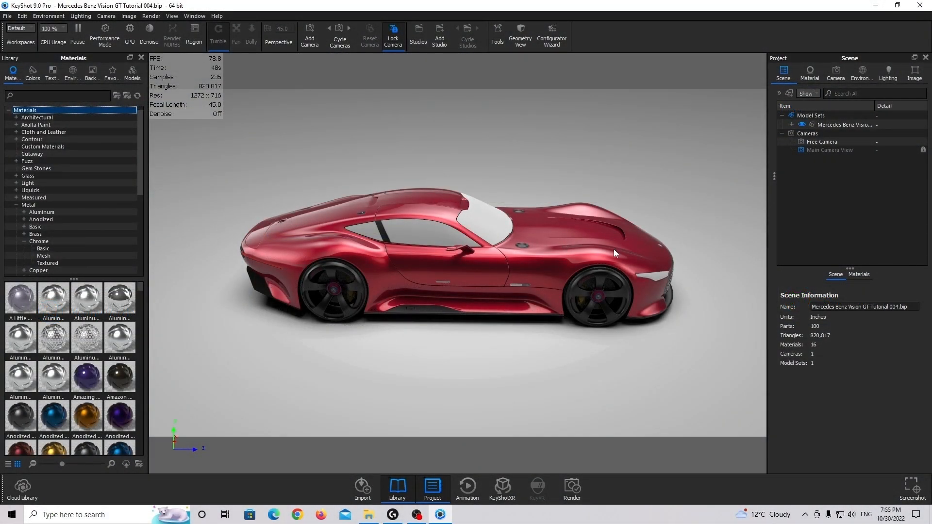
Make the Free Camera active for working close up on the front wheel
{"action": "left_click", "coordinate": [862, 75]}
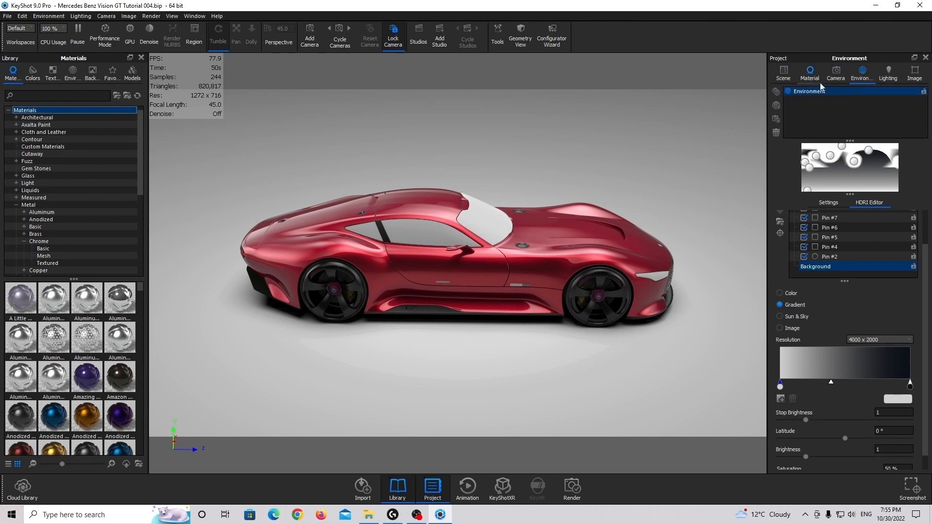
{"action": "left_click", "coordinate": [841, 74]}
{"action": "left_click", "coordinate": [823, 93]}
{"action": "scroll", "coordinate": [515, 243], "scroll_direction": "up", "scroll_amount": 5}
{"action": "middle_click_drag", "start_coordinate": [515, 244], "coordinate": [295, 254]}
{"action": "scroll", "coordinate": [440, 270], "scroll_direction": "up", "scroll_amount": 5}
{"action": "left_click_drag", "start_coordinate": [440, 270], "coordinate": [395, 252]}
{"action": "scroll", "coordinate": [395, 252], "scroll_direction": "up", "scroll_amount": 3}
{"action": "middle_click_drag", "start_coordinate": [395, 252], "coordinate": [459, 225]}
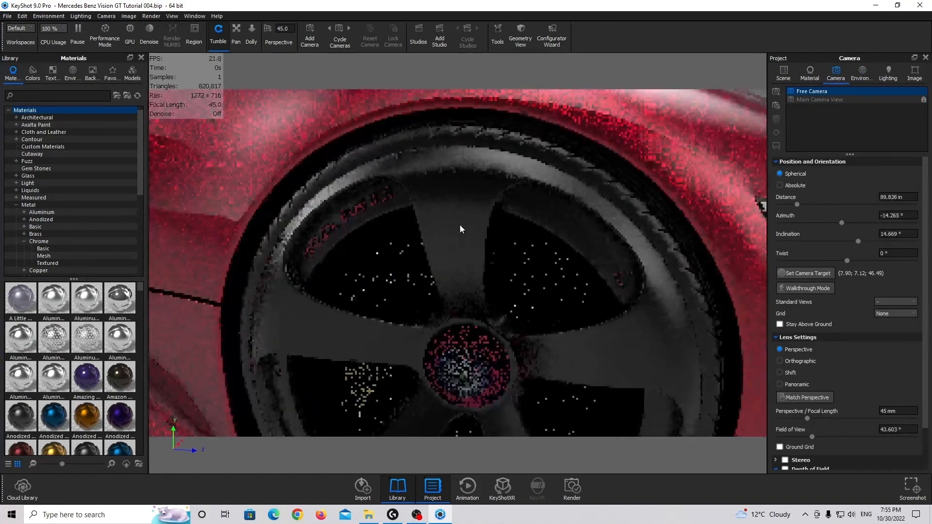
{"action": "middle_click_drag", "start_coordinate": [344, 221], "coordinate": [521, 191]}
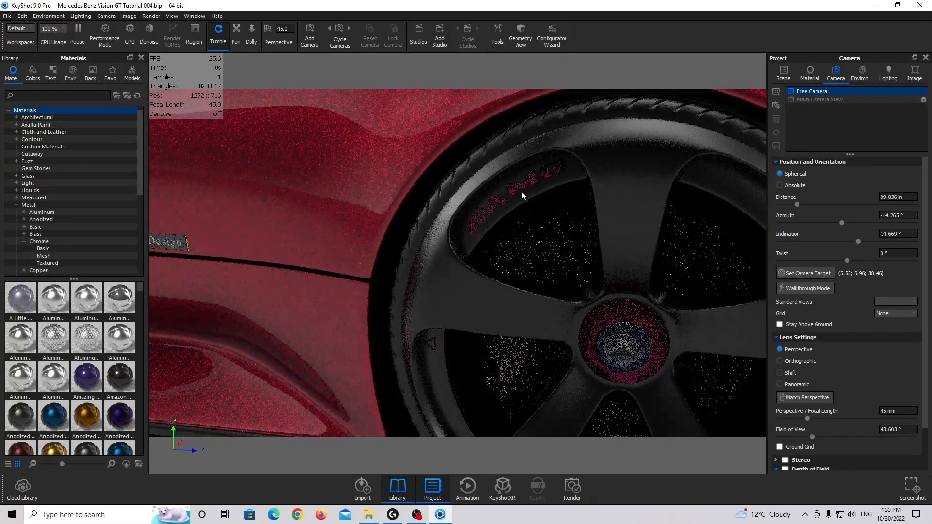
Apply the Hard Rough Plastic White material to the red AMG lettering on the front wheel rim
{"action": "scroll", "coordinate": [34, 218], "scroll_direction": "down", "scroll_amount": 7}
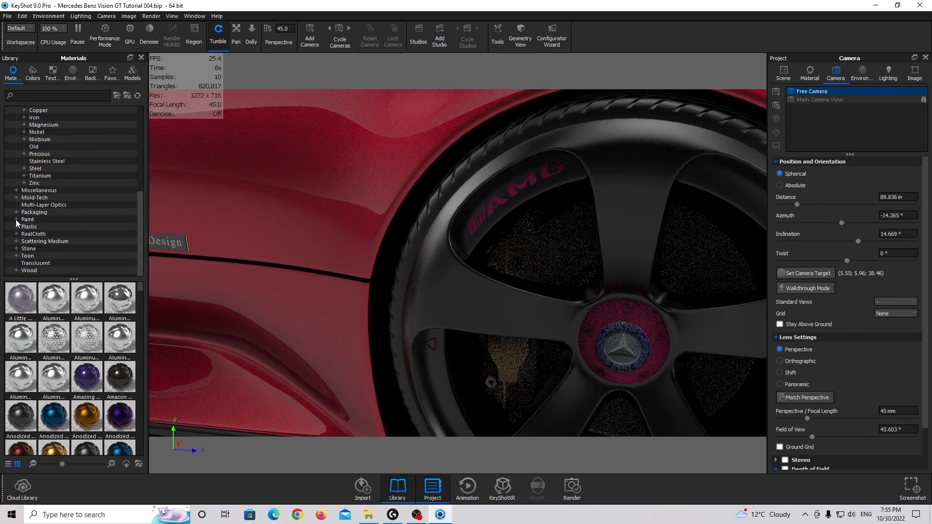
{"action": "left_click", "coordinate": [39, 235]}
{"action": "left_click", "coordinate": [99, 342]}
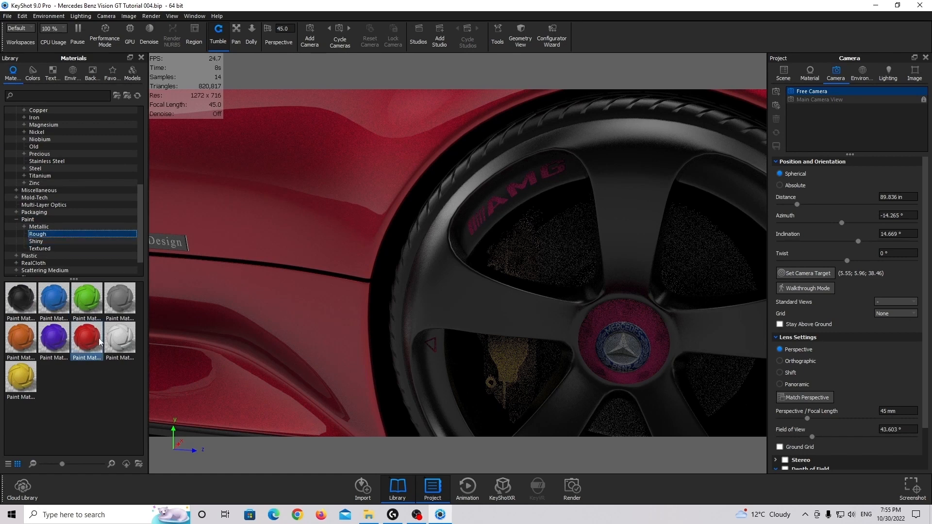
{"action": "mouse_move", "coordinate": [123, 351]}
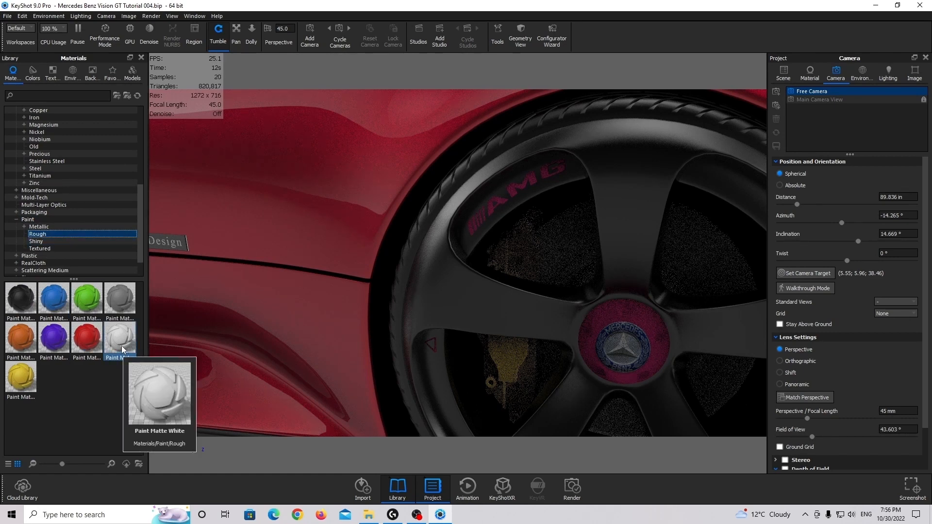
{"action": "left_click", "coordinate": [17, 220]}
{"action": "left_click", "coordinate": [17, 227]}
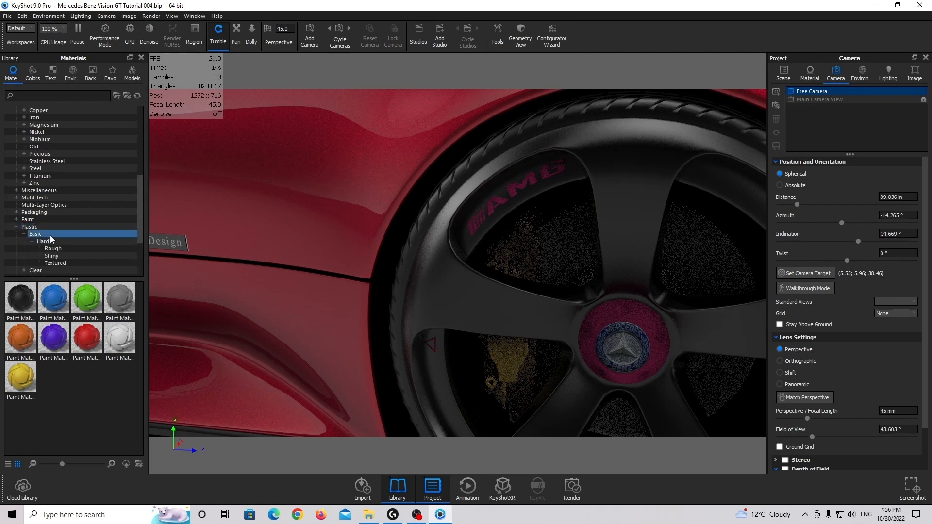
{"action": "scroll", "coordinate": [52, 239], "scroll_direction": "down", "scroll_amount": 2}
{"action": "left_click", "coordinate": [53, 205]}
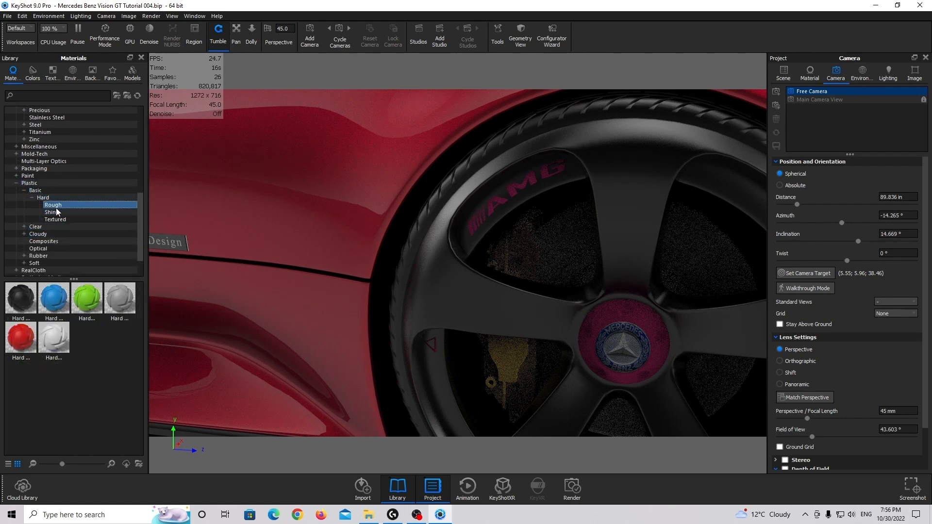
{"action": "mouse_move", "coordinate": [65, 345]}
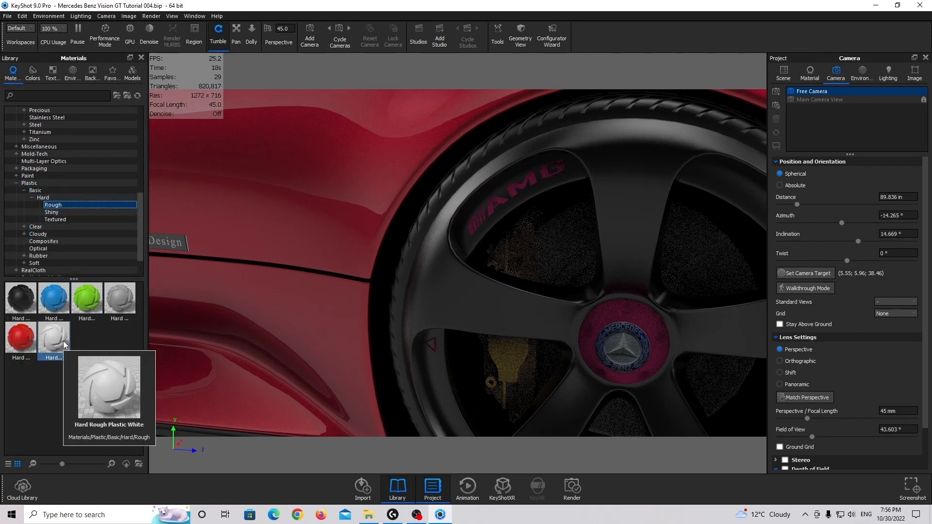
{"action": "left_click_drag", "start_coordinate": [65, 345], "coordinate": [490, 214]}
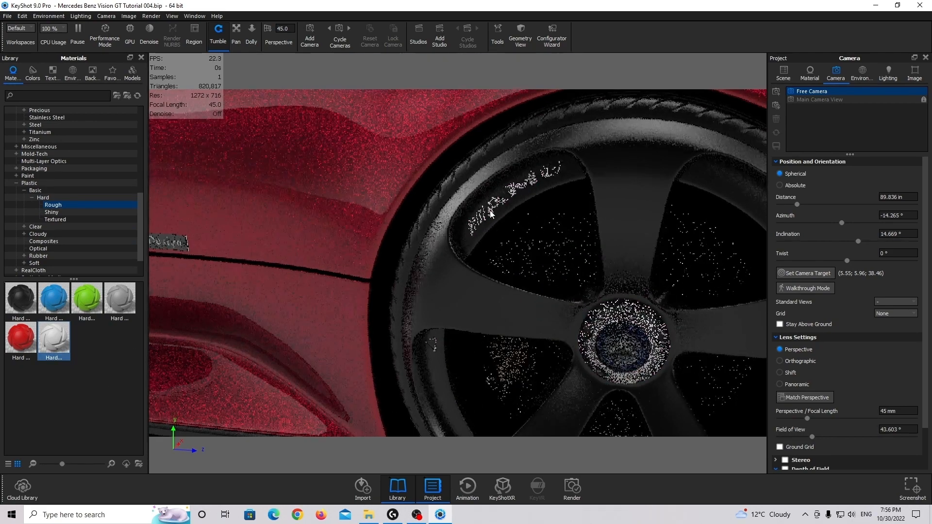
Show the basic chrome materials and try Chrome Rough on the front wheel's white centre cap
{"action": "scroll", "coordinate": [587, 285], "scroll_direction": "down", "scroll_amount": 2}
{"action": "middle_click_drag", "start_coordinate": [580, 285], "coordinate": [447, 270]}
{"action": "scroll", "coordinate": [466, 275], "scroll_direction": "up", "scroll_amount": 3}
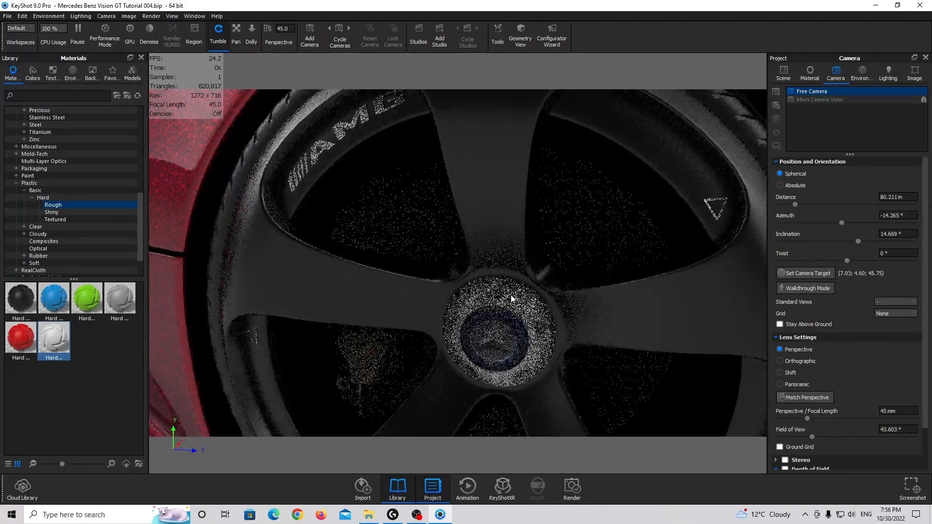
{"action": "scroll", "coordinate": [29, 175], "scroll_direction": "up", "scroll_amount": 8}
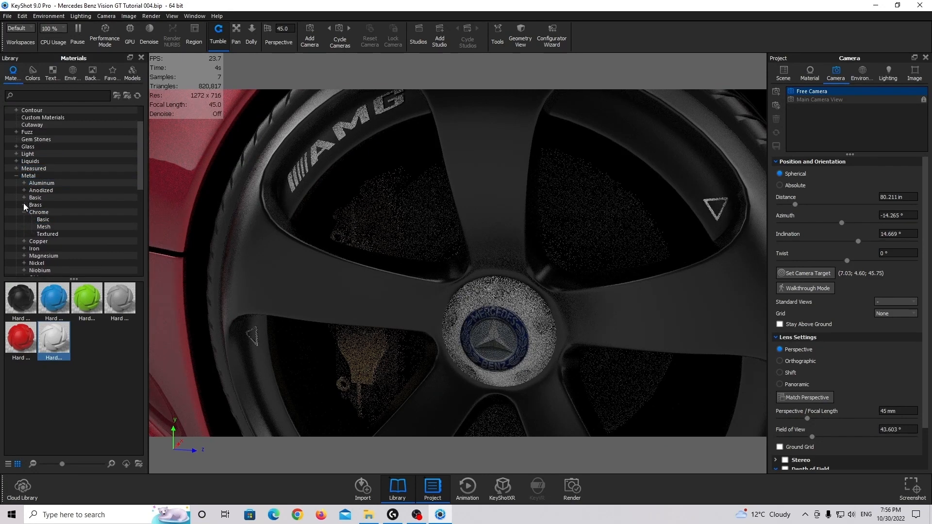
{"action": "scroll", "coordinate": [25, 209], "scroll_direction": "down", "scroll_amount": 2}
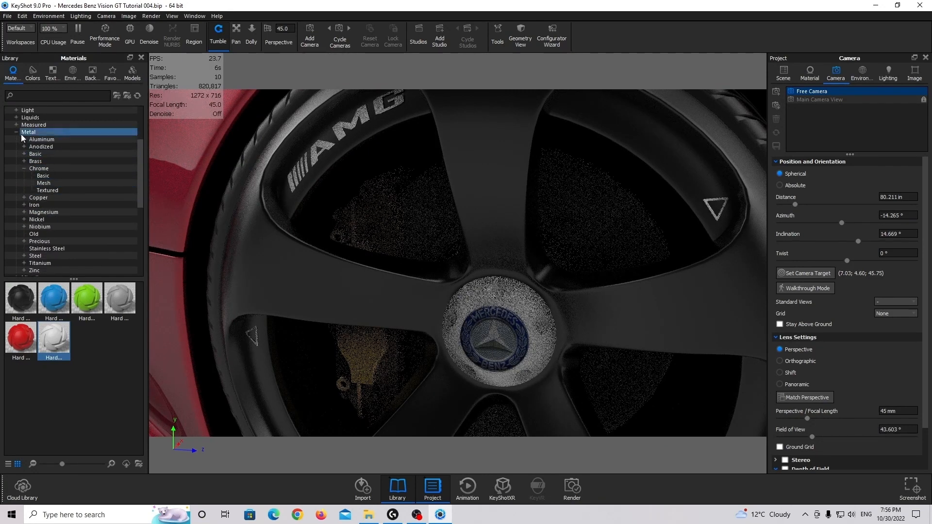
{"action": "left_click", "coordinate": [42, 175]}
{"action": "left_click_drag", "start_coordinate": [61, 296], "coordinate": [529, 319]}
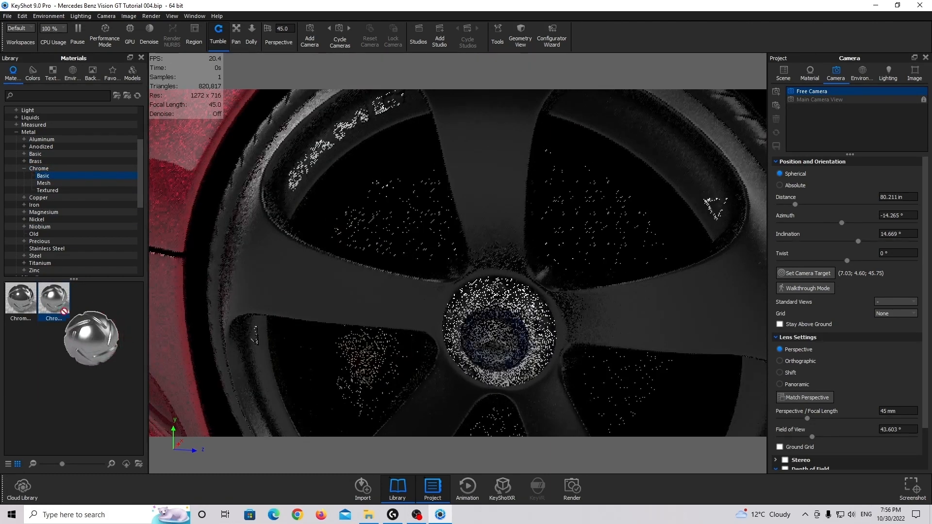
Select the centre caps of all four wheels and apply the Chrome Rough material to them together
{"action": "double_click", "coordinate": [506, 302]}
{"action": "scroll", "coordinate": [528, 272], "scroll_direction": "down", "scroll_amount": 5}
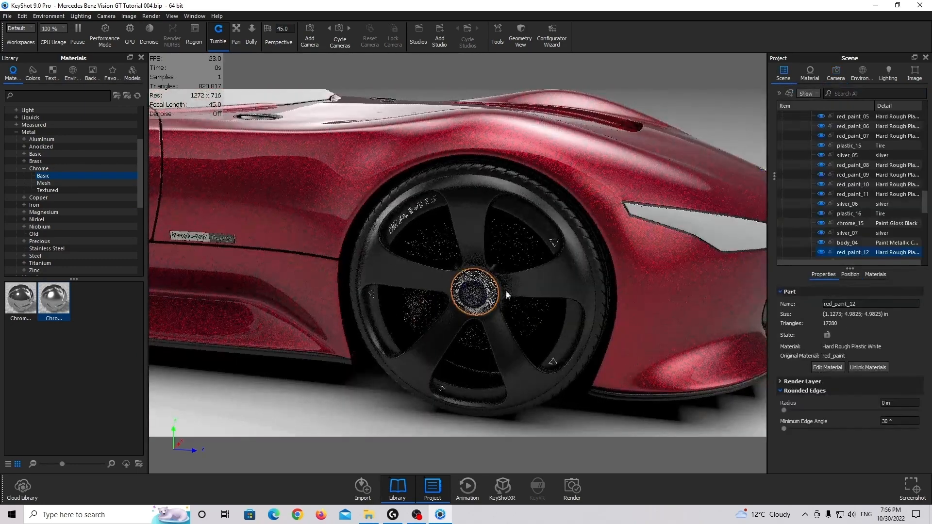
{"action": "left_click_drag", "start_coordinate": [506, 291], "coordinate": [440, 290]}
{"action": "middle_click_drag", "start_coordinate": [439, 290], "coordinate": [602, 238]}
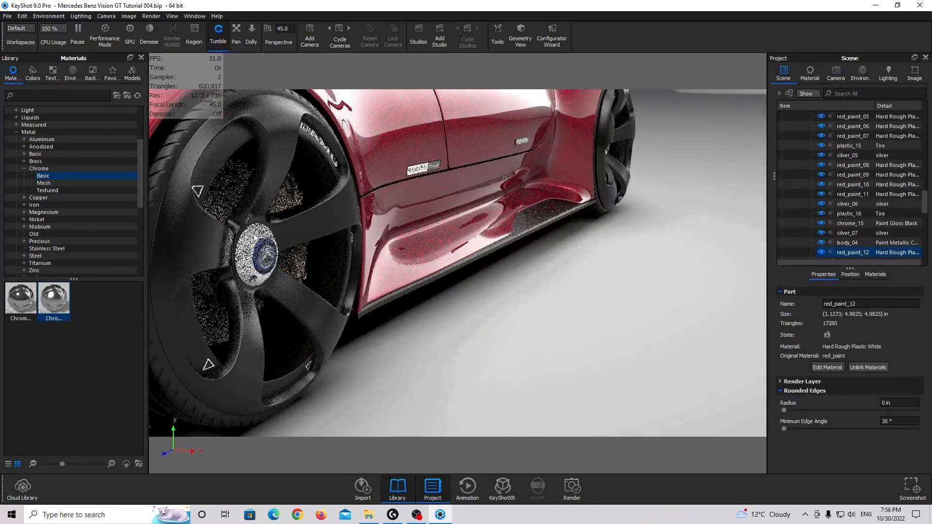
{"action": "left_click", "coordinate": [255, 237], "text": "ctrl"}
{"action": "left_click_drag", "start_coordinate": [522, 232], "coordinate": [277, 241]}
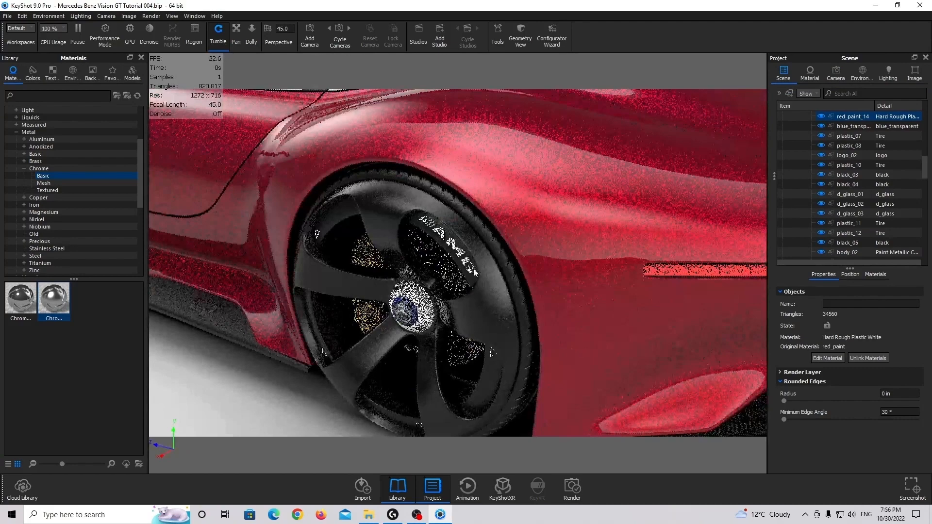
{"action": "left_click", "coordinate": [414, 303], "text": "ctrl"}
{"action": "left_click_drag", "start_coordinate": [600, 285], "coordinate": [261, 250]}
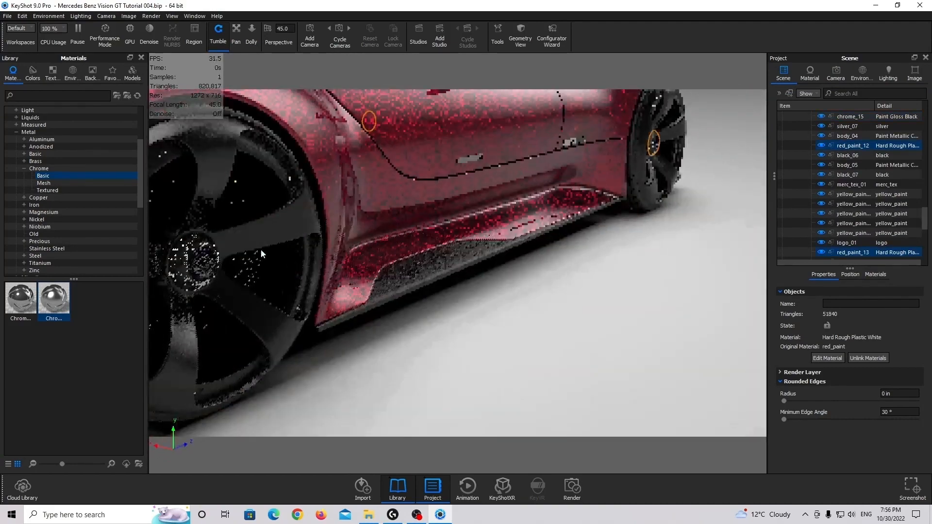
{"action": "left_click", "coordinate": [193, 262], "text": "ctrl"}
{"action": "left_click_drag", "start_coordinate": [53, 300], "coordinate": [855, 130]}
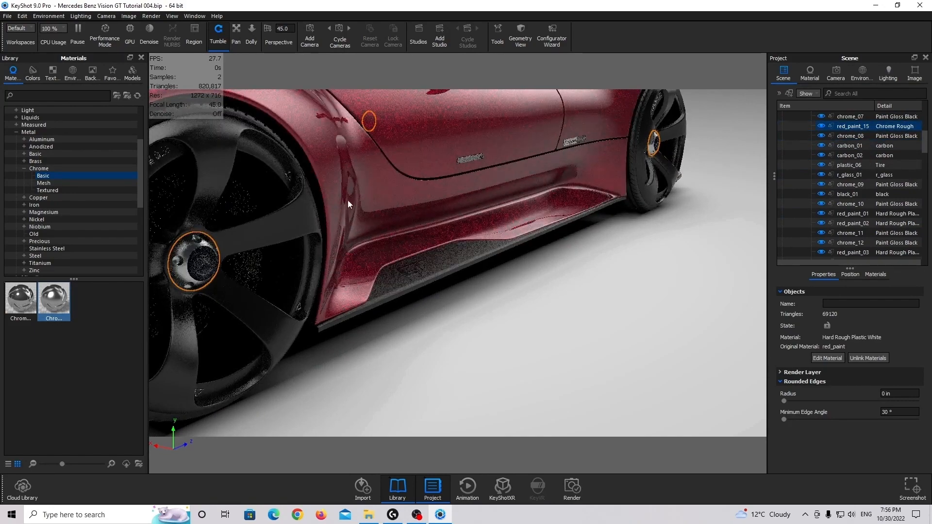
Change the wheel-centre logo material's type to Metal and set its roughness to 0.05
{"action": "middle_click_drag", "start_coordinate": [348, 200], "coordinate": [421, 219]}
{"action": "scroll", "coordinate": [420, 236], "scroll_direction": "up", "scroll_amount": 4}
{"action": "double_click", "coordinate": [369, 219]}
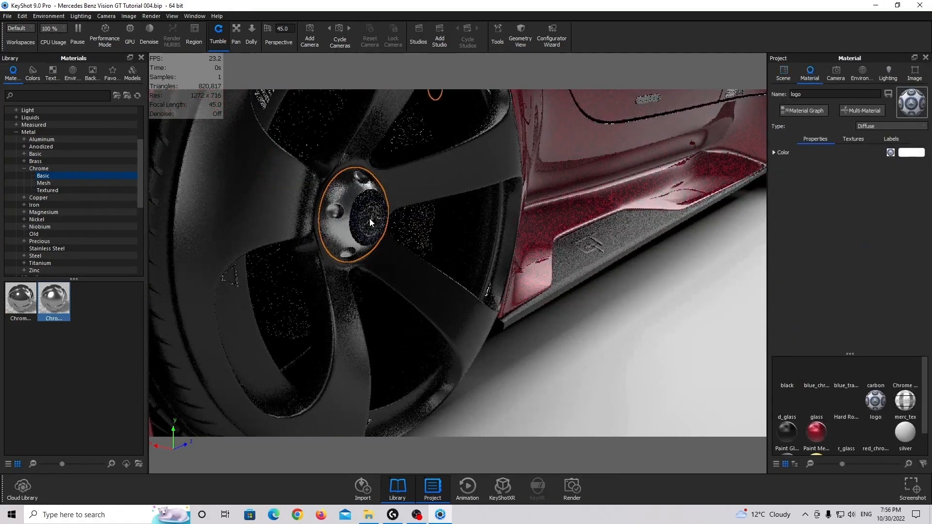
{"action": "left_click_drag", "start_coordinate": [368, 218], "coordinate": [296, 217]}
{"action": "middle_click_drag", "start_coordinate": [297, 216], "coordinate": [407, 218]}
{"action": "scroll", "coordinate": [407, 217], "scroll_direction": "up", "scroll_amount": 5}
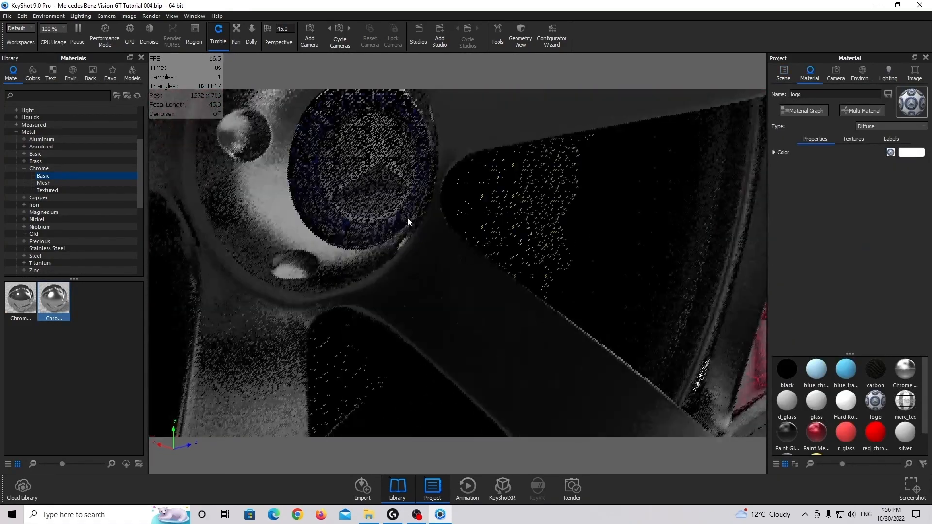
{"action": "scroll", "coordinate": [407, 216], "scroll_direction": "down", "scroll_amount": 3}
{"action": "left_click", "coordinate": [880, 126]}
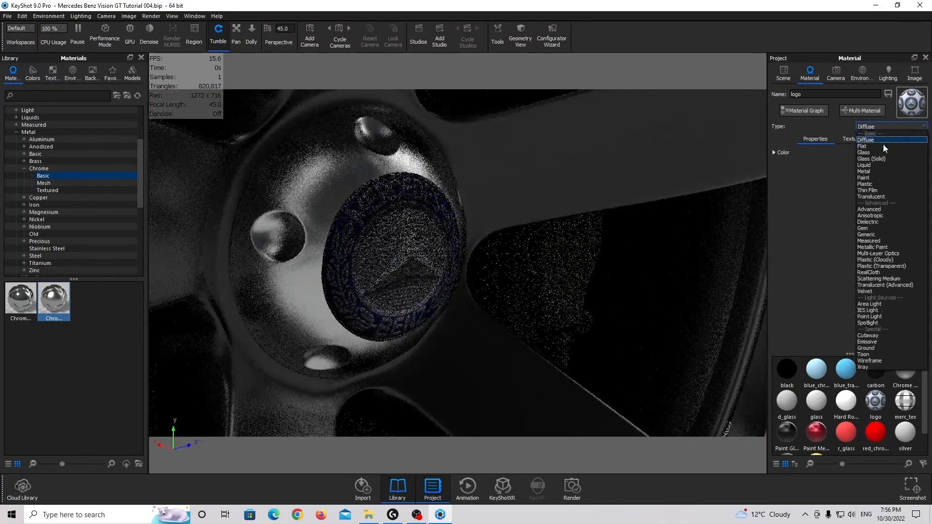
{"action": "left_click", "coordinate": [871, 171]}
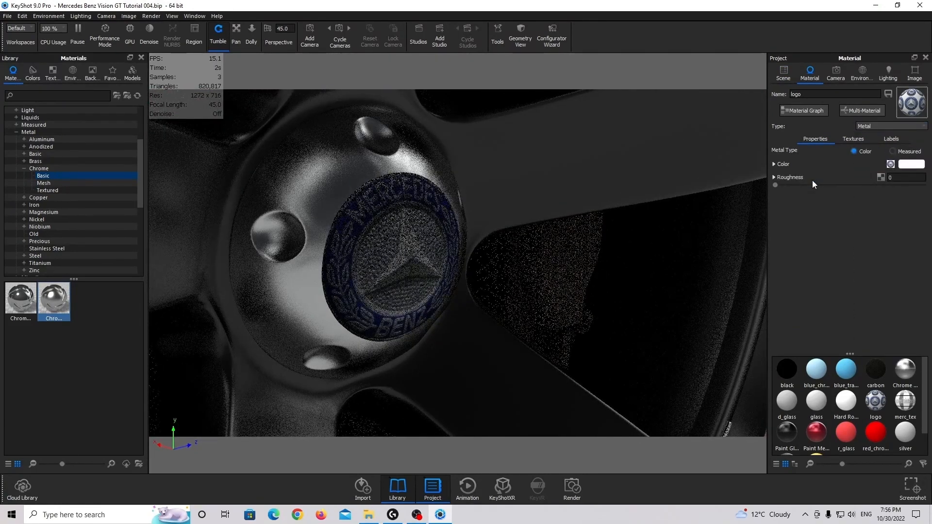
{"action": "left_click", "coordinate": [897, 178]}
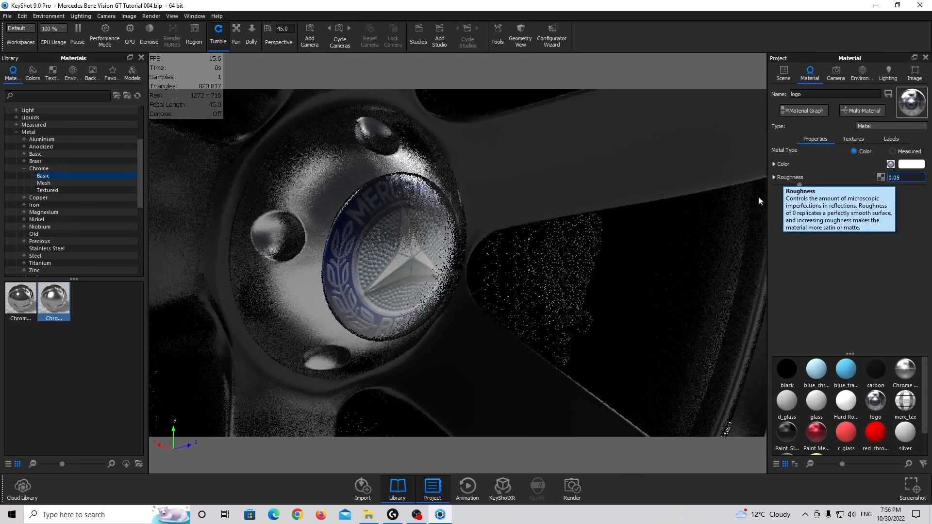
Select the red body together with the yellow brake calipers at all four wheels and link their materials as Paint Metallic Candy Red
{"action": "scroll", "coordinate": [401, 269], "scroll_direction": "down", "scroll_amount": 10}
{"action": "middle_click_drag", "start_coordinate": [436, 251], "coordinate": [521, 256]}
{"action": "scroll", "coordinate": [520, 256], "scroll_direction": "down", "scroll_amount": 8}
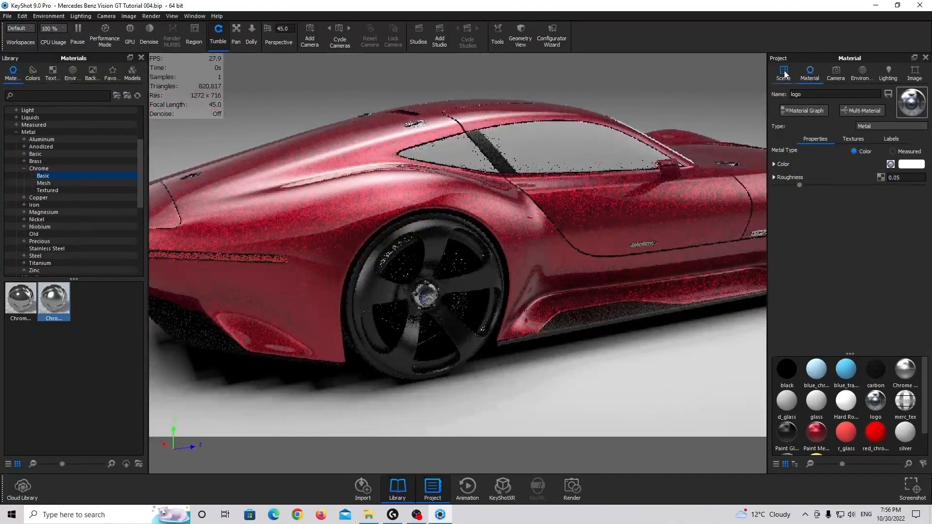
{"action": "left_click", "coordinate": [783, 73]}
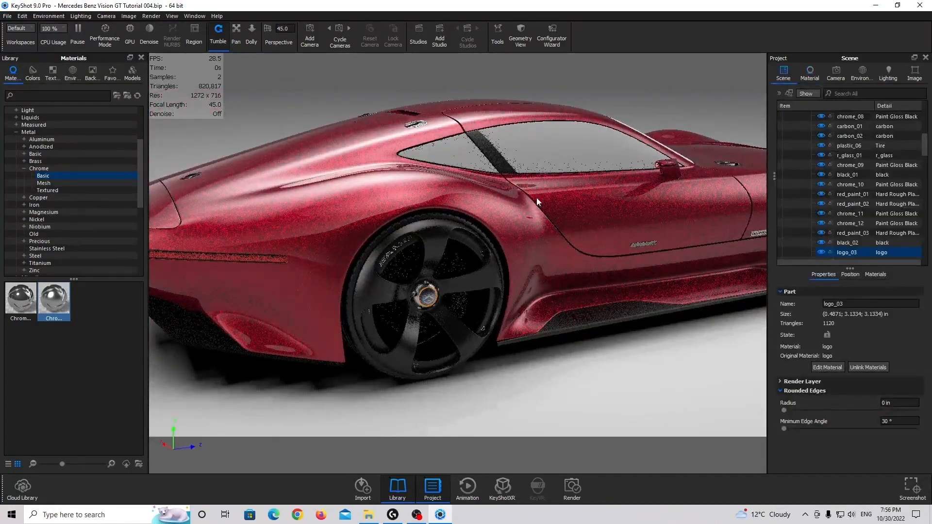
{"action": "left_click", "coordinate": [580, 203]}
{"action": "left_click", "coordinate": [458, 266]}
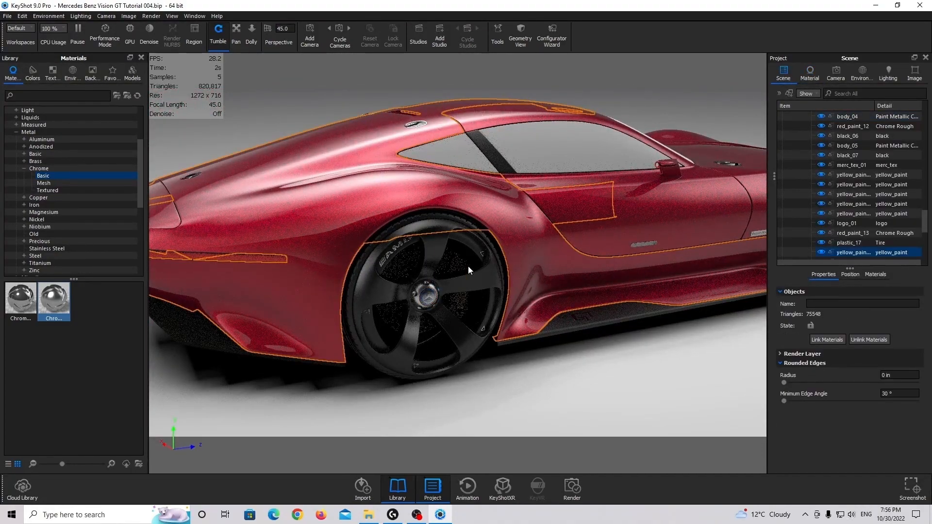
{"action": "left_click_drag", "start_coordinate": [482, 257], "coordinate": [579, 284]}
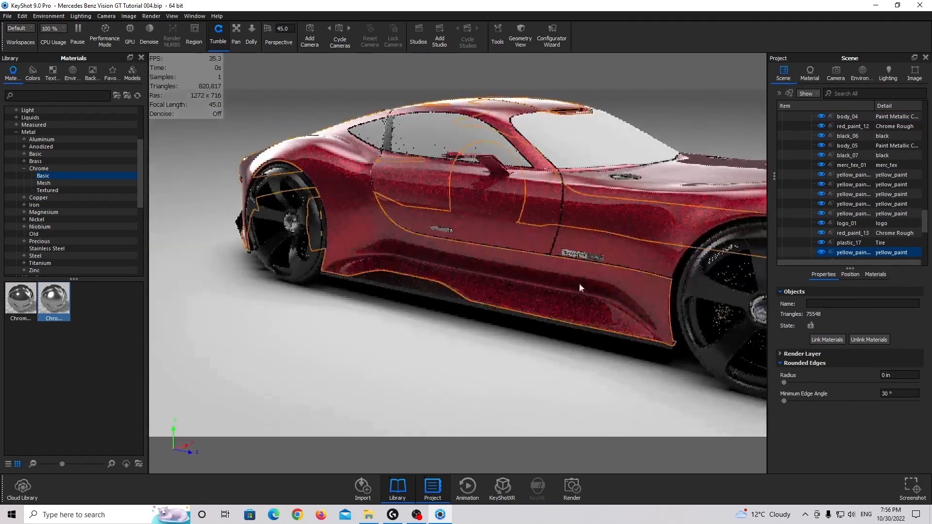
{"action": "left_click", "coordinate": [728, 281], "text": "ctrl"}
{"action": "left_click_drag", "start_coordinate": [507, 275], "coordinate": [590, 293]}
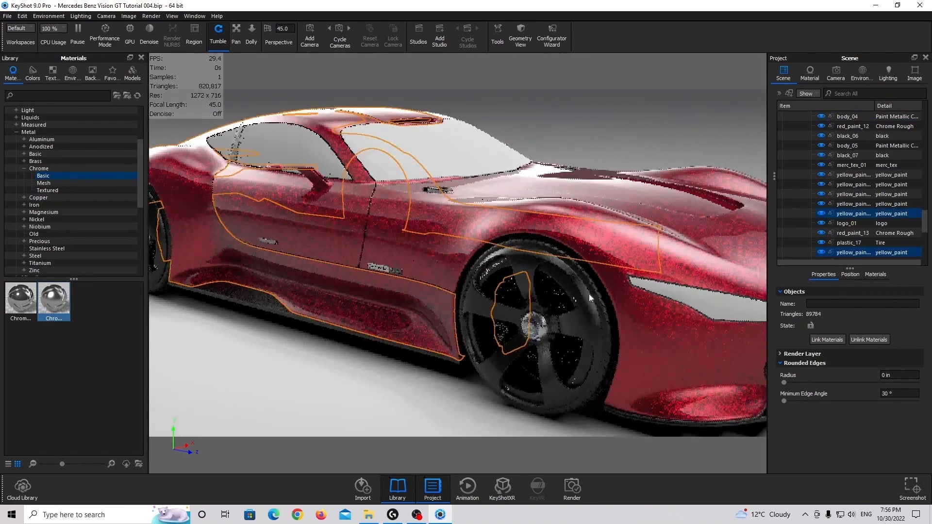
{"action": "left_click_drag", "start_coordinate": [238, 274], "coordinate": [312, 290]}
{"action": "left_click", "coordinate": [391, 289], "text": "ctrl"}
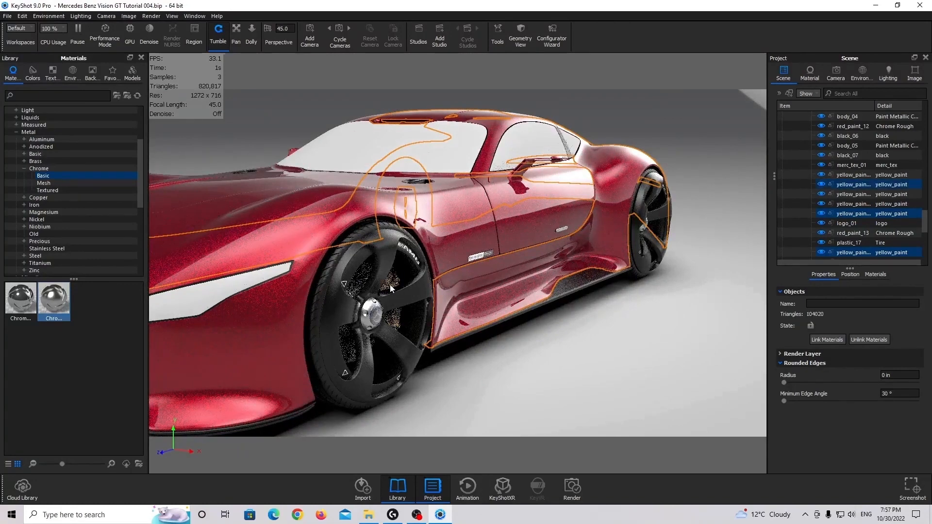
{"action": "left_click_drag", "start_coordinate": [570, 273], "coordinate": [381, 269]}
{"action": "left_click", "coordinate": [597, 283], "text": "ctrl"}
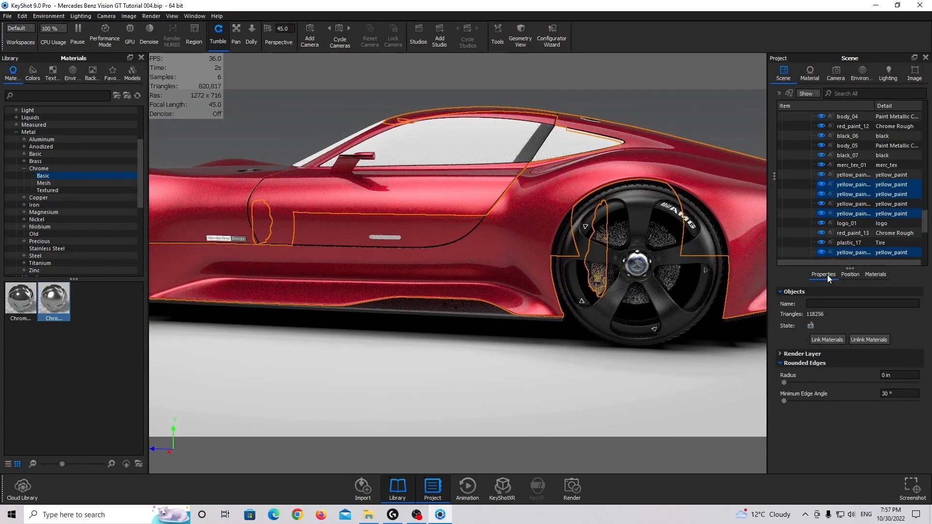
{"action": "left_click", "coordinate": [827, 340]}
Select a gloss black wheel rim together with the remaining yellow caliper parts at all four wheels and link their materials as Paint Gloss Black
{"action": "left_click_drag", "start_coordinate": [762, 325], "coordinate": [355, 296]}
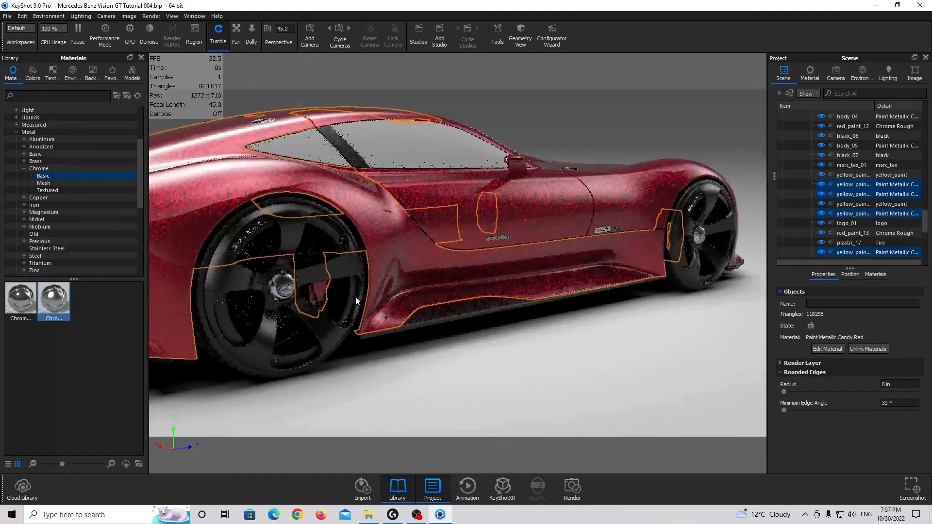
{"action": "left_click", "coordinate": [295, 226]}
{"action": "scroll", "coordinate": [321, 256], "scroll_direction": "down", "scroll_amount": 5}
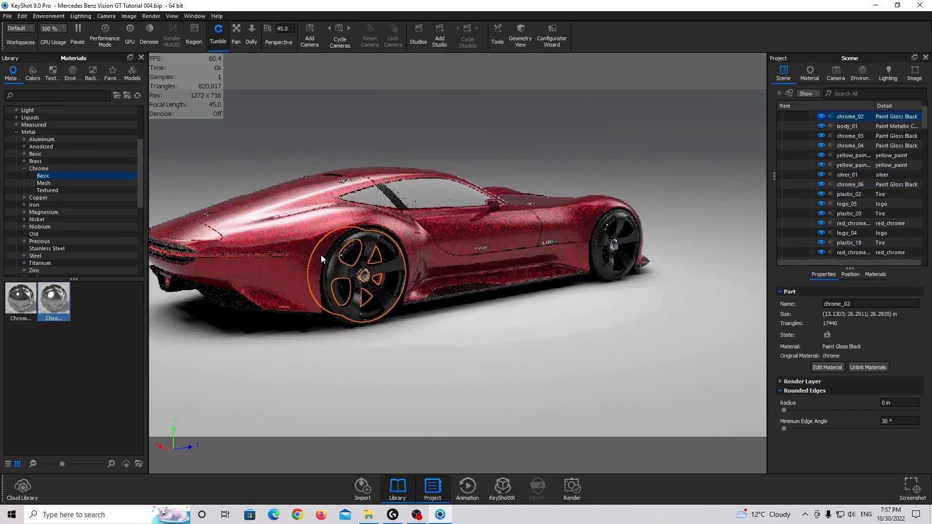
{"action": "scroll", "coordinate": [321, 256], "scroll_direction": "up", "scroll_amount": 8}
{"action": "middle_click_drag", "start_coordinate": [250, 268], "coordinate": [353, 298]}
{"action": "scroll", "coordinate": [353, 298], "scroll_direction": "up", "scroll_amount": 2}
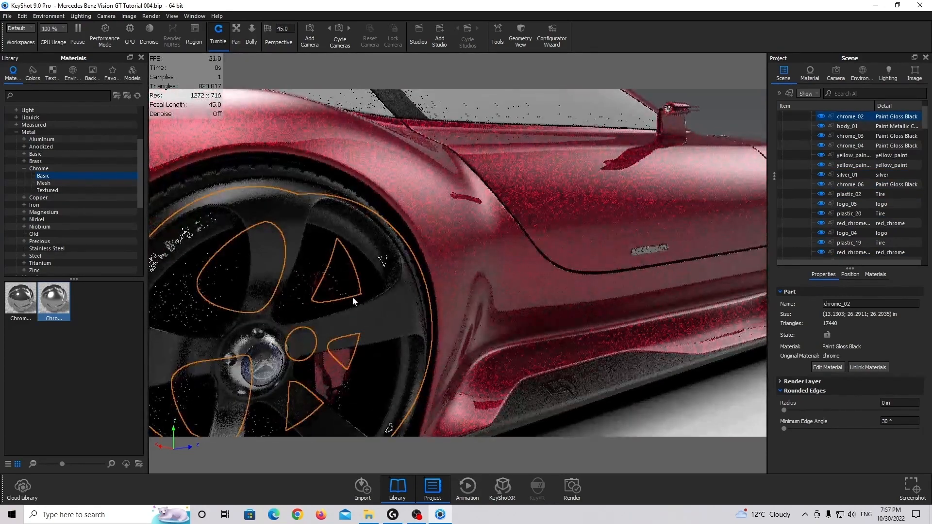
{"action": "left_click", "coordinate": [333, 277], "text": "shift"}
{"action": "scroll", "coordinate": [333, 279], "scroll_direction": "up", "scroll_amount": 2}
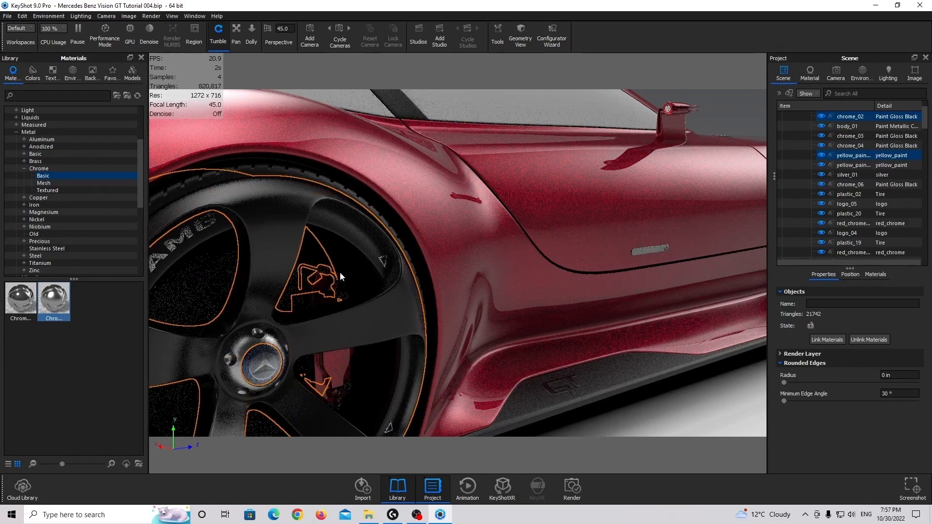
{"action": "left_click_drag", "start_coordinate": [340, 272], "coordinate": [297, 325]}
{"action": "left_click_drag", "start_coordinate": [540, 290], "coordinate": [471, 277]}
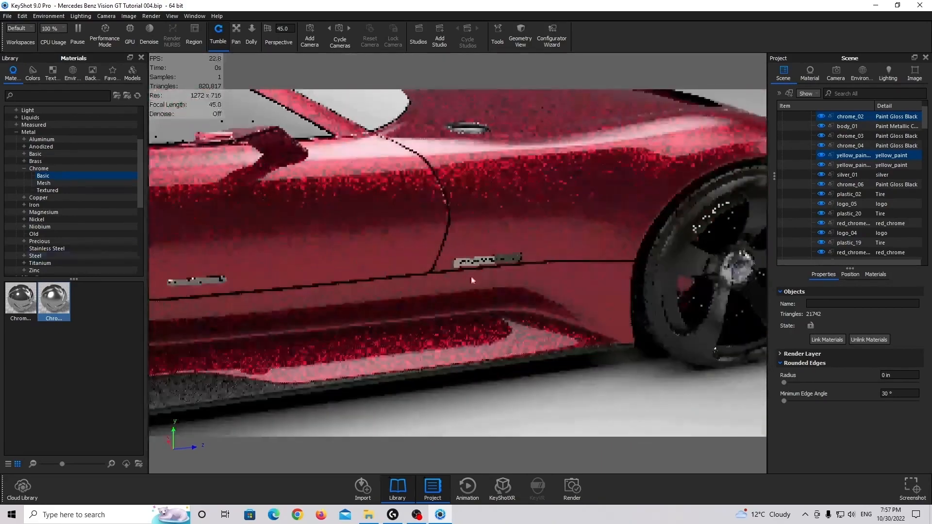
{"action": "middle_click_drag", "start_coordinate": [471, 280], "coordinate": [319, 274]}
{"action": "left_click_drag", "start_coordinate": [379, 223], "coordinate": [270, 263]}
{"action": "scroll", "coordinate": [381, 272], "scroll_direction": "down", "scroll_amount": 3}
{"action": "left_click_drag", "start_coordinate": [381, 272], "coordinate": [273, 217]}
{"action": "left_click", "coordinate": [276, 204], "text": "ctrl"}
{"action": "left_click_drag", "start_coordinate": [388, 209], "coordinate": [289, 218]}
{"action": "middle_click_drag", "start_coordinate": [289, 217], "coordinate": [572, 171]}
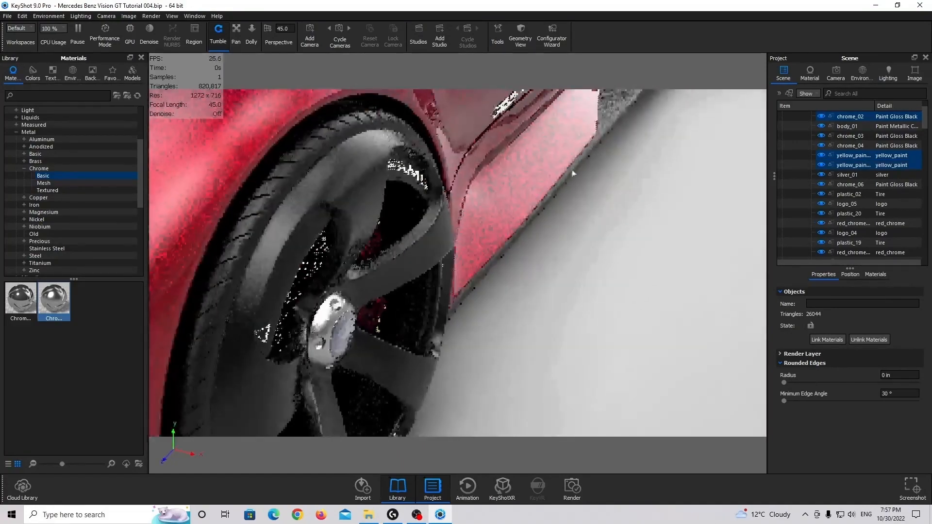
{"action": "left_click", "coordinate": [379, 324], "text": "ctrl"}
{"action": "left_click_drag", "start_coordinate": [578, 221], "coordinate": [437, 208]}
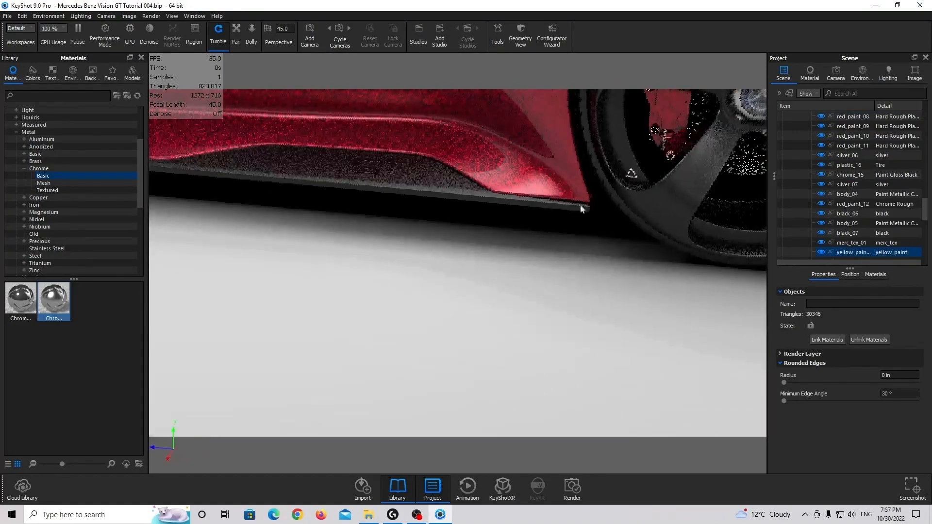
{"action": "left_click", "coordinate": [664, 142], "text": "ctrl"}
{"action": "left_click", "coordinate": [844, 339]}
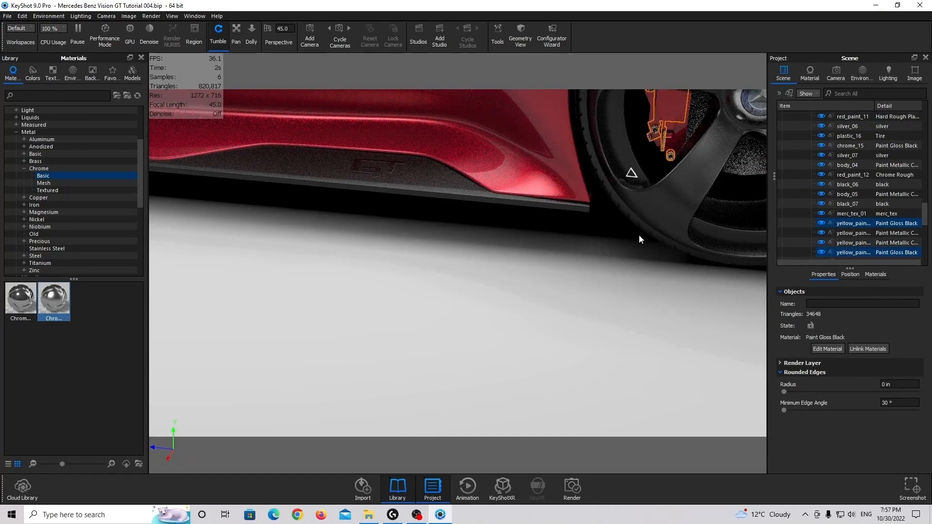
Select the silver brake disc behind the wheel spokes and show only that part
{"action": "scroll", "coordinate": [638, 235], "scroll_direction": "down", "scroll_amount": 5}
{"action": "middle_click_drag", "start_coordinate": [633, 237], "coordinate": [471, 289]}
{"action": "scroll", "coordinate": [471, 288], "scroll_direction": "up", "scroll_amount": 6}
{"action": "left_click_drag", "start_coordinate": [463, 270], "coordinate": [447, 217]}
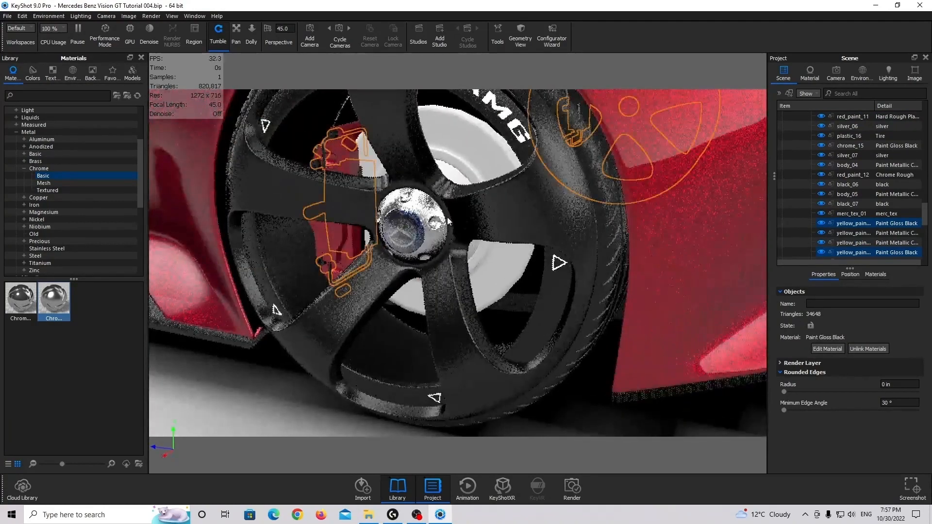
{"action": "middle_click_drag", "start_coordinate": [447, 217], "coordinate": [453, 281]}
{"action": "left_click", "coordinate": [465, 207]}
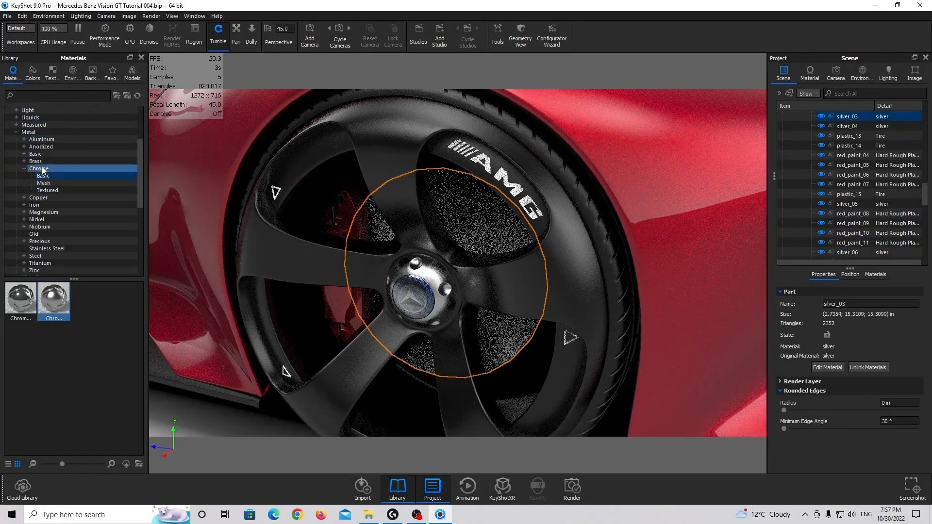
{"action": "right_click", "coordinate": [461, 203]}
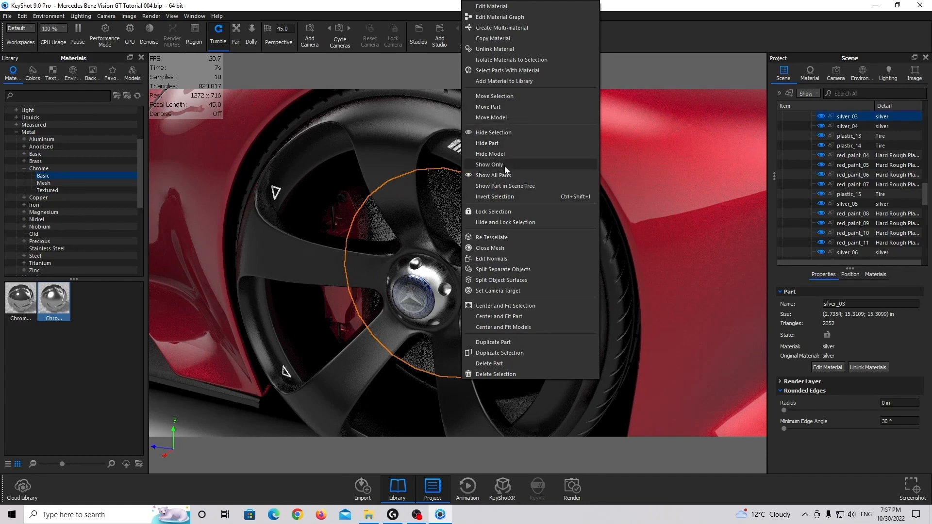
{"action": "left_click", "coordinate": [489, 164]}
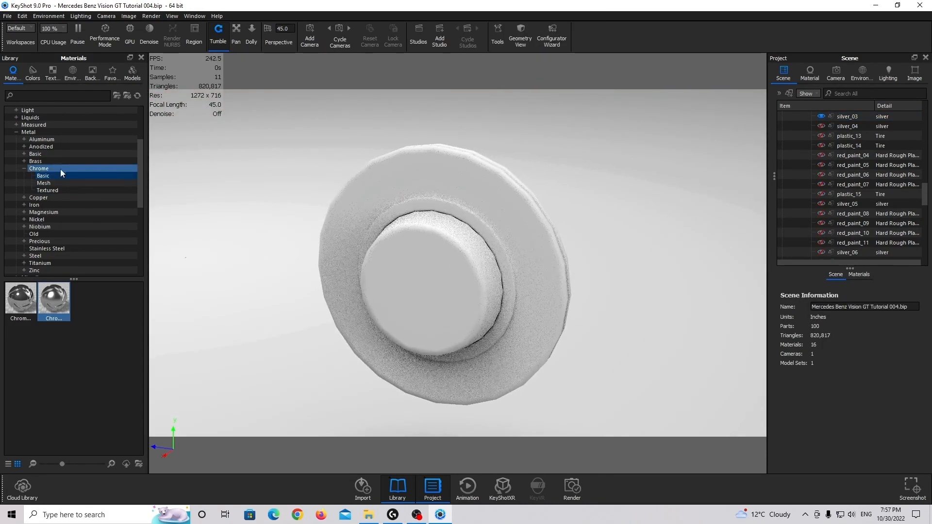
Apply the basic Chrome Polished material to the isolated brake disc
{"action": "mouse_move", "coordinate": [20, 300]}
{"action": "left_mouse_down"}
{"action": "mouse_move", "coordinate": [477, 299]}
{"action": "mouse_move", "coordinate": [495, 220]}
{"action": "mouse_move", "coordinate": [103, 294]}
{"action": "mouse_move", "coordinate": [254, 287]}
{"action": "mouse_move", "coordinate": [6, 303]}
{"action": "left_mouse_up"}
{"action": "scroll", "coordinate": [412, 267], "scroll_direction": "down", "scroll_amount": 5}
{"action": "scroll", "coordinate": [413, 267], "scroll_direction": "down", "scroll_amount": 6}
{"action": "scroll", "coordinate": [435, 263], "scroll_direction": "up", "scroll_amount": 12}
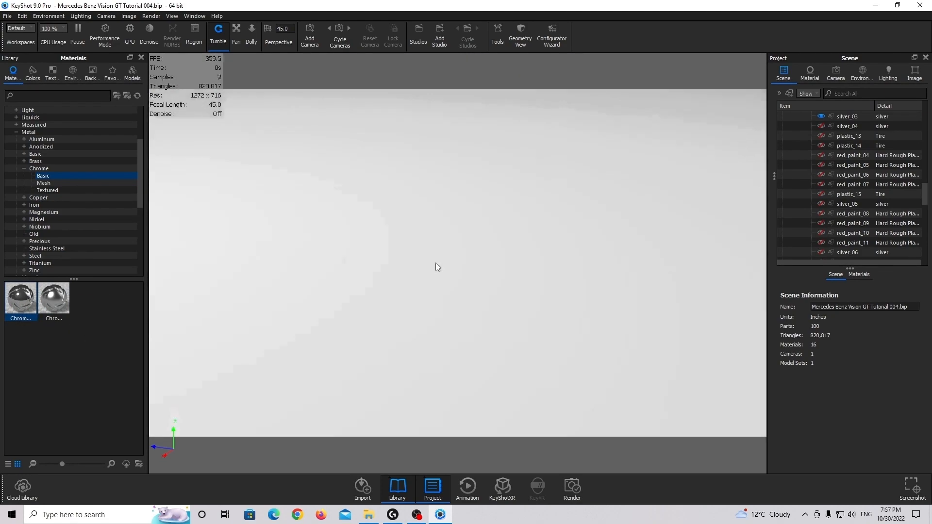
{"action": "scroll", "coordinate": [435, 263], "scroll_direction": "down", "scroll_amount": 6}
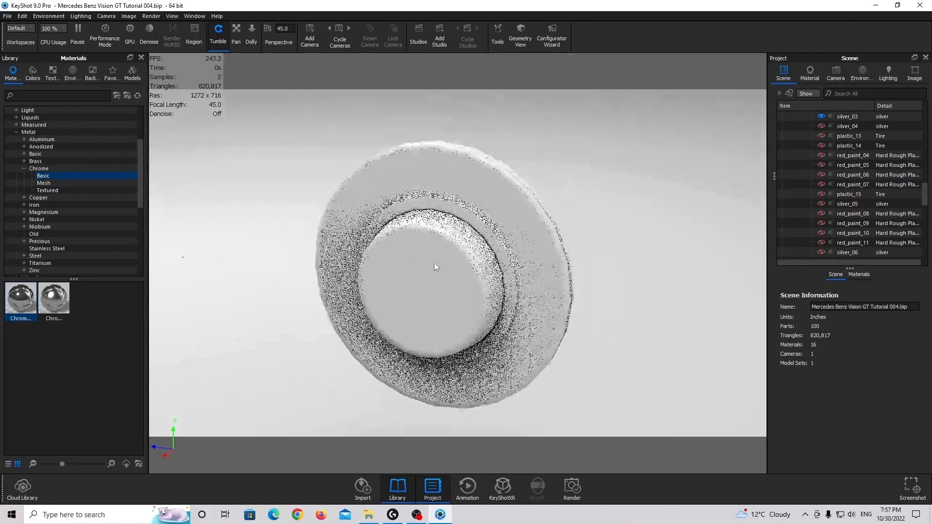
{"action": "left_click_drag", "start_coordinate": [20, 301], "coordinate": [459, 263]}
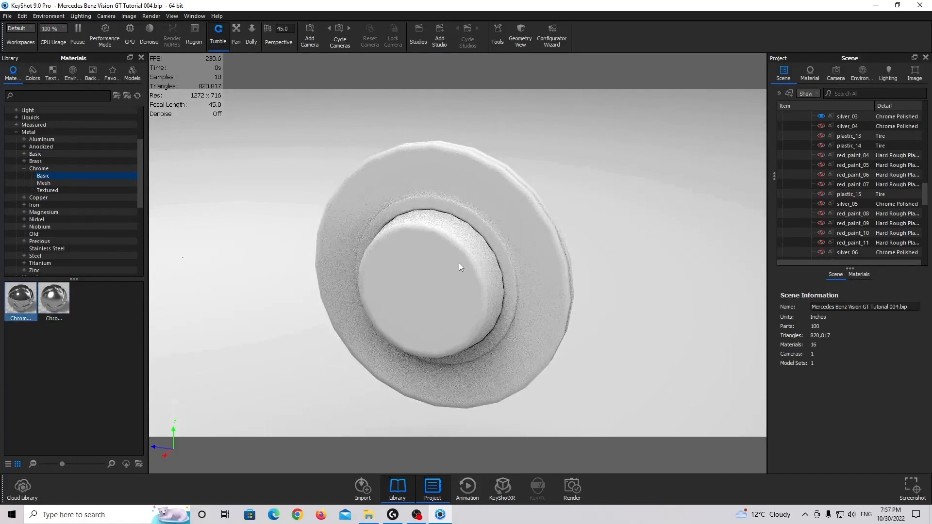
Set the roughness of the brake disc's Chrome Polished material to 0.1
{"action": "double_click", "coordinate": [459, 255]}
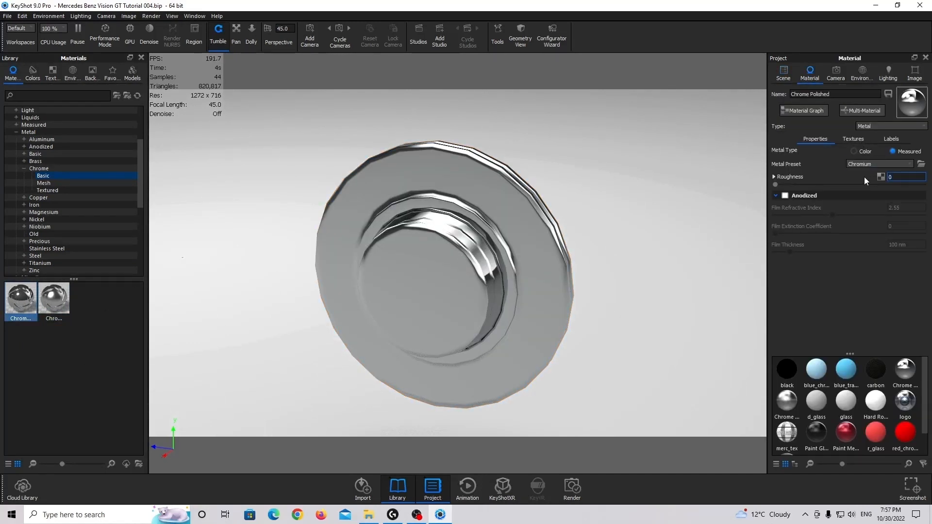
{"action": "type", "text": ".1"}
{"action": "key", "text": "Return"}
Search the textures for "brush" and use CircularBrush.png as the brake disc's bump texture with UV mapping
{"action": "left_click", "coordinate": [854, 139]}
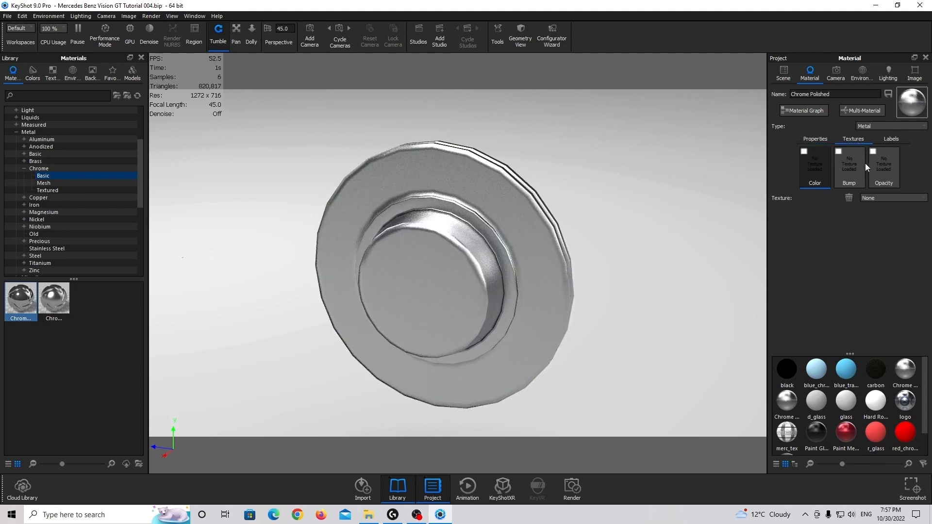
{"action": "left_click", "coordinate": [52, 75]}
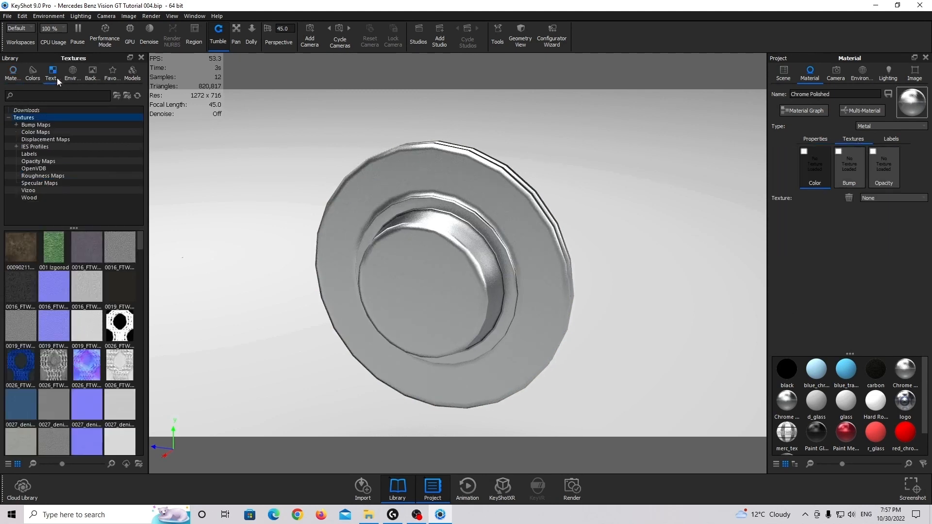
{"action": "type", "text": "brusg"}
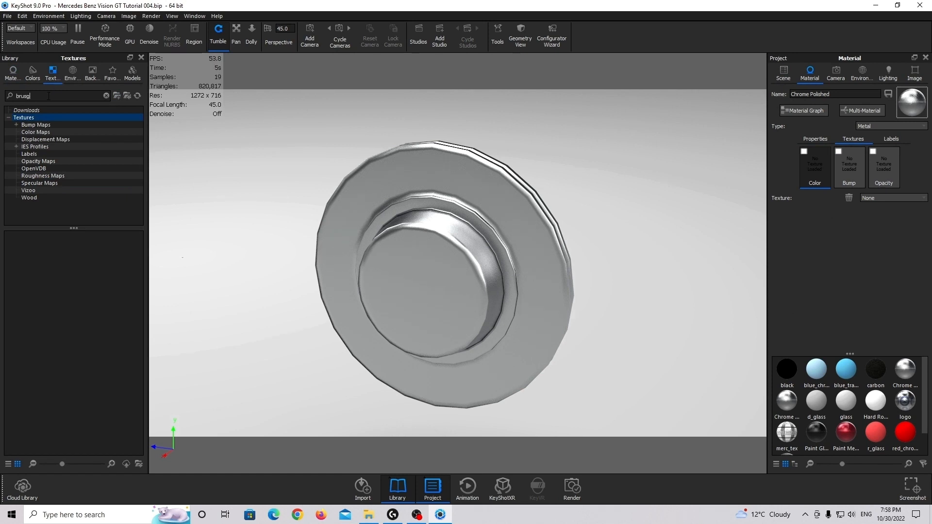
{"action": "key", "text": "BackSpace"}
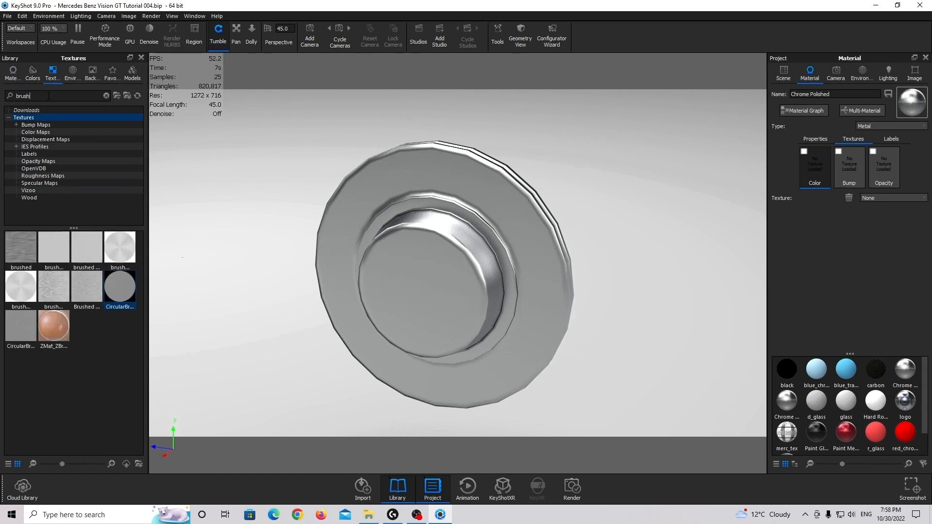
{"action": "left_click_drag", "start_coordinate": [120, 289], "coordinate": [851, 162]}
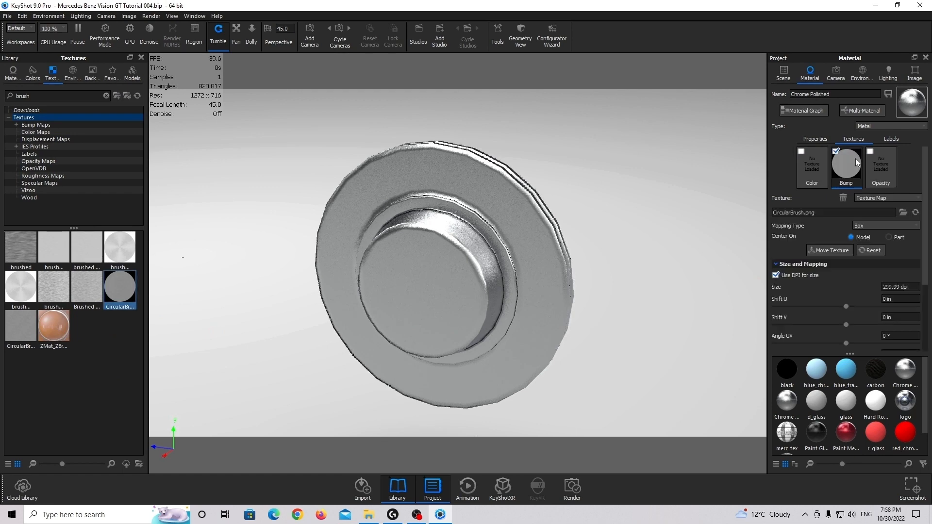
{"action": "left_click", "coordinate": [873, 227]}
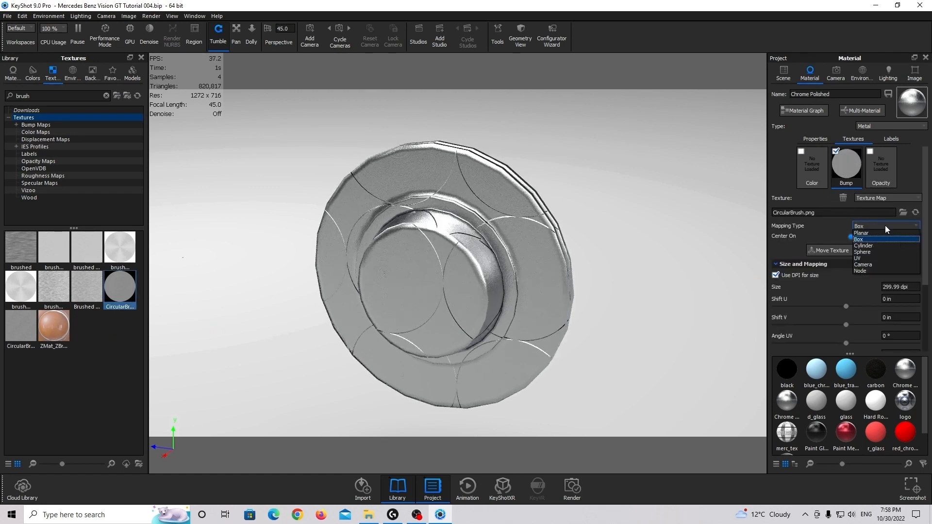
{"action": "left_click", "coordinate": [875, 258]}
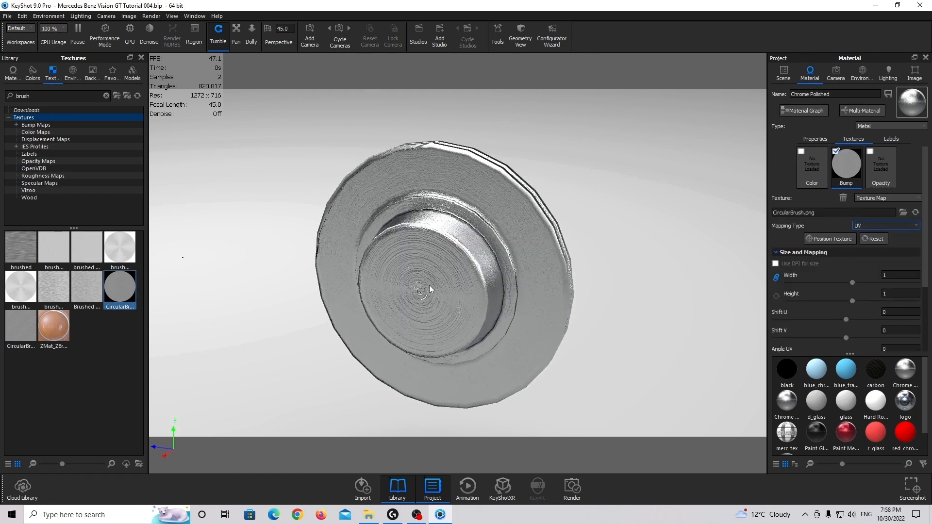
{"action": "left_click_drag", "start_coordinate": [430, 267], "coordinate": [446, 243]}
{"action": "middle_click_drag", "start_coordinate": [446, 242], "coordinate": [453, 294]}
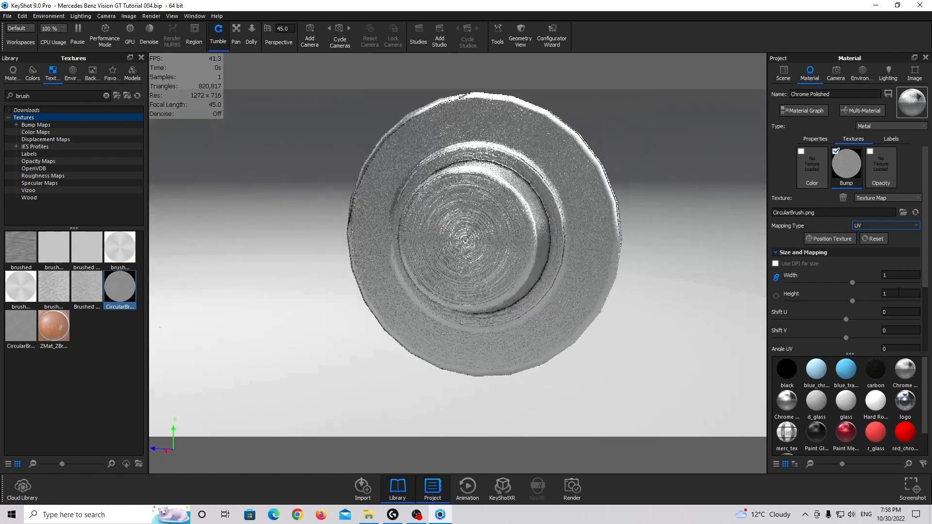
Try a bump height of 3 on the brake disc's texture and settle on 0.35
{"action": "scroll", "coordinate": [899, 304], "scroll_direction": "down", "scroll_amount": 3}
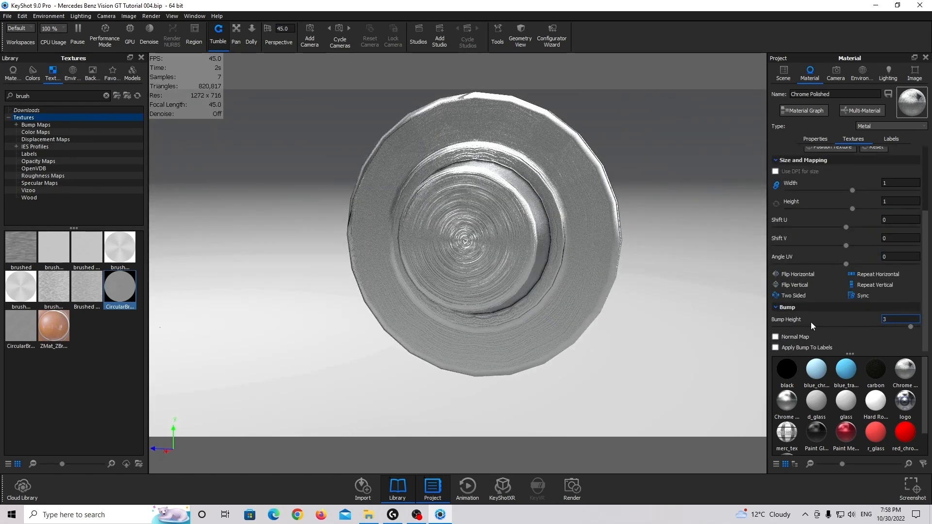
{"action": "key", "text": "Return"}
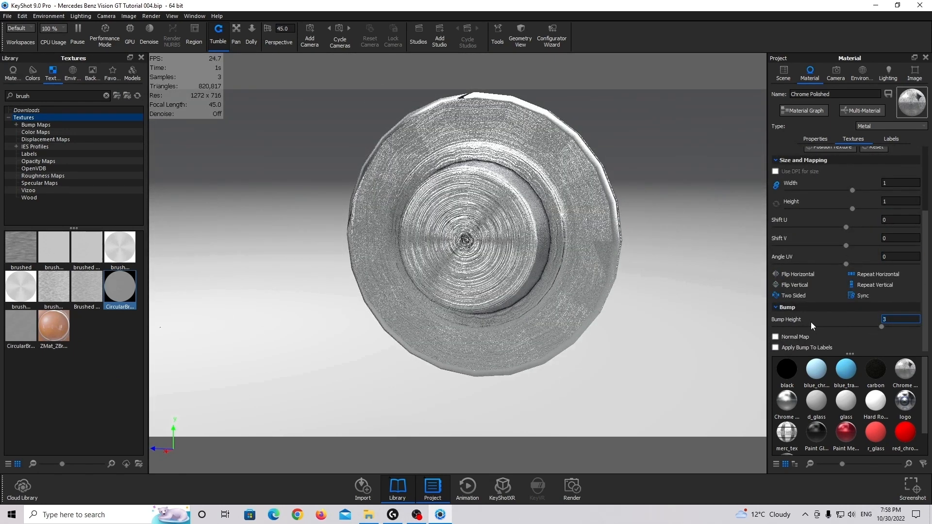
{"action": "type", "text": "0.35"}
{"action": "key", "text": "Return"}
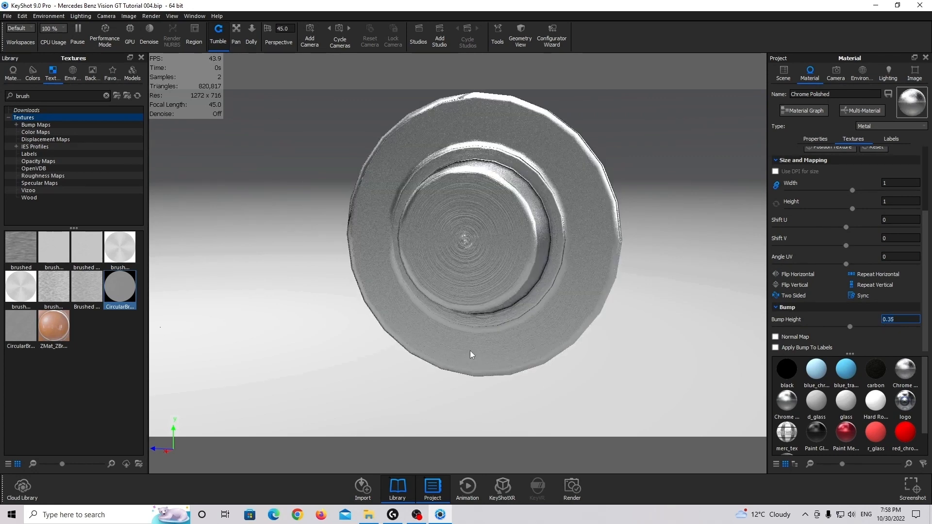
Center and fit the models in the view and show all parts of the car again
{"action": "scroll", "coordinate": [684, 334], "scroll_direction": "down", "scroll_amount": 3}
{"action": "scroll", "coordinate": [491, 219], "scroll_direction": "down", "scroll_amount": 3}
{"action": "scroll", "coordinate": [444, 243], "scroll_direction": "up", "scroll_amount": 5}
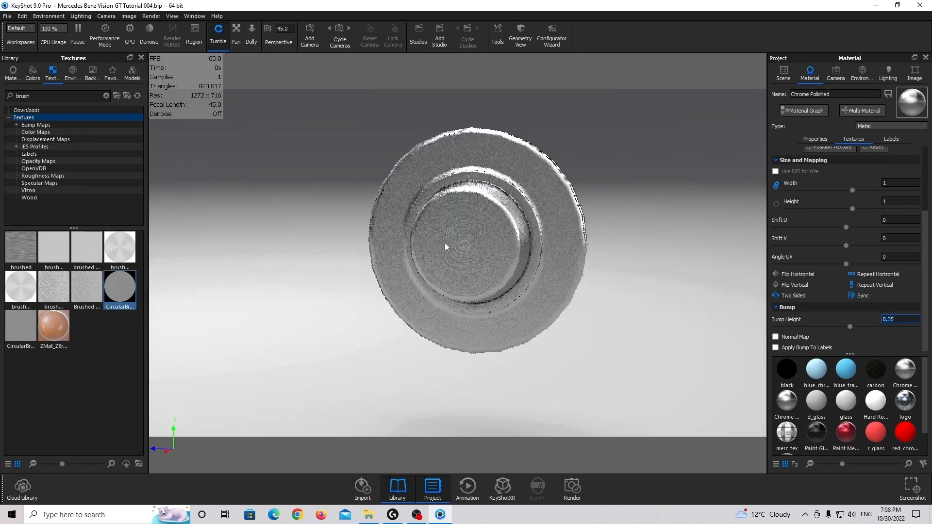
{"action": "left_click_drag", "start_coordinate": [444, 245], "coordinate": [356, 223]}
{"action": "right_click", "coordinate": [356, 222]}
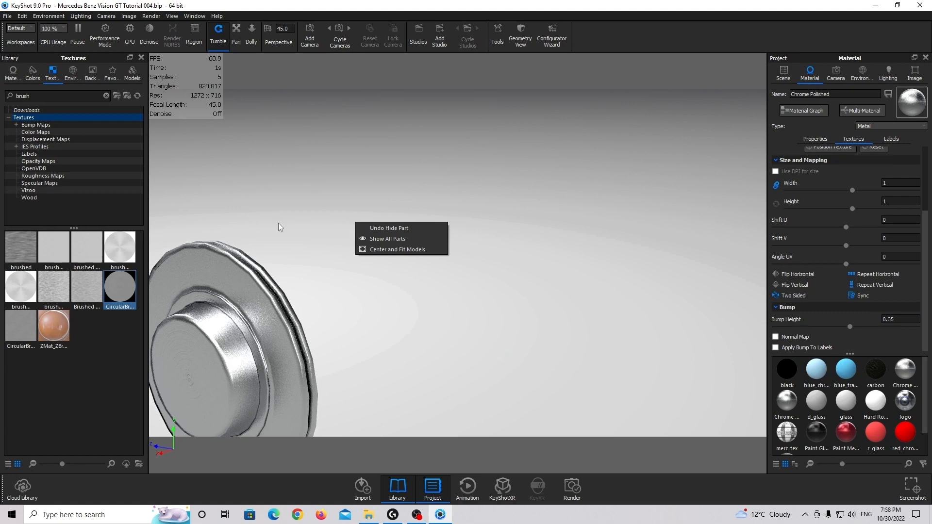
{"action": "left_click", "coordinate": [397, 249]}
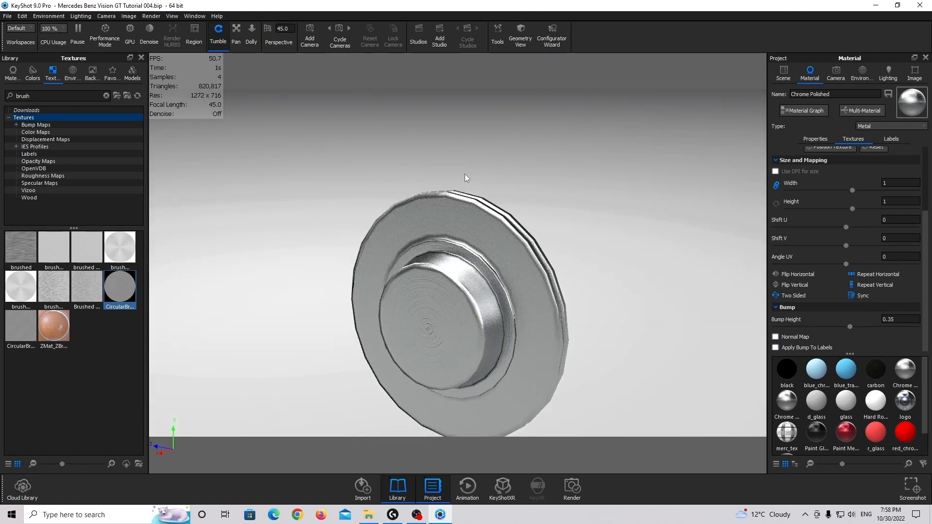
{"action": "right_click", "coordinate": [465, 177]}
{"action": "left_click", "coordinate": [514, 189]}
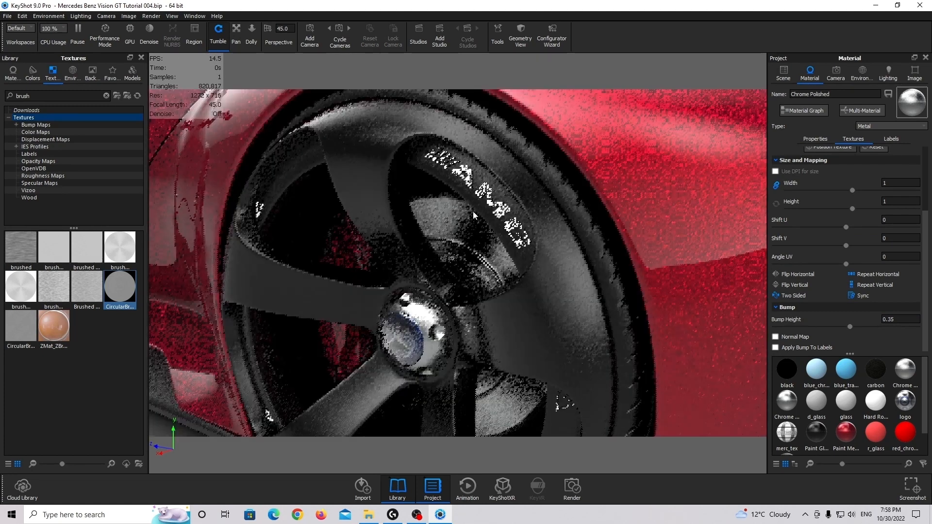
Examine the brushed brake discs through the wheel and open the material of the white triangle marks on the rim
{"action": "scroll", "coordinate": [475, 216], "scroll_direction": "down", "scroll_amount": 10}
{"action": "left_click_drag", "start_coordinate": [476, 238], "coordinate": [591, 253]}
{"action": "middle_click_drag", "start_coordinate": [546, 252], "coordinate": [374, 289]}
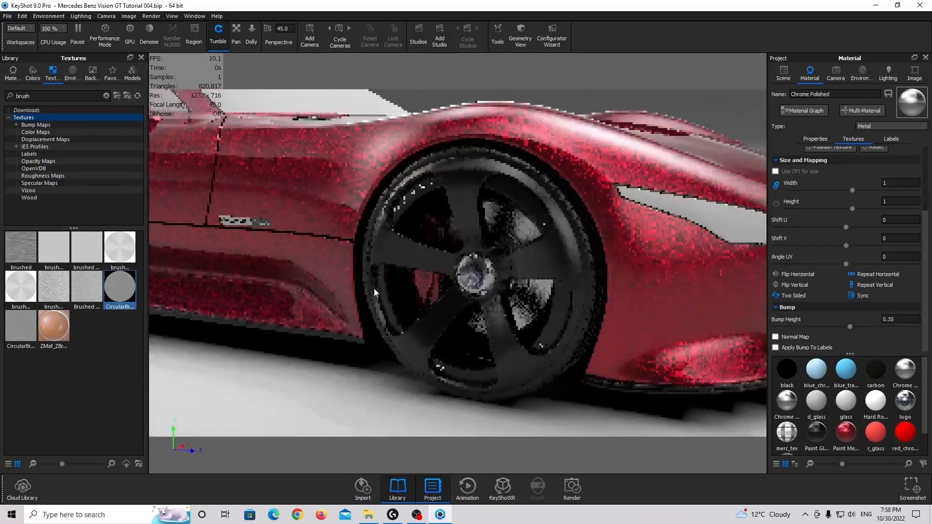
{"action": "scroll", "coordinate": [440, 278], "scroll_direction": "up", "scroll_amount": 2}
{"action": "scroll", "coordinate": [449, 276], "scroll_direction": "up", "scroll_amount": 3}
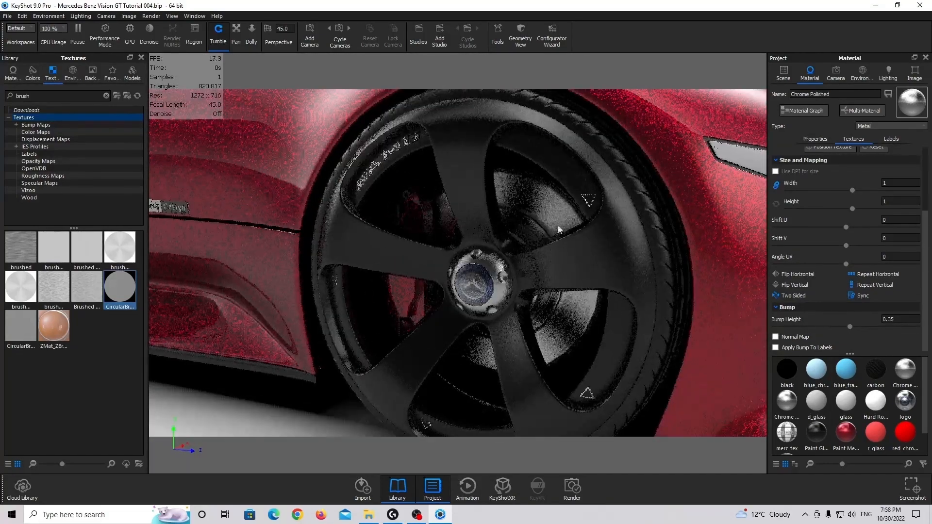
{"action": "double_click", "coordinate": [586, 202]}
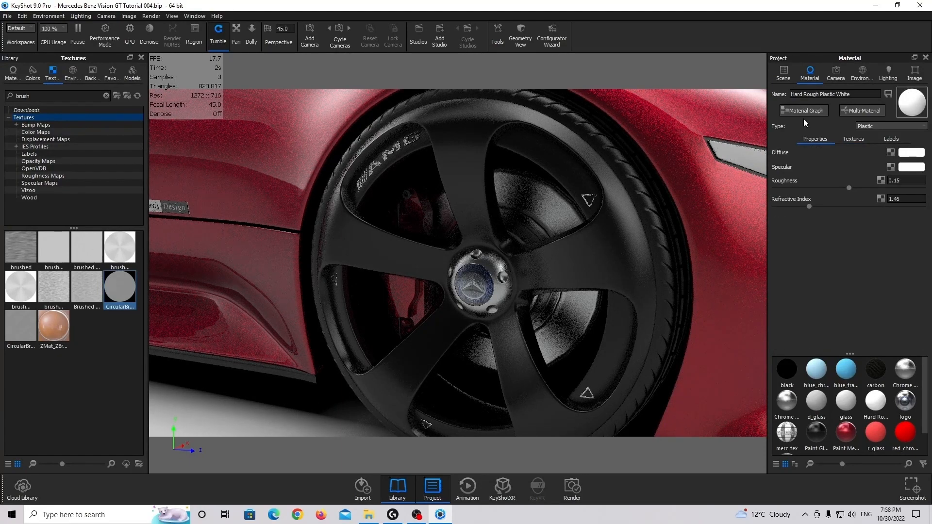
{"action": "scroll", "coordinate": [402, 195], "scroll_direction": "up", "scroll_amount": 3}
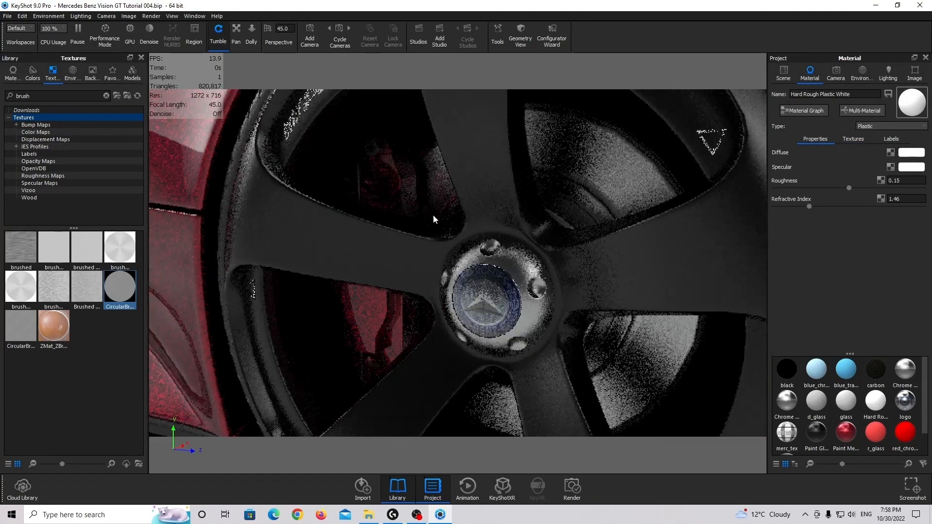
{"action": "scroll", "coordinate": [464, 233], "scroll_direction": "down", "scroll_amount": 3}
{"action": "scroll", "coordinate": [374, 238], "scroll_direction": "down", "scroll_amount": 3}
{"action": "scroll", "coordinate": [389, 256], "scroll_direction": "up", "scroll_amount": 5}
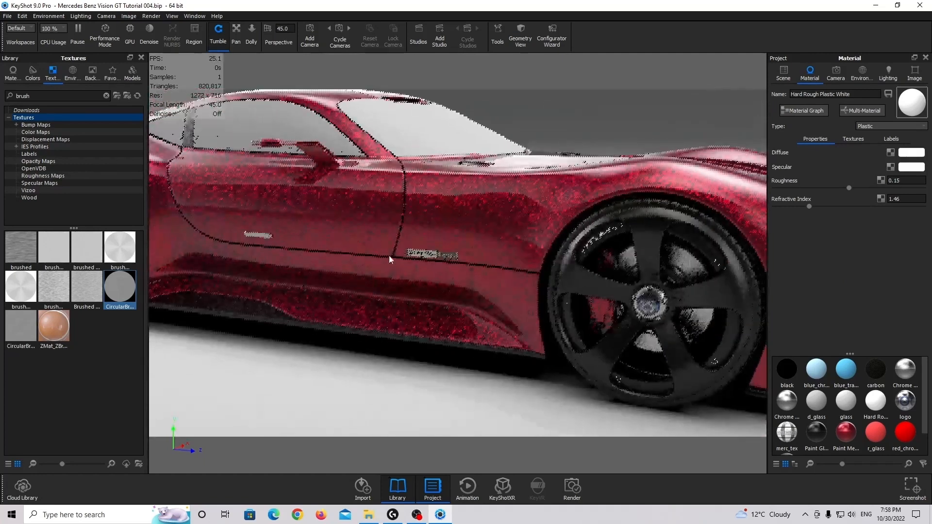
Change the material type of the Mercedes-Benz Design badge behind the front wheel to Metal
{"action": "double_click", "coordinate": [407, 240]}
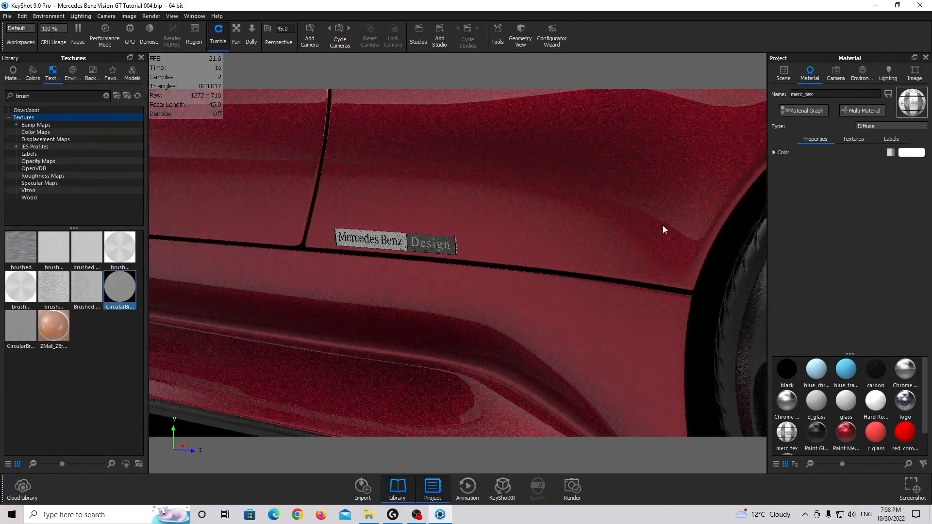
{"action": "left_click", "coordinate": [886, 127]}
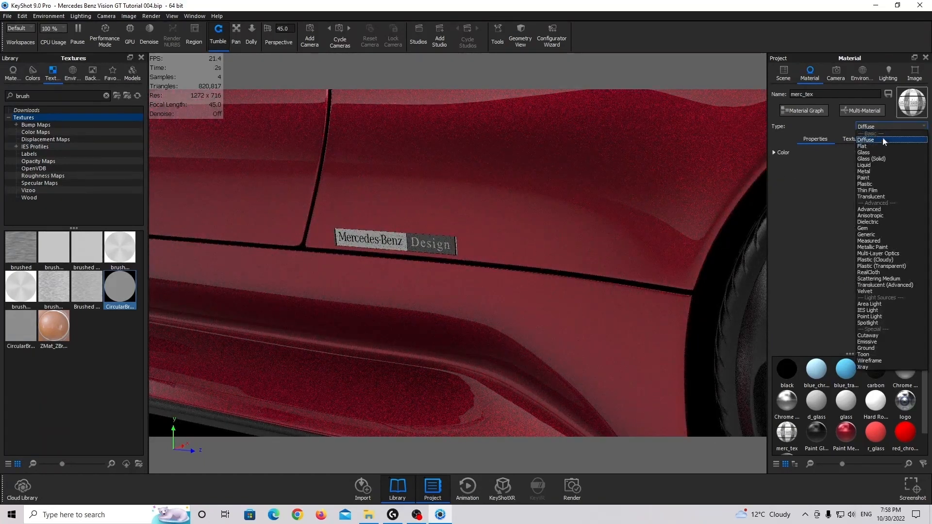
{"action": "left_click", "coordinate": [876, 170]}
{"action": "scroll", "coordinate": [459, 269], "scroll_direction": "down", "scroll_amount": 3}
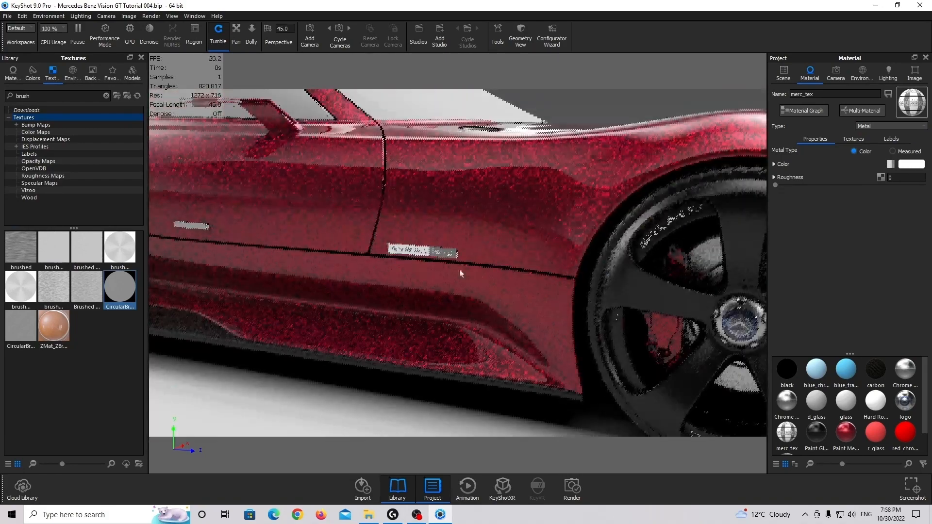
Examine the black lower side trim around the GT emblem and open its material
{"action": "middle_click_drag", "start_coordinate": [459, 270], "coordinate": [626, 279]}
{"action": "left_click_drag", "start_coordinate": [329, 270], "coordinate": [444, 305]}
{"action": "middle_click_drag", "start_coordinate": [443, 305], "coordinate": [523, 189]}
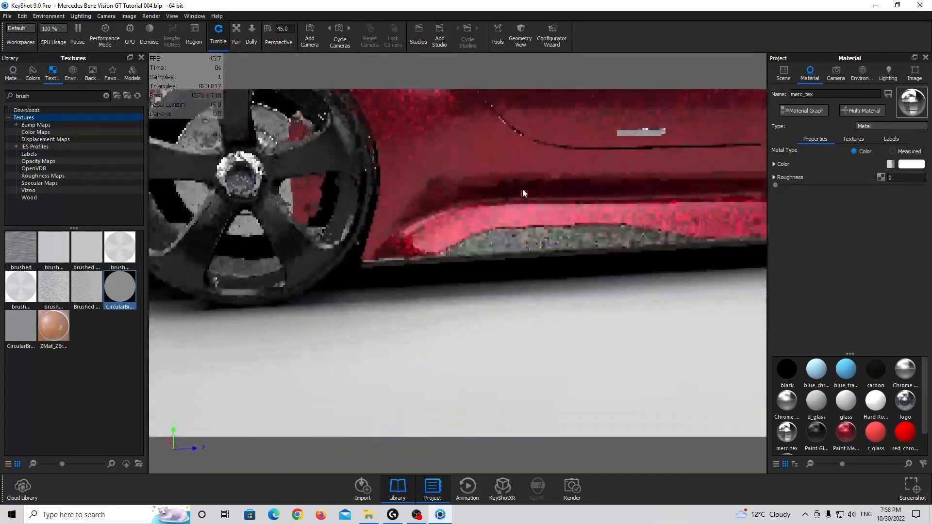
{"action": "scroll", "coordinate": [453, 258], "scroll_direction": "down", "scroll_amount": 5}
{"action": "scroll", "coordinate": [441, 281], "scroll_direction": "up", "scroll_amount": 7}
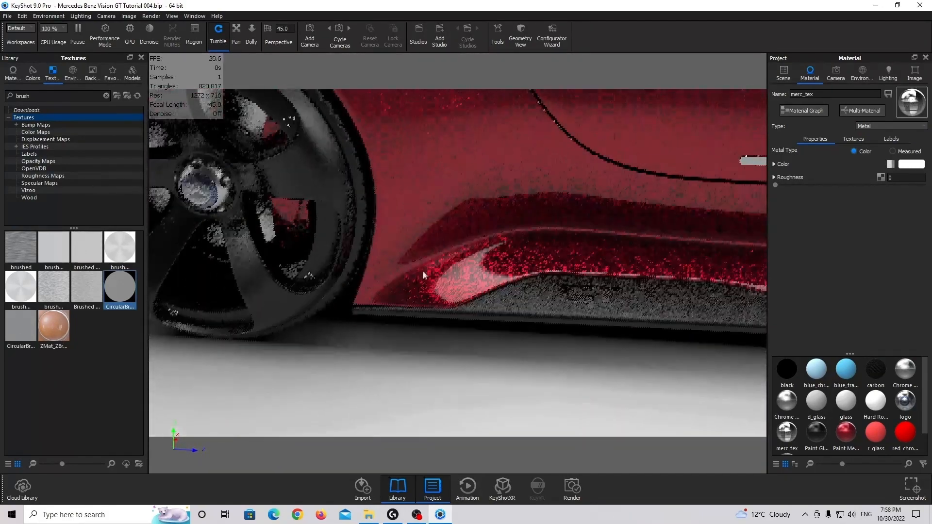
{"action": "left_click_drag", "start_coordinate": [424, 271], "coordinate": [447, 314]}
{"action": "middle_click_drag", "start_coordinate": [447, 314], "coordinate": [397, 262]}
{"action": "scroll", "coordinate": [397, 262], "scroll_direction": "up", "scroll_amount": 2}
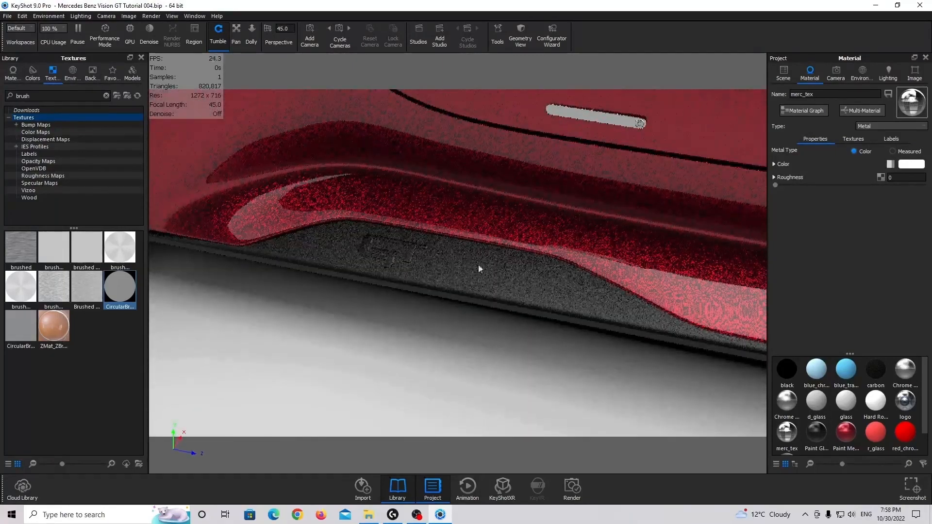
{"action": "double_click", "coordinate": [505, 270]}
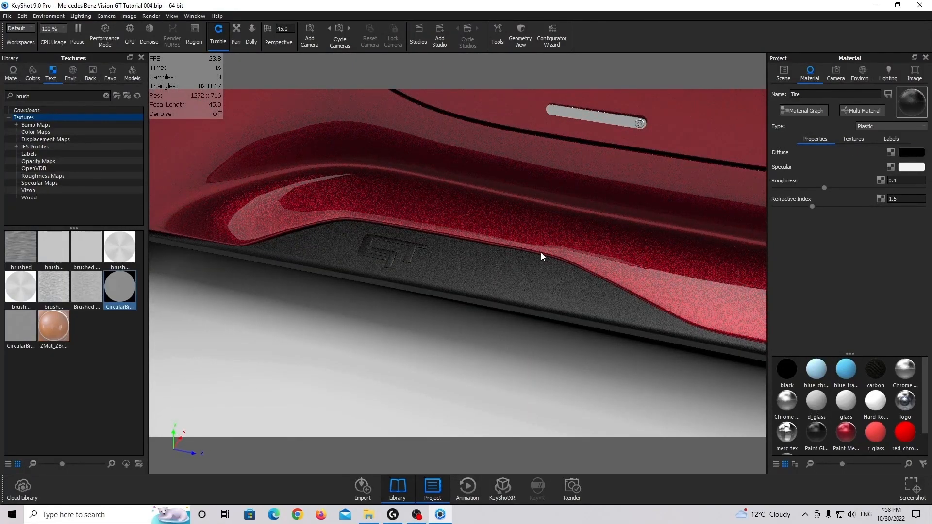
{"action": "scroll", "coordinate": [539, 250], "scroll_direction": "up", "scroll_amount": 2}
{"action": "middle_click_drag", "start_coordinate": [598, 222], "coordinate": [618, 266]}
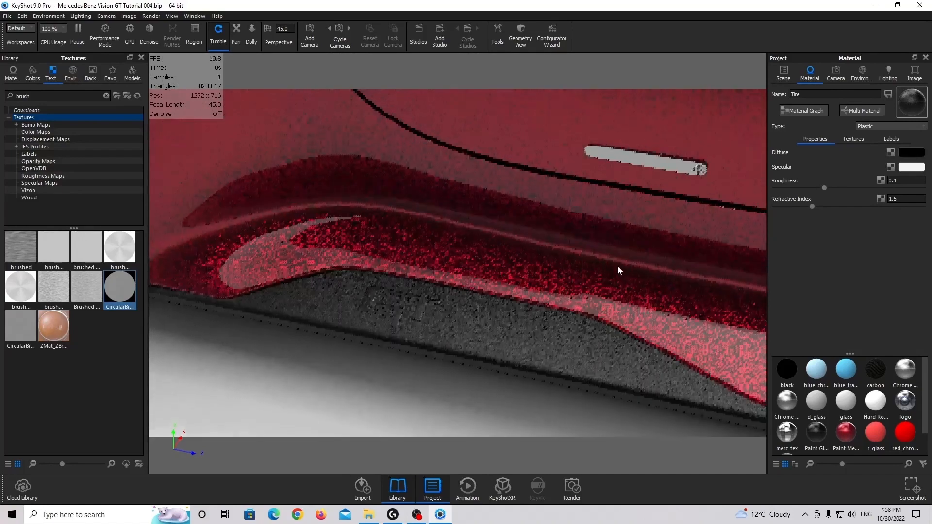
{"action": "scroll", "coordinate": [557, 285], "scroll_direction": "down", "scroll_amount": 6}
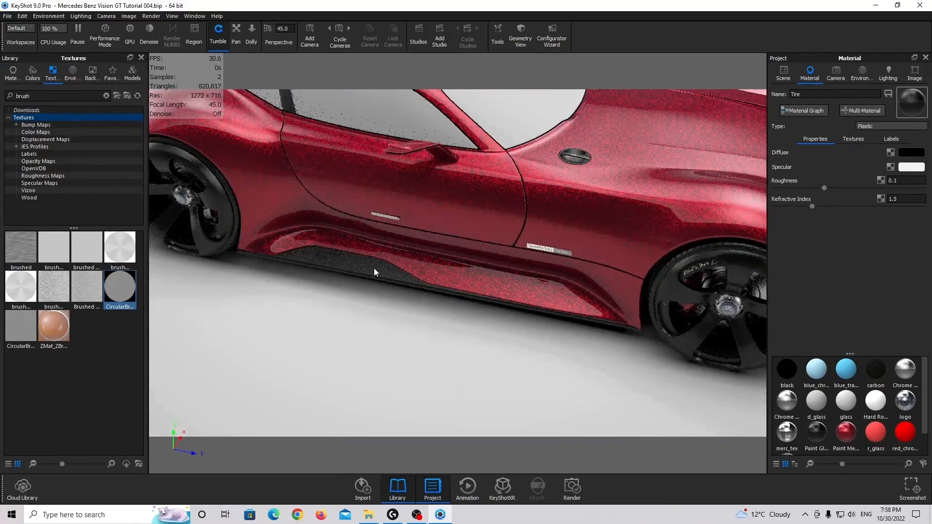
{"action": "middle_click_drag", "start_coordinate": [494, 273], "coordinate": [528, 285]}
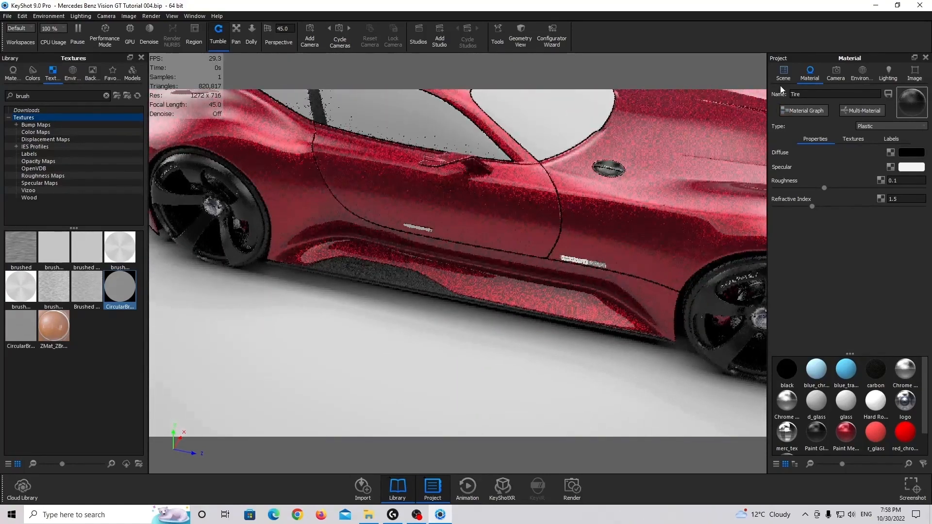
Select the black lower side trim part in the scene and check how far it extends around the car
{"action": "left_click", "coordinate": [780, 81]}
{"action": "scroll", "coordinate": [467, 257], "scroll_direction": "up", "scroll_amount": 5}
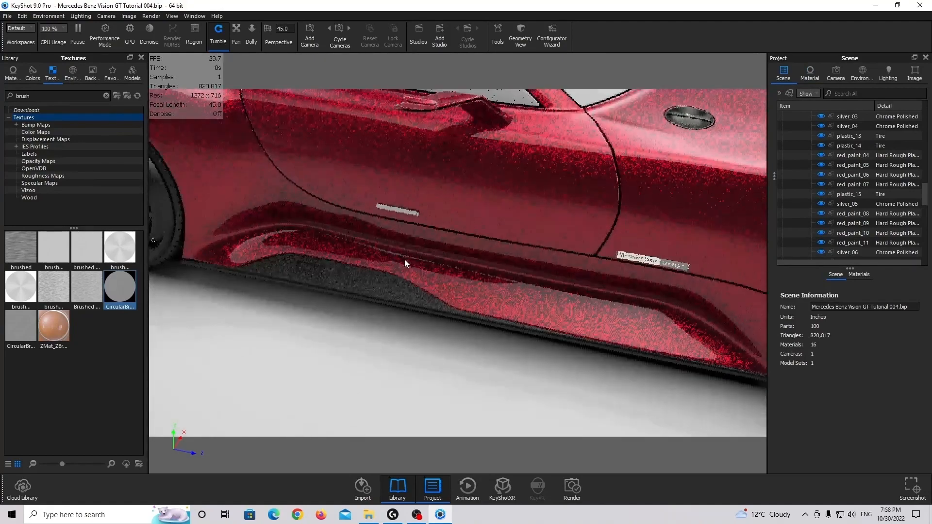
{"action": "middle_click_drag", "start_coordinate": [404, 259], "coordinate": [575, 255]}
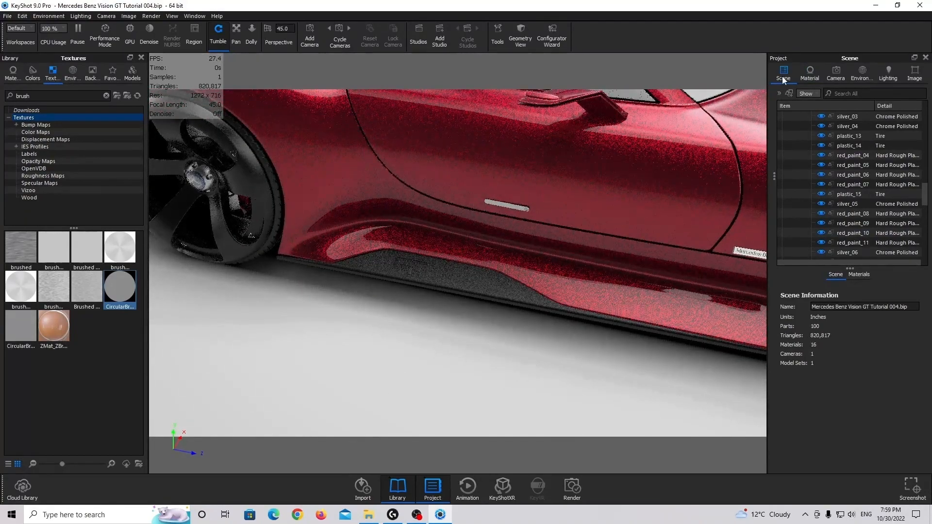
{"action": "left_click", "coordinate": [497, 280]}
{"action": "scroll", "coordinate": [499, 278], "scroll_direction": "down", "scroll_amount": 5}
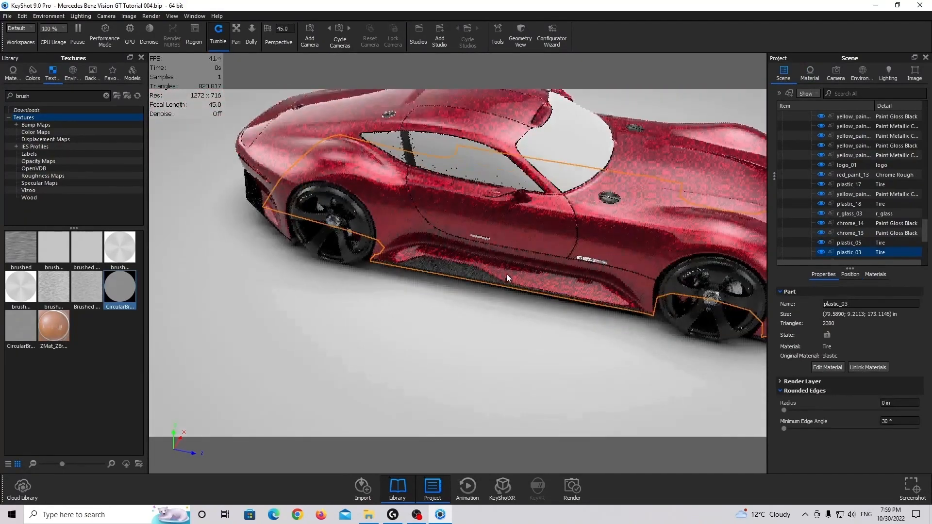
{"action": "left_click_drag", "start_coordinate": [506, 274], "coordinate": [380, 220]}
{"action": "left_click_drag", "start_coordinate": [574, 320], "coordinate": [497, 333]}
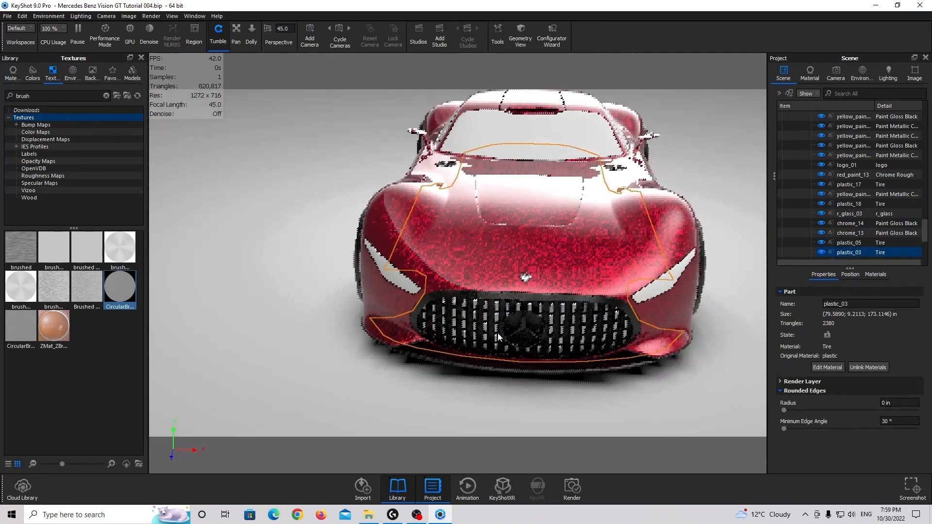
{"action": "left_click_drag", "start_coordinate": [529, 368], "coordinate": [657, 311]}
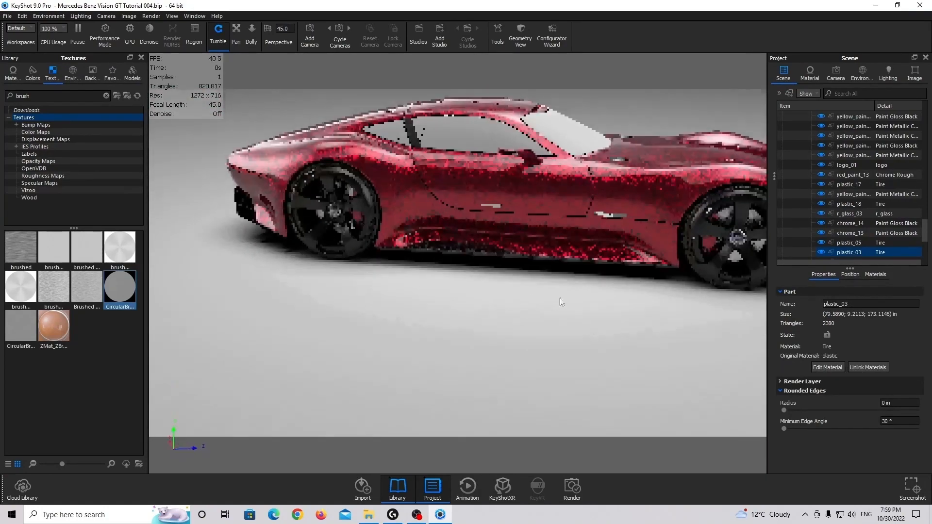
{"action": "left_click_drag", "start_coordinate": [558, 301], "coordinate": [653, 357]}
Extend the selection to the other black lower trim parts around the car, including the front splitter
{"action": "left_click", "coordinate": [412, 351], "text": "ctrl"}
{"action": "left_click_drag", "start_coordinate": [412, 351], "coordinate": [369, 248]}
{"action": "left_click_drag", "start_coordinate": [336, 222], "coordinate": [488, 209]}
{"action": "left_click", "coordinate": [471, 196], "text": "ctrl"}
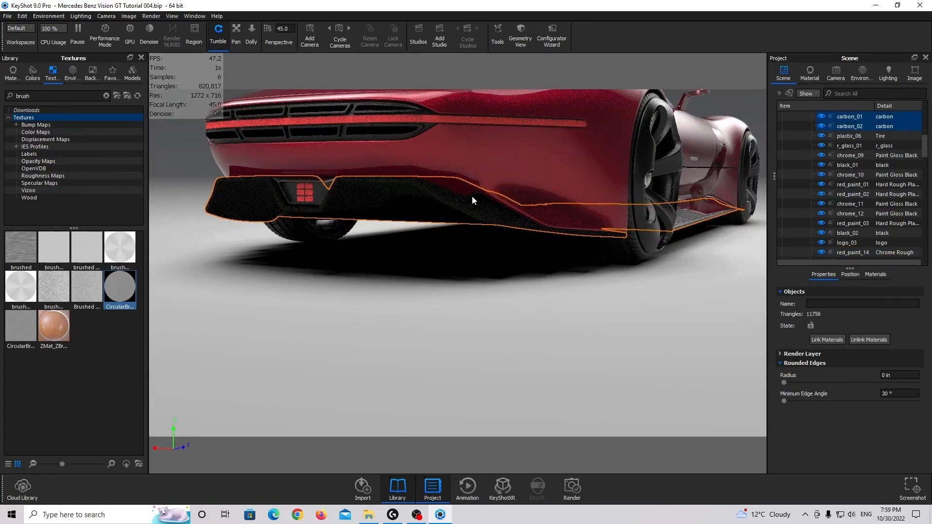
{"action": "left_click_drag", "start_coordinate": [263, 212], "coordinate": [580, 240]}
{"action": "left_click", "coordinate": [643, 221]}
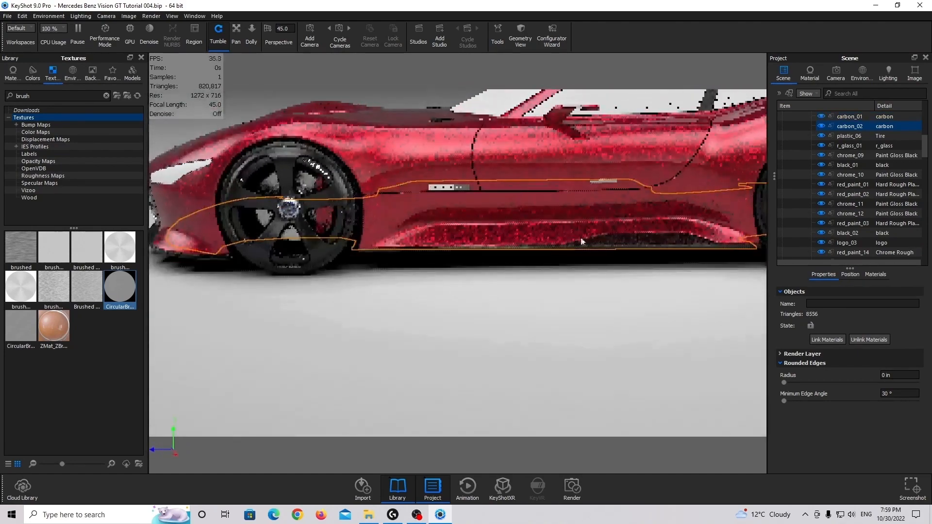
{"action": "left_click_drag", "start_coordinate": [335, 231], "coordinate": [499, 236]}
{"action": "left_click", "coordinate": [485, 324]}
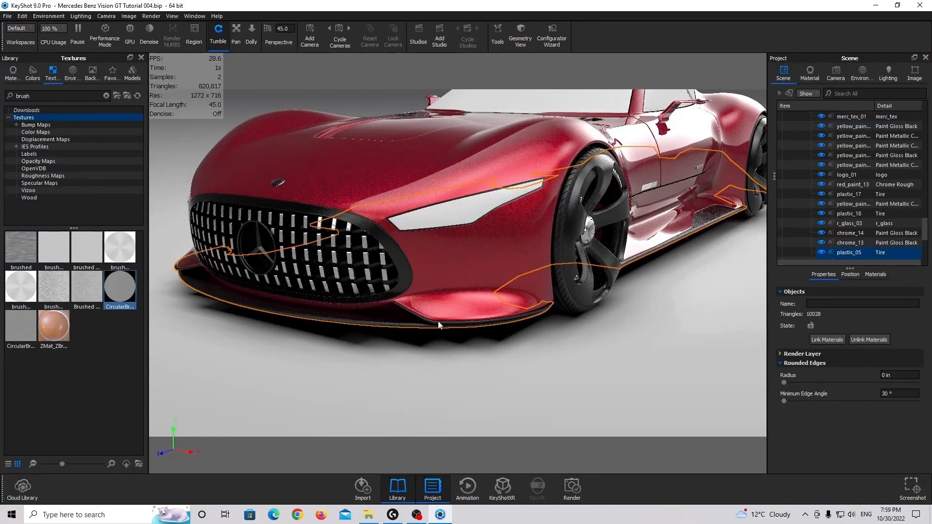
{"action": "left_click_drag", "start_coordinate": [438, 322], "coordinate": [435, 285]}
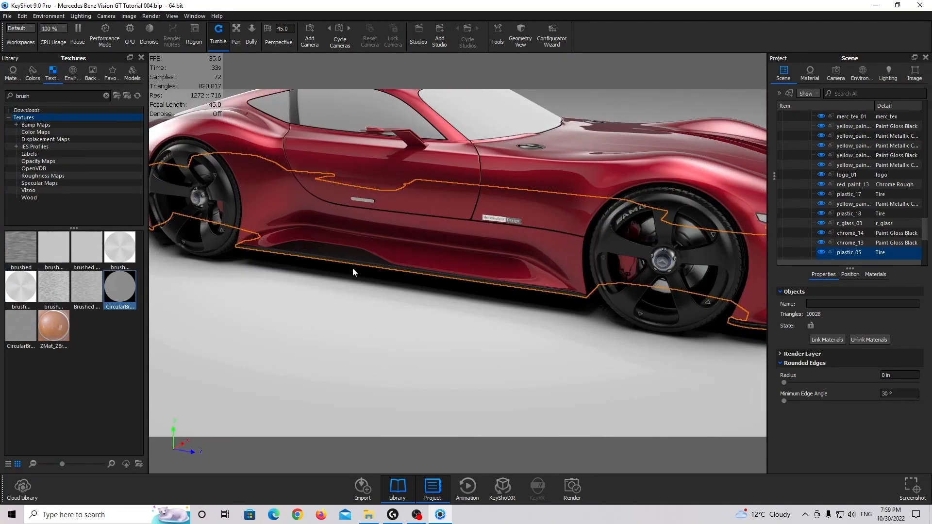
Assign the rough paint material Paint Matte Black from the library to the selected lower trim parts
{"action": "scroll", "coordinate": [339, 226], "scroll_direction": "up", "scroll_amount": 3}
{"action": "middle_click_drag", "start_coordinate": [416, 240], "coordinate": [536, 275]}
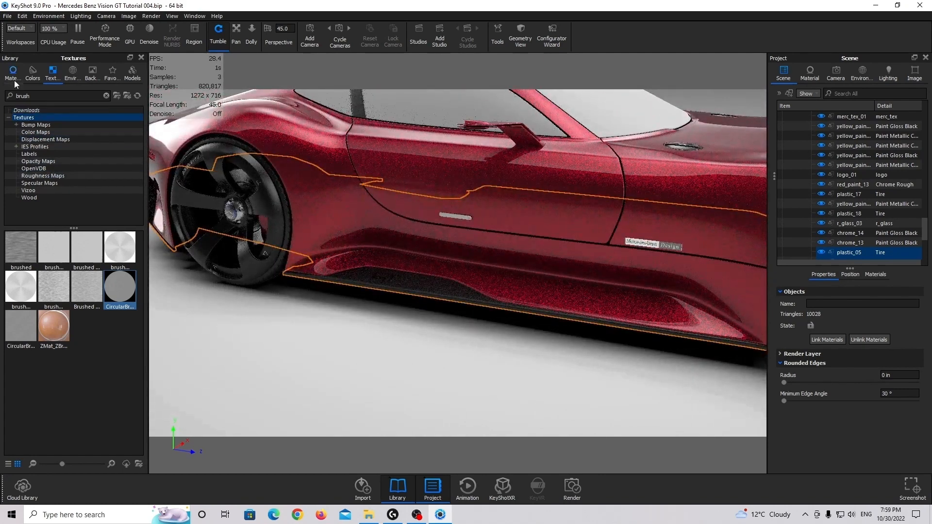
{"action": "left_click", "coordinate": [15, 82]}
{"action": "scroll", "coordinate": [43, 210], "scroll_direction": "down", "scroll_amount": 6}
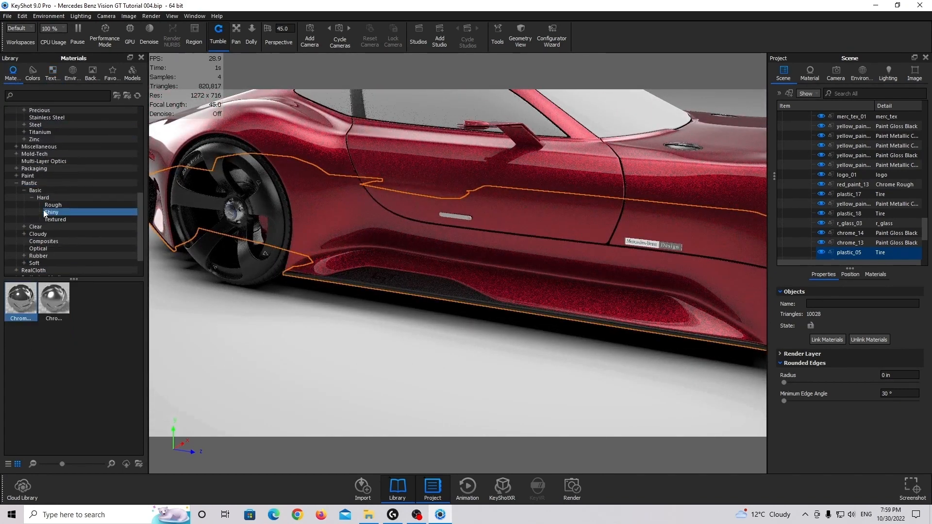
{"action": "left_click", "coordinate": [16, 176]}
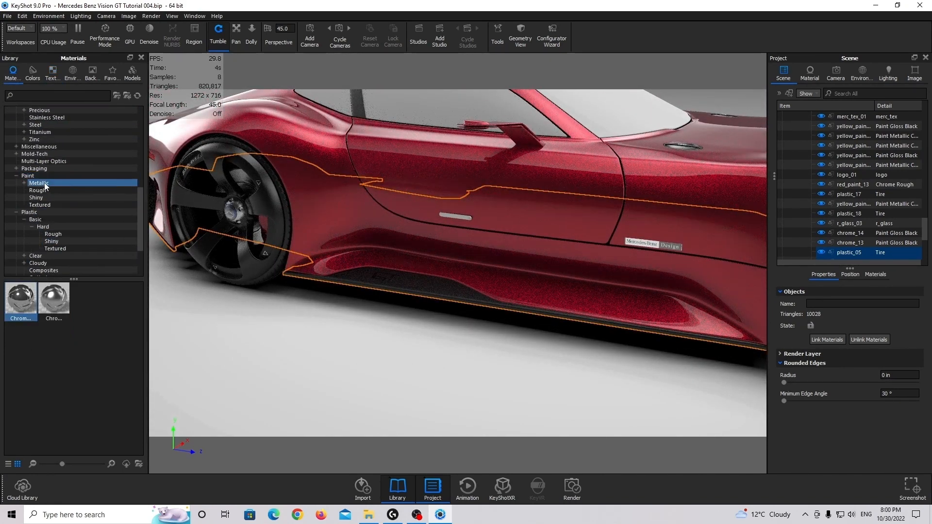
{"action": "left_click", "coordinate": [45, 185]}
{"action": "left_click", "coordinate": [45, 190]}
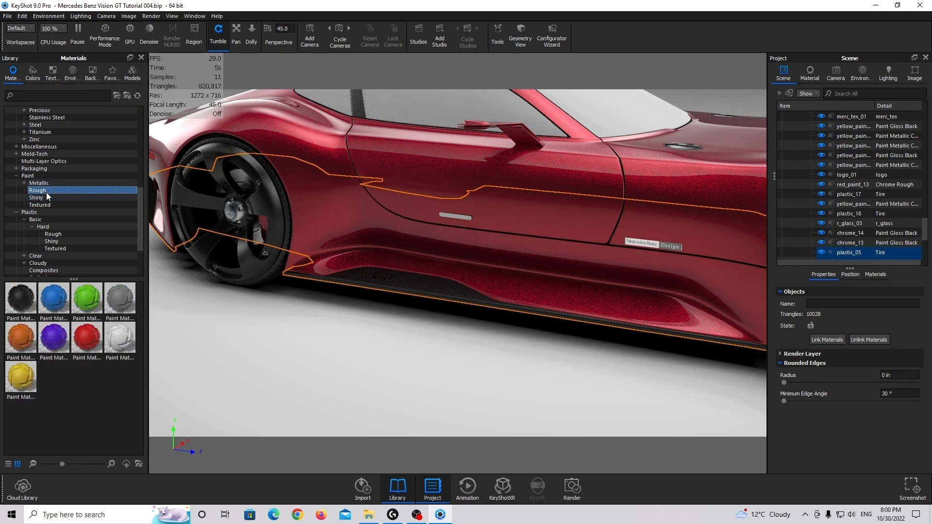
{"action": "mouse_move", "coordinate": [23, 295]}
{"action": "left_mouse_down"}
{"action": "mouse_move", "coordinate": [572, 293]}
{"action": "mouse_move", "coordinate": [866, 243]}
{"action": "mouse_move", "coordinate": [864, 252]}
{"action": "mouse_move", "coordinate": [868, 228]}
{"action": "mouse_move", "coordinate": [854, 225]}
{"action": "left_mouse_up"}
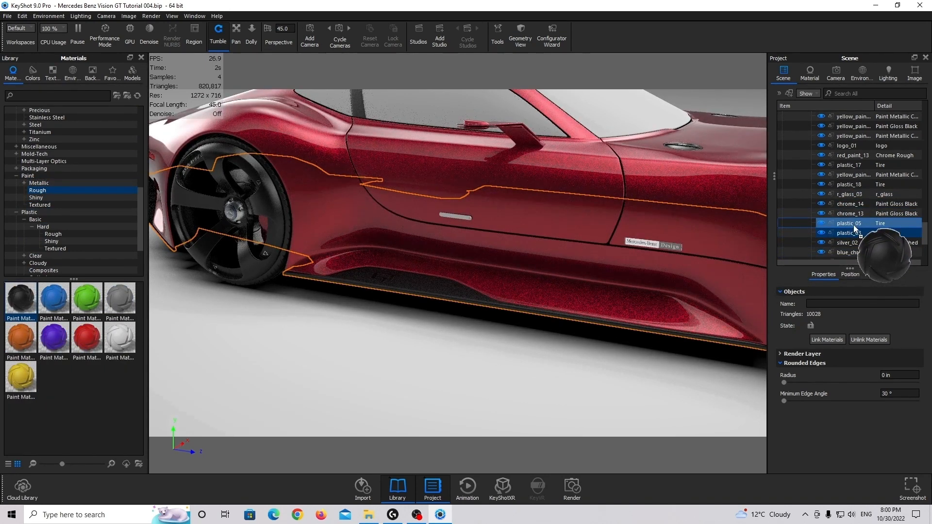
Change the side trim's Paint Matte Black material to the Plastic type with diffuse colour #000000
{"action": "scroll", "coordinate": [368, 246], "scroll_direction": "up", "scroll_amount": 3}
{"action": "middle_click_drag", "start_coordinate": [387, 257], "coordinate": [434, 273]}
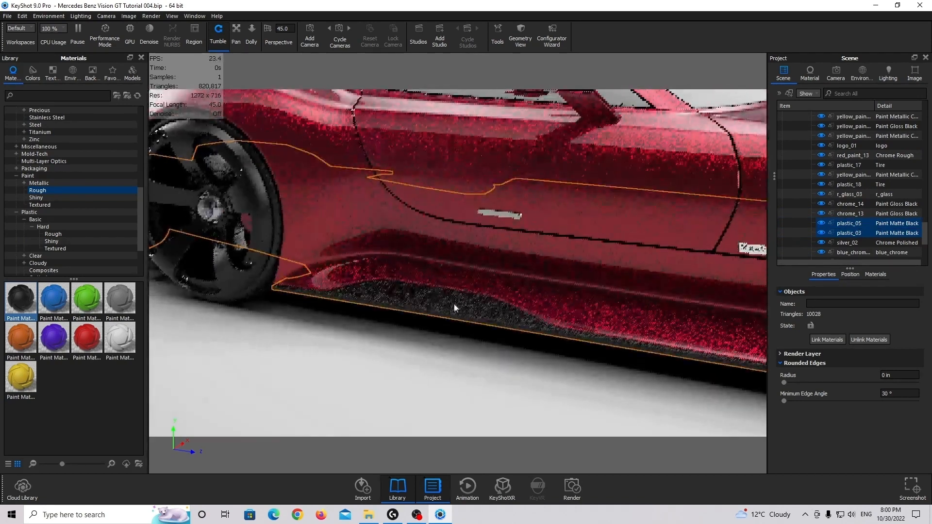
{"action": "scroll", "coordinate": [497, 322], "scroll_direction": "up", "scroll_amount": 5}
{"action": "left_click", "coordinate": [488, 343]}
{"action": "double_click", "coordinate": [489, 342]}
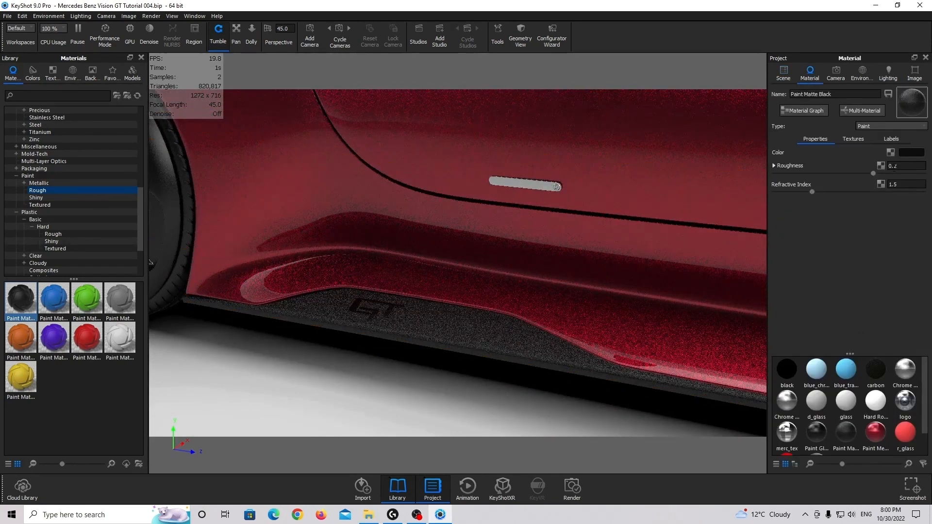
{"action": "left_click", "coordinate": [899, 126]}
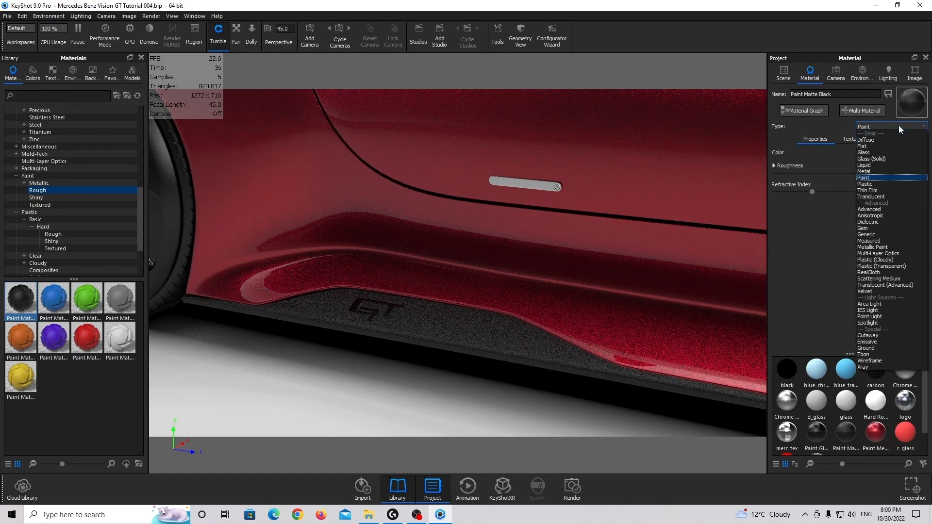
{"action": "left_click", "coordinate": [884, 184]}
{"action": "left_click", "coordinate": [917, 153]}
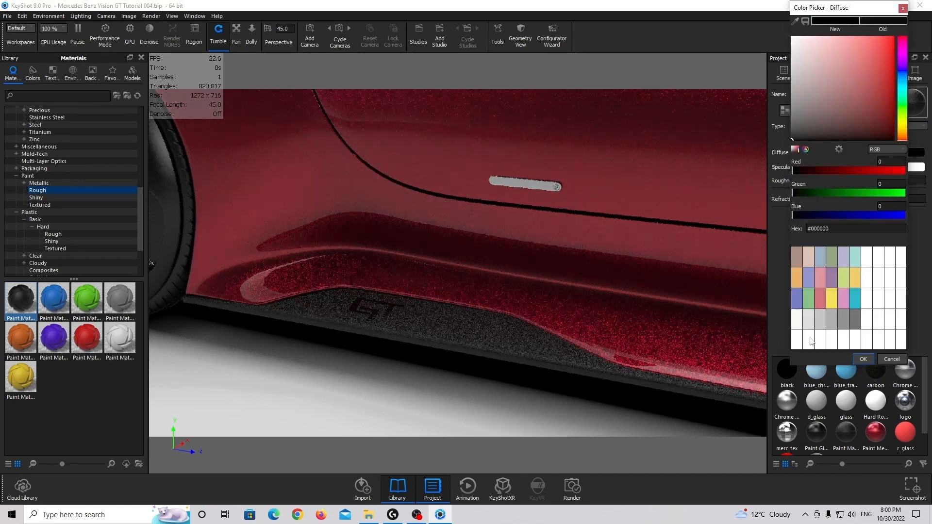
{"action": "left_click", "coordinate": [863, 359]}
Set the trim material's specular colour to light grey #E5E5E5
{"action": "left_click", "coordinate": [915, 167]}
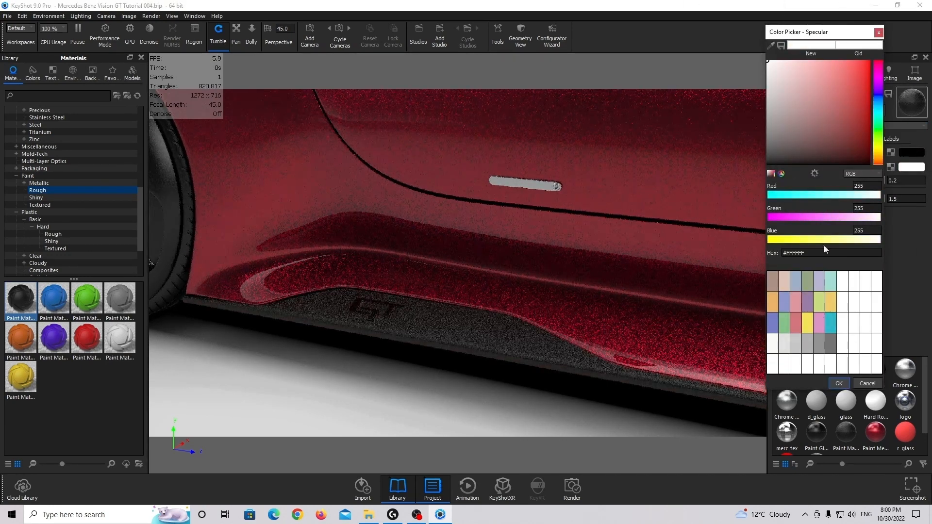
{"action": "mouse_move", "coordinate": [813, 115]}
{"action": "left_mouse_down"}
{"action": "mouse_move", "coordinate": [707, 93]}
{"action": "mouse_move", "coordinate": [695, 80]}
{"action": "left_mouse_up"}
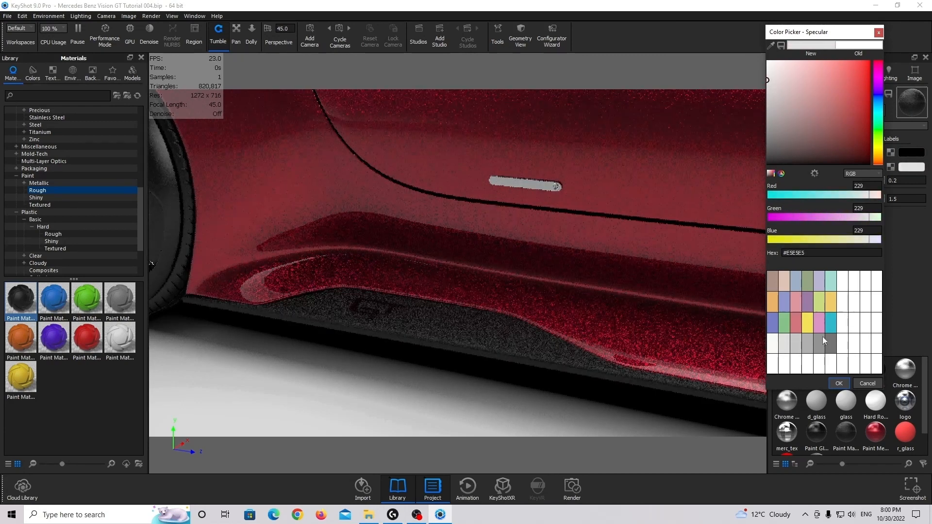
{"action": "left_click", "coordinate": [836, 383]}
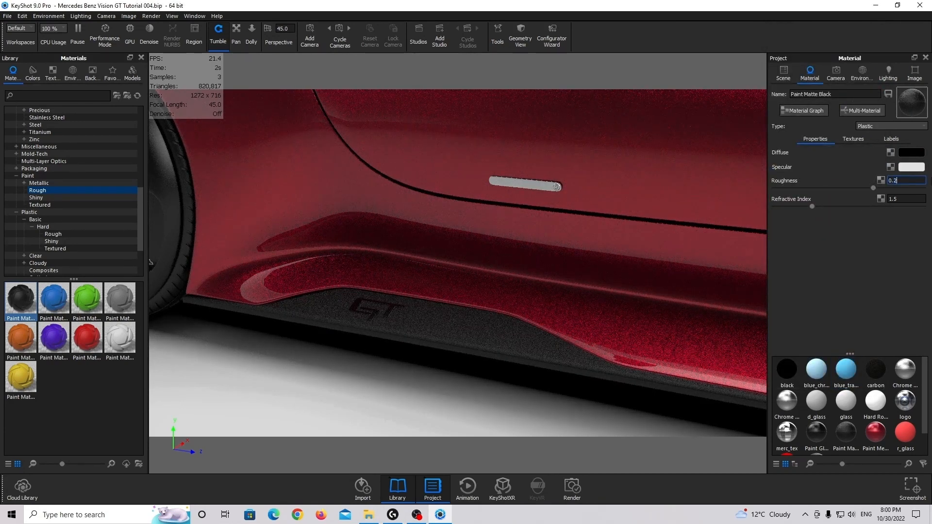
Set the trim material's roughness to 0.1 and its refractive index to 1.4
{"action": "key", "text": "Return"}
{"action": "left_click", "coordinate": [910, 199]}
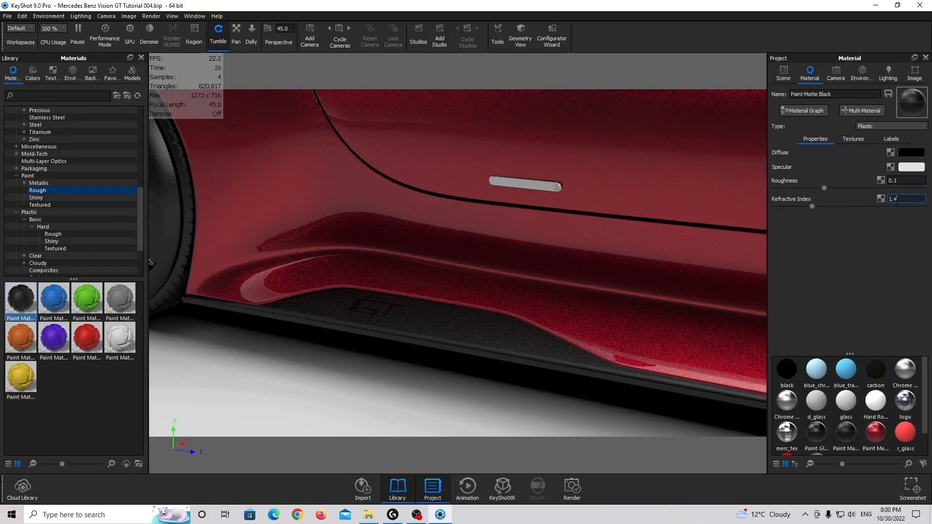
{"action": "key", "text": "Return"}
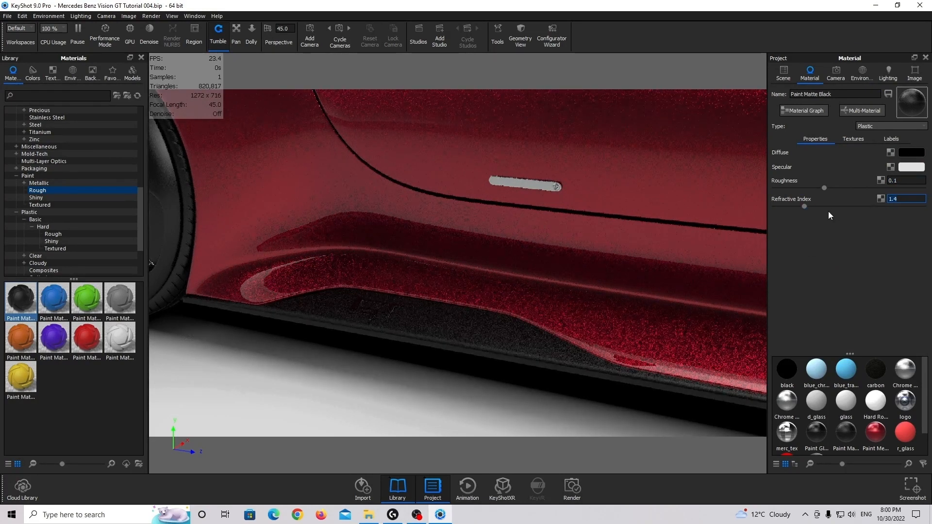
Try a refractive index of 2 on the trim material and return it to 1.4
{"action": "type", "text": "2"}
{"action": "key", "text": "Return"}
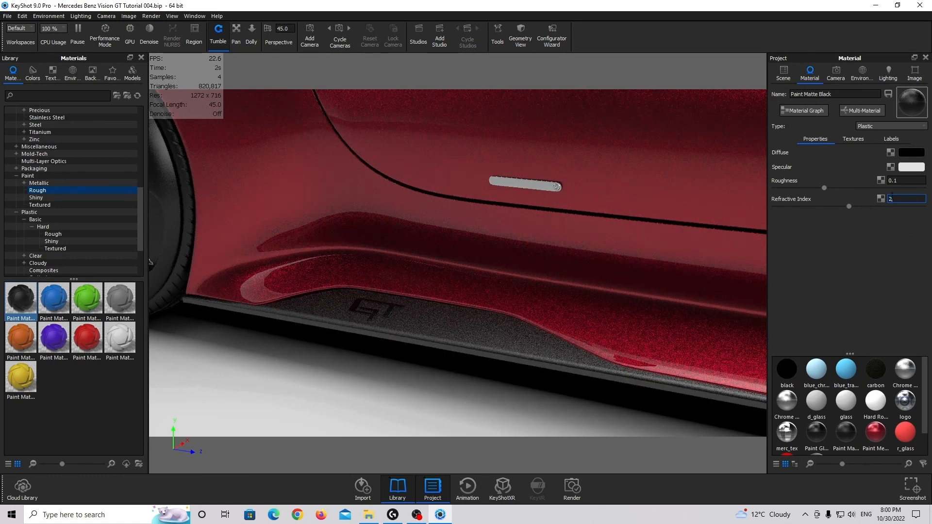
{"action": "type", "text": "1.4"}
{"action": "key", "text": "Return"}
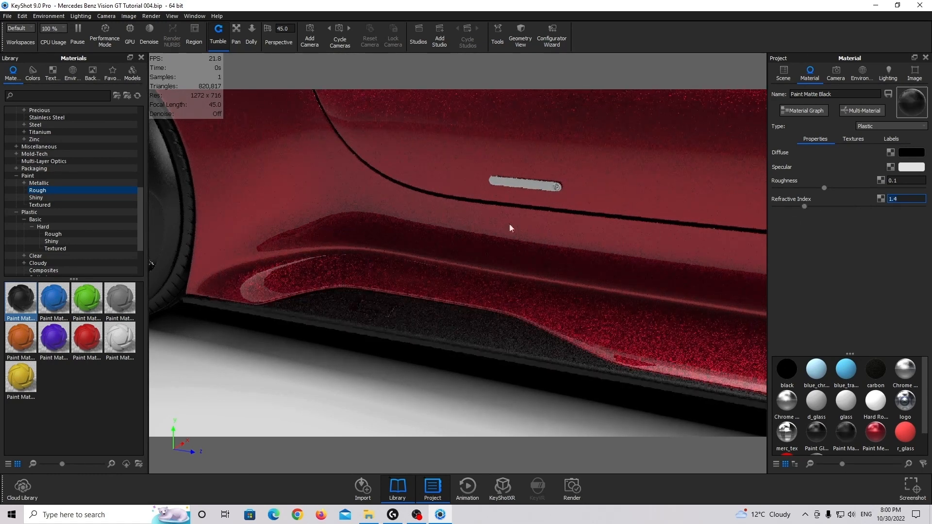
Search the material library for "paint metallic grey"
{"action": "scroll", "coordinate": [422, 233], "scroll_direction": "down", "scroll_amount": 4}
{"action": "scroll", "coordinate": [419, 248], "scroll_direction": "up", "scroll_amount": 6}
{"action": "middle_click_drag", "start_coordinate": [413, 270], "coordinate": [474, 278]}
{"action": "scroll", "coordinate": [466, 291], "scroll_direction": "up", "scroll_amount": 1}
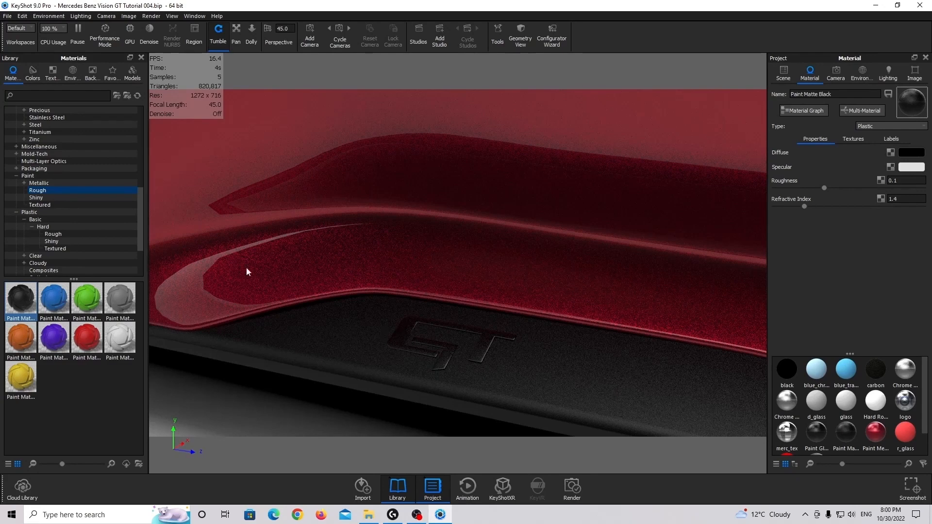
{"action": "left_click", "coordinate": [30, 96]}
{"action": "type", "text": "paint metall"}
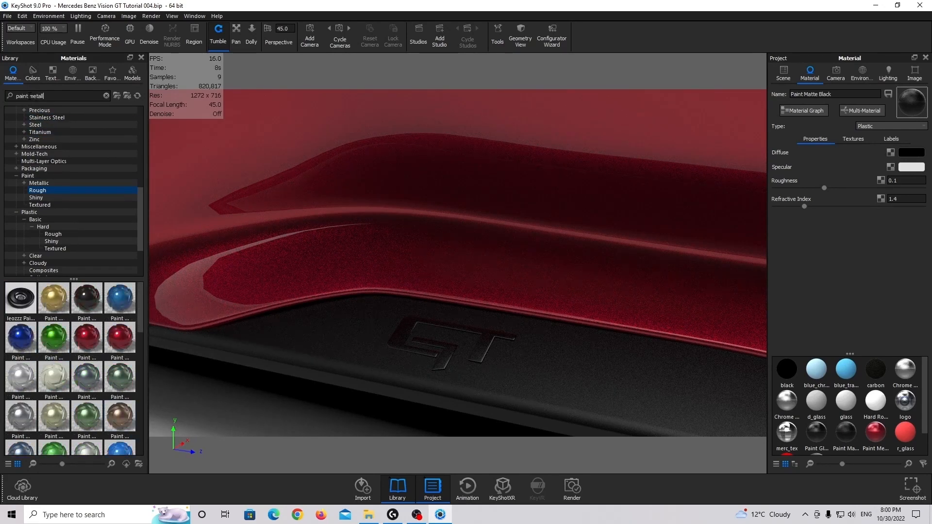
{"action": "type", "text": "ic gre"}
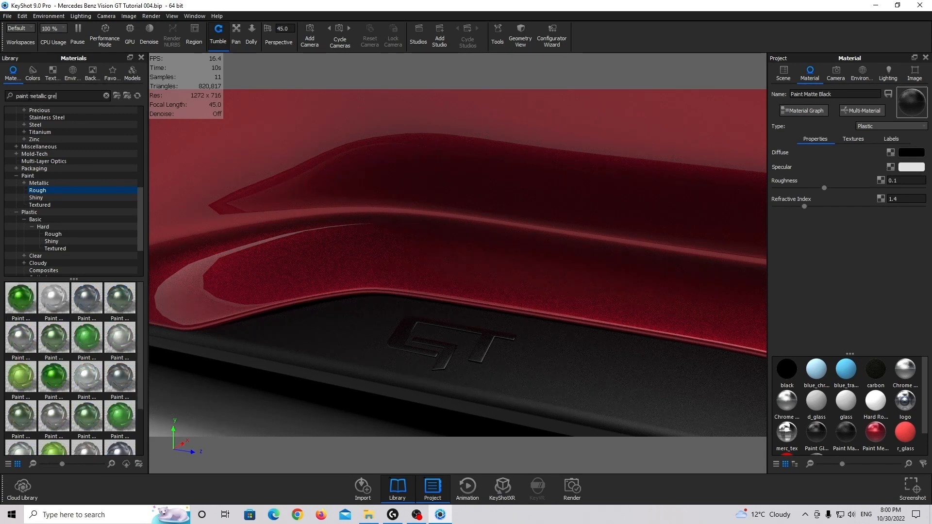
{"action": "type", "text": "y"}
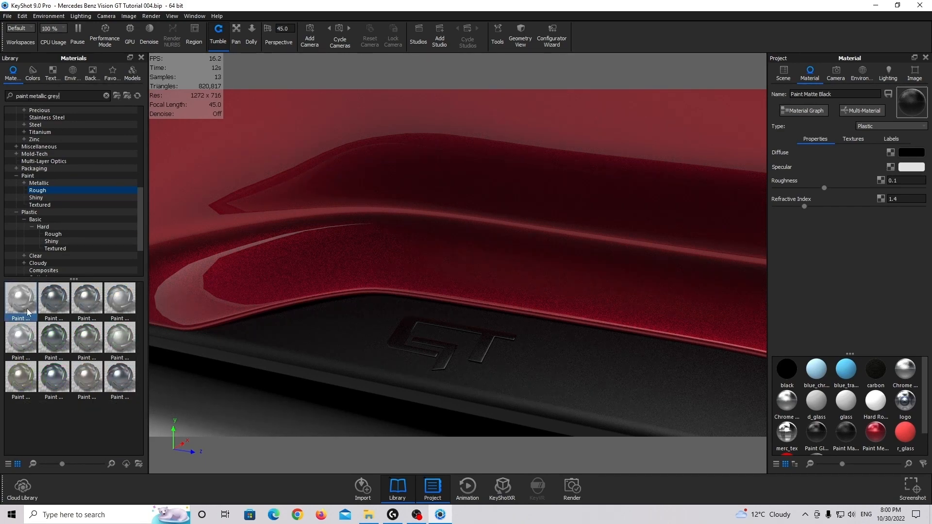
Assign a light metallic grey paint from the library to the GT badge part chrome_15 on the lower side trim
{"action": "mouse_move", "coordinate": [28, 312]}
{"action": "left_click", "coordinate": [433, 333]}
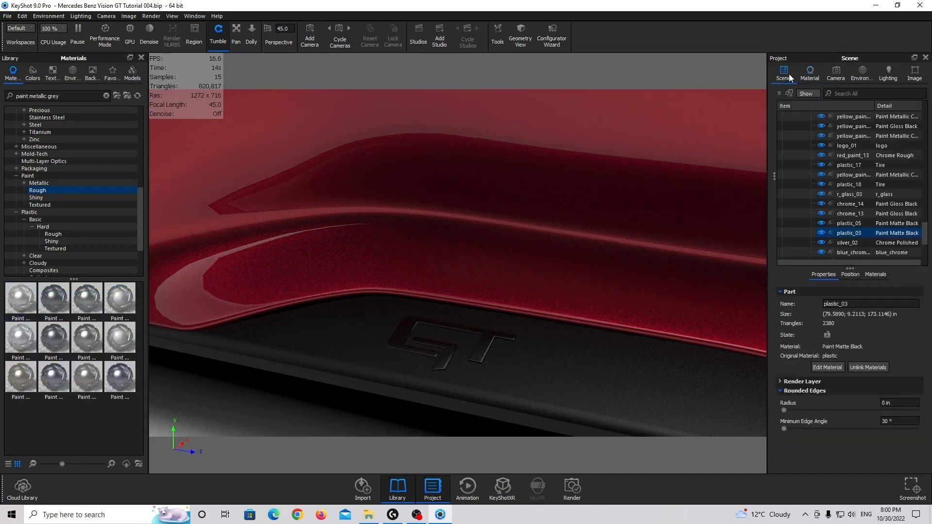
{"action": "left_click", "coordinate": [404, 333]}
{"action": "scroll", "coordinate": [404, 333], "scroll_direction": "down", "scroll_amount": 6}
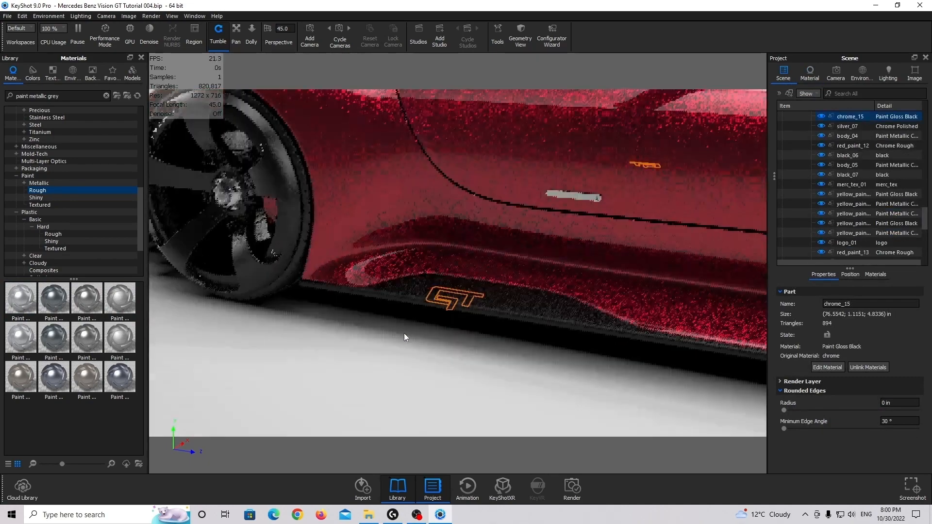
{"action": "scroll", "coordinate": [425, 295], "scroll_direction": "up", "scroll_amount": 6}
{"action": "mouse_move", "coordinate": [31, 304]}
{"action": "left_mouse_down"}
{"action": "mouse_move", "coordinate": [399, 316]}
{"action": "mouse_move", "coordinate": [869, 97]}
{"action": "mouse_move", "coordinate": [850, 127]}
{"action": "left_mouse_up"}
{"action": "scroll", "coordinate": [422, 324], "scroll_direction": "down", "scroll_amount": 3}
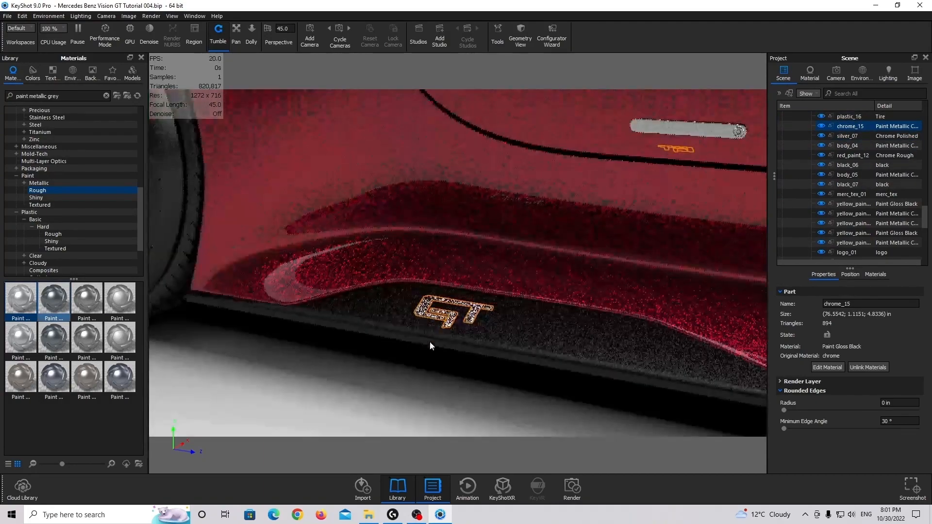
{"action": "left_click", "coordinate": [426, 373]}
Assign the library's Paint Metallic Black material to plastic_10, the black pillar strip between the side windows
{"action": "scroll", "coordinate": [421, 340], "scroll_direction": "down", "scroll_amount": 3}
{"action": "left_click_drag", "start_coordinate": [413, 310], "coordinate": [439, 309]}
{"action": "left_click", "coordinate": [250, 266]}
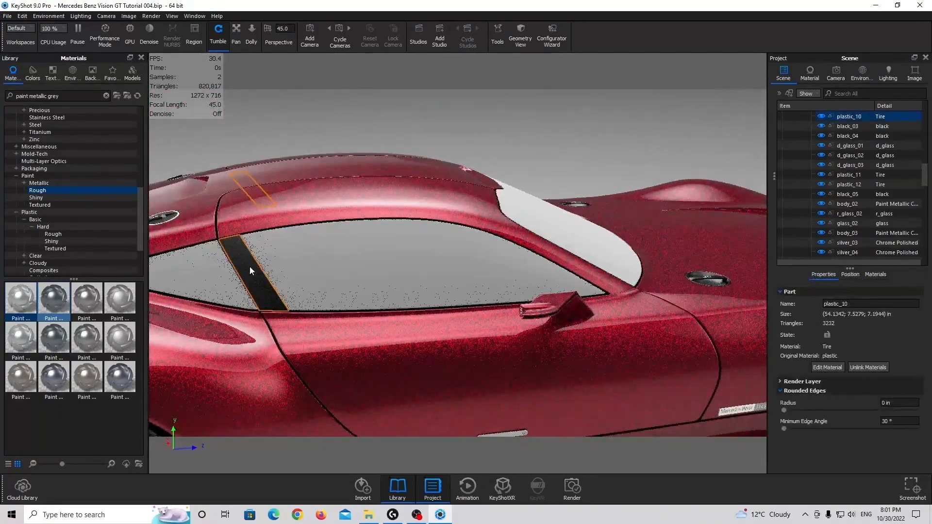
{"action": "left_click_drag", "start_coordinate": [249, 266], "coordinate": [415, 211]}
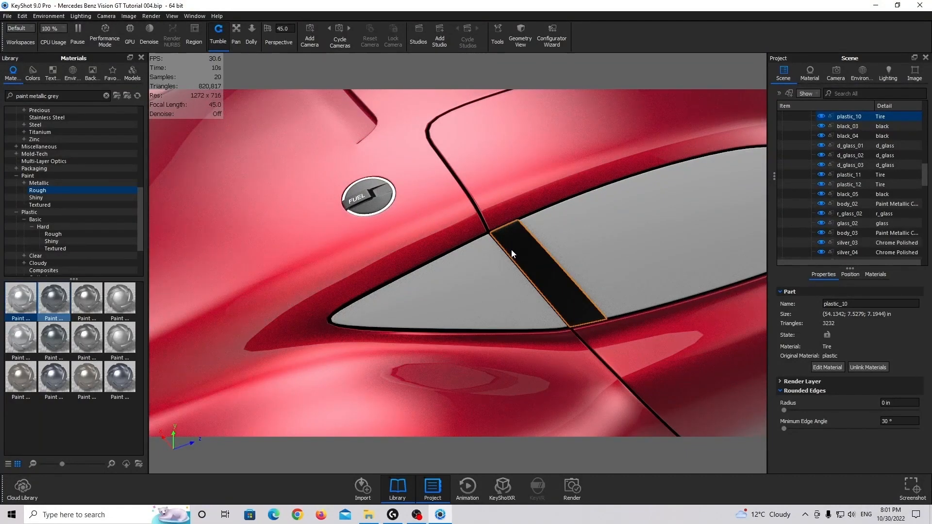
{"action": "left_click", "coordinate": [38, 184]}
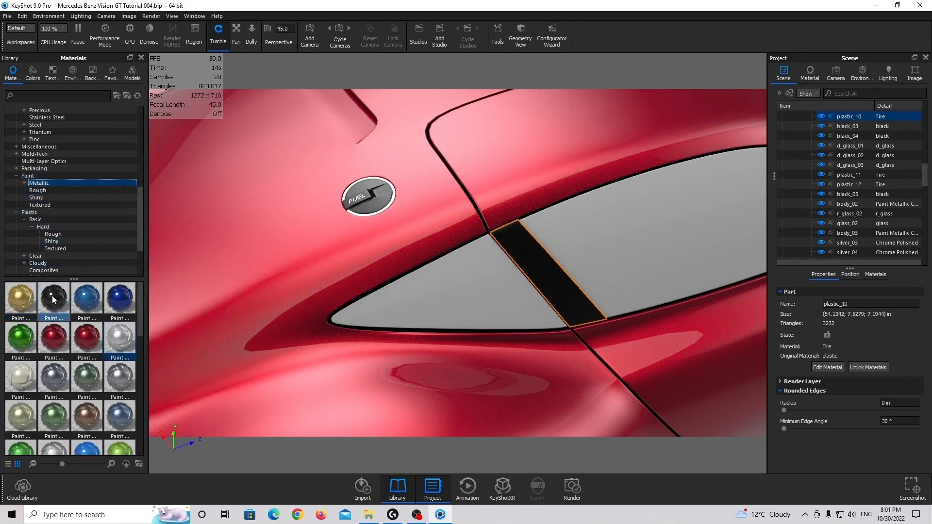
{"action": "mouse_move", "coordinate": [52, 296]}
{"action": "mouse_move", "coordinate": [52, 295]}
{"action": "left_mouse_down"}
{"action": "mouse_move", "coordinate": [714, 170]}
{"action": "mouse_move", "coordinate": [818, 129]}
{"action": "mouse_move", "coordinate": [533, 260]}
{"action": "mouse_move", "coordinate": [857, 104]}
{"action": "mouse_move", "coordinate": [881, 153]}
{"action": "mouse_move", "coordinate": [856, 148]}
{"action": "left_mouse_up"}
Open the pillar strip's Paint Metallic Black material and inspect its base colour, metal colour and look on the car
{"action": "double_click", "coordinate": [854, 145]}
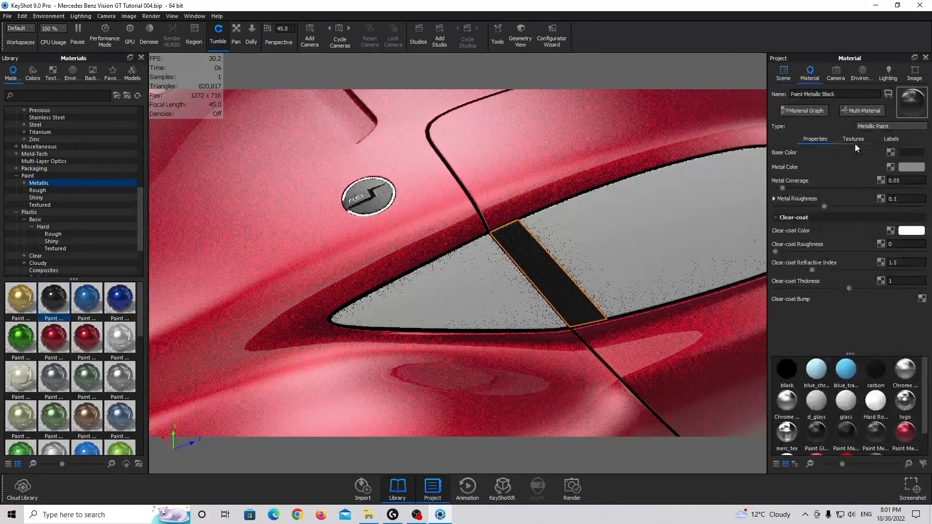
{"action": "left_click", "coordinate": [908, 153]}
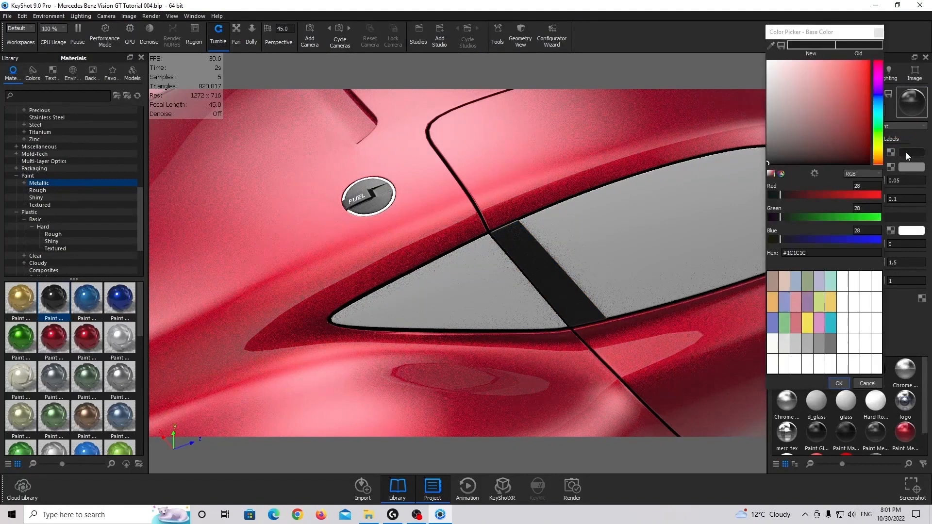
{"action": "left_click_drag", "start_coordinate": [831, 38], "coordinate": [755, 58]}
{"action": "left_click", "coordinate": [796, 54]}
{"action": "left_click", "coordinate": [911, 166]}
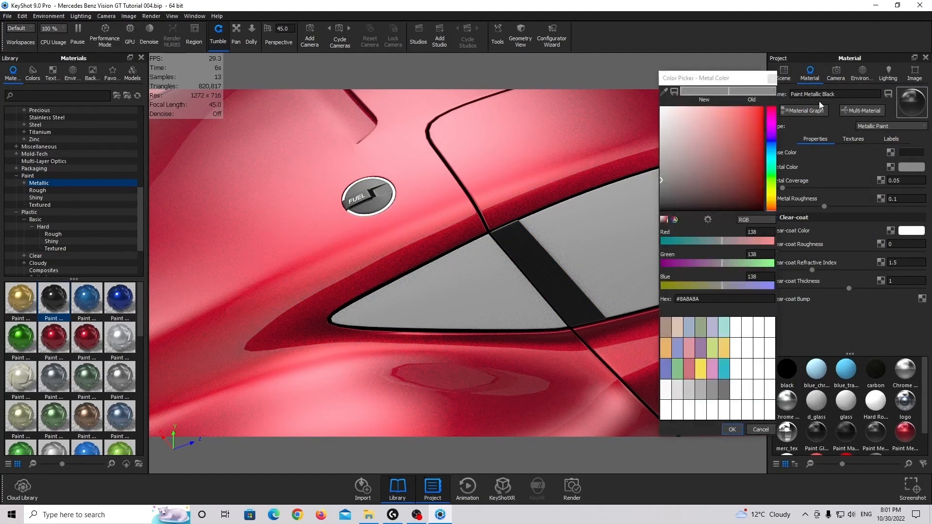
{"action": "left_click", "coordinate": [771, 79]}
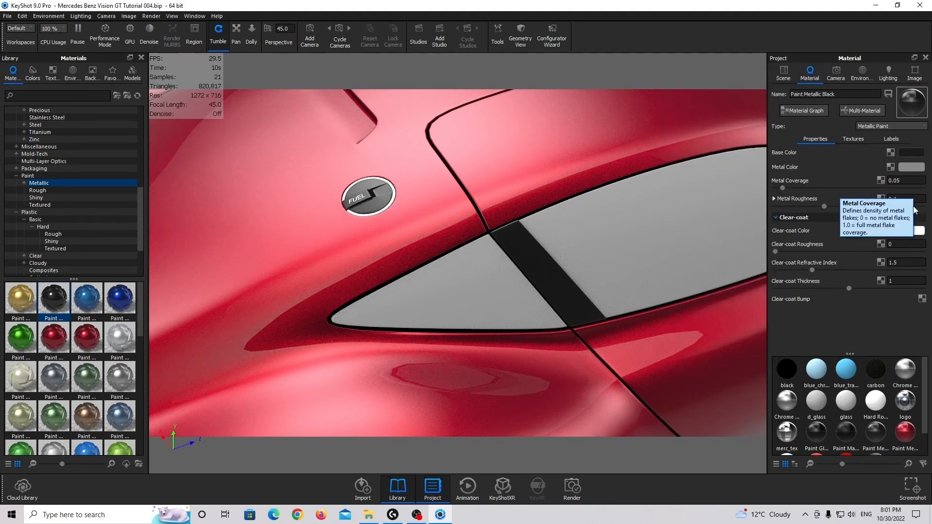
{"action": "scroll", "coordinate": [464, 218], "scroll_direction": "up", "scroll_amount": 5}
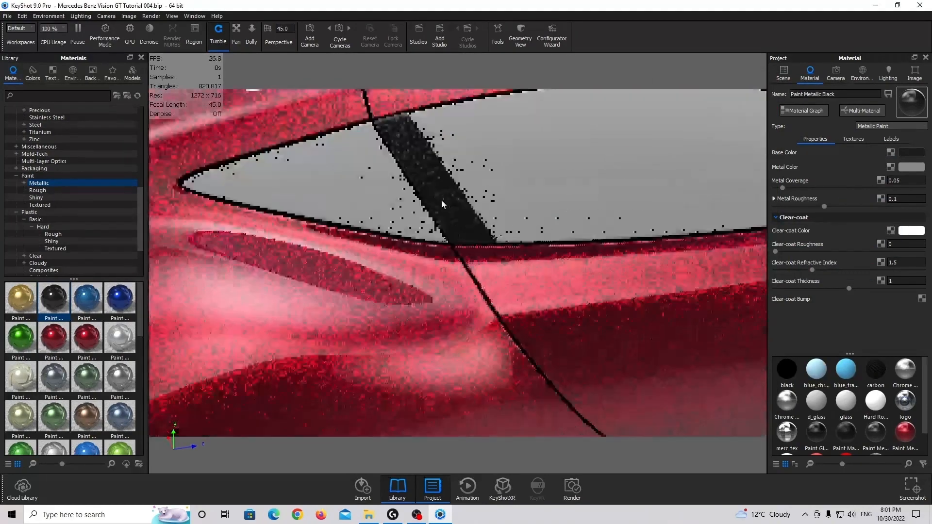
{"action": "middle_click_drag", "start_coordinate": [441, 200], "coordinate": [430, 243]}
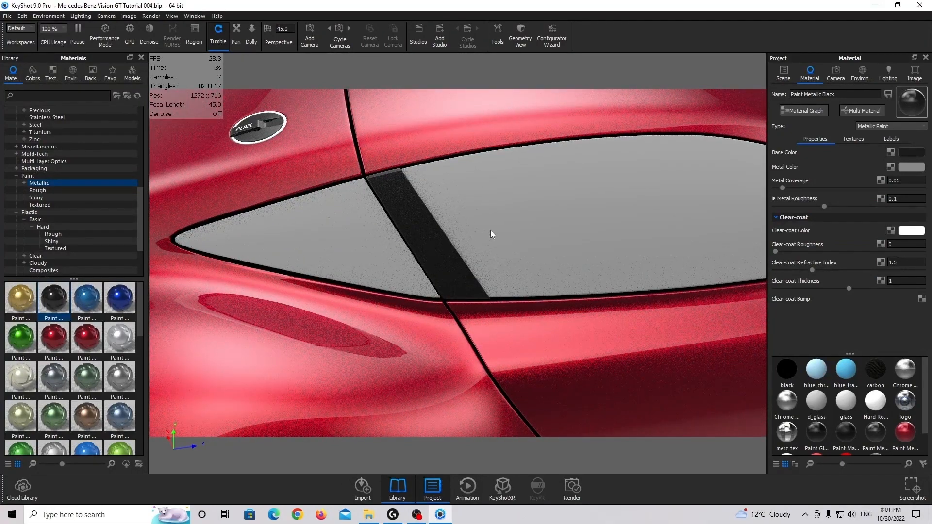
{"action": "left_click_drag", "start_coordinate": [491, 230], "coordinate": [470, 263]}
Find "glass basic" in the library and assign Glass Basic Grey to d_glass_01, d_glass_02 and d_glass_03, the windscreen and side windows
{"action": "left_click", "coordinate": [789, 77]}
{"action": "left_click", "coordinate": [476, 227]}
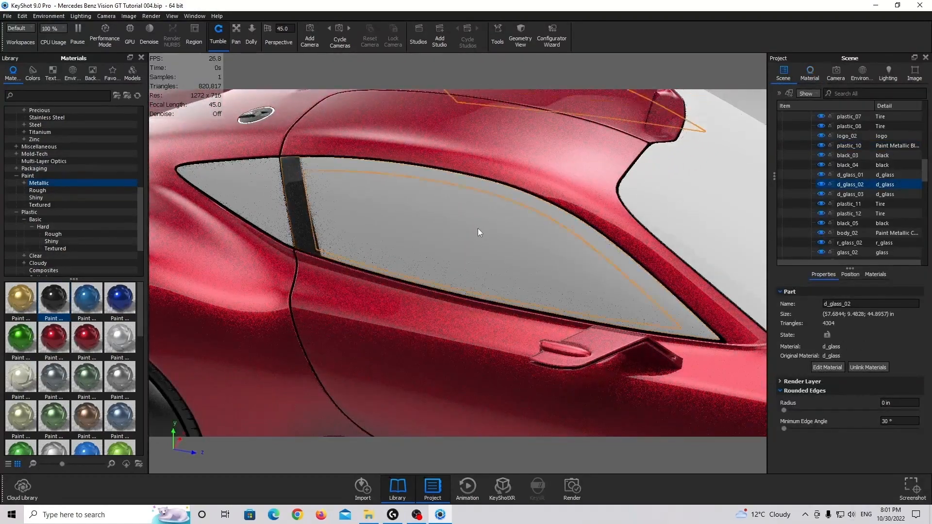
{"action": "left_click_drag", "start_coordinate": [478, 228], "coordinate": [444, 235]}
{"action": "left_click", "coordinate": [349, 228], "text": "shift"}
{"action": "left_click", "coordinate": [630, 231], "text": "shift"}
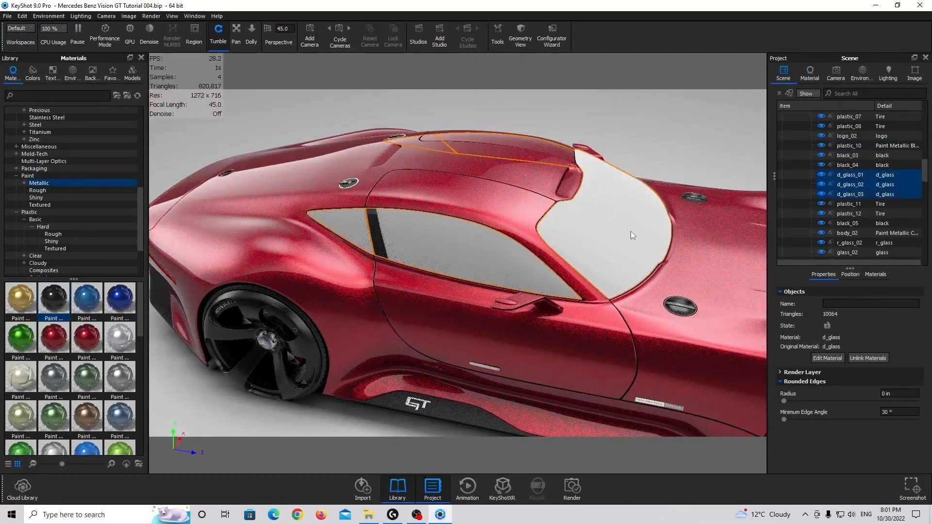
{"action": "left_click_drag", "start_coordinate": [630, 231], "coordinate": [514, 238]}
{"action": "scroll", "coordinate": [583, 252], "scroll_direction": "up", "scroll_amount": 3}
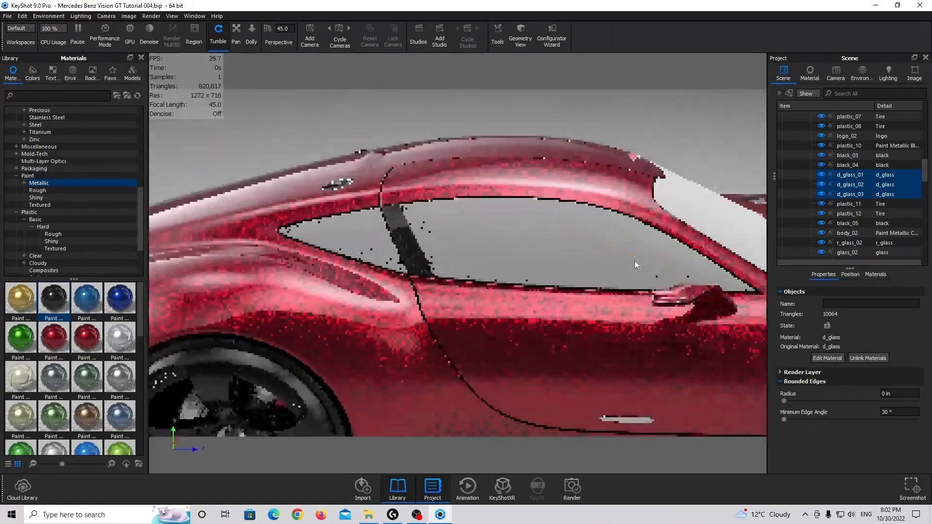
{"action": "left_click_drag", "start_coordinate": [637, 264], "coordinate": [626, 279]}
{"action": "scroll", "coordinate": [48, 139], "scroll_direction": "up", "scroll_amount": 8}
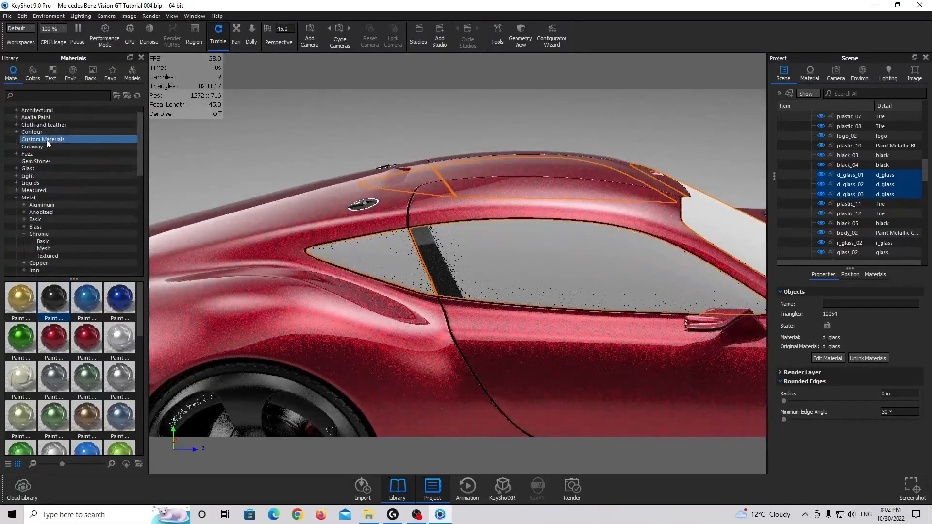
{"action": "left_click", "coordinate": [17, 169]}
{"action": "left_click", "coordinate": [38, 176]}
{"action": "left_click", "coordinate": [37, 190]}
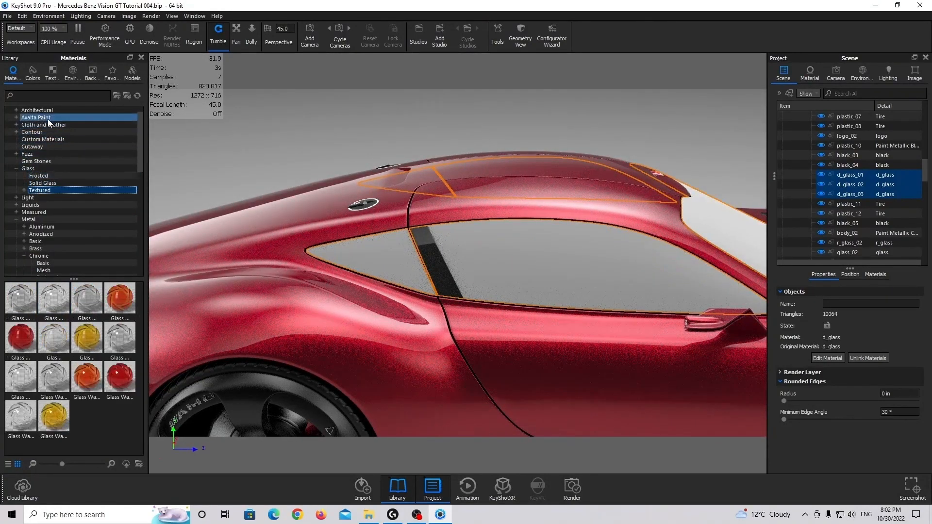
{"action": "left_click", "coordinate": [43, 96]}
{"action": "type", "text": "glass "}
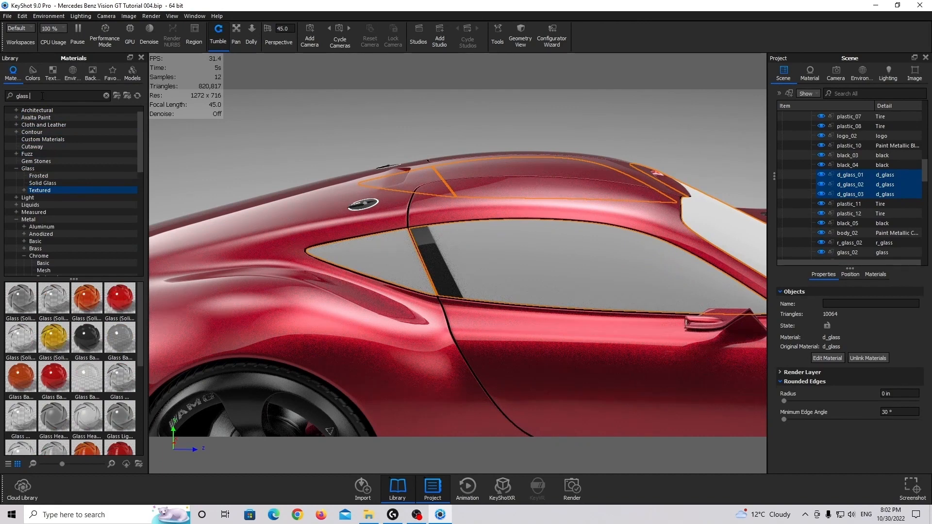
{"action": "type", "text": "basic"}
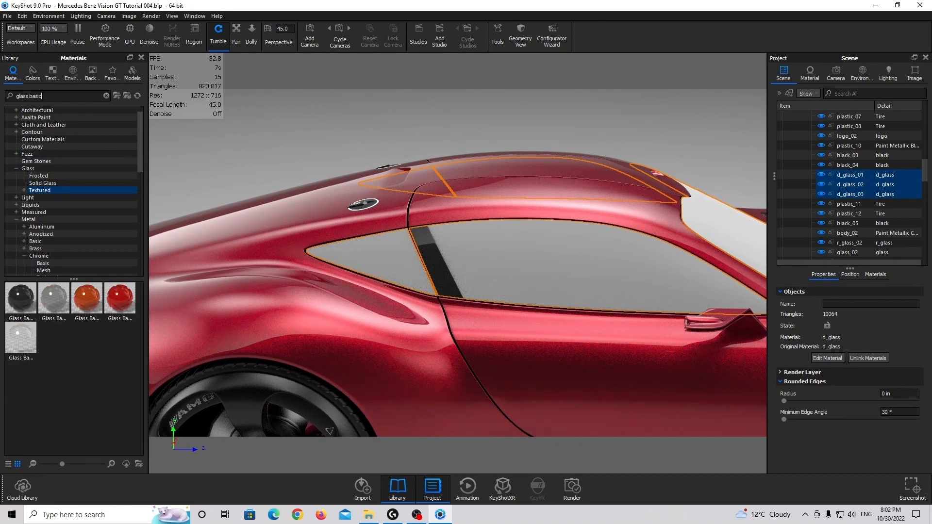
{"action": "left_click_drag", "start_coordinate": [48, 307], "coordinate": [845, 174]}
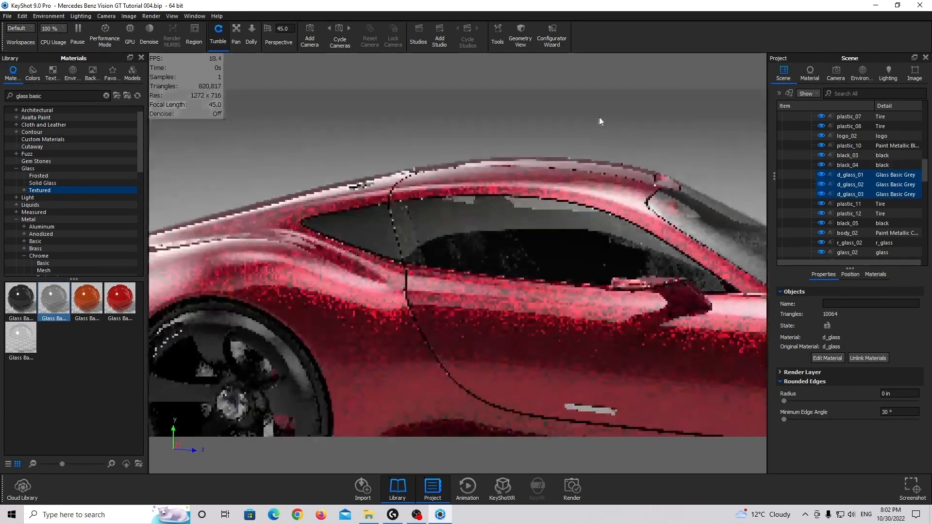
Darken the windows' Glass Basic Grey material by setting its colour to #909090
{"action": "left_click_drag", "start_coordinate": [599, 118], "coordinate": [578, 119]}
{"action": "left_click_drag", "start_coordinate": [636, 123], "coordinate": [468, 126]}
{"action": "left_click", "coordinate": [592, 156]}
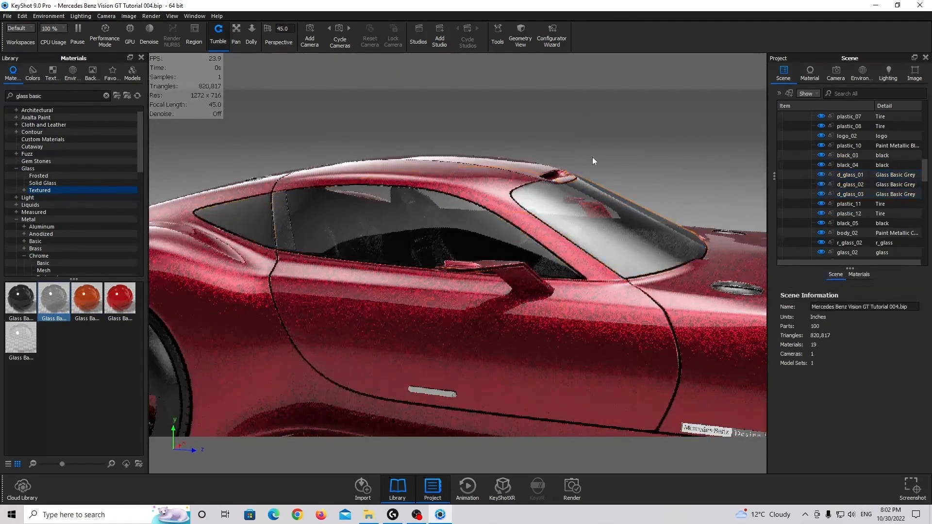
{"action": "left_click_drag", "start_coordinate": [592, 156], "coordinate": [602, 217]}
{"action": "double_click", "coordinate": [598, 226]}
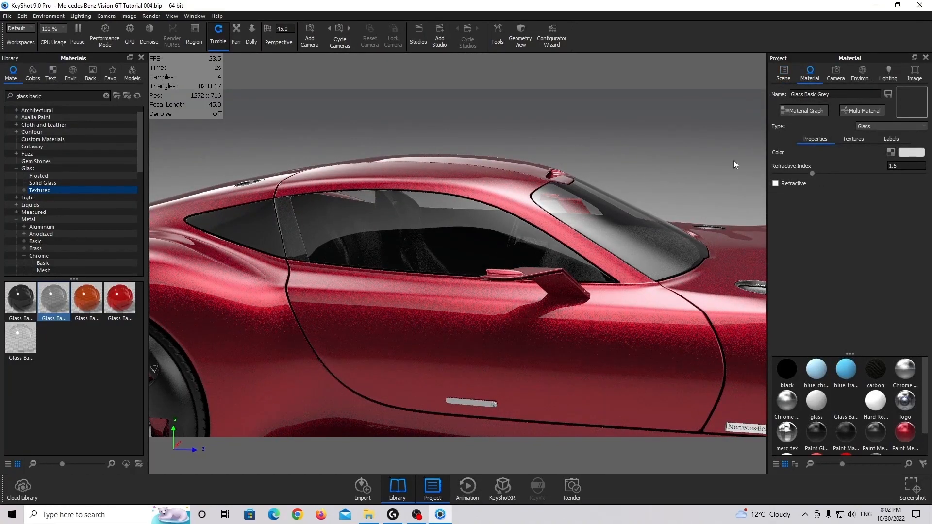
{"action": "left_click_drag", "start_coordinate": [736, 165], "coordinate": [597, 169]}
{"action": "left_click_drag", "start_coordinate": [661, 146], "coordinate": [651, 146]}
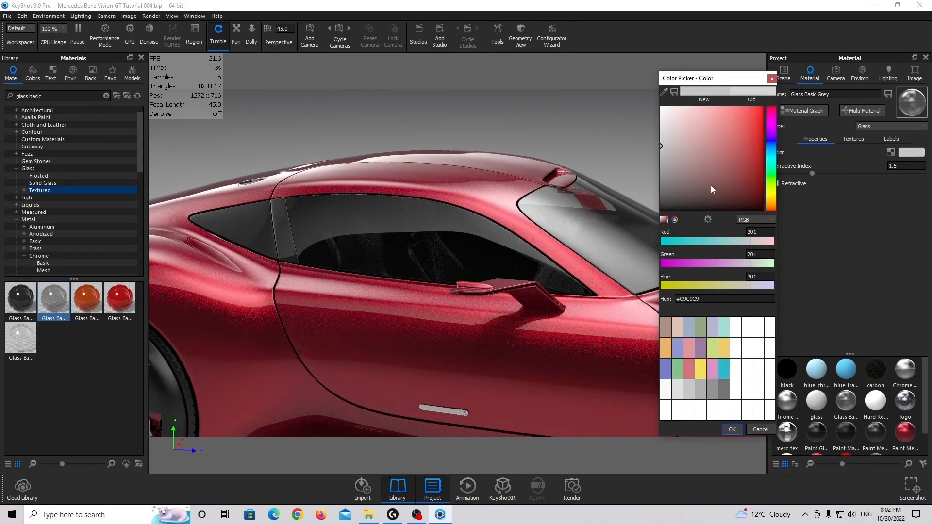
{"action": "mouse_move", "coordinate": [711, 184]}
{"action": "left_mouse_down"}
{"action": "mouse_move", "coordinate": [616, 171]}
{"action": "mouse_move", "coordinate": [613, 179]}
{"action": "mouse_move", "coordinate": [611, 167]}
{"action": "mouse_move", "coordinate": [610, 176]}
{"action": "left_mouse_up"}
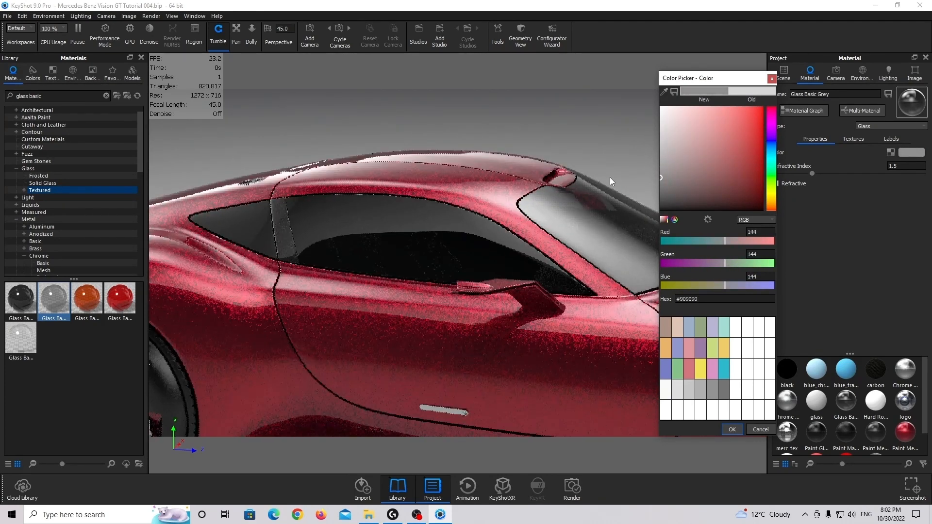
{"action": "left_click", "coordinate": [731, 429]}
Open the Paint Gloss Black material of the fuel cap on the rear bodywork
{"action": "left_click_drag", "start_coordinate": [610, 289], "coordinate": [548, 248]}
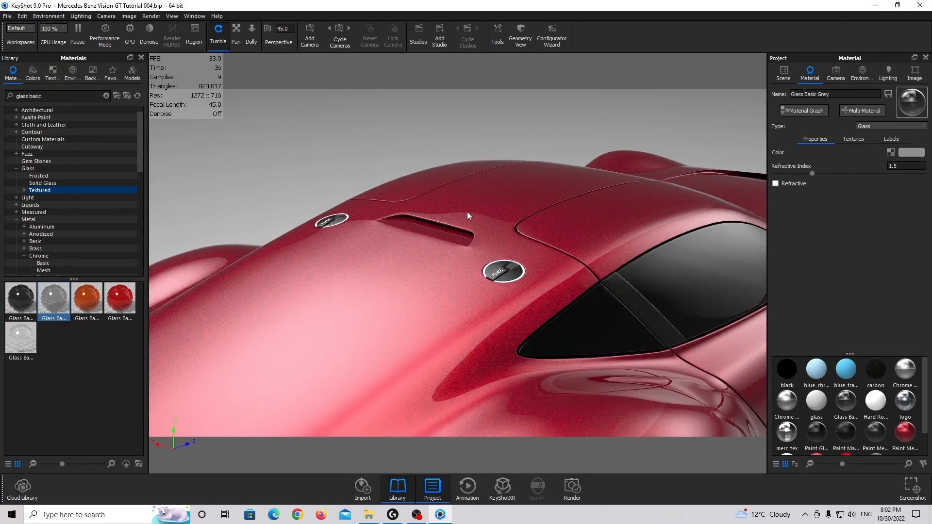
{"action": "scroll", "coordinate": [546, 263], "scroll_direction": "up", "scroll_amount": 5}
{"action": "left_click", "coordinate": [784, 81]}
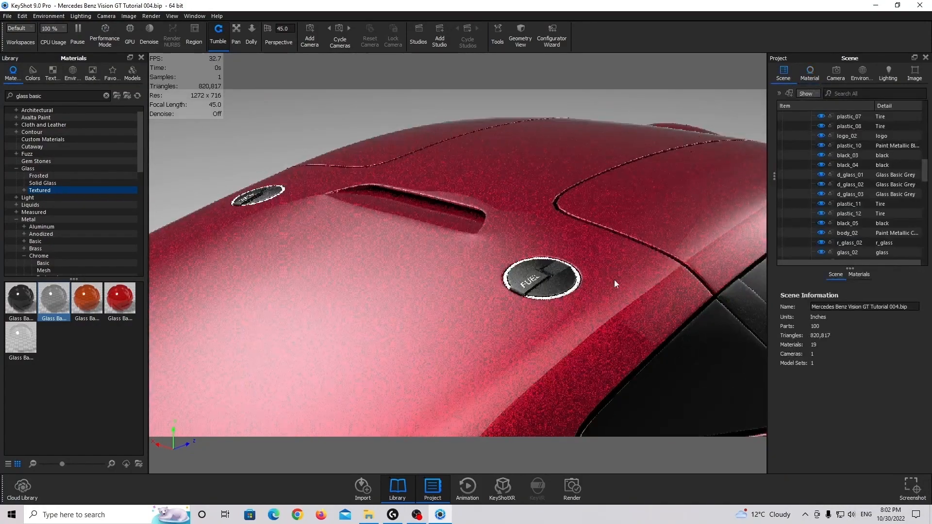
{"action": "left_click", "coordinate": [560, 284]}
{"action": "mouse_move", "coordinate": [497, 280]}
{"action": "left_mouse_down"}
{"action": "mouse_move", "coordinate": [517, 297]}
{"action": "mouse_move", "coordinate": [488, 286]}
{"action": "mouse_move", "coordinate": [457, 310]}
{"action": "mouse_move", "coordinate": [415, 253]}
{"action": "mouse_move", "coordinate": [435, 280]}
{"action": "mouse_move", "coordinate": [447, 247]}
{"action": "mouse_move", "coordinate": [471, 275]}
{"action": "mouse_move", "coordinate": [441, 268]}
{"action": "mouse_move", "coordinate": [537, 293]}
{"action": "mouse_move", "coordinate": [505, 289]}
{"action": "left_mouse_up"}
{"action": "double_click", "coordinate": [456, 310]}
Examine the car's side, rear bodywork and fuel cap from several angles and up close
{"action": "scroll", "coordinate": [445, 246], "scroll_direction": "up", "scroll_amount": 3}
{"action": "scroll", "coordinate": [434, 236], "scroll_direction": "up", "scroll_amount": 4}
{"action": "scroll", "coordinate": [471, 276], "scroll_direction": "down", "scroll_amount": 7}
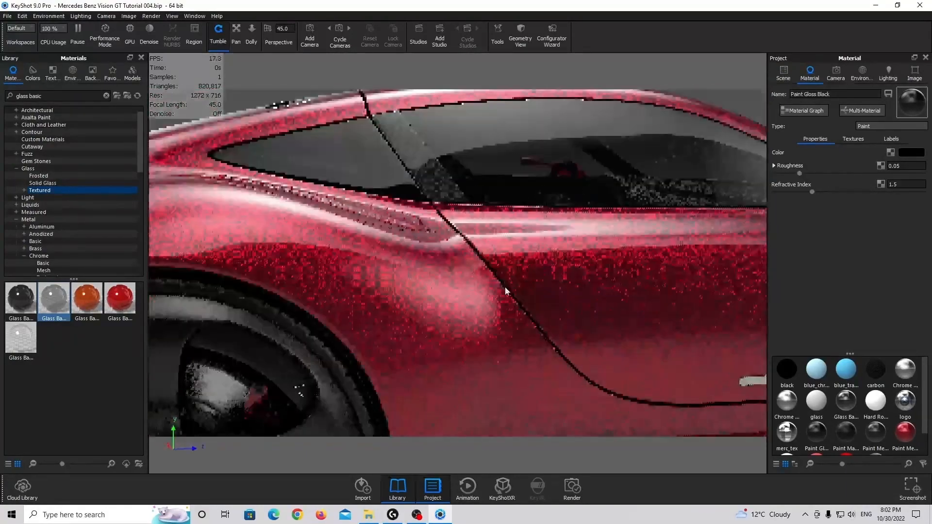
{"action": "scroll", "coordinate": [495, 297], "scroll_direction": "down", "scroll_amount": 5}
{"action": "left_click_drag", "start_coordinate": [566, 345], "coordinate": [438, 345]}
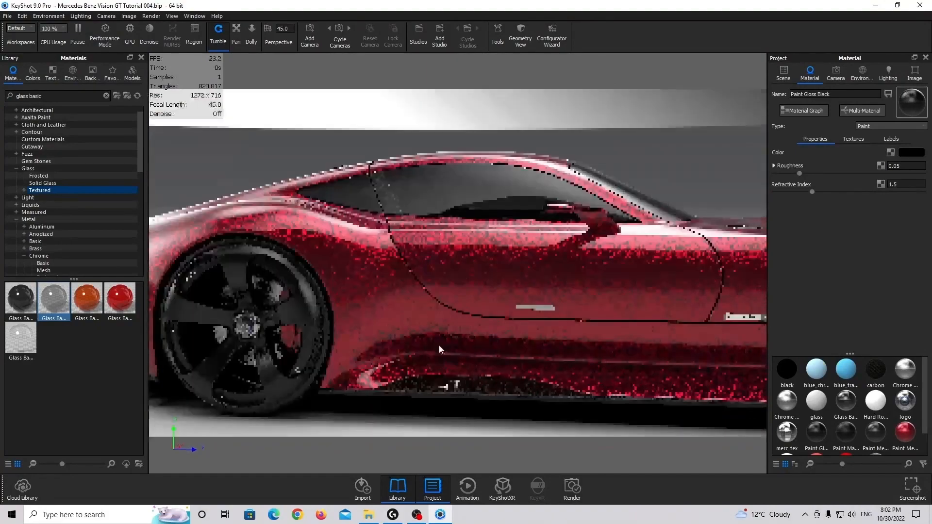
{"action": "scroll", "coordinate": [521, 304], "scroll_direction": "up", "scroll_amount": 5}
{"action": "scroll", "coordinate": [521, 305], "scroll_direction": "down", "scroll_amount": 3}
{"action": "left_click_drag", "start_coordinate": [520, 305], "coordinate": [478, 274]}
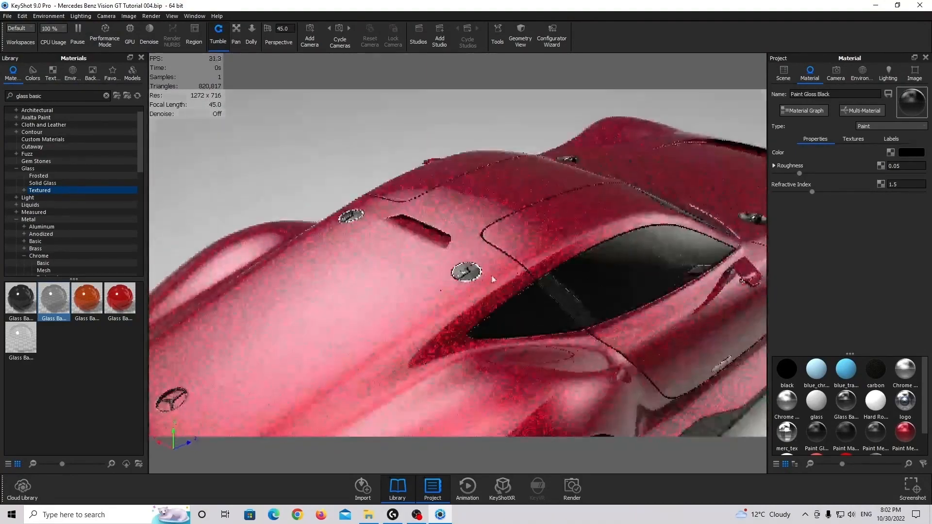
{"action": "scroll", "coordinate": [470, 279], "scroll_direction": "up", "scroll_amount": 5}
{"action": "scroll", "coordinate": [470, 280], "scroll_direction": "up", "scroll_amount": 6}
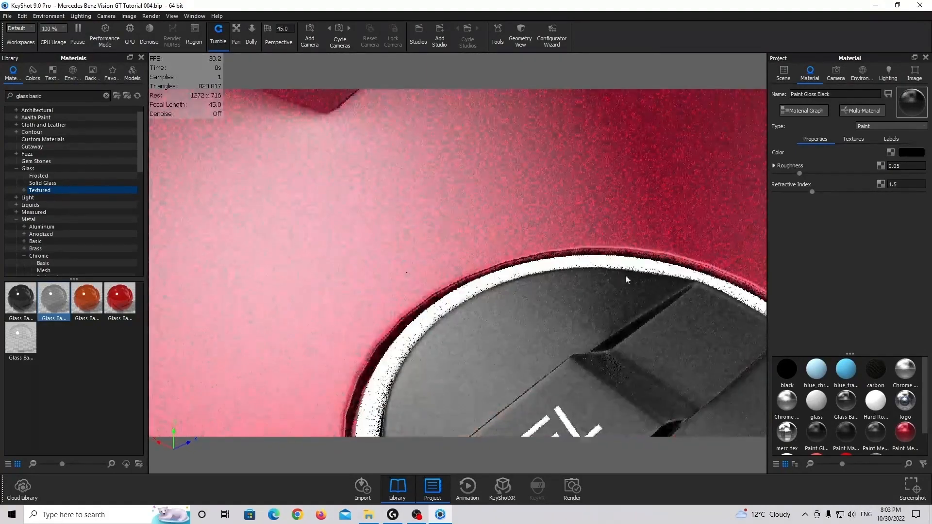
{"action": "scroll", "coordinate": [493, 225], "scroll_direction": "down", "scroll_amount": 3}
{"action": "scroll", "coordinate": [529, 246], "scroll_direction": "down", "scroll_amount": 3}
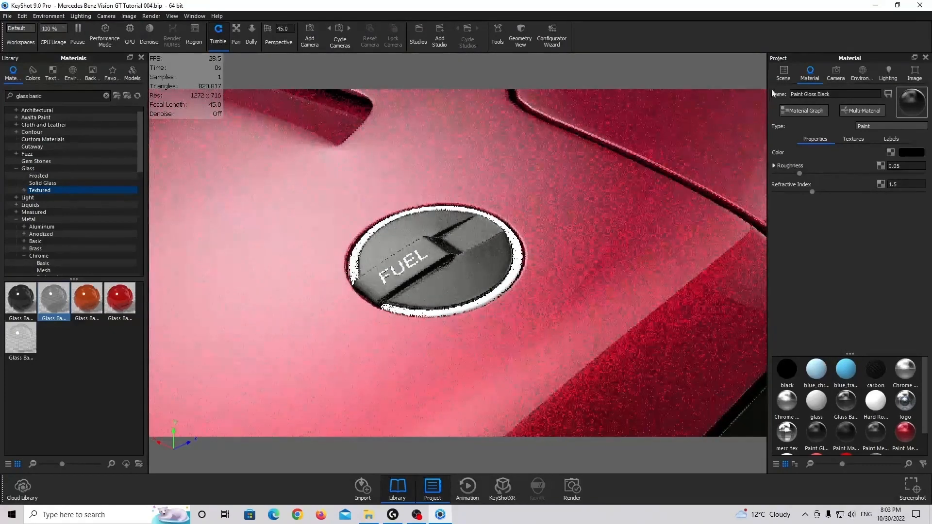
Assign the Chrome Rough material from the Basic chrome group to the fuel cap's white ring, red_paint_01, linking the duplicate materials
{"action": "left_click", "coordinate": [517, 254]}
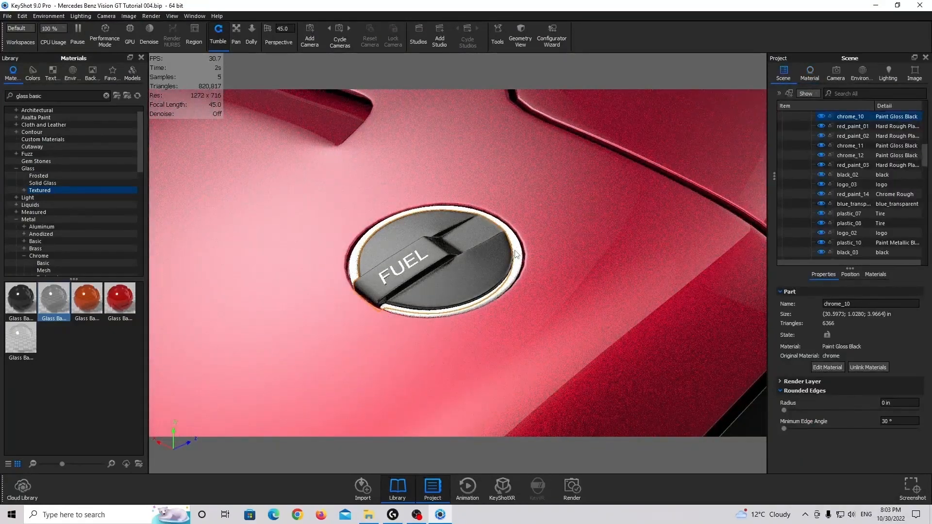
{"action": "left_click", "coordinate": [478, 304]}
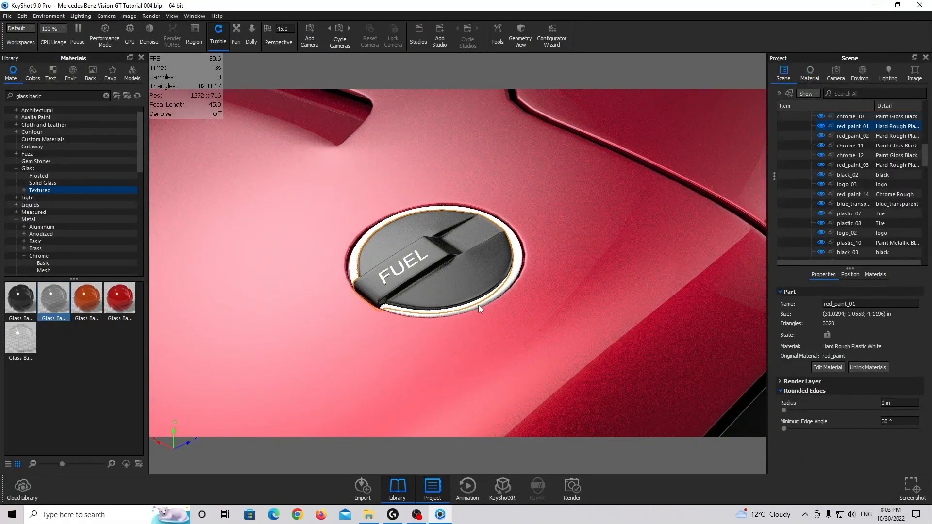
{"action": "scroll", "coordinate": [37, 184], "scroll_direction": "up", "scroll_amount": 1}
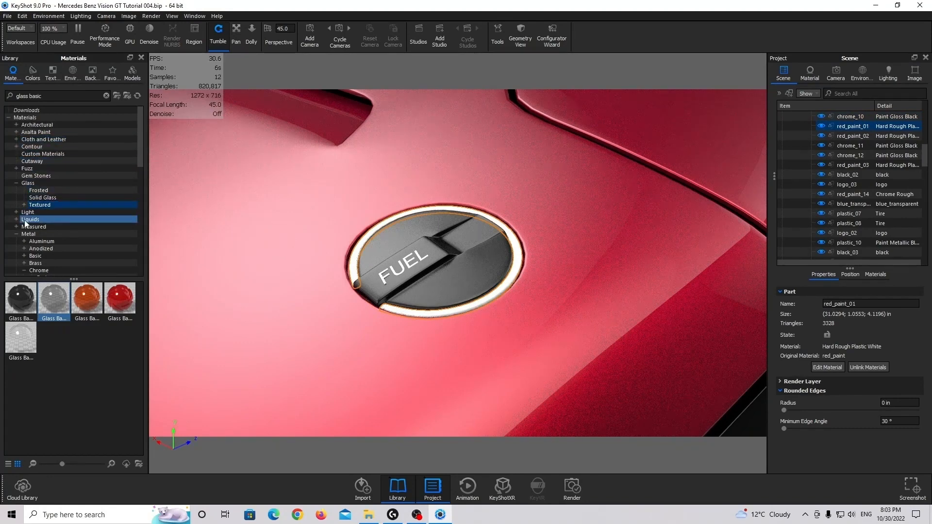
{"action": "scroll", "coordinate": [44, 228], "scroll_direction": "down", "scroll_amount": 2}
{"action": "left_click", "coordinate": [43, 234]}
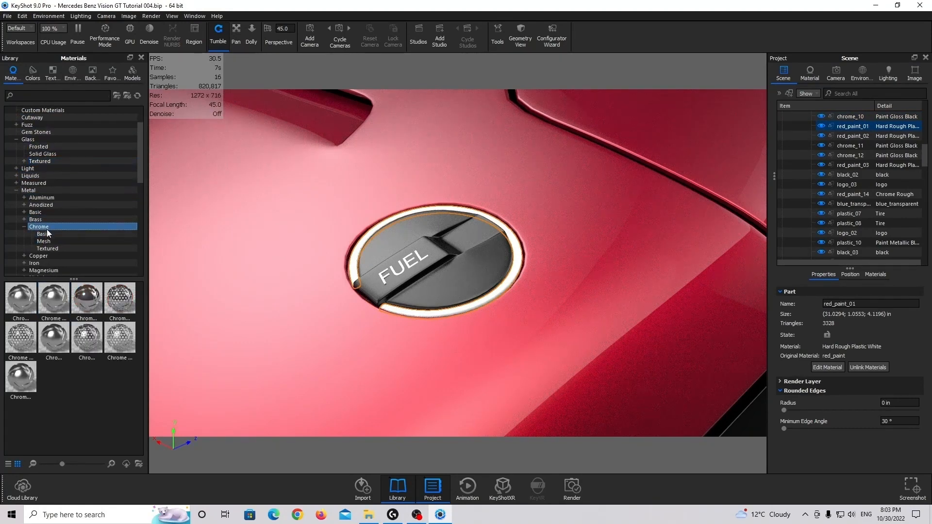
{"action": "left_click_drag", "start_coordinate": [54, 298], "coordinate": [510, 277]}
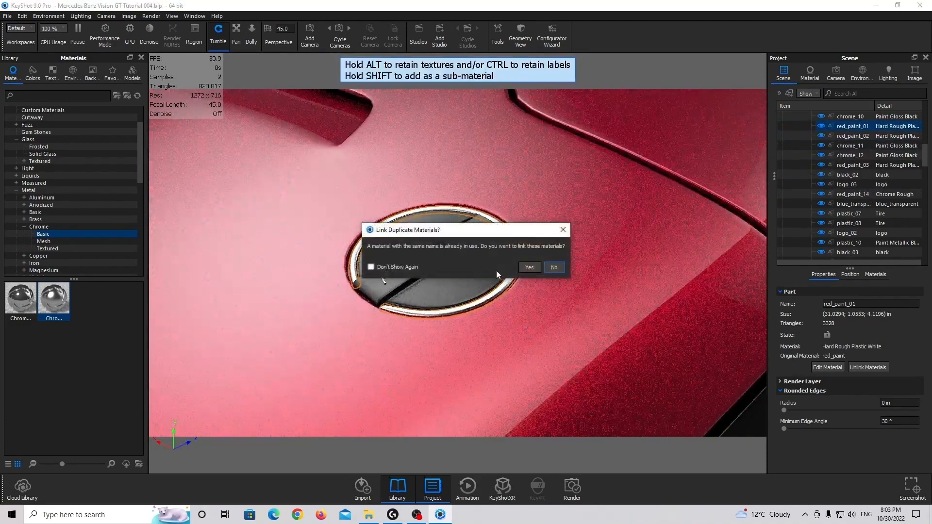
{"action": "left_click", "coordinate": [529, 267]}
Select the star emblems on the rear bodywork and front grille, chrome_09 and chrome_06, and assign Chrome Rough to them
{"action": "scroll", "coordinate": [421, 270], "scroll_direction": "down", "scroll_amount": 10}
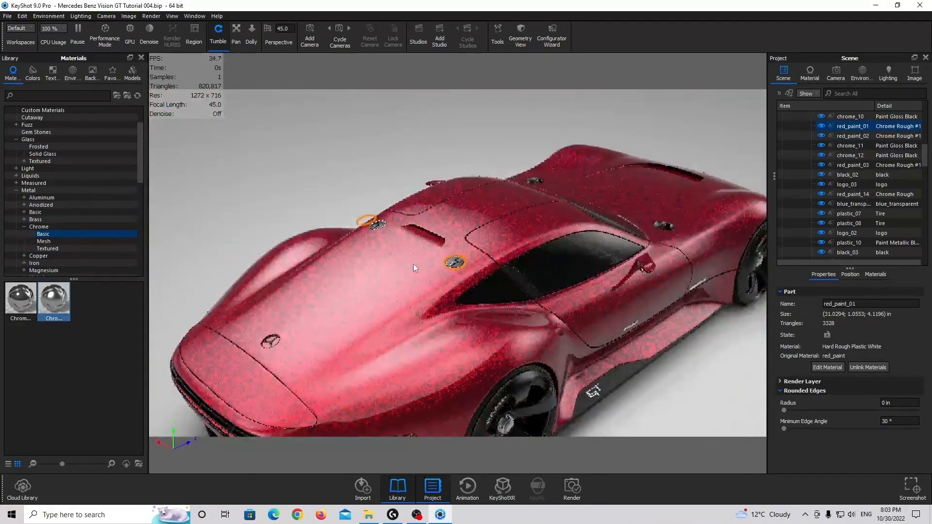
{"action": "left_click_drag", "start_coordinate": [413, 264], "coordinate": [472, 255]}
{"action": "scroll", "coordinate": [406, 344], "scroll_direction": "up", "scroll_amount": 4}
{"action": "middle_click_drag", "start_coordinate": [406, 345], "coordinate": [410, 283]}
{"action": "scroll", "coordinate": [403, 222], "scroll_direction": "up", "scroll_amount": 7}
{"action": "left_click_drag", "start_coordinate": [410, 283], "coordinate": [409, 261]}
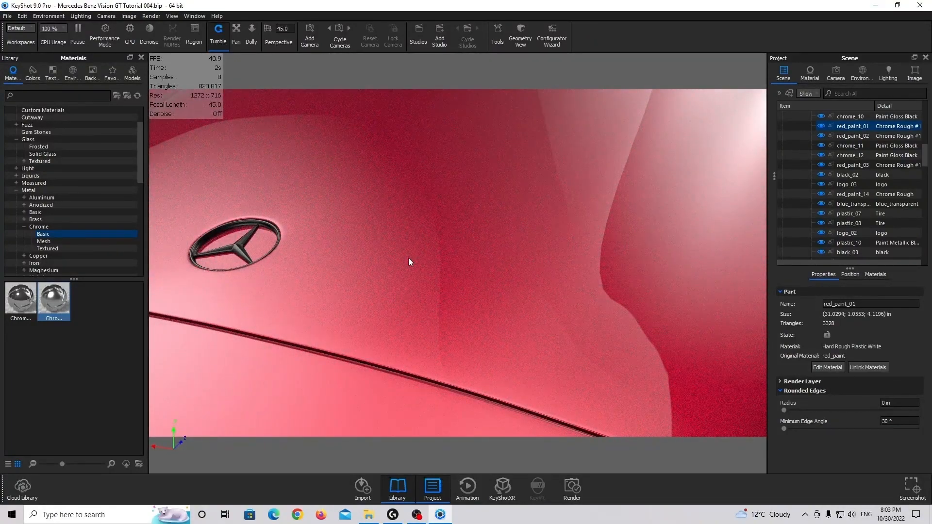
{"action": "left_click_drag", "start_coordinate": [321, 226], "coordinate": [377, 230]}
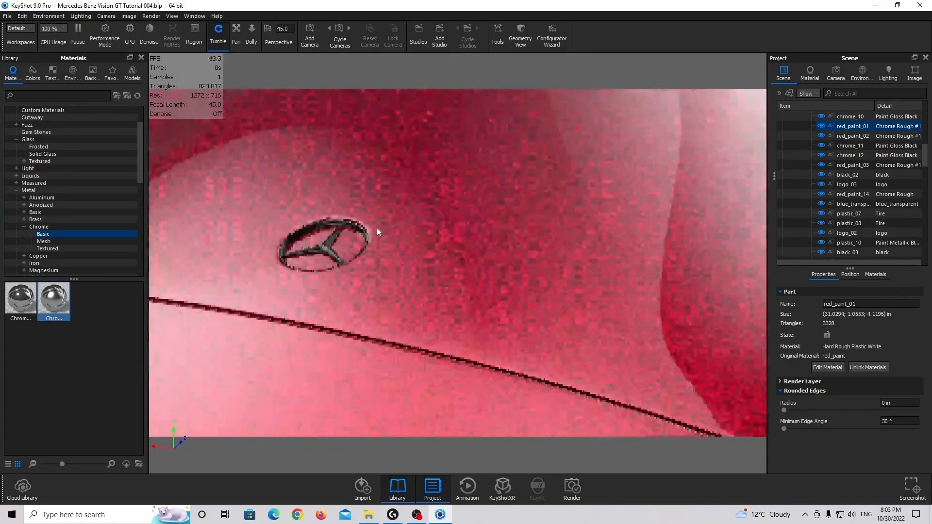
{"action": "left_click", "coordinate": [325, 244]}
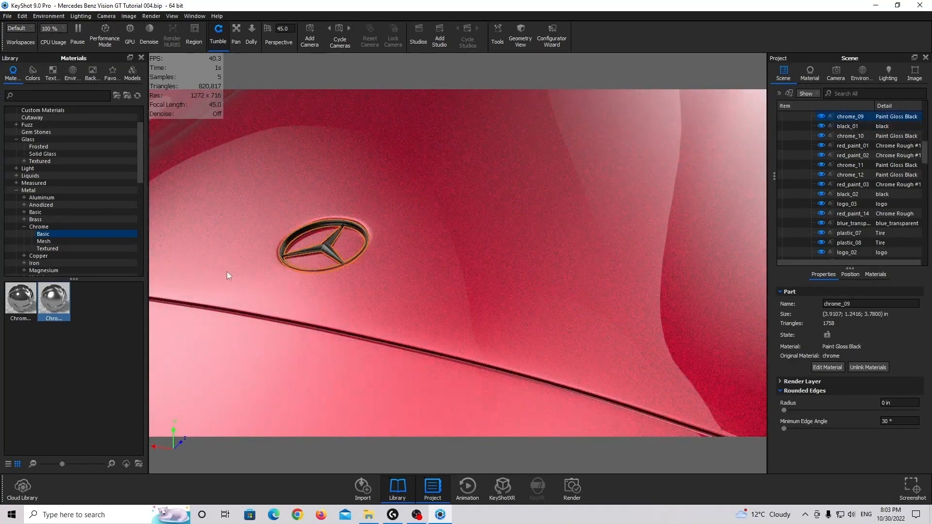
{"action": "left_click_drag", "start_coordinate": [477, 214], "coordinate": [546, 206]}
{"action": "scroll", "coordinate": [548, 208], "scroll_direction": "up", "scroll_amount": 4}
{"action": "middle_click_drag", "start_coordinate": [547, 204], "coordinate": [398, 287]}
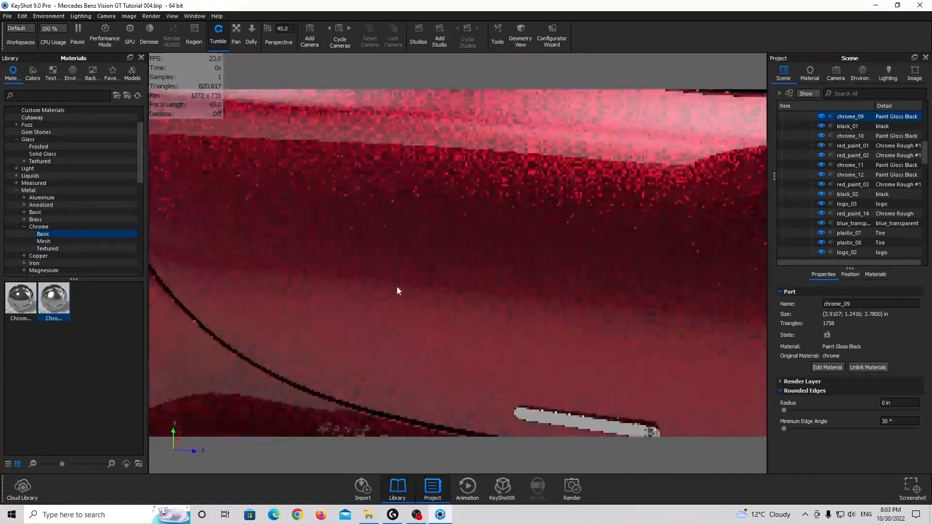
{"action": "scroll", "coordinate": [427, 285], "scroll_direction": "down", "scroll_amount": 10}
{"action": "left_click_drag", "start_coordinate": [460, 282], "coordinate": [300, 207]}
{"action": "scroll", "coordinate": [300, 212], "scroll_direction": "down", "scroll_amount": 4}
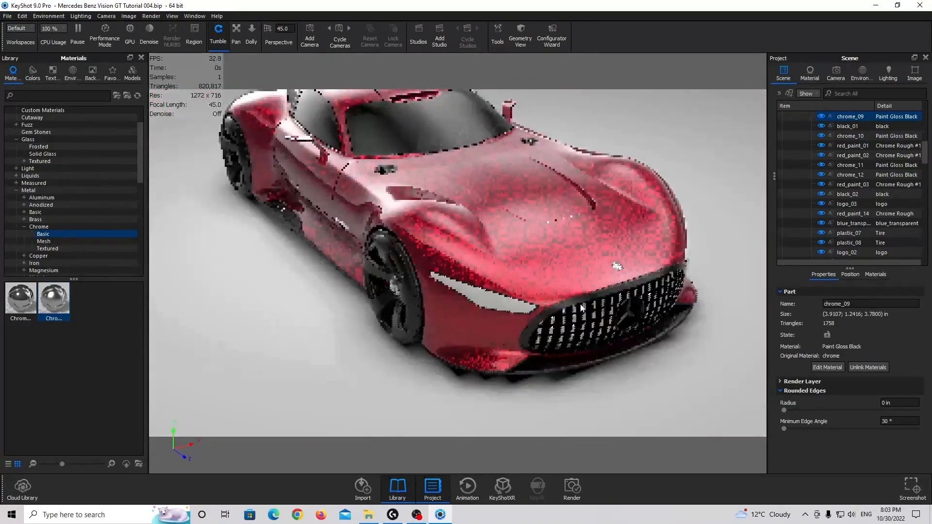
{"action": "left_click_drag", "start_coordinate": [616, 265], "coordinate": [476, 270]}
{"action": "scroll", "coordinate": [455, 235], "scroll_direction": "up", "scroll_amount": 7}
{"action": "left_click", "coordinate": [456, 182]}
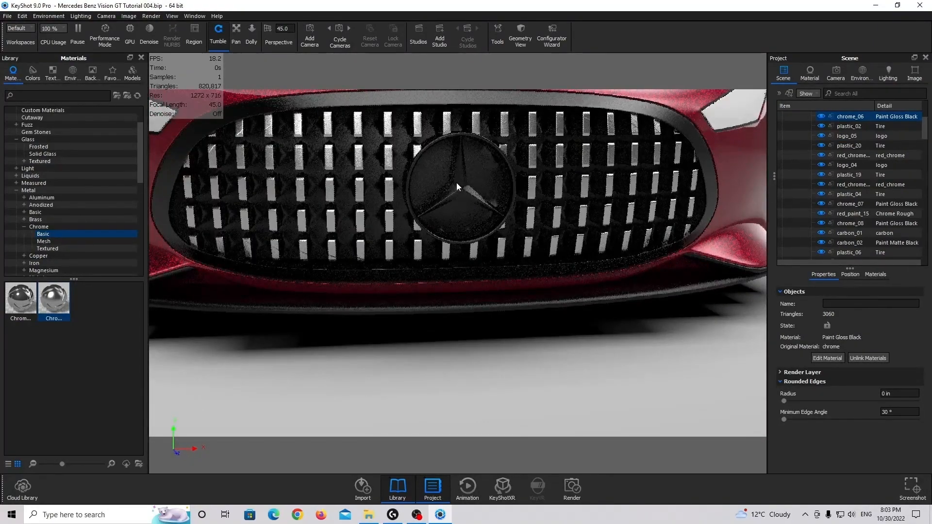
{"action": "left_click_drag", "start_coordinate": [54, 299], "coordinate": [858, 127]}
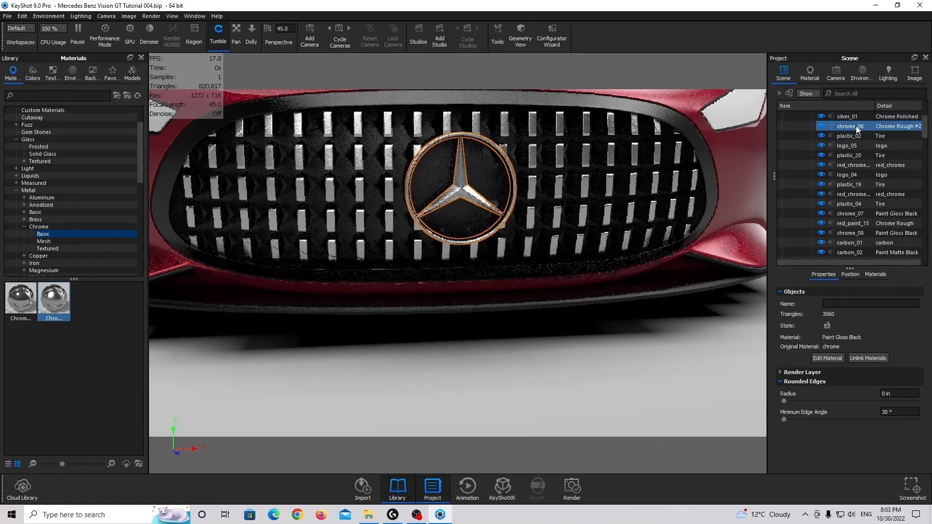
Set the roughness of the star emblems' Chrome Rough #2 material to 0.075
{"action": "double_click", "coordinate": [855, 127]}
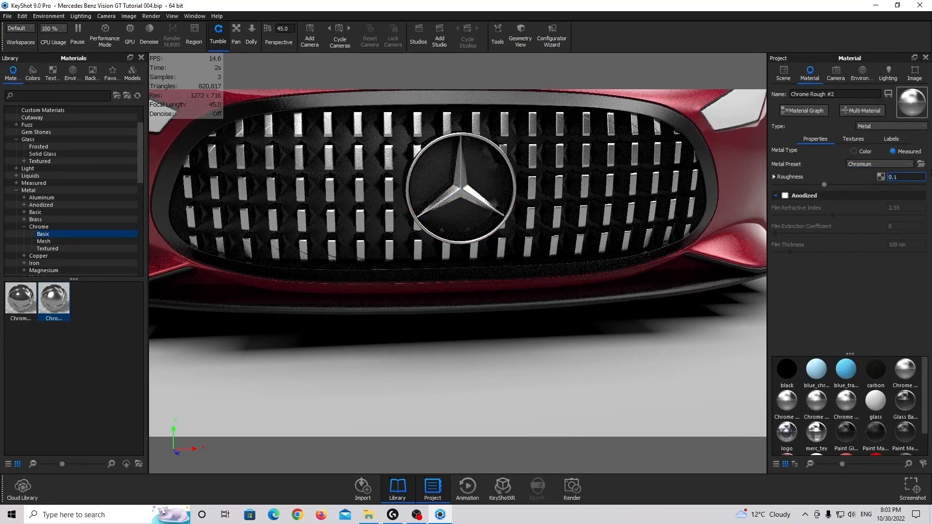
{"action": "key", "text": "Return"}
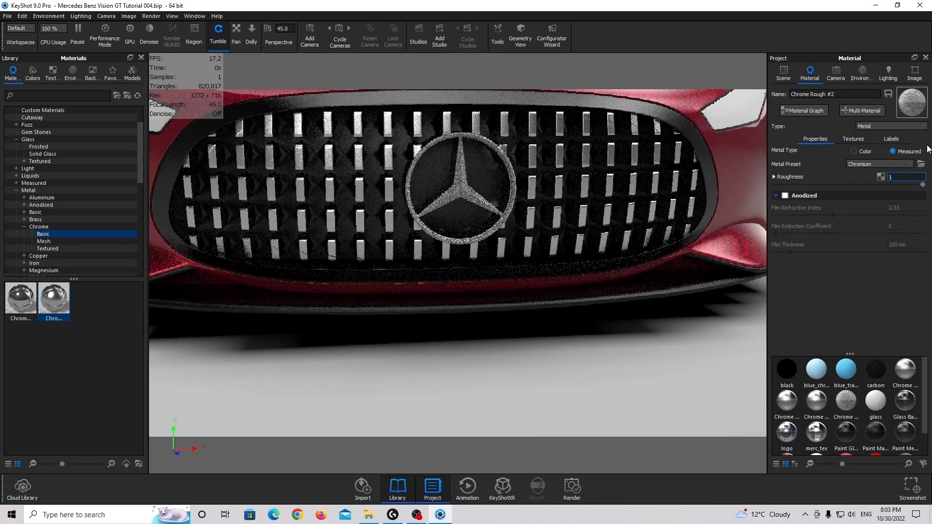
{"action": "type", "text": ".0"}
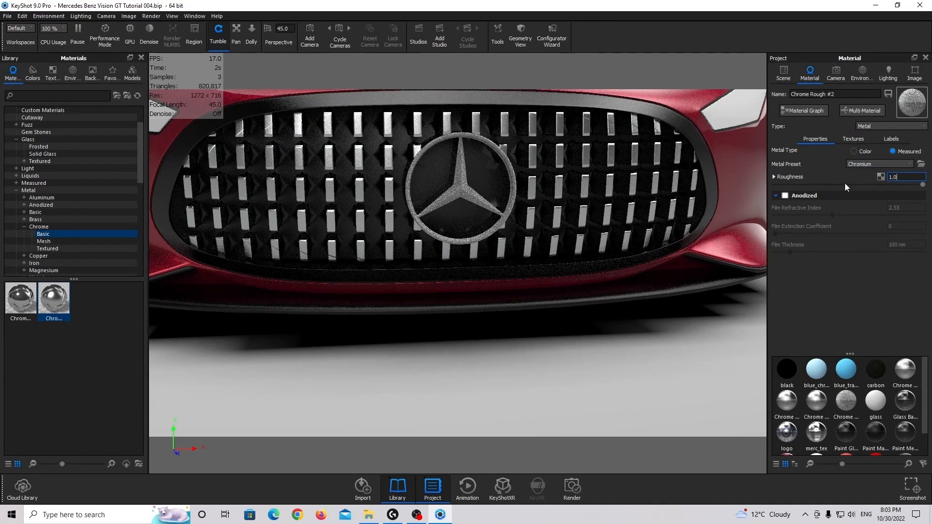
{"action": "key", "text": "BackSpace"}
{"action": "key", "text": "BackSpace"}
{"action": "key", "text": "BackSpace"}
{"action": "type", "text": "0."}
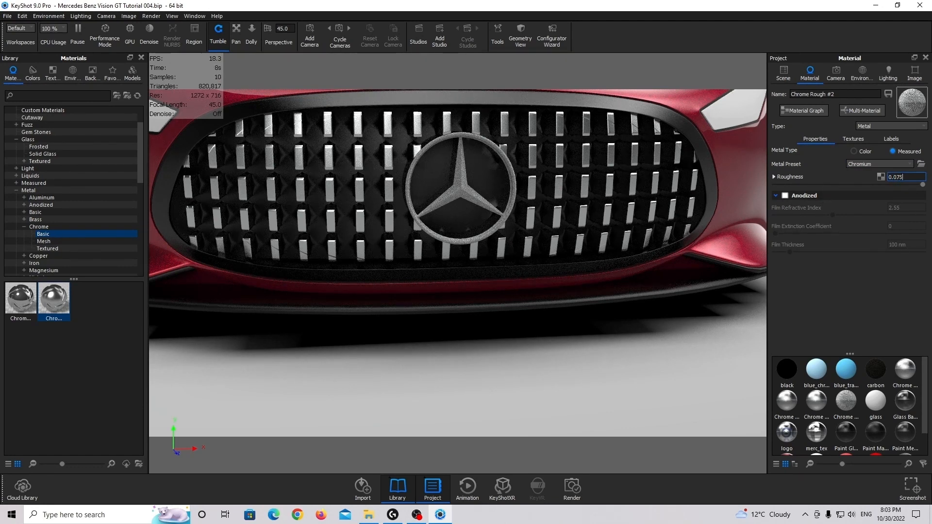
Hide the door window glass part, d_glass_02, to expose the car's interior
{"action": "scroll", "coordinate": [398, 235], "scroll_direction": "down", "scroll_amount": 4}
{"action": "left_click_drag", "start_coordinate": [320, 233], "coordinate": [612, 277]}
{"action": "scroll", "coordinate": [420, 221], "scroll_direction": "down", "scroll_amount": 3}
{"action": "scroll", "coordinate": [411, 233], "scroll_direction": "down", "scroll_amount": 3}
{"action": "left_click_drag", "start_coordinate": [410, 233], "coordinate": [537, 225]}
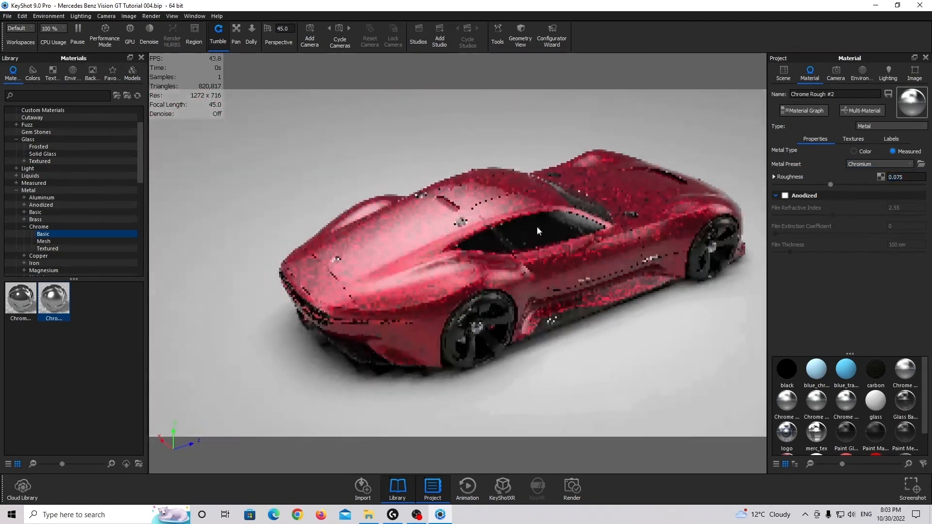
{"action": "scroll", "coordinate": [334, 229], "scroll_direction": "up", "scroll_amount": 4}
{"action": "left_click_drag", "start_coordinate": [334, 229], "coordinate": [471, 225]}
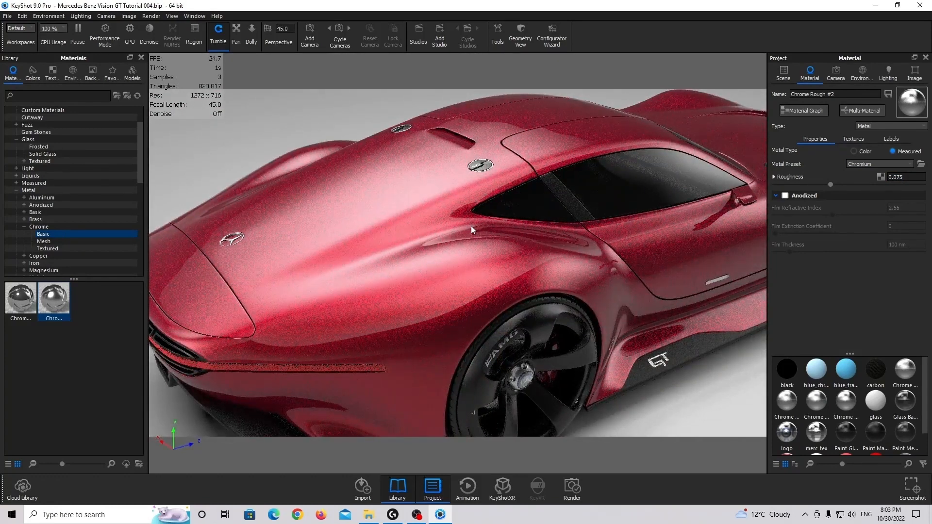
{"action": "middle_click_drag", "start_coordinate": [515, 204], "coordinate": [385, 245]}
{"action": "scroll", "coordinate": [385, 245], "scroll_direction": "up", "scroll_amount": 5}
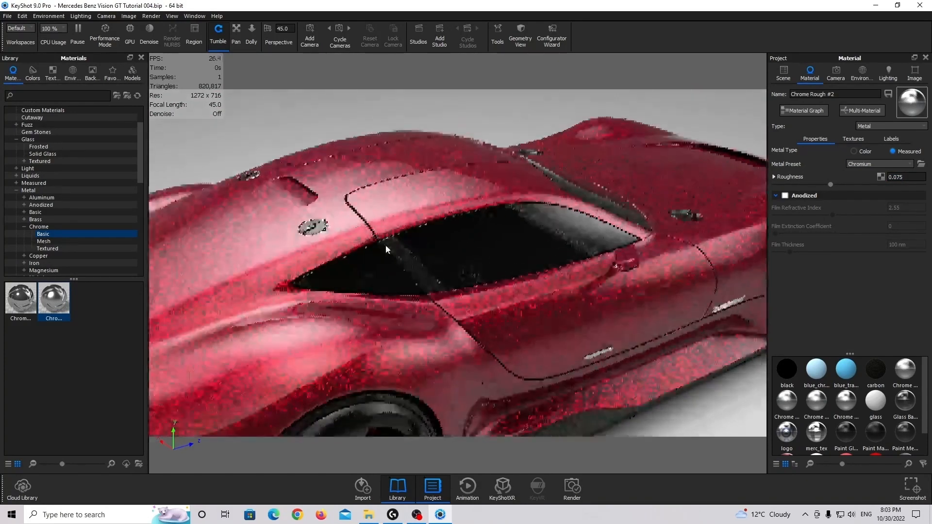
{"action": "left_click", "coordinate": [783, 72]}
{"action": "left_click", "coordinate": [525, 191]}
{"action": "right_click", "coordinate": [525, 191]}
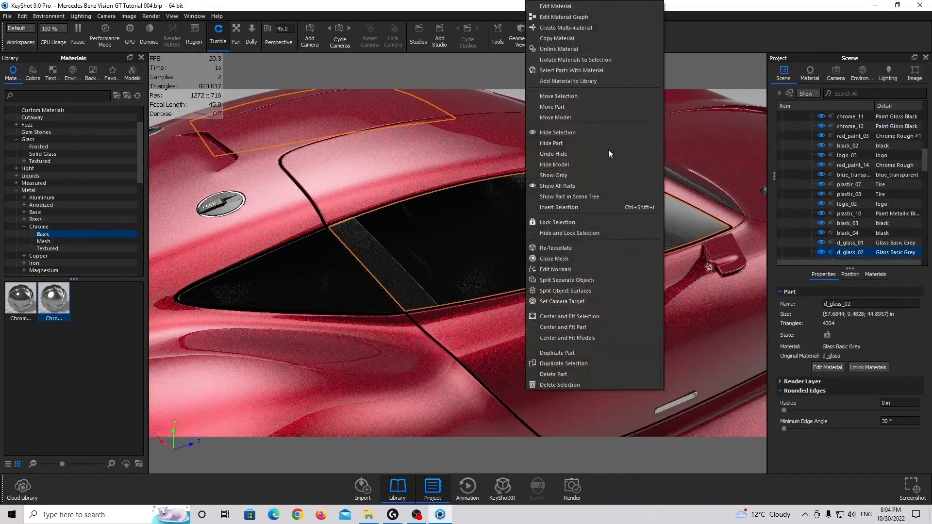
{"action": "left_click", "coordinate": [582, 141]}
View the seats through the open side window and search the material library for "senegal brandy"
{"action": "left_click_drag", "start_coordinate": [514, 213], "coordinate": [345, 209]}
{"action": "scroll", "coordinate": [479, 218], "scroll_direction": "up", "scroll_amount": 3}
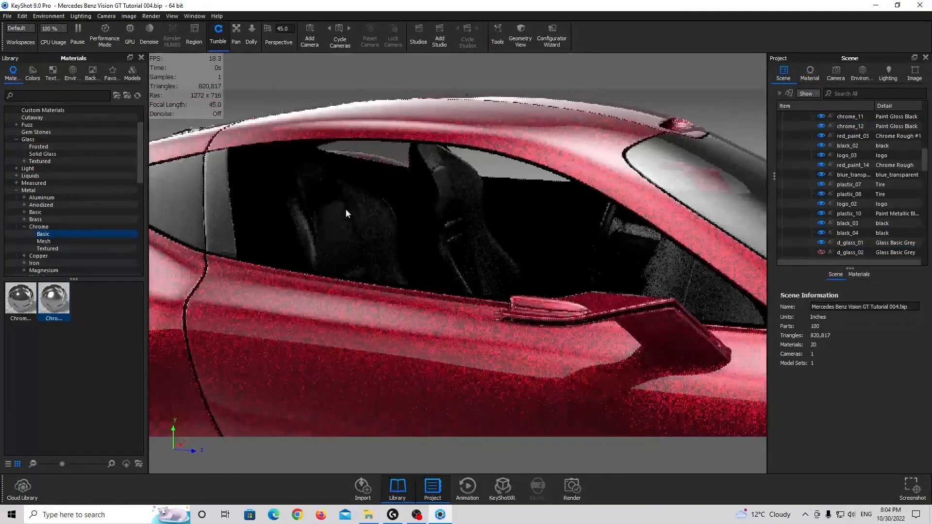
{"action": "scroll", "coordinate": [31, 125], "scroll_direction": "up", "scroll_amount": 2}
{"action": "left_click", "coordinate": [34, 96]}
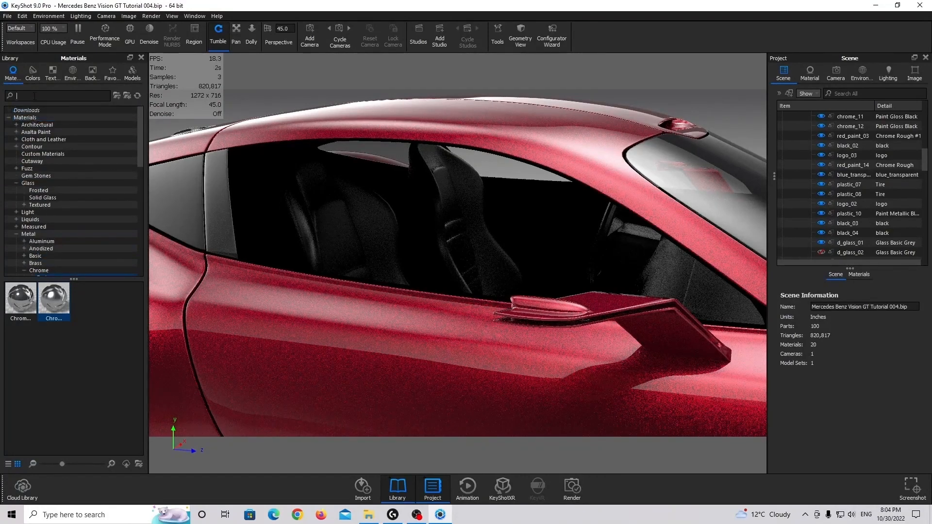
{"action": "type", "text": "sene"}
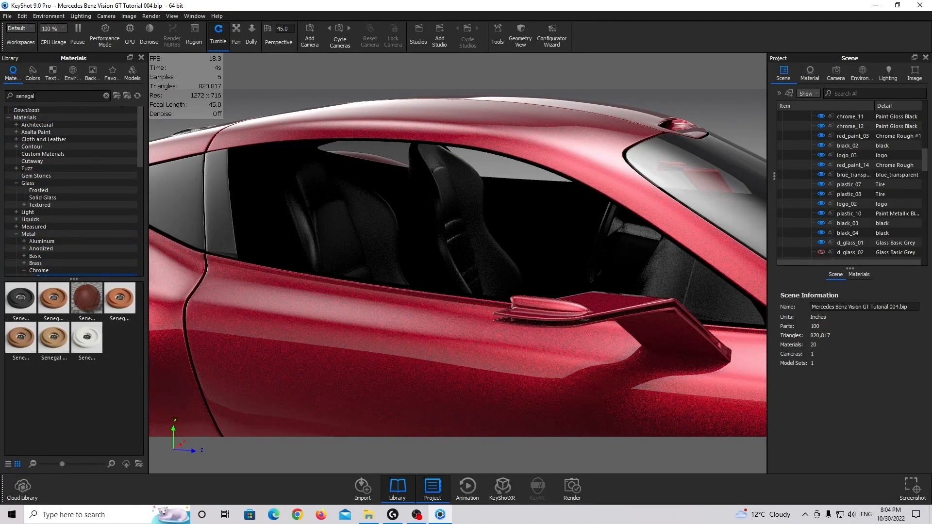
{"action": "type", "text": "gal brandy"}
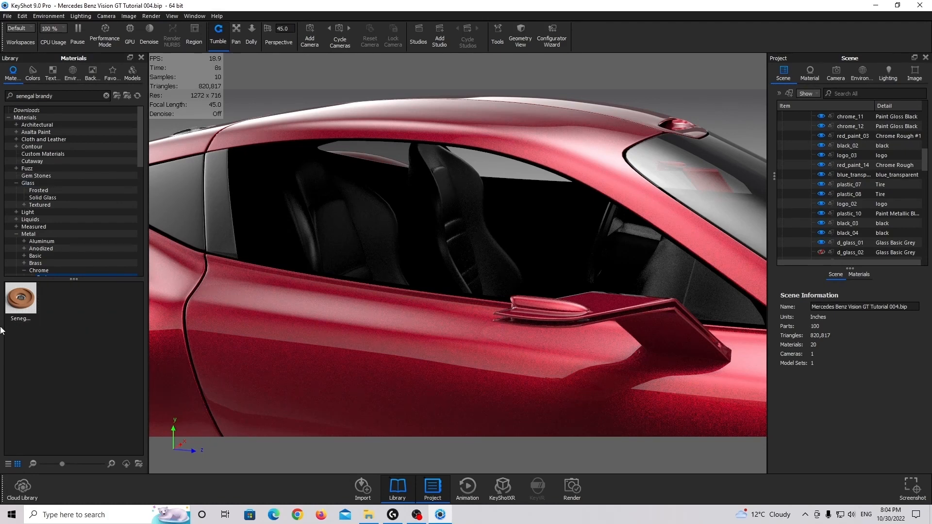
{"action": "mouse_move", "coordinate": [26, 318]}
Search the Cloud Library's materials for "senegal brandy", then close it and resume the paused rendering
{"action": "left_click", "coordinate": [21, 491]}
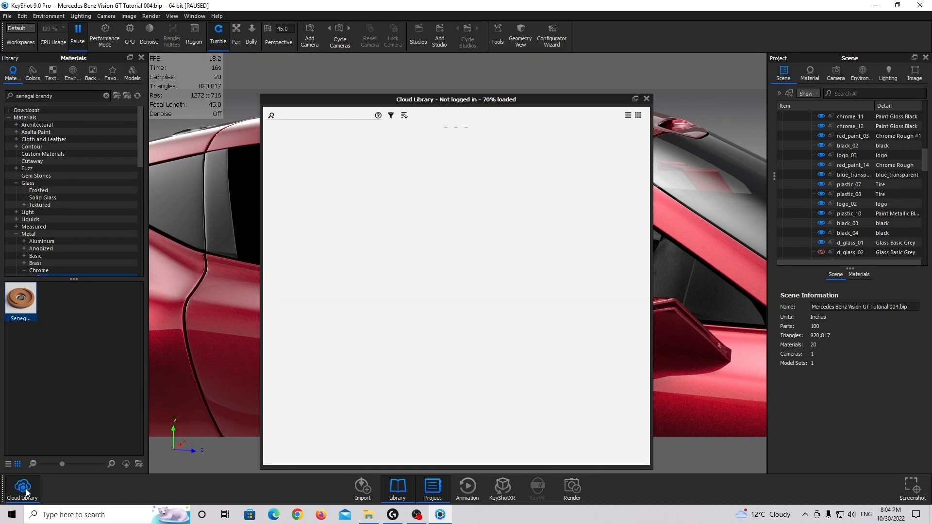
{"action": "left_click", "coordinate": [294, 143]}
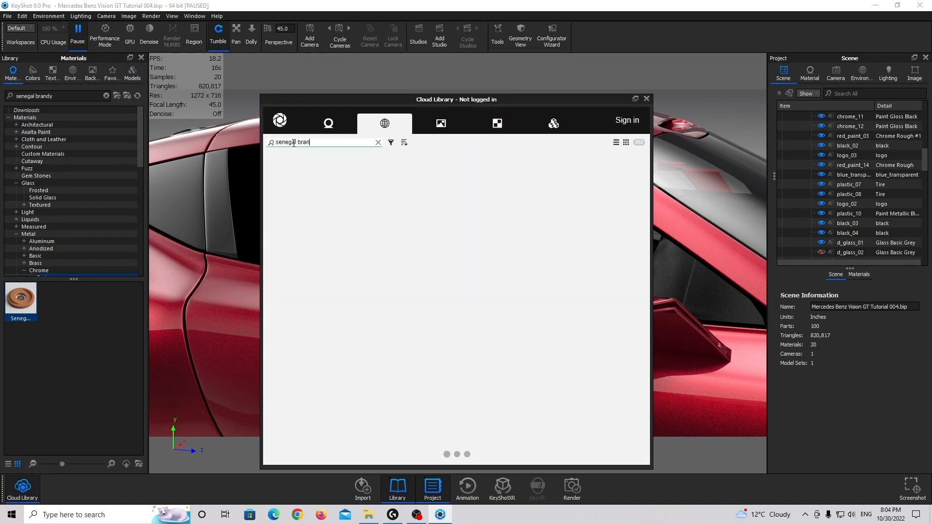
{"action": "left_click", "coordinate": [328, 123]}
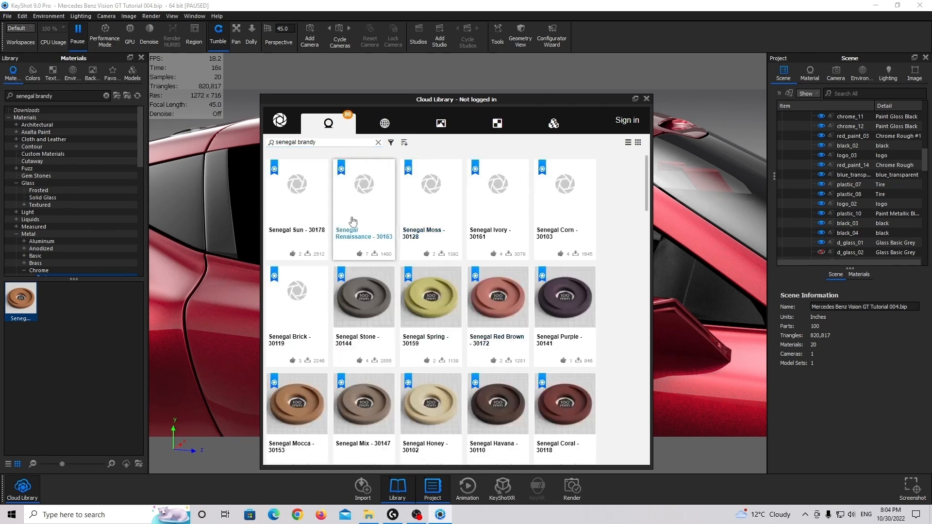
{"action": "scroll", "coordinate": [347, 343], "scroll_direction": "down", "scroll_amount": 4}
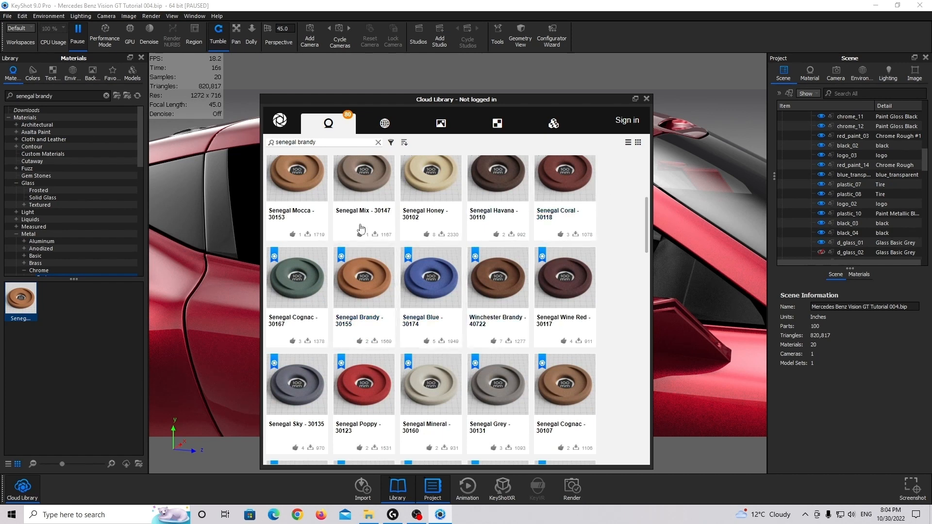
{"action": "left_click", "coordinate": [646, 99]}
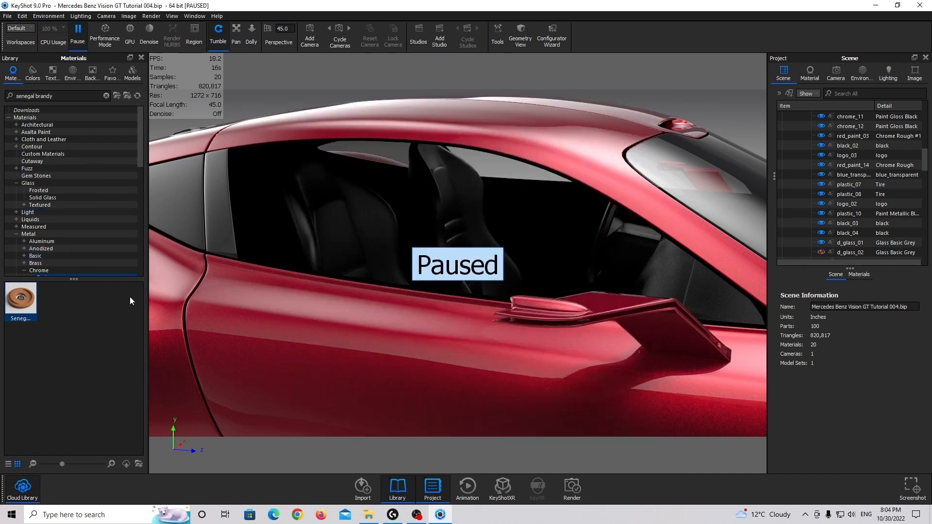
{"action": "left_click", "coordinate": [78, 33]}
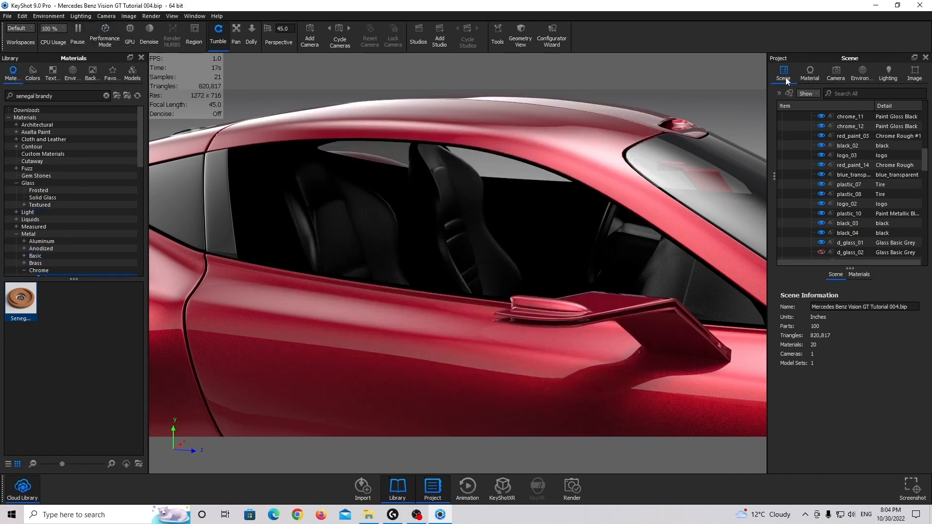
Select the seats and the interior parts plastic_12 and black_04, and assign the Senegal Brandy leather to them
{"action": "left_click", "coordinate": [444, 210]}
{"action": "left_click", "coordinate": [321, 220], "text": "ctrl"}
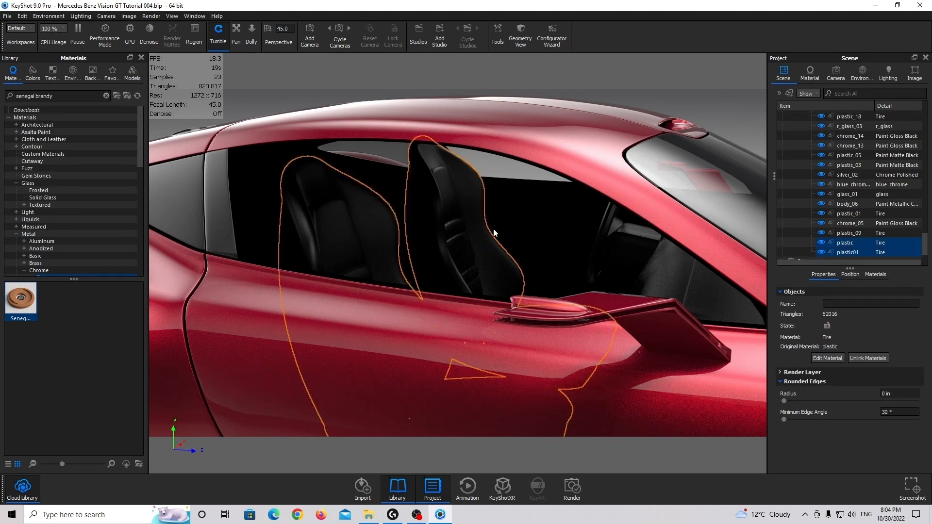
{"action": "left_click_drag", "start_coordinate": [493, 230], "coordinate": [653, 231]}
{"action": "left_click", "coordinate": [543, 246], "text": "ctrl"}
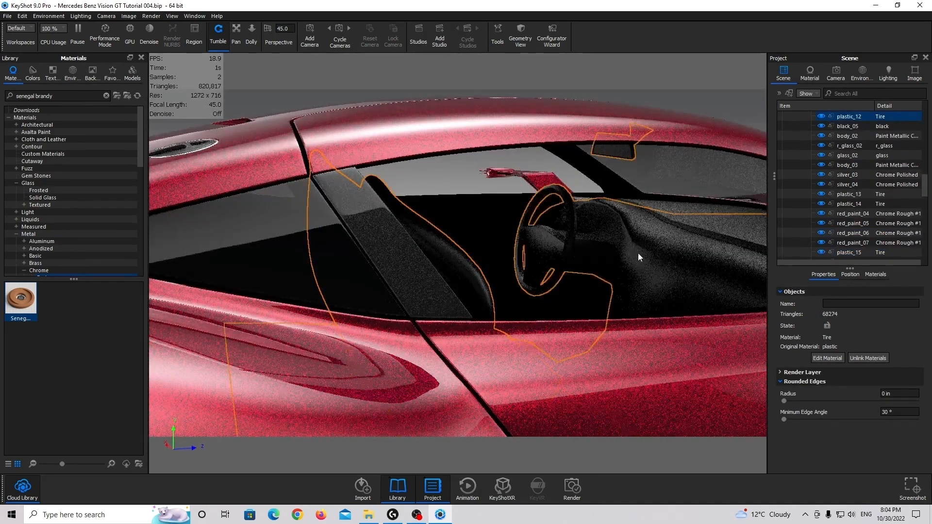
{"action": "left_click", "coordinate": [638, 252], "text": "ctrl"}
{"action": "left_click", "coordinate": [549, 245], "text": "ctrl"}
{"action": "left_click_drag", "start_coordinate": [640, 191], "coordinate": [406, 197]}
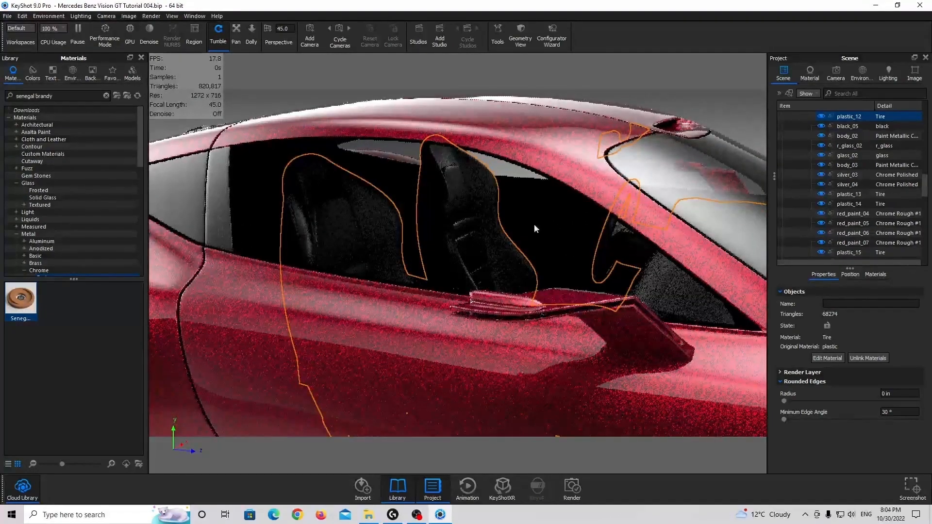
{"action": "left_click", "coordinate": [552, 217], "text": "ctrl"}
{"action": "left_click_drag", "start_coordinate": [21, 300], "coordinate": [846, 165]}
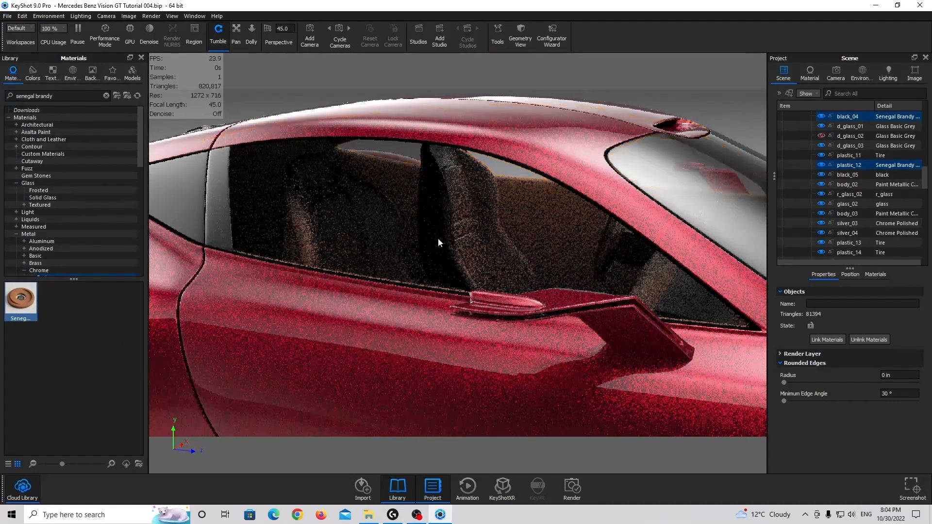
Add the dashboard part plastic_11 to the selected interior parts and link their materials to the Senegal Brandy leather
{"action": "scroll", "coordinate": [445, 233], "scroll_direction": "up", "scroll_amount": 3}
{"action": "left_click_drag", "start_coordinate": [437, 229], "coordinate": [496, 222]}
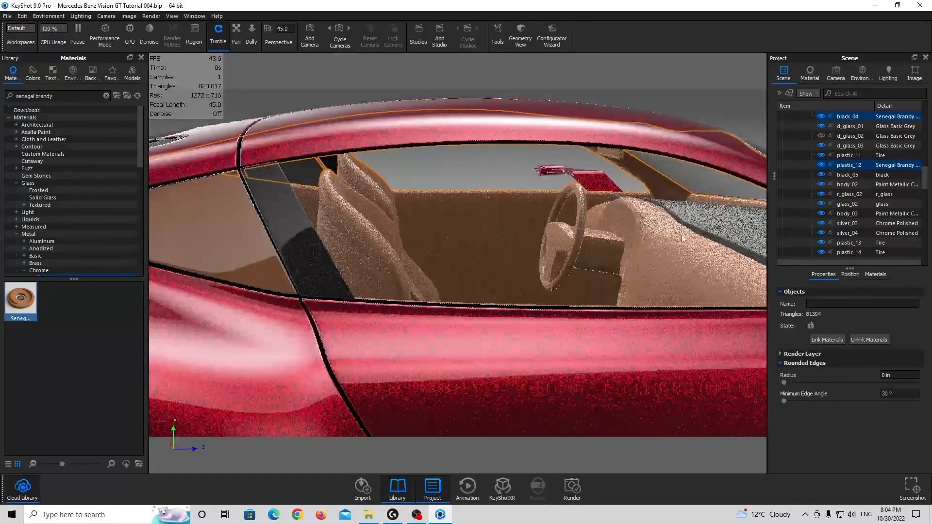
{"action": "left_click", "coordinate": [703, 221], "text": "ctrl"}
{"action": "left_click", "coordinate": [826, 339]}
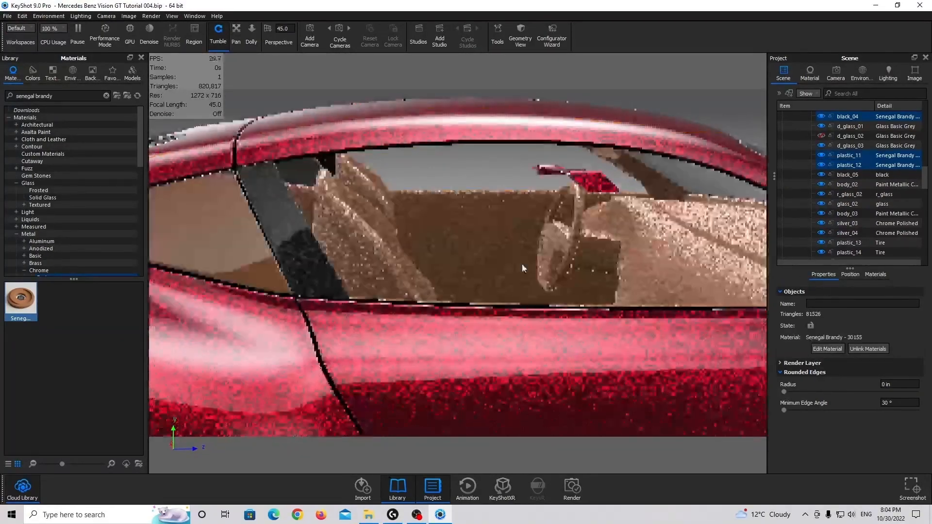
Open the Senegal Brandy material's texture mapping settings and its DPI value
{"action": "scroll", "coordinate": [523, 264], "scroll_direction": "up", "scroll_amount": 5}
{"action": "left_click_drag", "start_coordinate": [546, 226], "coordinate": [638, 240]}
{"action": "double_click", "coordinate": [639, 240]}
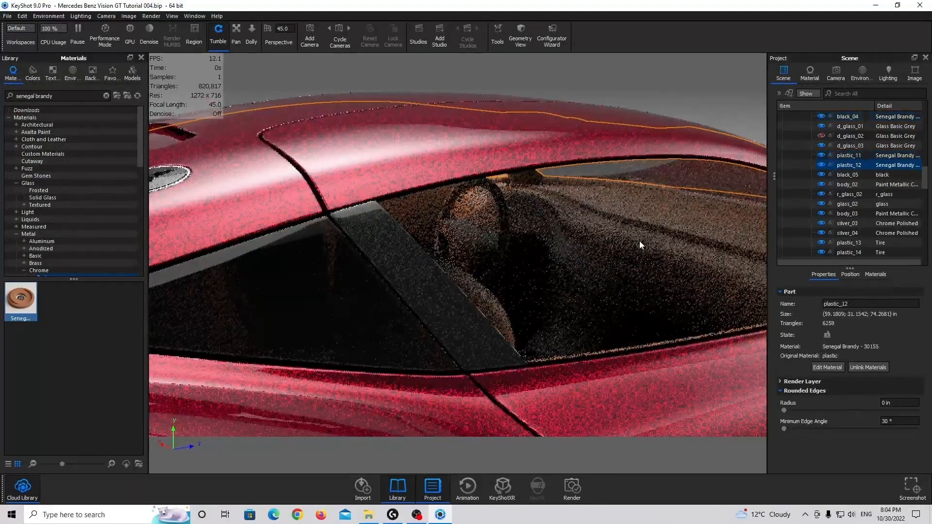
{"action": "left_click", "coordinate": [862, 142]}
{"action": "scroll", "coordinate": [888, 293], "scroll_direction": "down", "scroll_amount": 2}
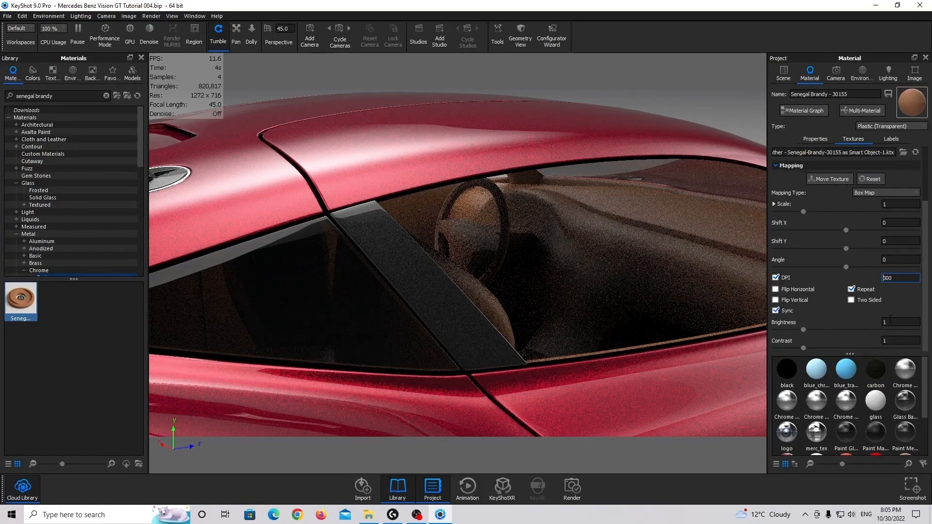
Show all hidden parts of the car again, including the door window glass
{"action": "left_click_drag", "start_coordinate": [558, 291], "coordinate": [445, 276]}
{"action": "right_click", "coordinate": [446, 275]}
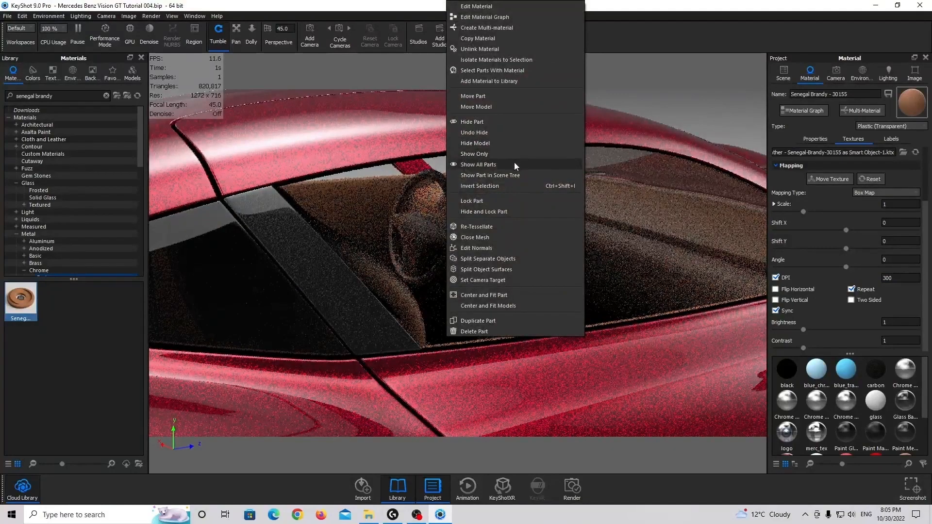
{"action": "left_click", "coordinate": [515, 163]}
Select the taillight frames chrome_07 and the rear diffuser surround chrome_08, and assign the Chrome Rough material to both
{"action": "scroll", "coordinate": [526, 223], "scroll_direction": "down", "scroll_amount": 8}
{"action": "mouse_move", "coordinate": [525, 222]}
{"action": "left_mouse_down"}
{"action": "mouse_move", "coordinate": [385, 209]}
{"action": "mouse_move", "coordinate": [369, 192]}
{"action": "mouse_move", "coordinate": [331, 215]}
{"action": "mouse_move", "coordinate": [271, 211]}
{"action": "mouse_move", "coordinate": [380, 219]}
{"action": "mouse_move", "coordinate": [538, 210]}
{"action": "left_mouse_up"}
{"action": "scroll", "coordinate": [518, 257], "scroll_direction": "up", "scroll_amount": 3}
{"action": "left_click_drag", "start_coordinate": [517, 258], "coordinate": [647, 256]}
{"action": "scroll", "coordinate": [488, 259], "scroll_direction": "up", "scroll_amount": 3}
{"action": "left_click_drag", "start_coordinate": [488, 263], "coordinate": [581, 266]}
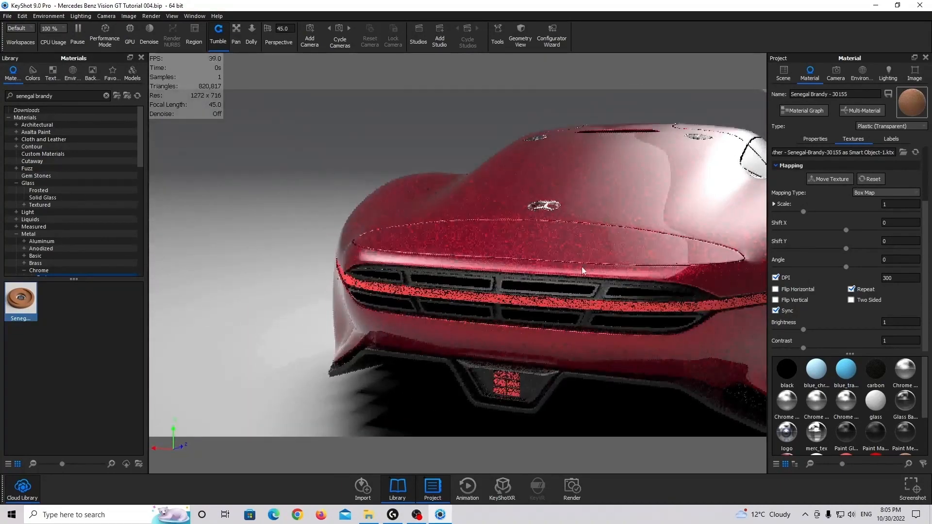
{"action": "scroll", "coordinate": [581, 263], "scroll_direction": "up", "scroll_amount": 5}
{"action": "left_click", "coordinate": [776, 79]}
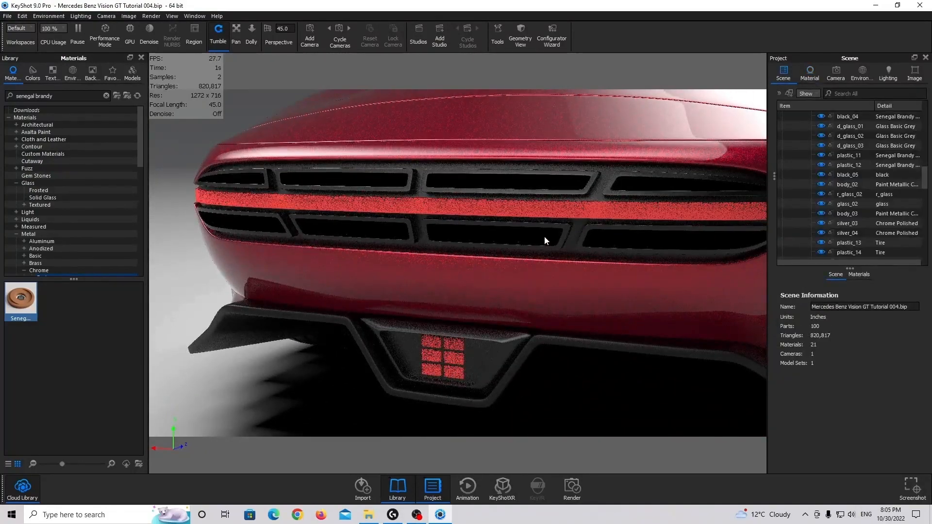
{"action": "scroll", "coordinate": [544, 236], "scroll_direction": "up", "scroll_amount": 3}
{"action": "left_click", "coordinate": [410, 141]}
{"action": "middle_click_drag", "start_coordinate": [450, 221], "coordinate": [429, 106]}
{"action": "scroll", "coordinate": [510, 274], "scroll_direction": "down", "scroll_amount": 4}
{"action": "left_click", "coordinate": [496, 253], "text": "ctrl"}
{"action": "scroll", "coordinate": [515, 238], "scroll_direction": "up", "scroll_amount": 2}
{"action": "scroll", "coordinate": [515, 239], "scroll_direction": "down", "scroll_amount": 3}
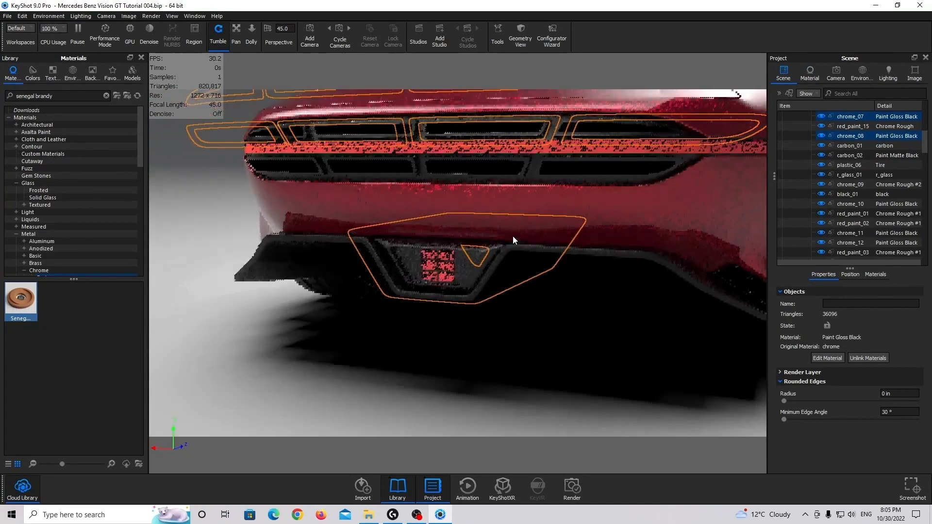
{"action": "left_click_drag", "start_coordinate": [513, 235], "coordinate": [208, 181]}
{"action": "left_click", "coordinate": [27, 183]}
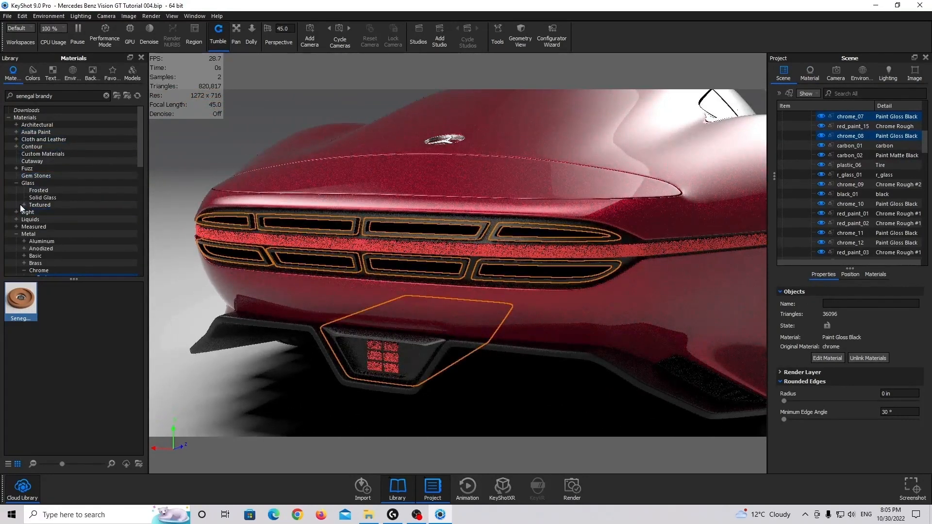
{"action": "scroll", "coordinate": [39, 204], "scroll_direction": "down", "scroll_amount": 2}
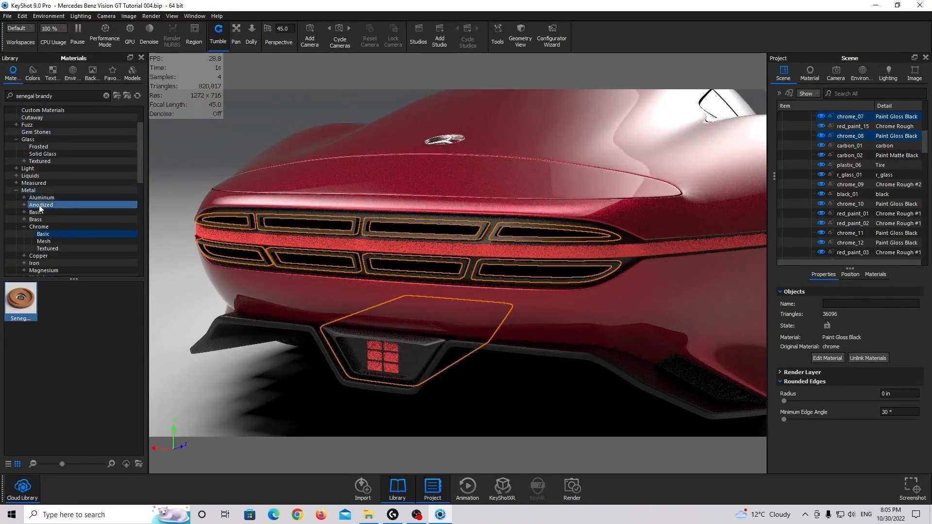
{"action": "left_click", "coordinate": [43, 234]}
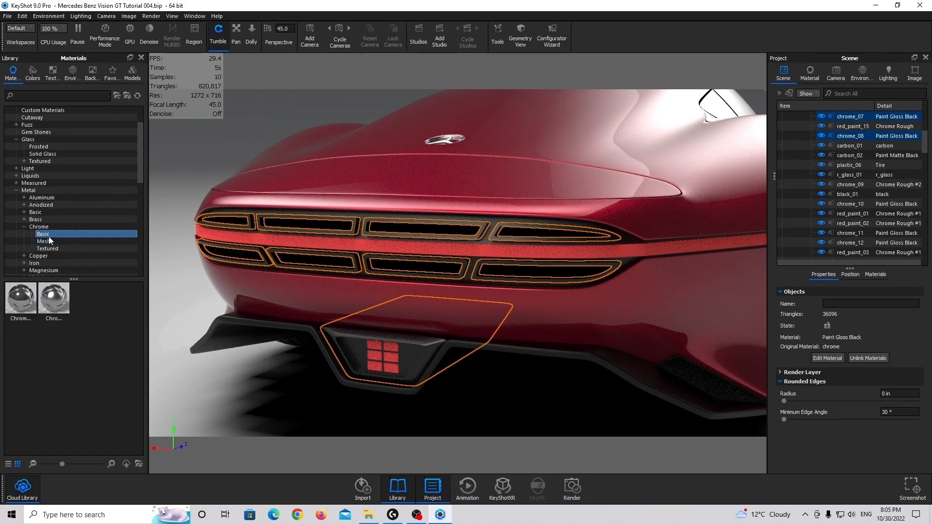
{"action": "left_click_drag", "start_coordinate": [53, 302], "coordinate": [857, 137]}
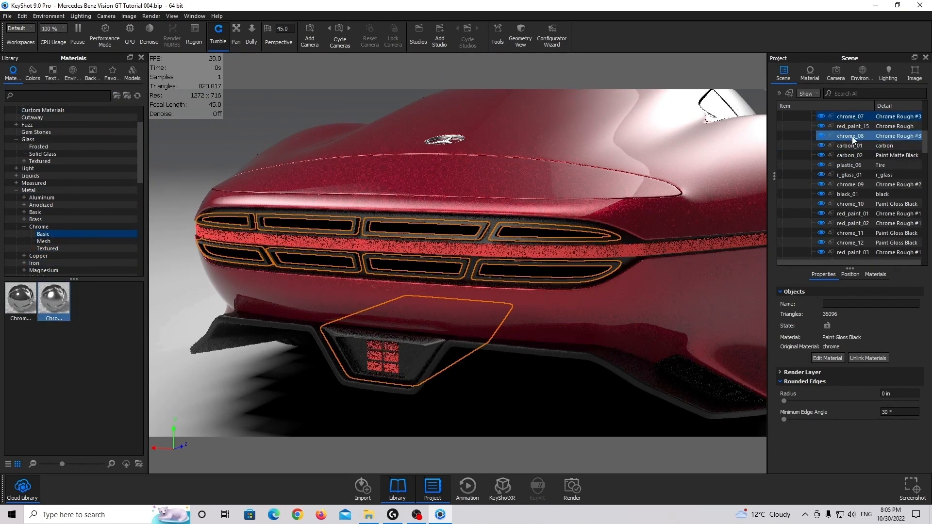
Set the roughness of the Chrome Rough #3 material on the taillight frames to 0.05
{"action": "double_click", "coordinate": [494, 237]}
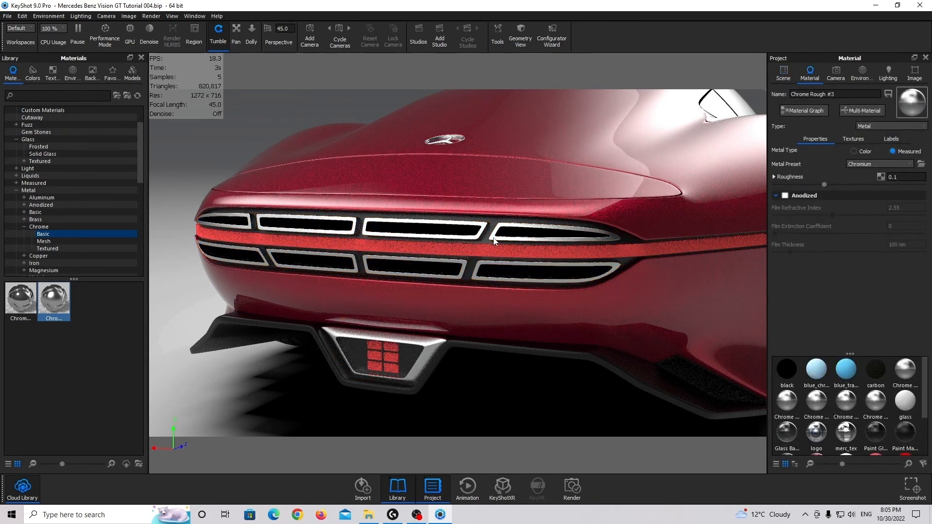
{"action": "left_click", "coordinate": [892, 178]}
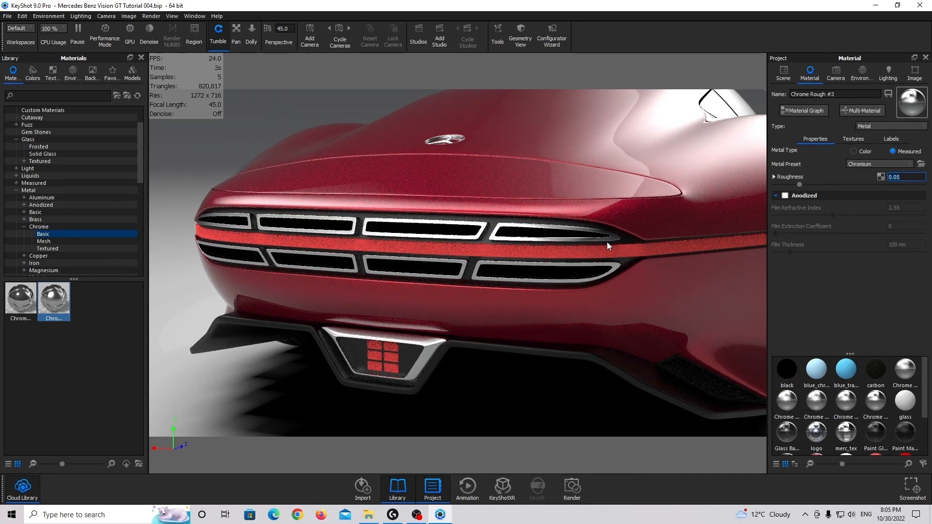
Examine the black trim around the taillights, plastic_04, up close and open its Tire material
{"action": "left_click", "coordinate": [659, 242]}
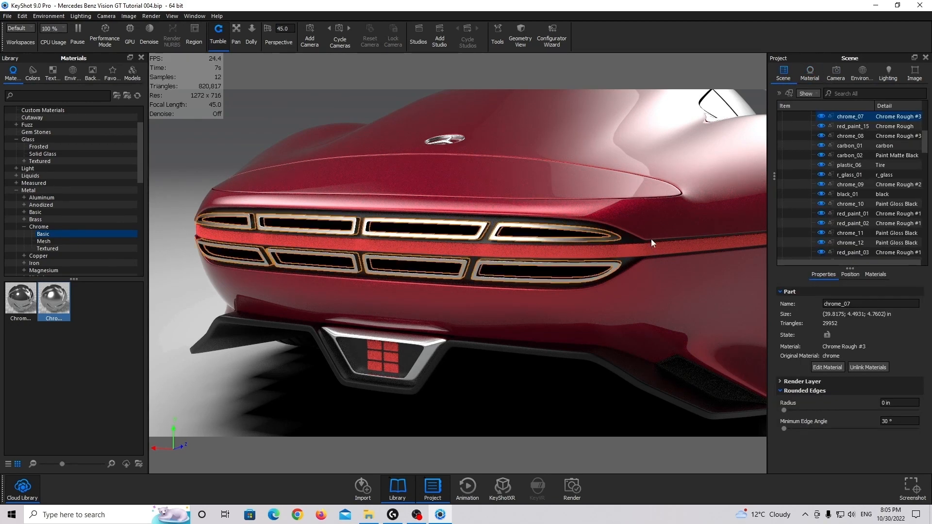
{"action": "left_click", "coordinate": [651, 241]}
{"action": "left_click_drag", "start_coordinate": [655, 242], "coordinate": [595, 243]}
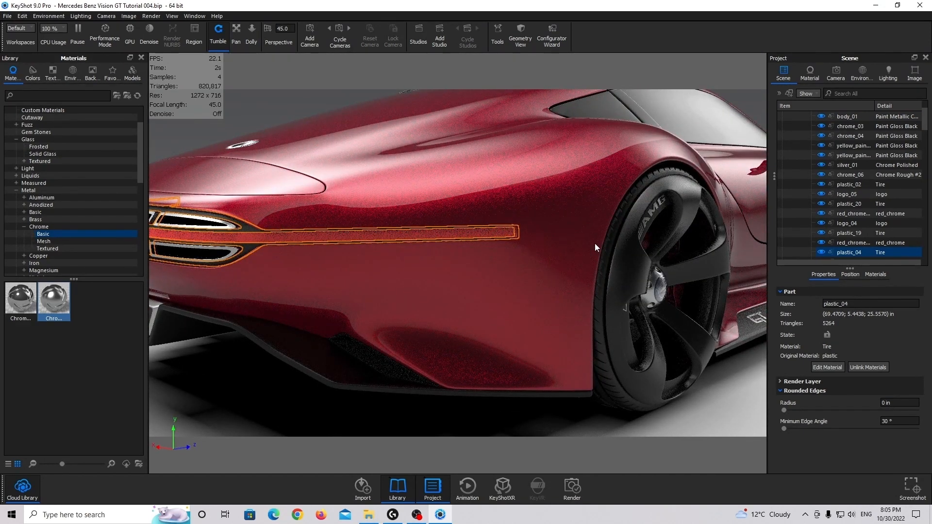
{"action": "left_click_drag", "start_coordinate": [284, 214], "coordinate": [369, 238]}
{"action": "scroll", "coordinate": [450, 284], "scroll_direction": "up", "scroll_amount": 4}
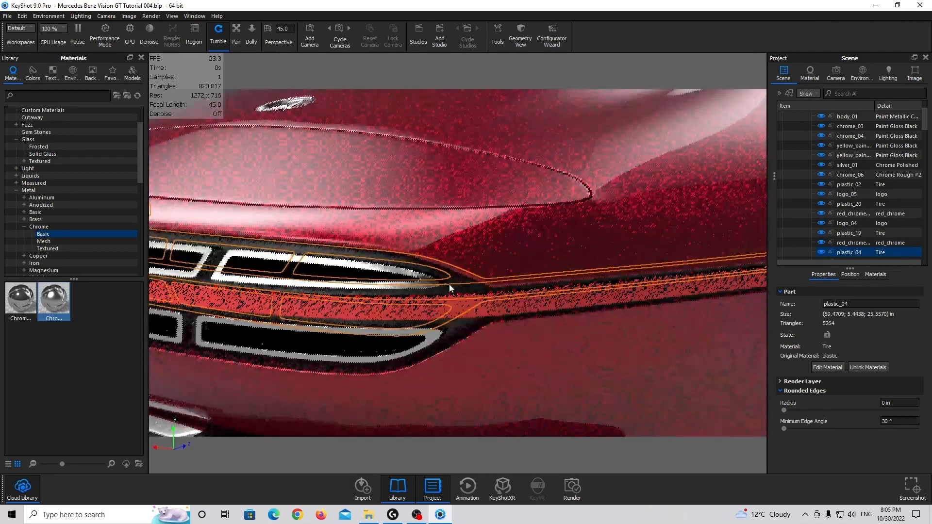
{"action": "double_click", "coordinate": [450, 284]}
{"action": "scroll", "coordinate": [551, 279], "scroll_direction": "up", "scroll_amount": 5}
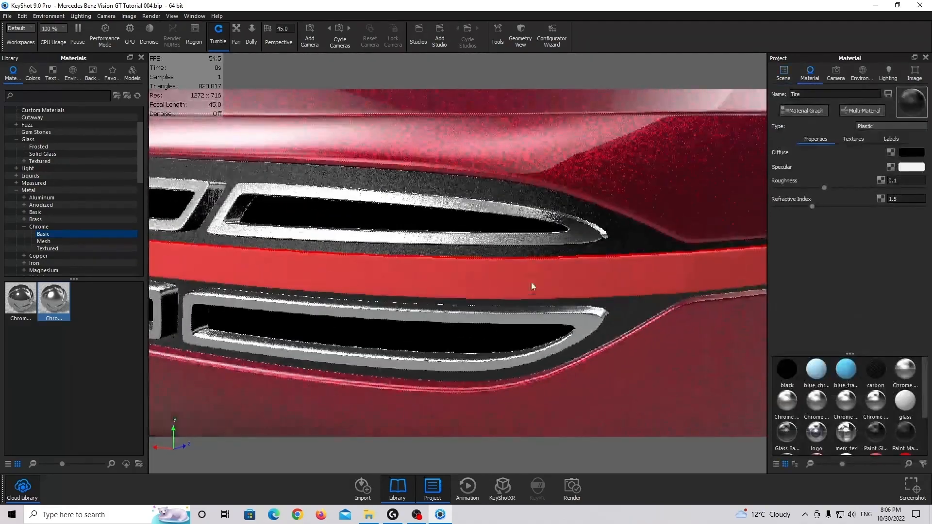
{"action": "scroll", "coordinate": [532, 281], "scroll_direction": "down", "scroll_amount": 4}
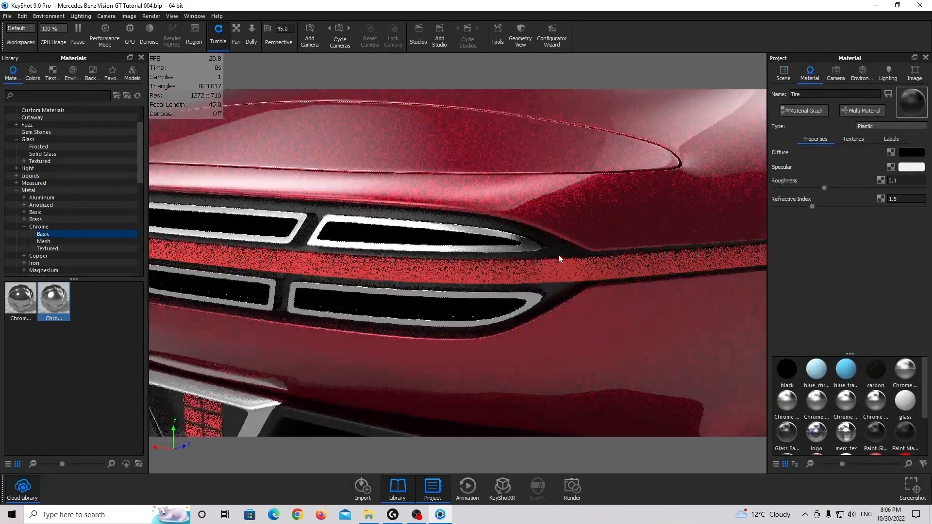
Select the taillight trim plastic_04 and assign the shiny Paint Gloss Black material to it
{"action": "left_click", "coordinate": [557, 250]}
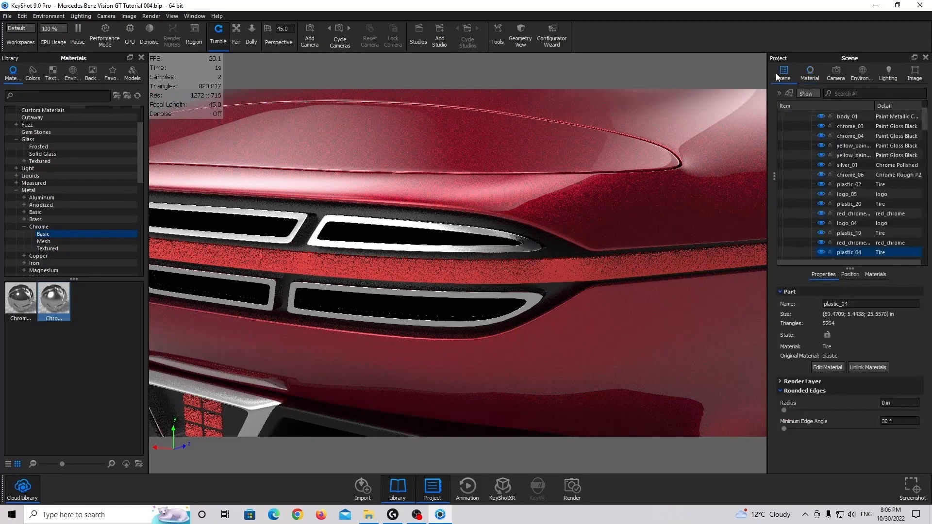
{"action": "left_click", "coordinate": [557, 248]}
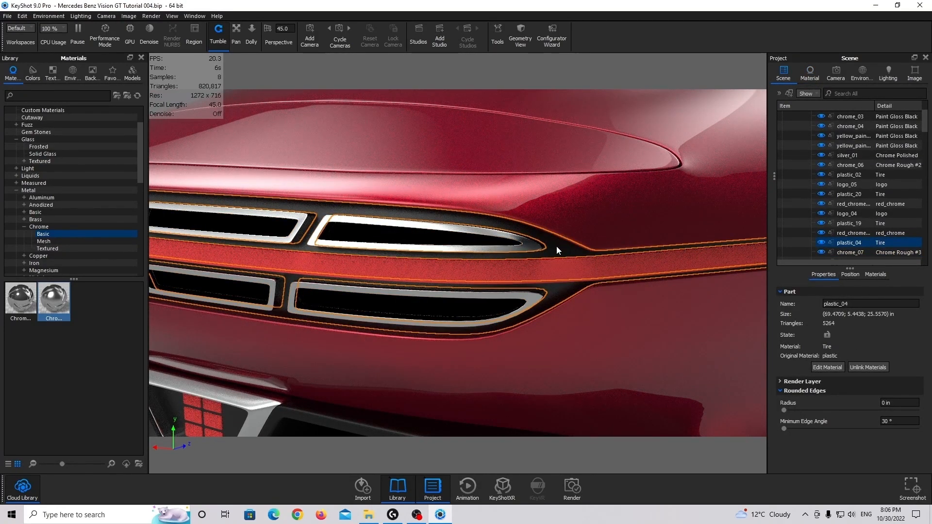
{"action": "scroll", "coordinate": [30, 221], "scroll_direction": "down", "scroll_amount": 5}
{"action": "scroll", "coordinate": [30, 220], "scroll_direction": "down", "scroll_amount": 3}
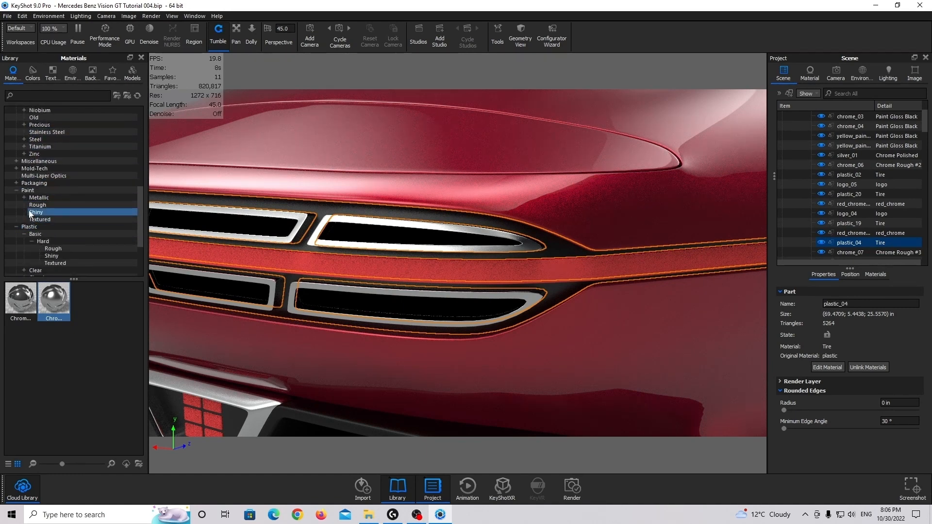
{"action": "left_click", "coordinate": [43, 198]}
{"action": "left_click", "coordinate": [36, 213]}
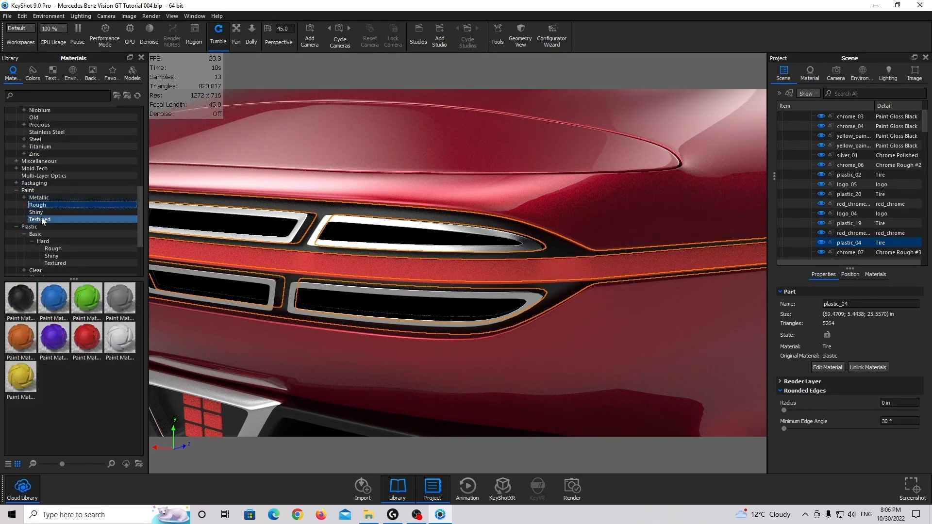
{"action": "mouse_move", "coordinate": [21, 297]}
{"action": "left_mouse_down"}
{"action": "mouse_move", "coordinate": [499, 281]}
{"action": "mouse_move", "coordinate": [857, 244]}
{"action": "left_mouse_up"}
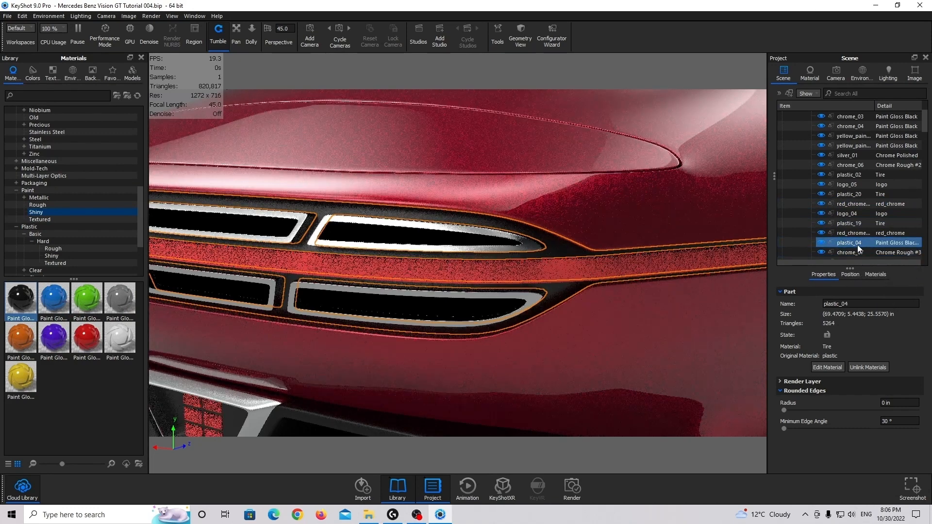
Set the color of the taillight trim's Paint Gloss Black #1 material to pure black, #000000
{"action": "double_click", "coordinate": [558, 254]}
{"action": "scroll", "coordinate": [557, 253], "scroll_direction": "down", "scroll_amount": 5}
{"action": "scroll", "coordinate": [583, 249], "scroll_direction": "up", "scroll_amount": 2}
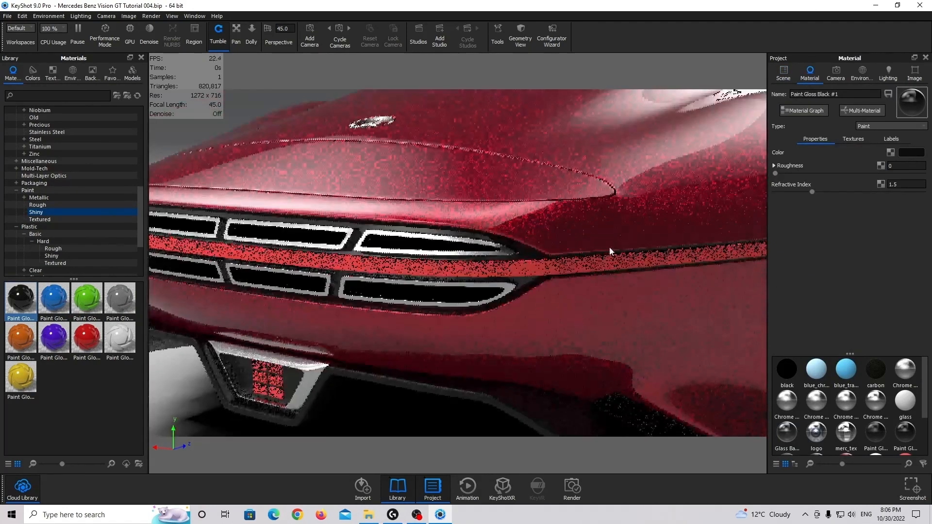
{"action": "left_click", "coordinate": [912, 152]}
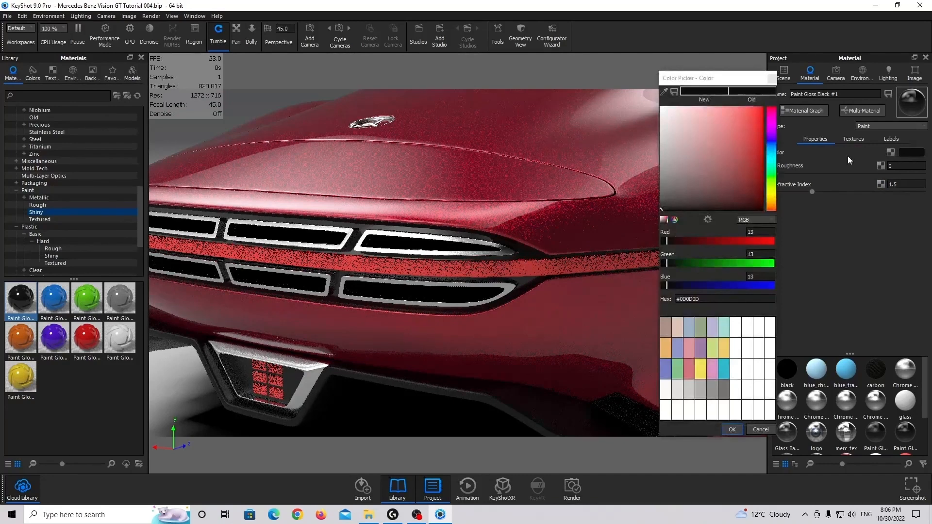
{"action": "left_click", "coordinate": [732, 429]}
Try a roughness of 0.05 on the Paint Gloss Black #1 material and settle on 0.01
{"action": "left_click", "coordinate": [901, 166]}
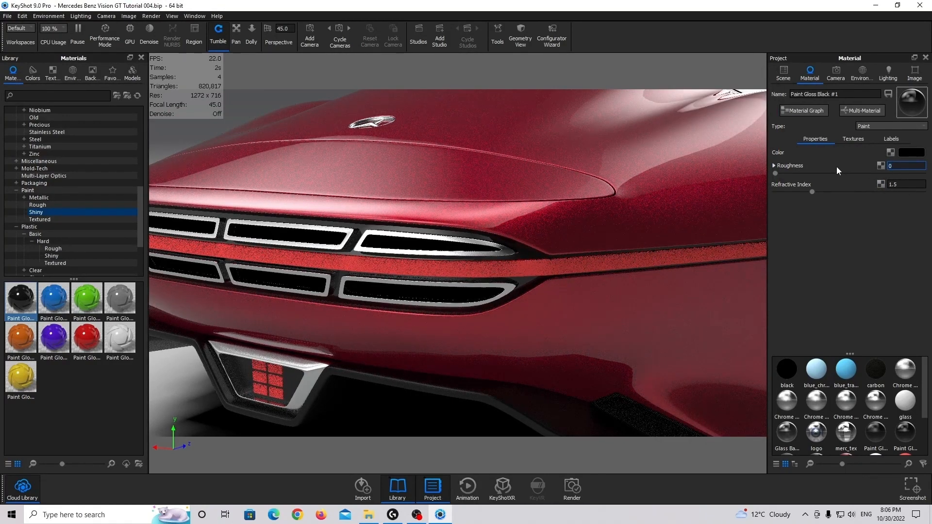
{"action": "type", "text": ".05"}
{"action": "key", "text": "Return"}
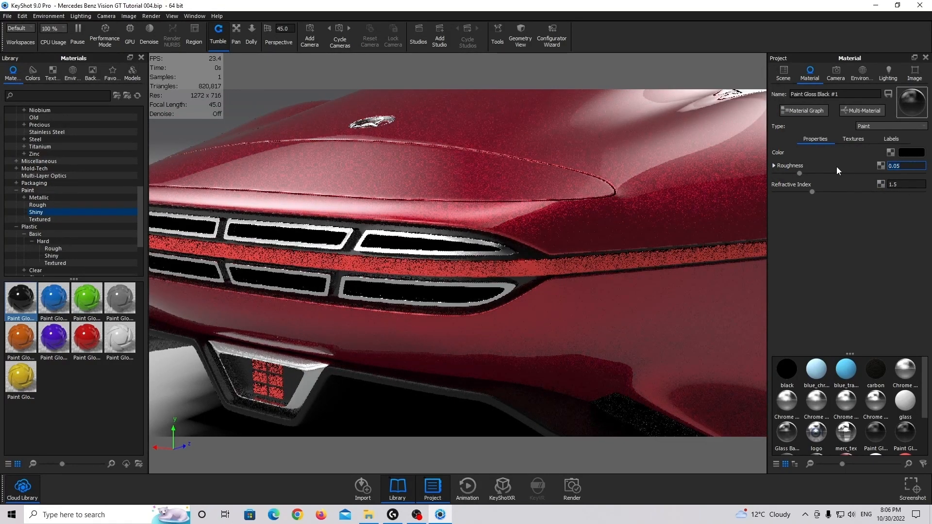
{"action": "key", "text": "BackSpace"}
{"action": "type", "text": "1"}
{"action": "key", "text": "Return"}
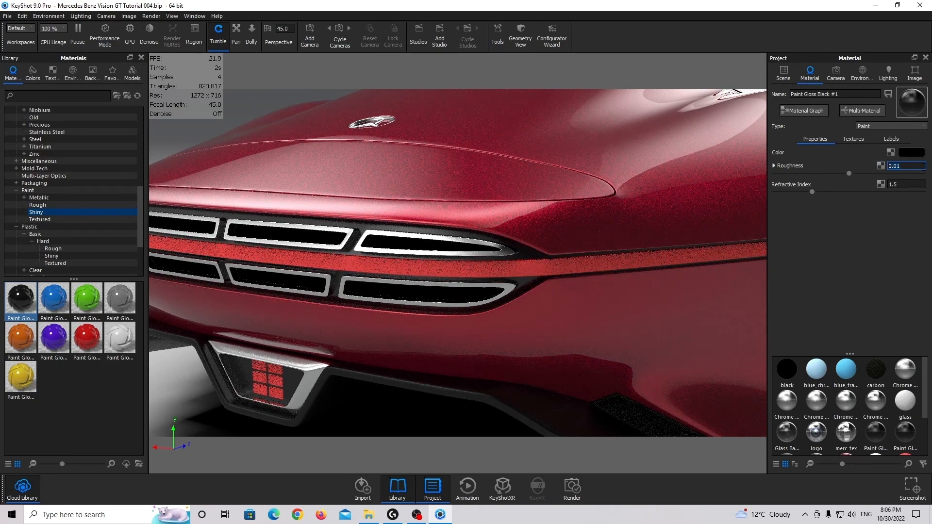
Select plastic_04 and the rear diffuser's inner part plastic_06, and link them to the Paint Gloss Black #1 material
{"action": "mouse_move", "coordinate": [521, 246]}
{"action": "left_mouse_down"}
{"action": "mouse_move", "coordinate": [563, 224]}
{"action": "mouse_move", "coordinate": [538, 251]}
{"action": "left_mouse_up"}
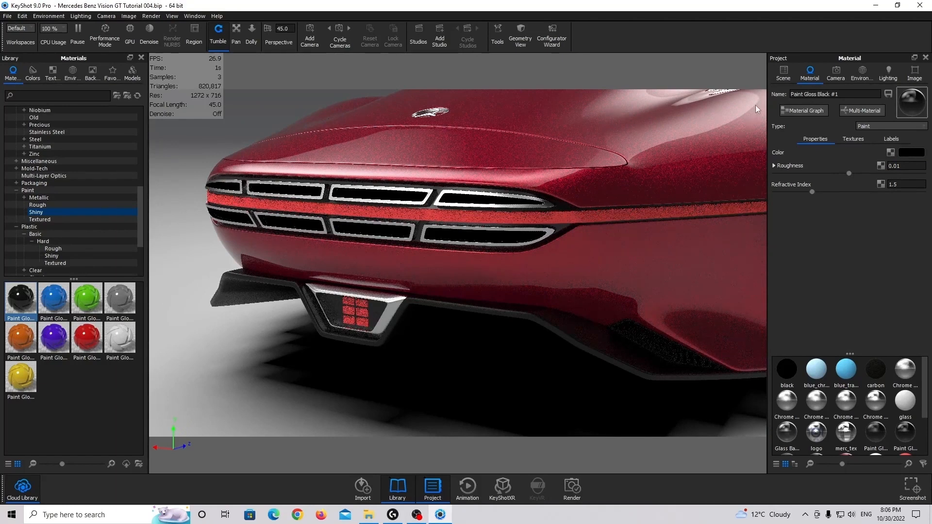
{"action": "left_click", "coordinate": [782, 74]}
{"action": "left_click", "coordinate": [558, 205]}
{"action": "left_click", "coordinate": [373, 309], "text": "ctrl"}
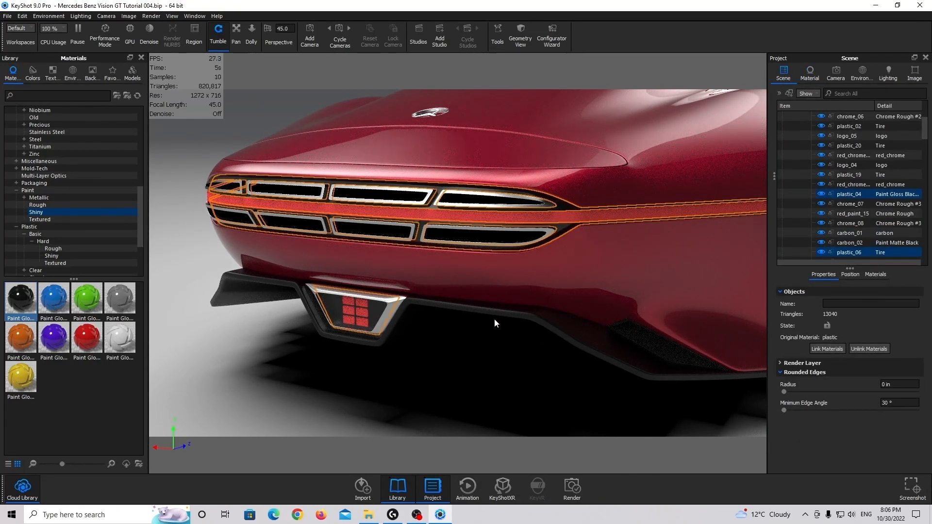
{"action": "left_click", "coordinate": [826, 349]}
Select the red glass of the taillight strip and the rear diffuser light, and assign Glass (Solid) Red to both
{"action": "scroll", "coordinate": [429, 316], "scroll_direction": "up", "scroll_amount": 10}
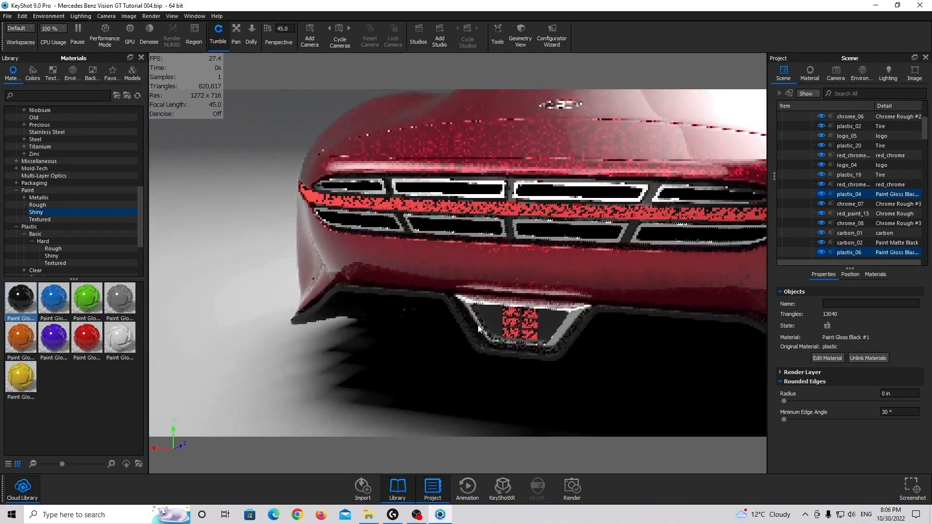
{"action": "scroll", "coordinate": [404, 298], "scroll_direction": "down", "scroll_amount": 10}
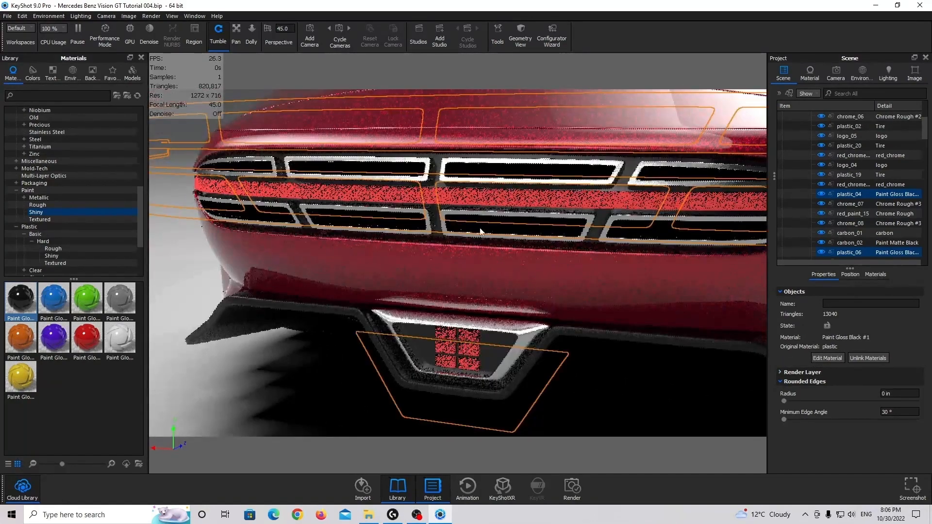
{"action": "left_click", "coordinate": [473, 205]}
{"action": "left_click", "coordinate": [463, 336], "text": "ctrl"}
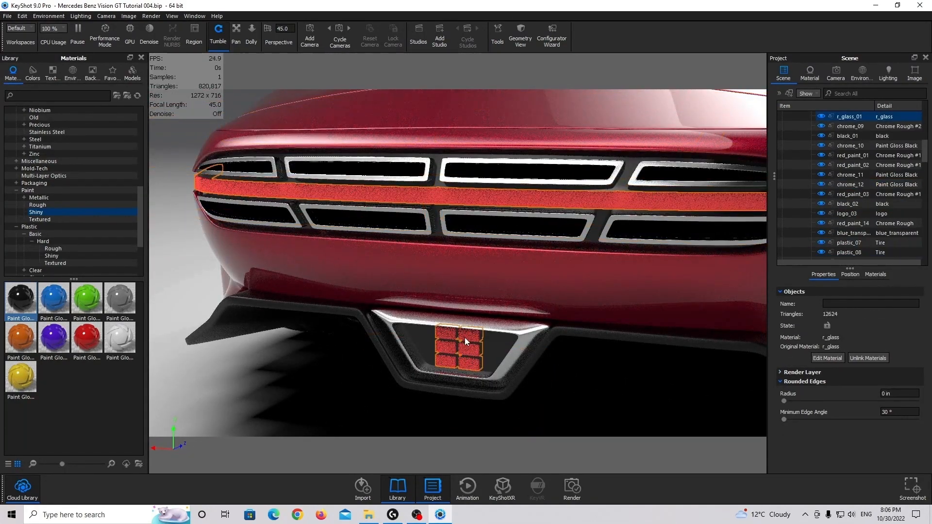
{"action": "scroll", "coordinate": [33, 164], "scroll_direction": "up", "scroll_amount": 10}
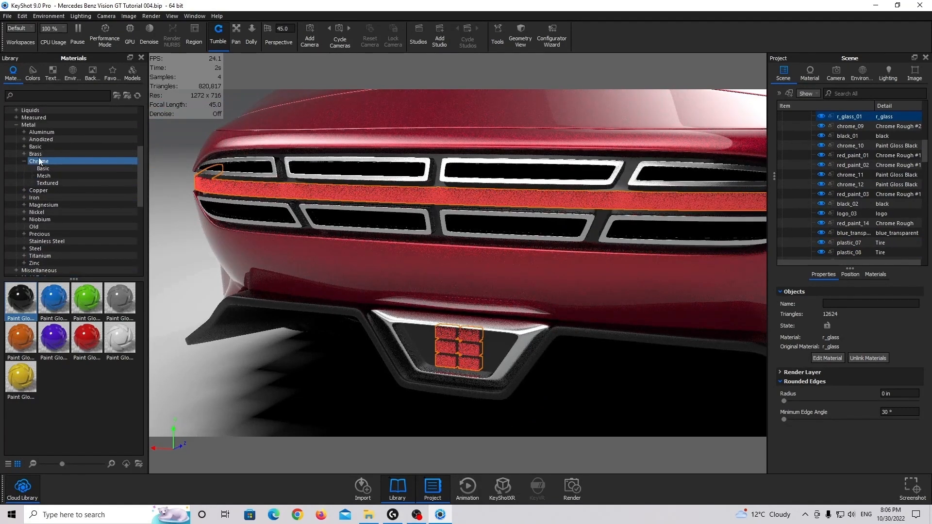
{"action": "left_click", "coordinate": [52, 177]}
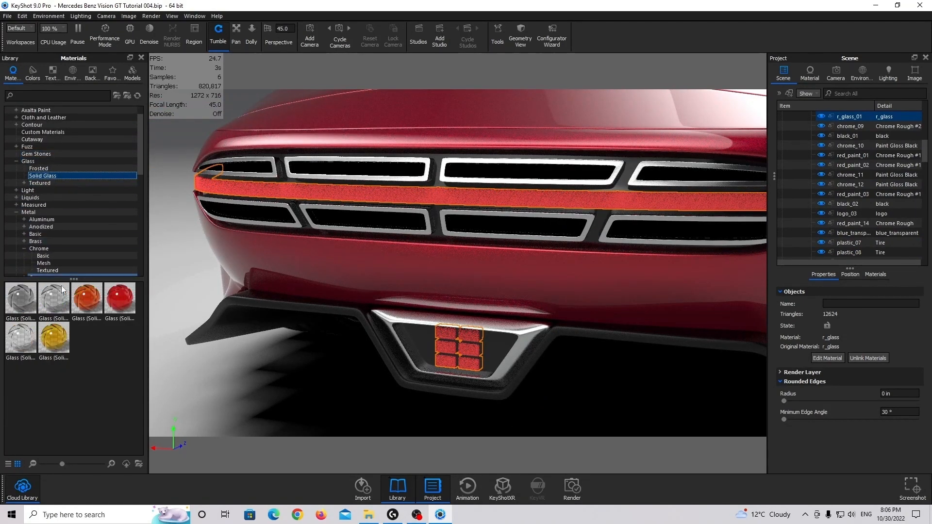
{"action": "left_click_drag", "start_coordinate": [119, 297], "coordinate": [849, 127]}
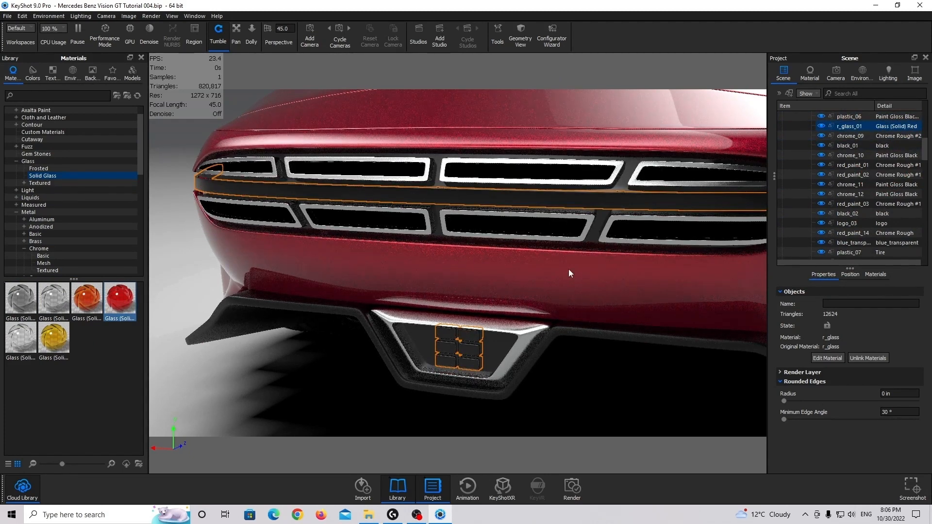
Hide the taillight's outer glass r_glass_03 and select the strip red_chrome_02 behind it
{"action": "left_click_drag", "start_coordinate": [569, 268], "coordinate": [495, 270]}
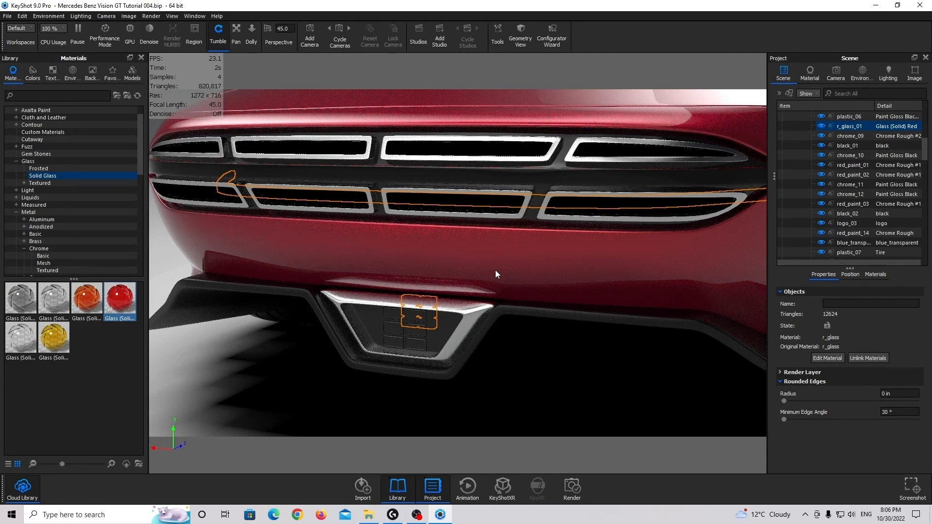
{"action": "left_click_drag", "start_coordinate": [496, 270], "coordinate": [380, 188]}
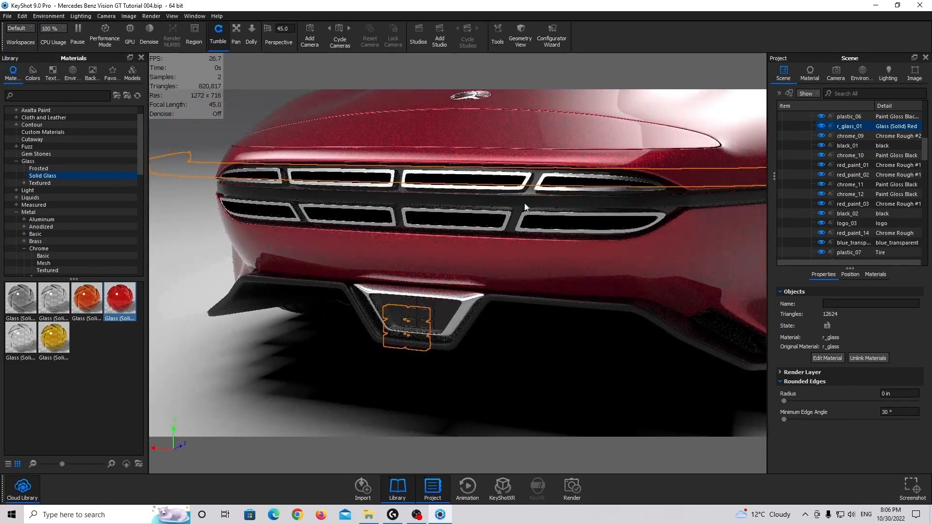
{"action": "left_click", "coordinate": [426, 214]}
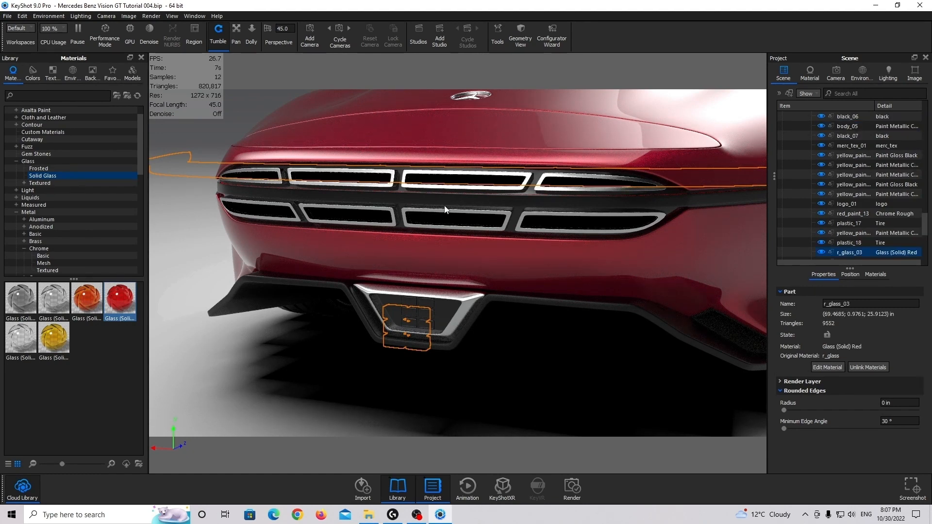
{"action": "right_click", "coordinate": [445, 202]}
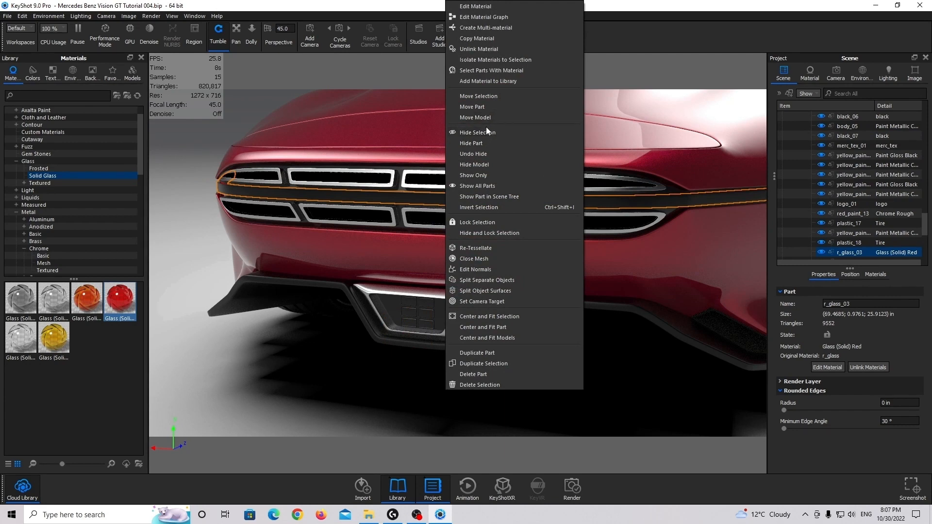
{"action": "left_click", "coordinate": [488, 142]}
{"action": "left_click", "coordinate": [441, 198]}
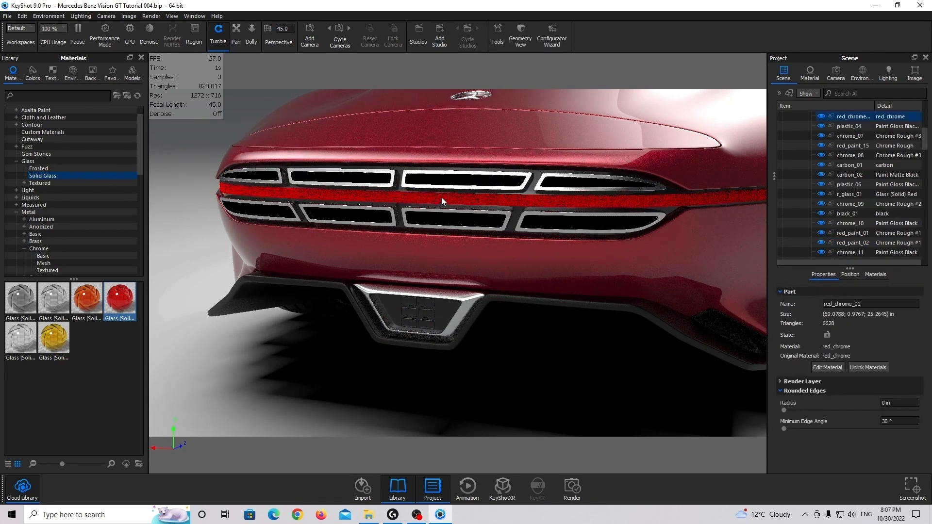
{"action": "left_click", "coordinate": [69, 95]}
{"action": "type", "text": "emisive"}
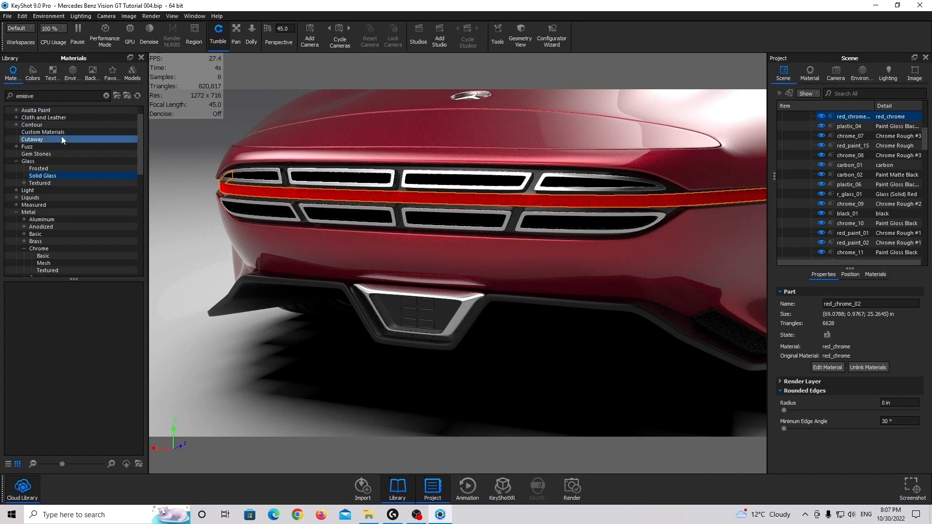
{"action": "scroll", "coordinate": [62, 136], "scroll_direction": "up", "scroll_amount": 1}
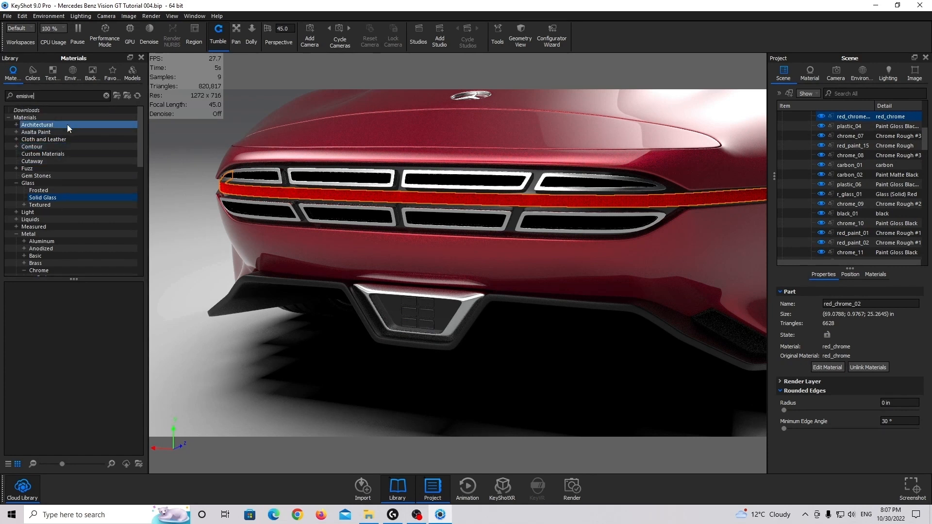
{"action": "left_click", "coordinate": [106, 96]}
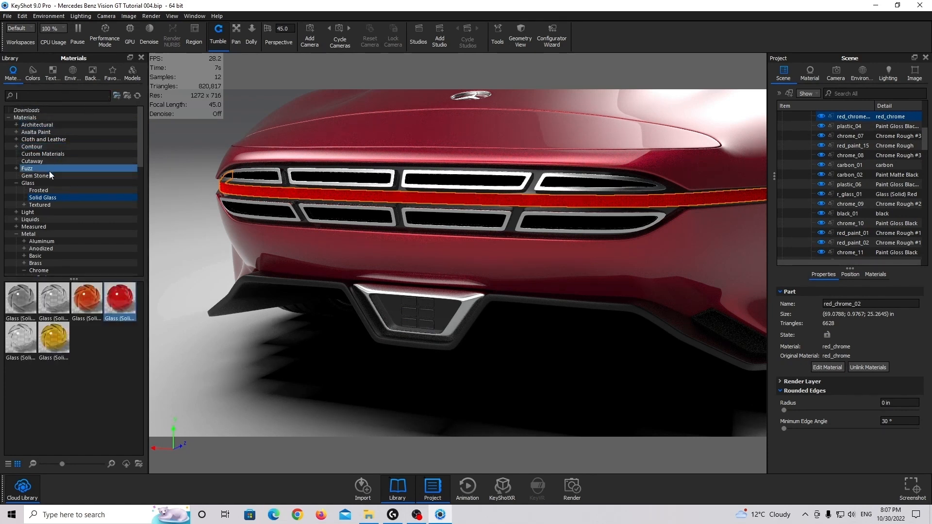
Assign the Emissive Cool material from the Light category to the taillight strip red_chrome_02
{"action": "scroll", "coordinate": [46, 194], "scroll_direction": "down", "scroll_amount": 2}
{"action": "scroll", "coordinate": [51, 212], "scroll_direction": "down", "scroll_amount": 2}
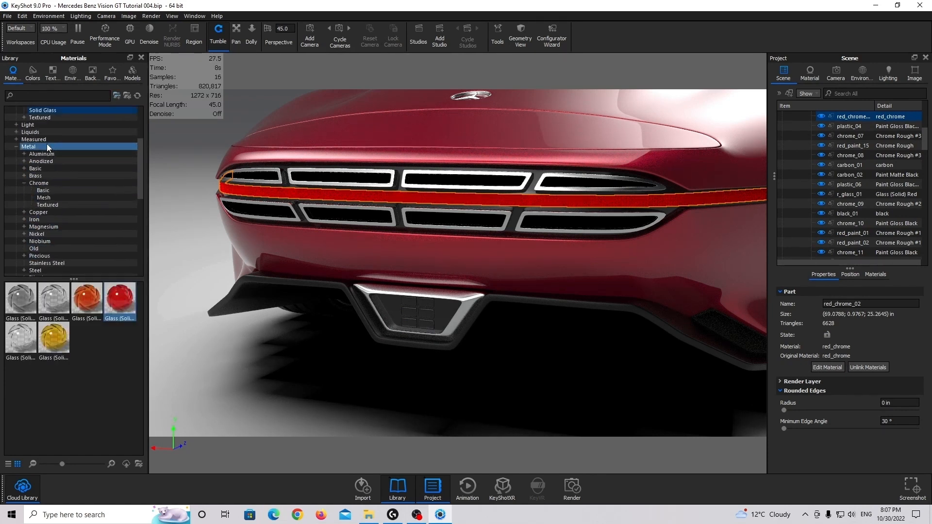
{"action": "left_click", "coordinate": [28, 125]}
{"action": "left_click", "coordinate": [16, 124]}
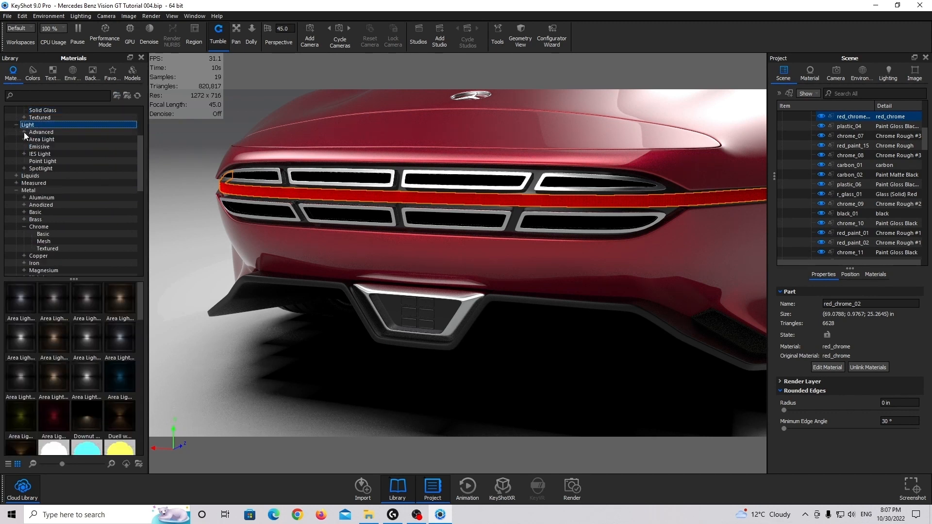
{"action": "scroll", "coordinate": [71, 330], "scroll_direction": "down", "scroll_amount": 3}
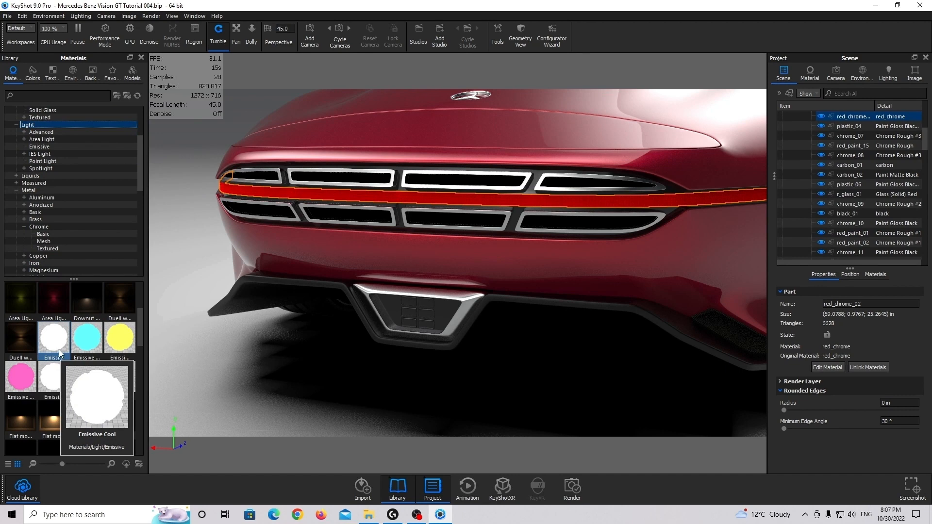
{"action": "left_click_drag", "start_coordinate": [60, 350], "coordinate": [834, 119]}
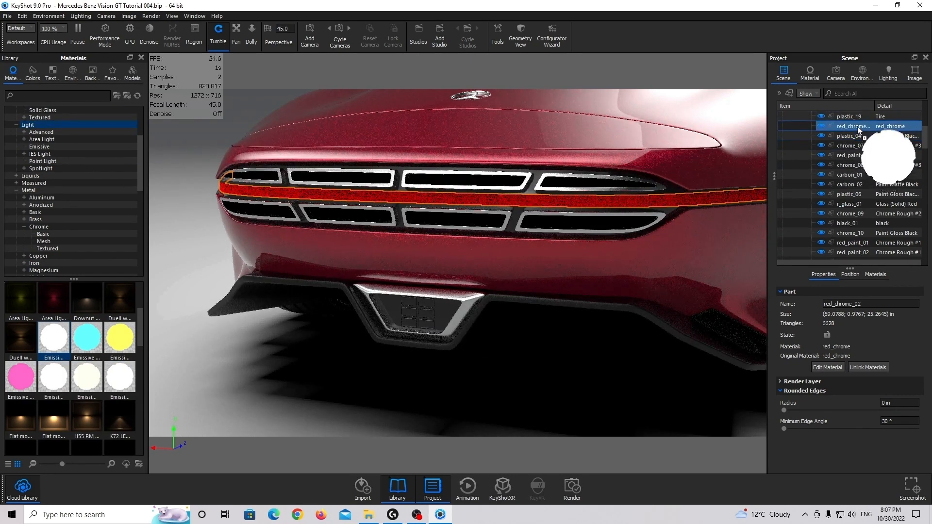
Make the taillight strip's Emissive Cool material visible in shadows and unhide the taillight's outer glass
{"action": "double_click", "coordinate": [858, 127]}
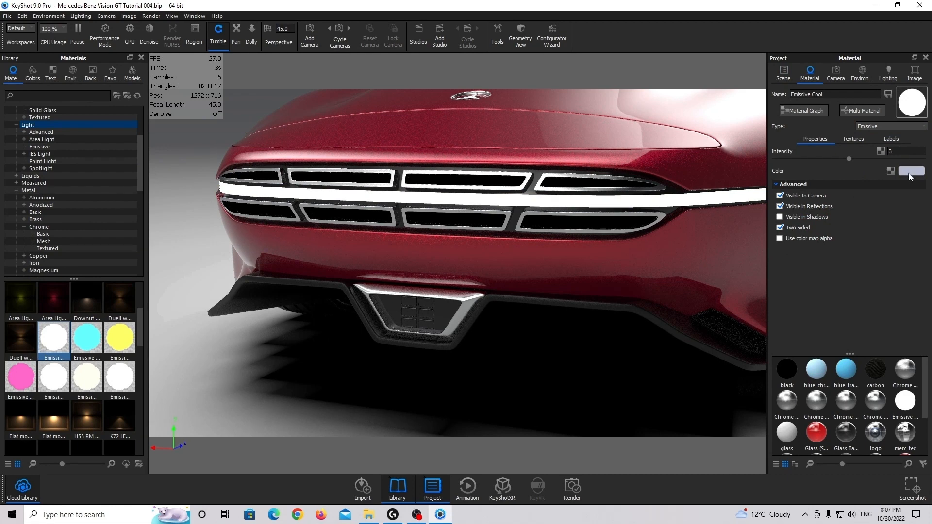
{"action": "left_click", "coordinate": [780, 217]}
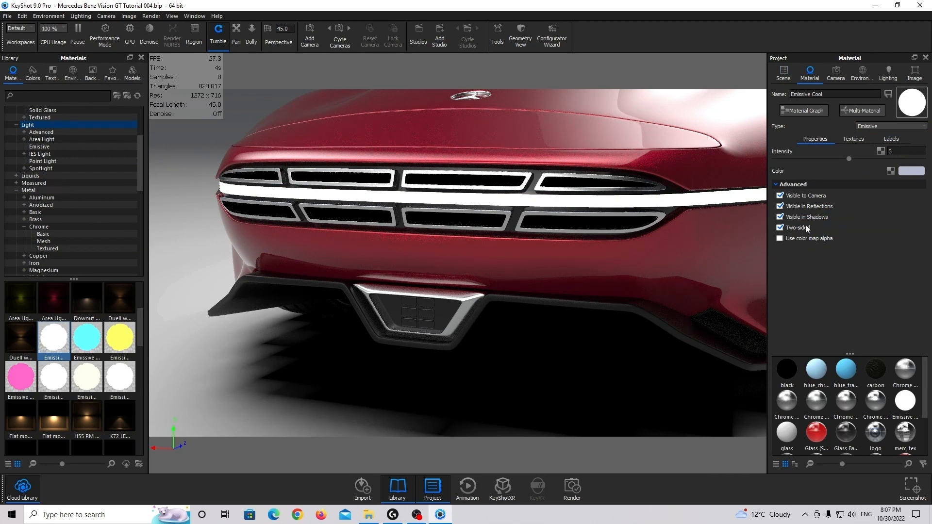
{"action": "right_click", "coordinate": [497, 229]}
{"action": "left_click", "coordinate": [558, 161]}
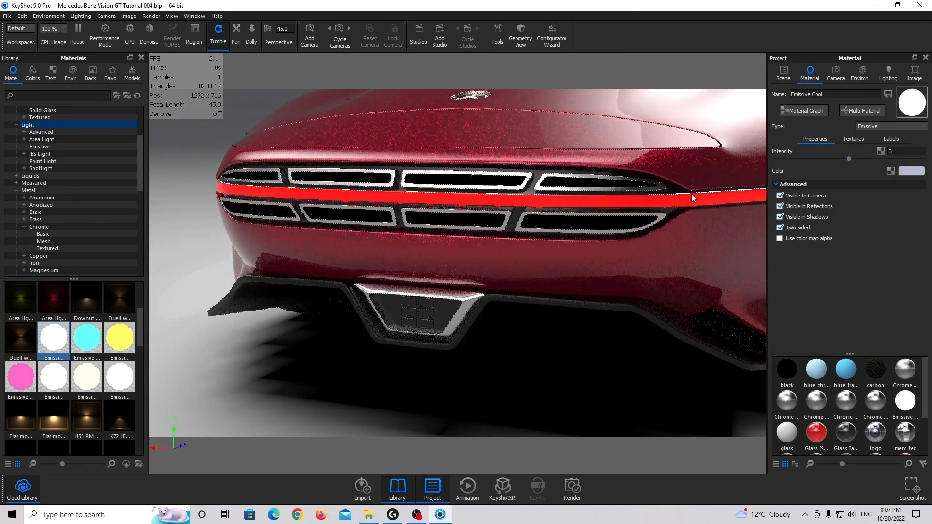
Hide the rear diffuser light's glass r_glass_01 and check which part lies behind it
{"action": "scroll", "coordinate": [691, 193], "scroll_direction": "down", "scroll_amount": 5}
{"action": "middle_click_drag", "start_coordinate": [692, 194], "coordinate": [569, 220]}
{"action": "scroll", "coordinate": [403, 301], "scroll_direction": "up", "scroll_amount": 2}
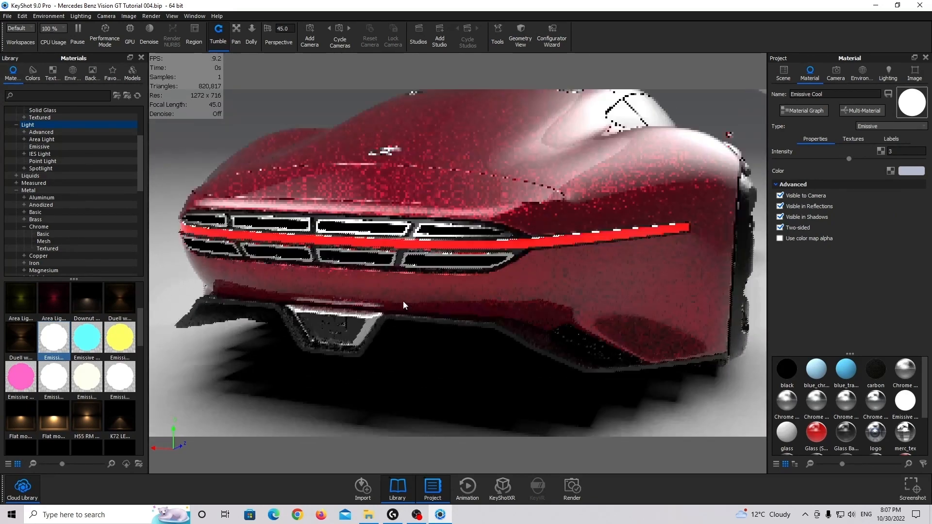
{"action": "scroll", "coordinate": [403, 301], "scroll_direction": "up", "scroll_amount": 2}
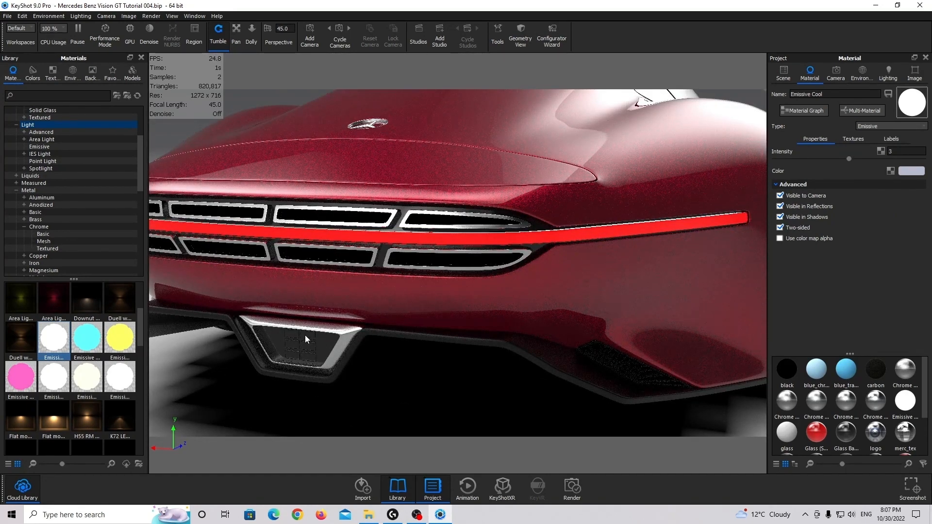
{"action": "left_click", "coordinate": [783, 73]}
{"action": "left_click", "coordinate": [307, 336]}
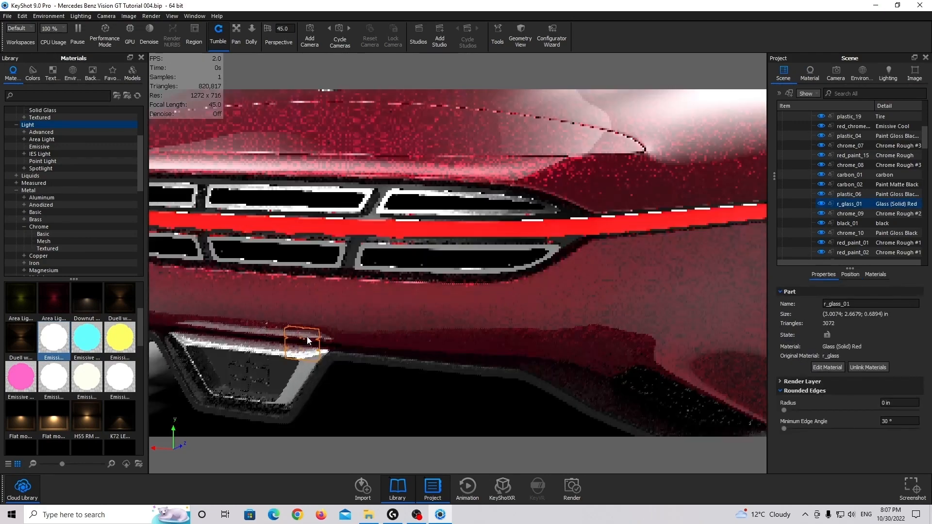
{"action": "left_click_drag", "start_coordinate": [261, 361], "coordinate": [462, 269]}
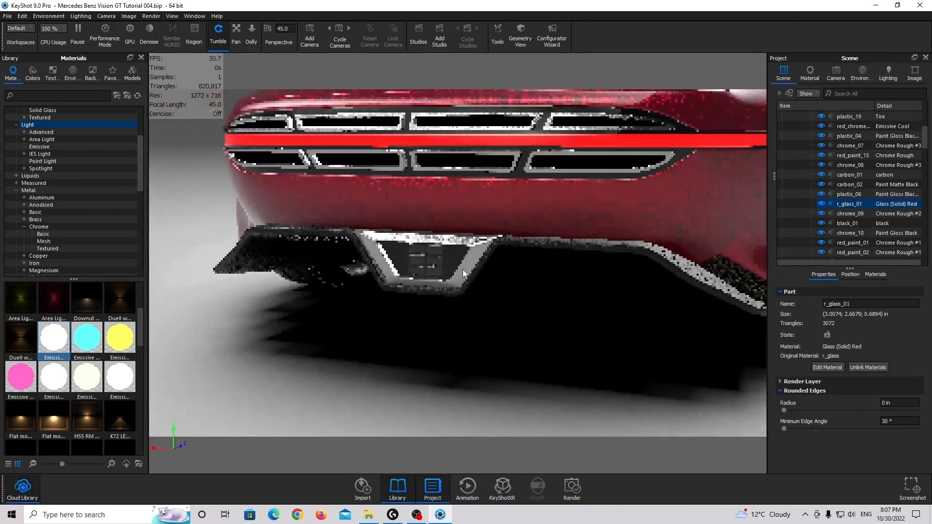
{"action": "right_click", "coordinate": [433, 251]}
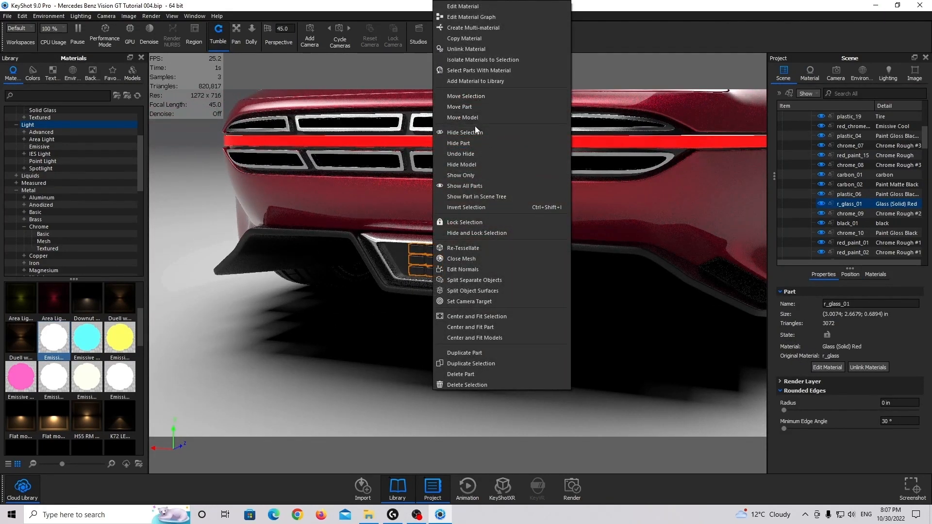
{"action": "left_click", "coordinate": [473, 143]}
{"action": "left_click", "coordinate": [435, 252]}
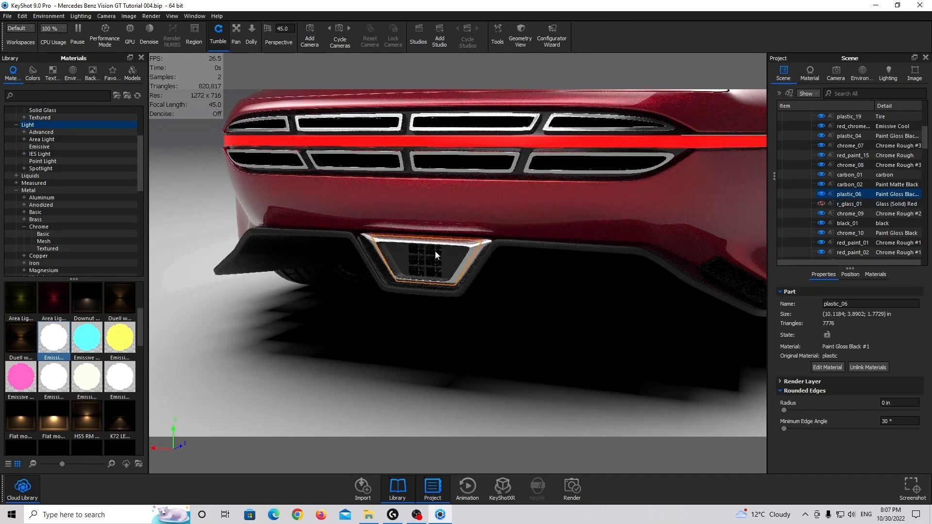
Examine the rear diffuser recess up close and show all hidden parts again
{"action": "left_click_drag", "start_coordinate": [453, 257], "coordinate": [608, 214]}
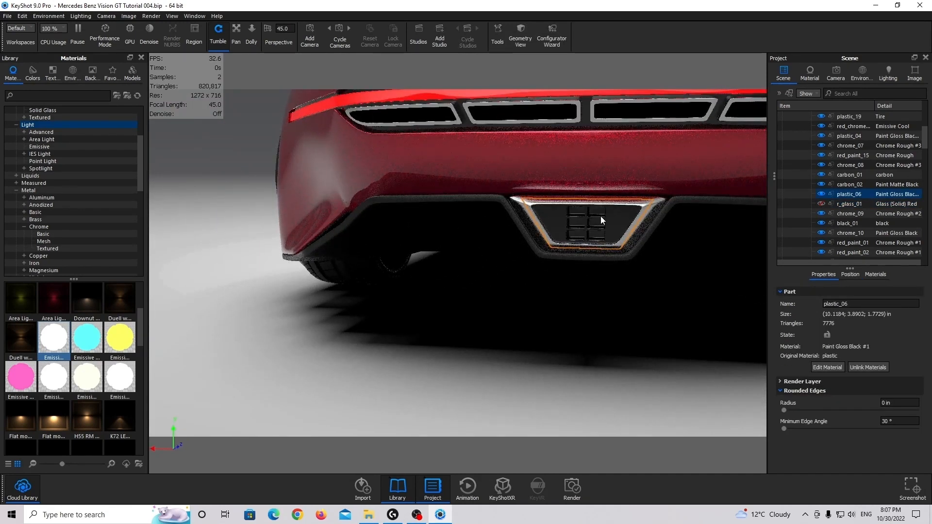
{"action": "scroll", "coordinate": [558, 225], "scroll_direction": "up", "scroll_amount": 5}
{"action": "middle_click_drag", "start_coordinate": [541, 228], "coordinate": [429, 263]}
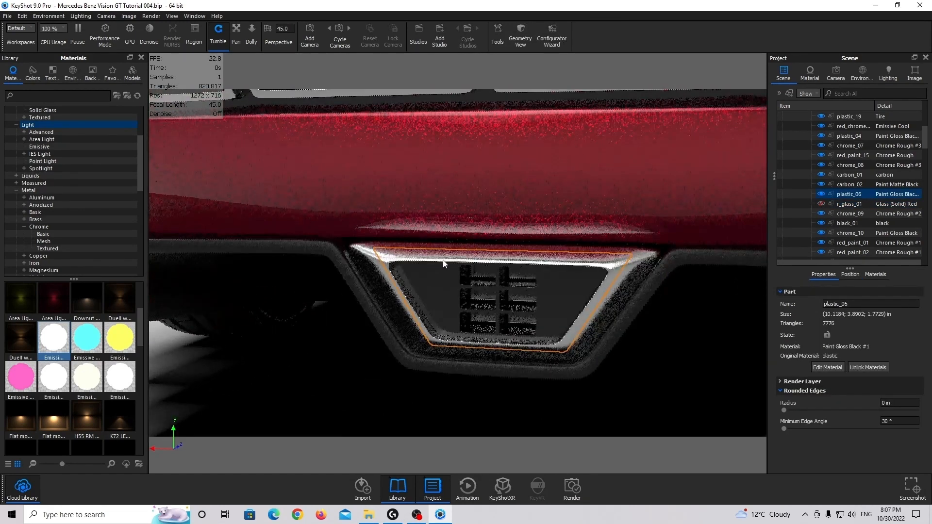
{"action": "right_click", "coordinate": [444, 261]}
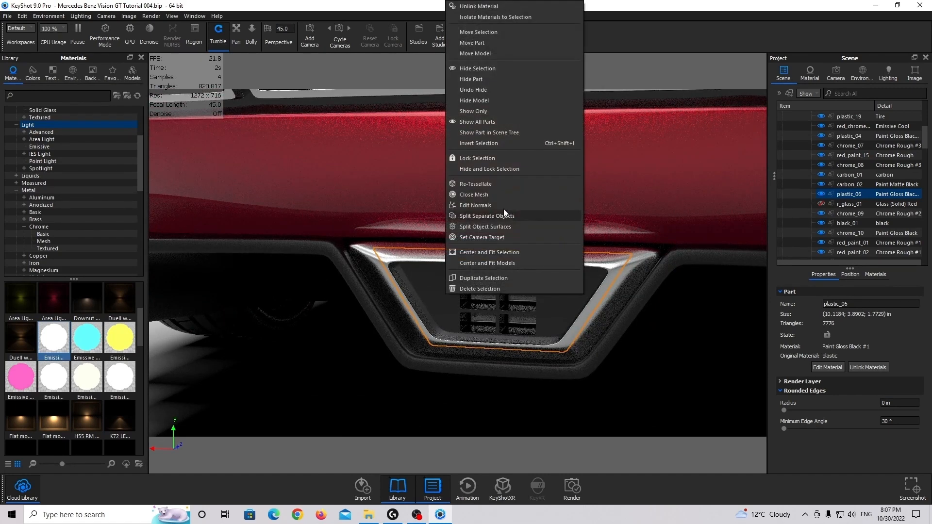
{"action": "left_click", "coordinate": [503, 120]}
Hide the taillight glass r_glass_03, then link the strip red_chrome_02 and the diffuser light r_glass_01 to the Emissive Cool material
{"action": "scroll", "coordinate": [510, 223], "scroll_direction": "down", "scroll_amount": 3}
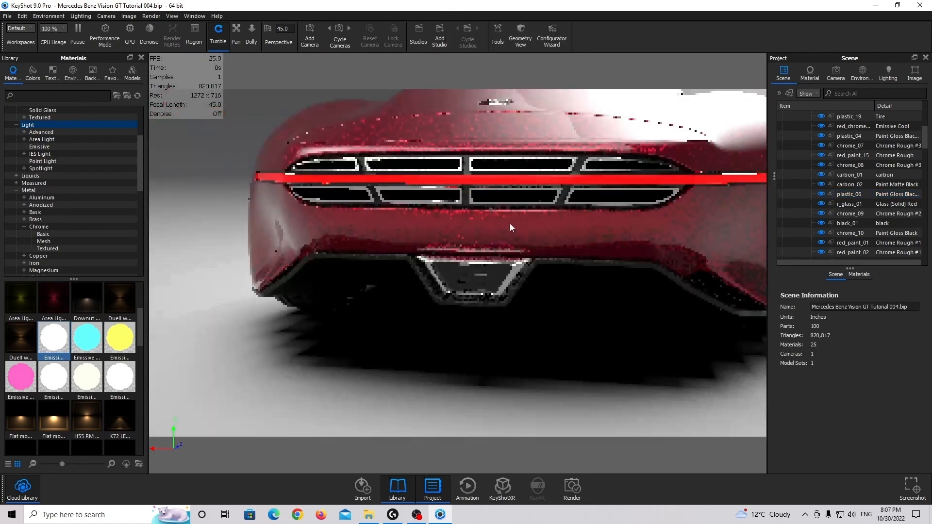
{"action": "right_click", "coordinate": [522, 176]}
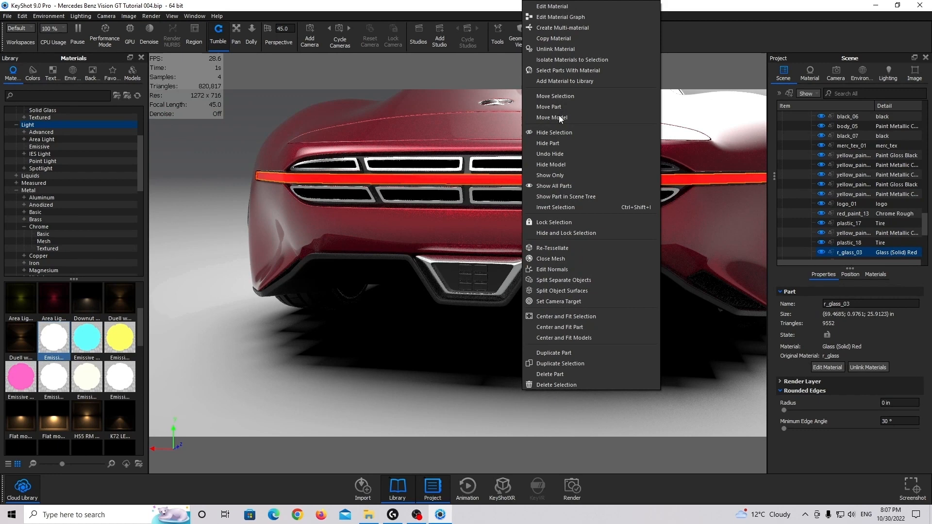
{"action": "left_click", "coordinate": [553, 142]}
{"action": "left_click", "coordinate": [513, 182]}
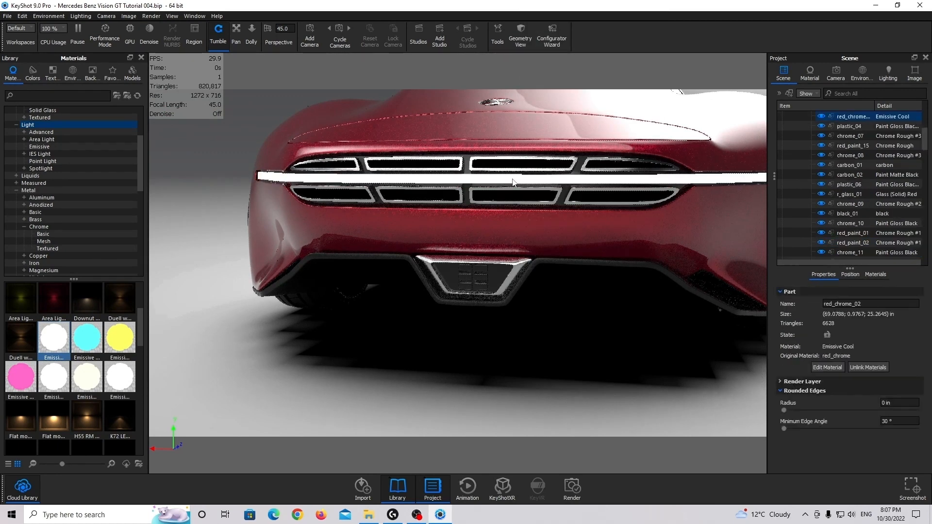
{"action": "left_click", "coordinate": [483, 267], "text": "ctrl"}
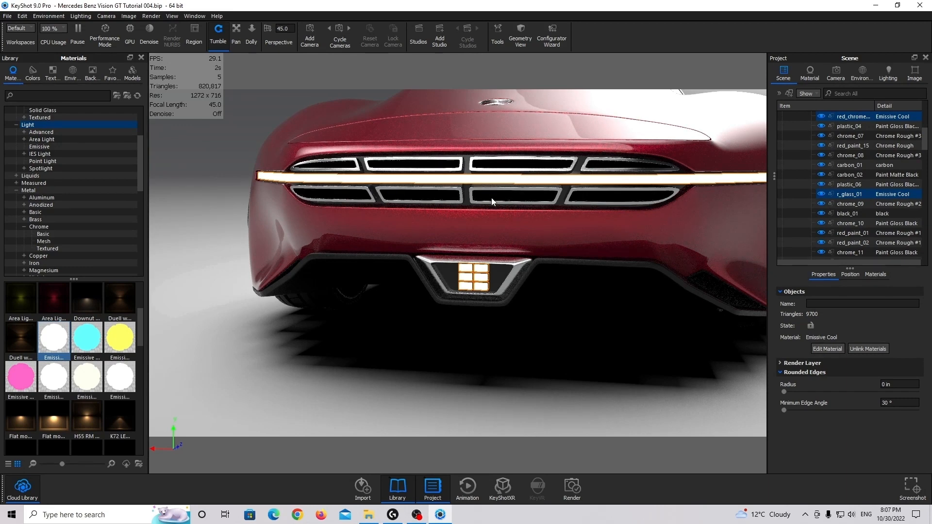
{"action": "right_click", "coordinate": [486, 182]}
{"action": "left_click", "coordinate": [543, 300]}
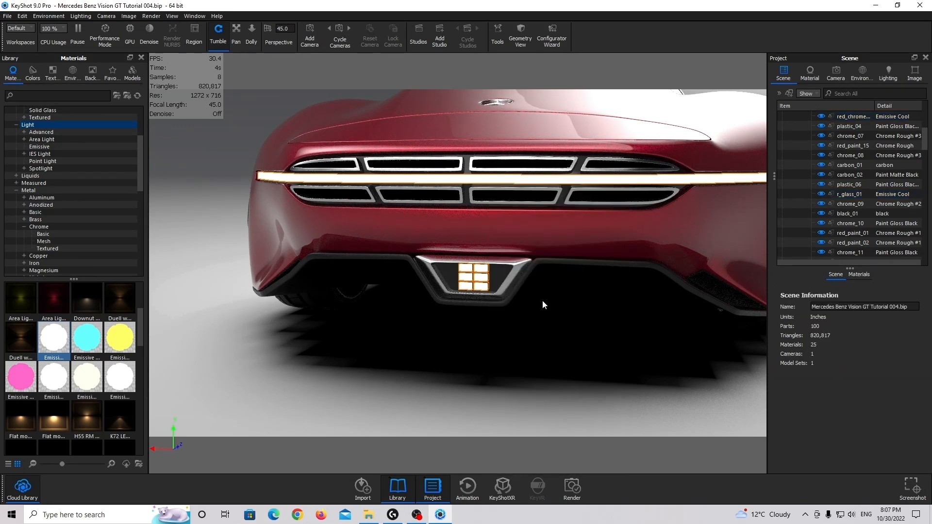
Unlink the rear diffuser light r_glass_01 from the shared Emissive Cool material and open its own material for editing
{"action": "left_click", "coordinate": [484, 271]}
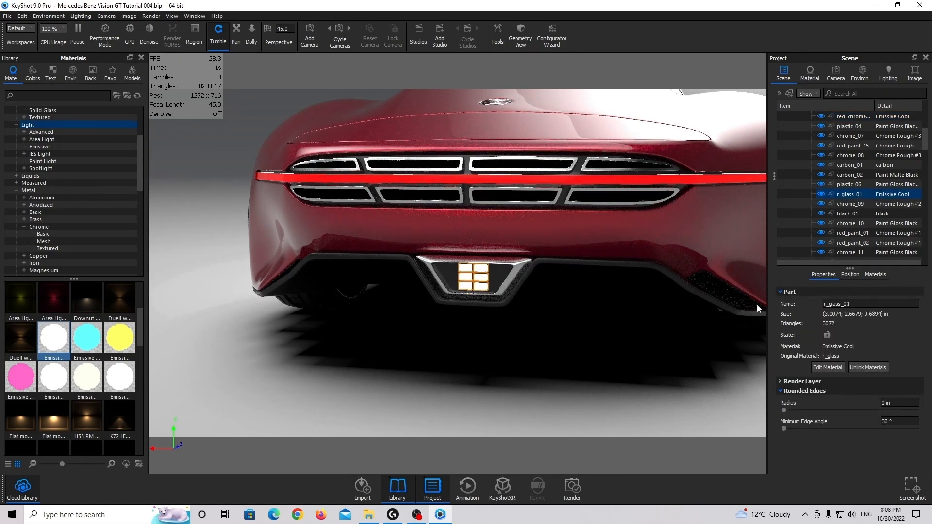
{"action": "left_click", "coordinate": [862, 368]}
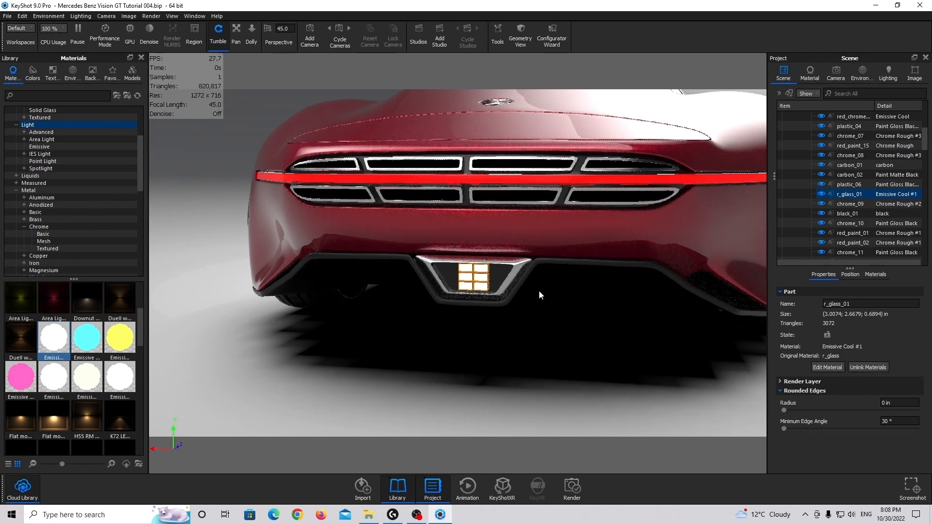
{"action": "double_click", "coordinate": [480, 276]}
{"action": "left_click", "coordinate": [919, 176]}
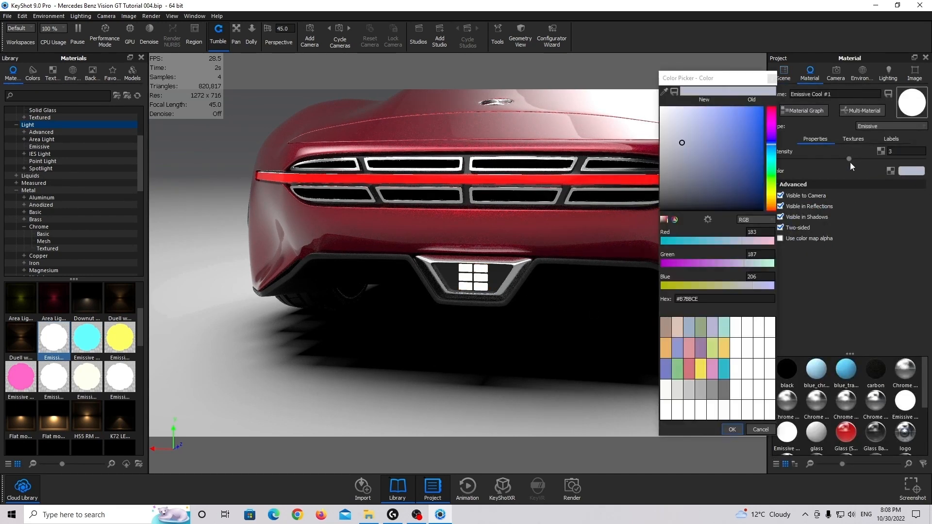
{"action": "left_click_drag", "start_coordinate": [746, 119], "coordinate": [786, 84]}
{"action": "left_click_drag", "start_coordinate": [769, 131], "coordinate": [770, 108]}
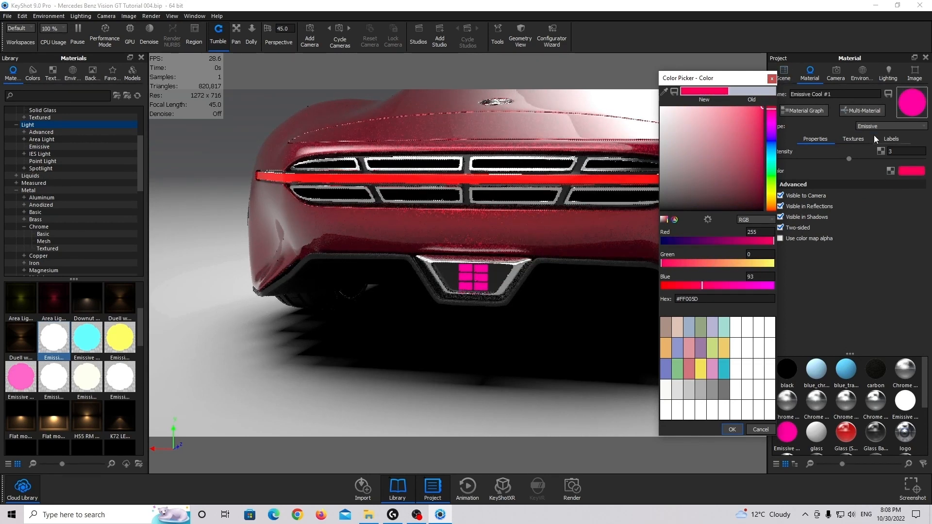
{"action": "left_click", "coordinate": [772, 79]}
Set the diffuser light's emissive color to pinkish red #FF0039
{"action": "left_click", "coordinate": [910, 171]}
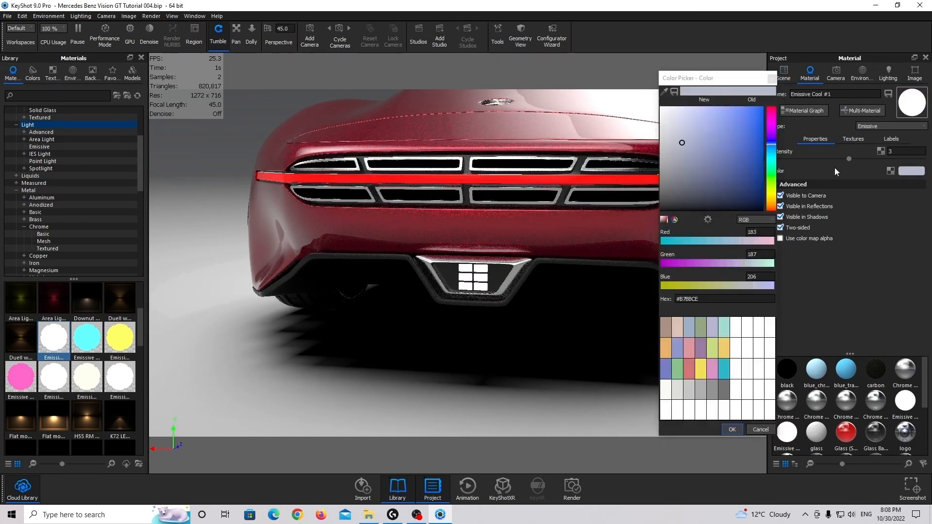
{"action": "left_click_drag", "start_coordinate": [743, 131], "coordinate": [855, 44]}
{"action": "left_click_drag", "start_coordinate": [771, 144], "coordinate": [772, 109]}
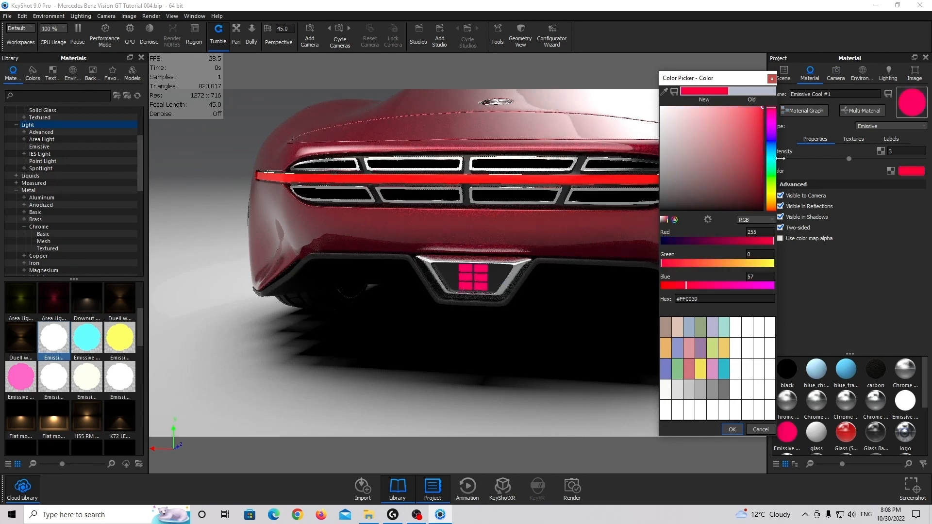
{"action": "left_click", "coordinate": [732, 429]}
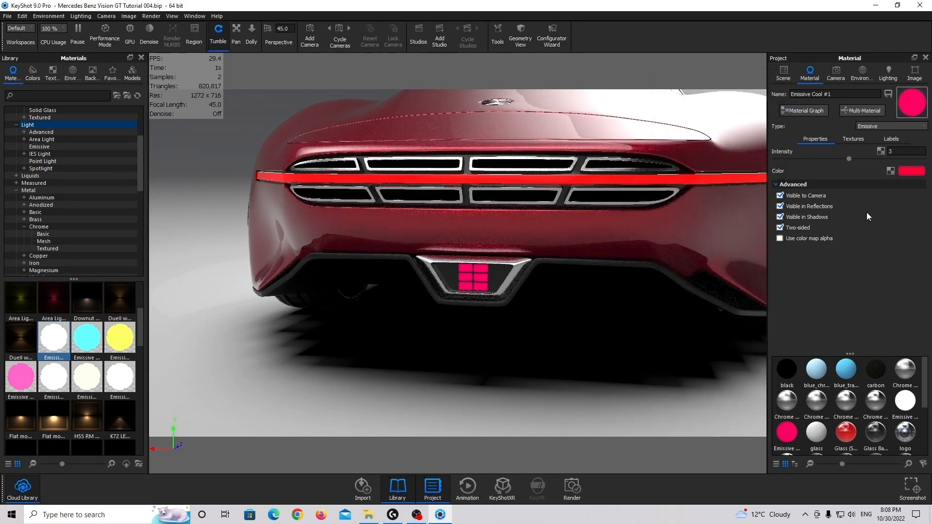
Set the diffuser light's emissive intensity to 1
{"action": "left_click", "coordinate": [898, 152]}
{"action": "key", "text": "BackSpace"}
{"action": "type", "text": "1"}
{"action": "key", "text": "Return"}
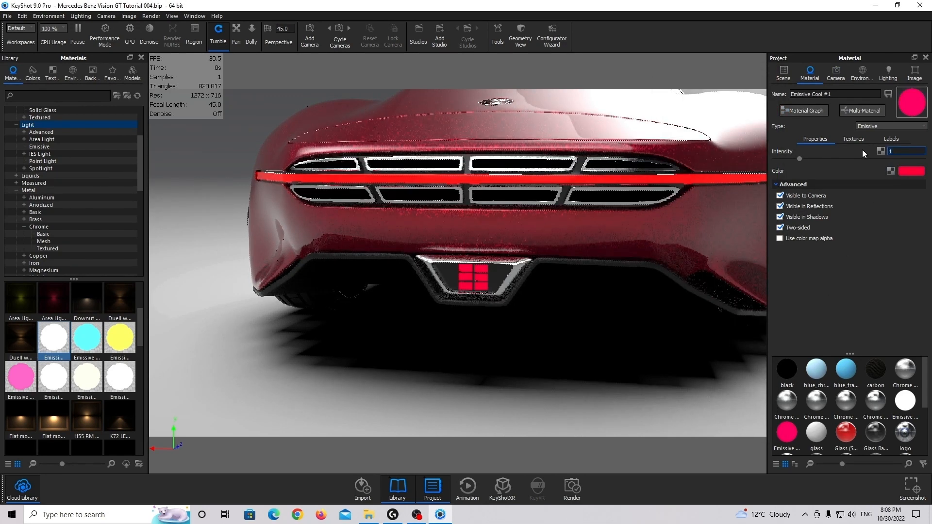
Compare emissive intensities of 2 and 3 on the diffuser light from a rear three-quarter view, settling on 2
{"action": "left_click_drag", "start_coordinate": [562, 215], "coordinate": [537, 214]}
{"action": "left_click_drag", "start_coordinate": [898, 152], "coordinate": [821, 153]}
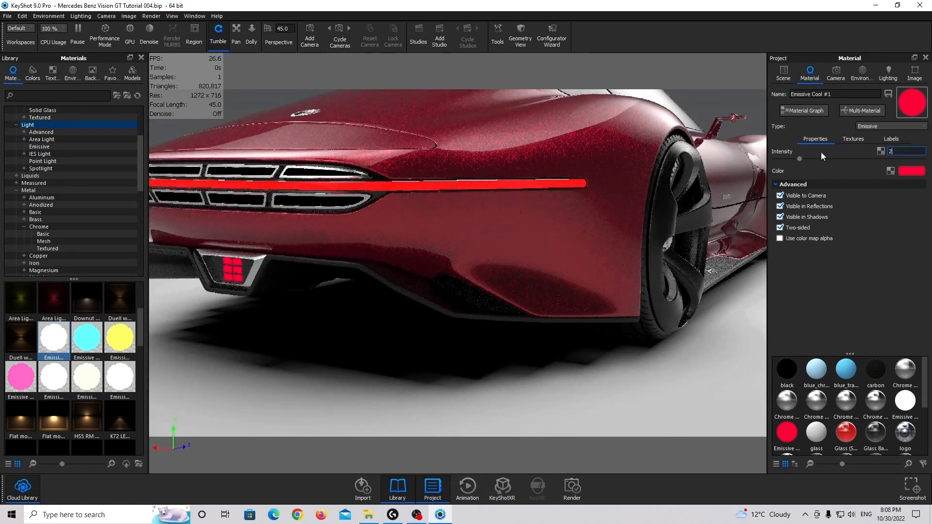
{"action": "type", "text": "2"}
{"action": "key", "text": "Return"}
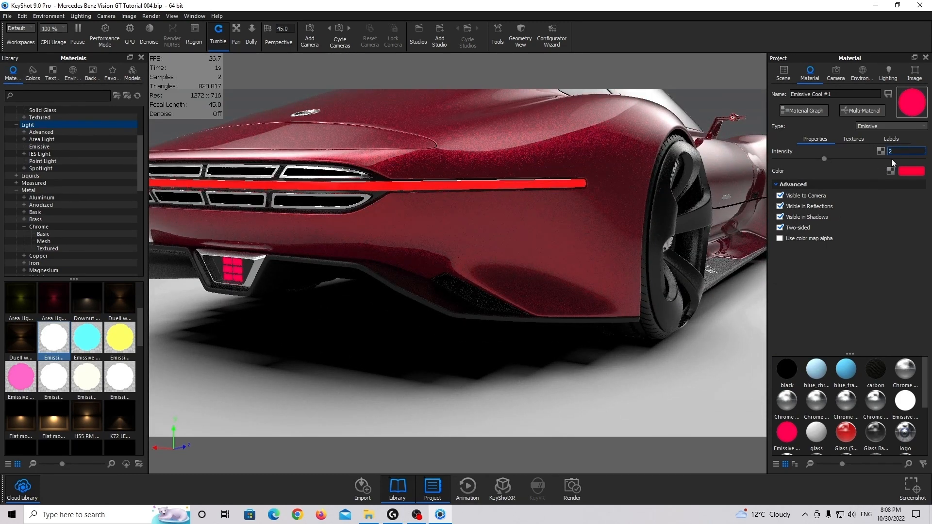
{"action": "type", "text": "3"}
{"action": "key", "text": "Return"}
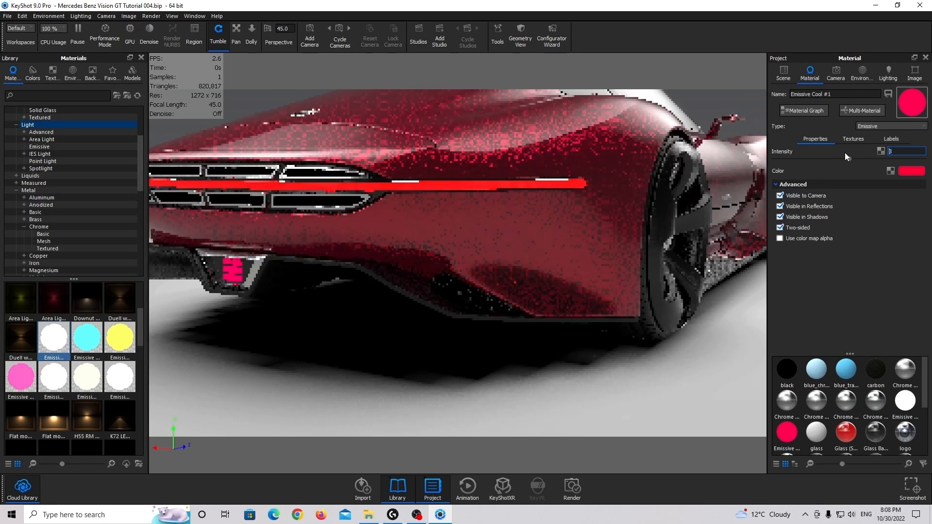
{"action": "type", "text": "2"}
{"action": "key", "text": "Return"}
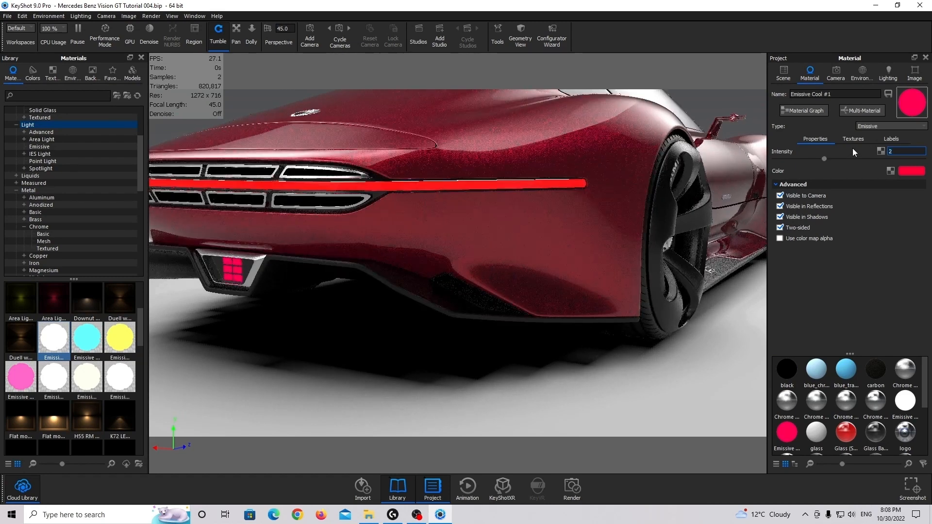
Set the diffuser light's emissive color to pure-looking red #FF0D09
{"action": "left_click", "coordinate": [911, 171]}
{"action": "left_click_drag", "start_coordinate": [725, 111], "coordinate": [763, 68]}
{"action": "left_click_drag", "start_coordinate": [775, 201], "coordinate": [777, 215]}
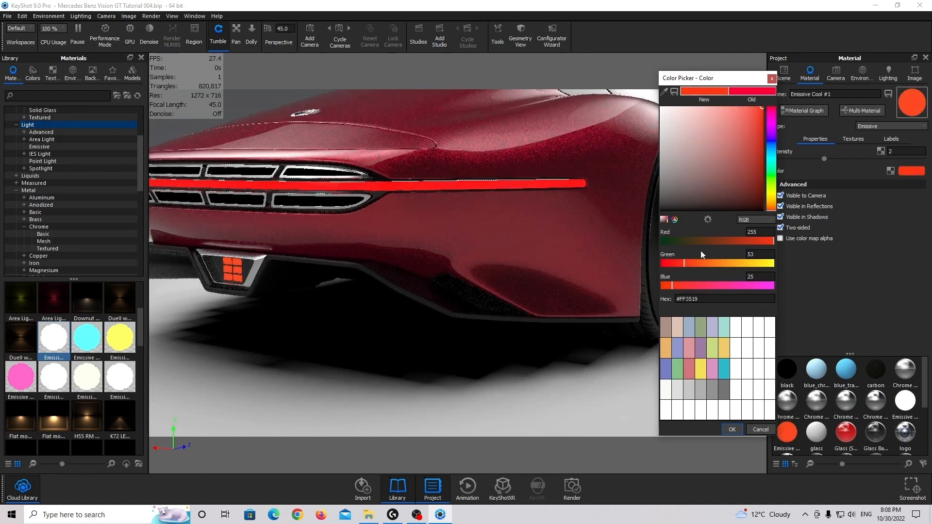
{"action": "left_click_drag", "start_coordinate": [680, 263], "coordinate": [665, 286]}
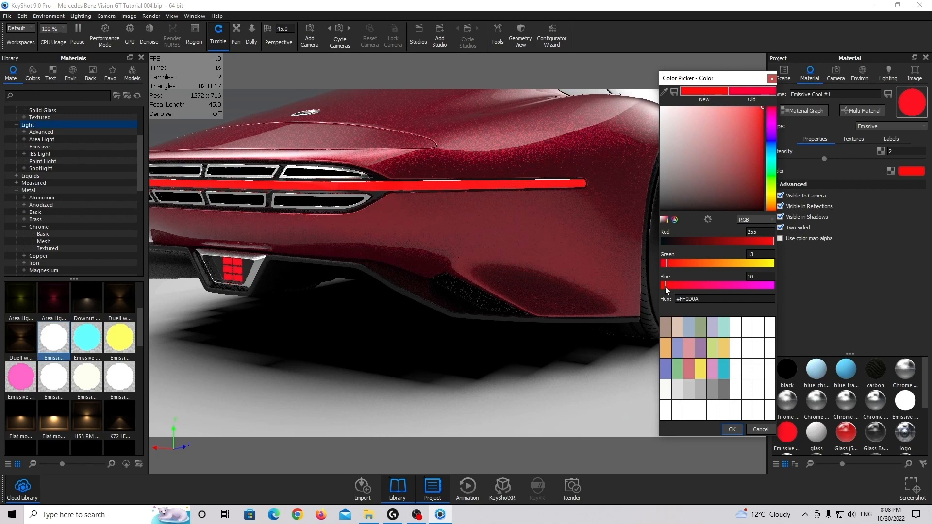
{"action": "left_click", "coordinate": [740, 426]}
Review the whole car from the rear and side, then examine the material on the hood's fuel cap
{"action": "scroll", "coordinate": [395, 276], "scroll_direction": "down", "scroll_amount": 5}
{"action": "middle_click_drag", "start_coordinate": [395, 276], "coordinate": [415, 284]}
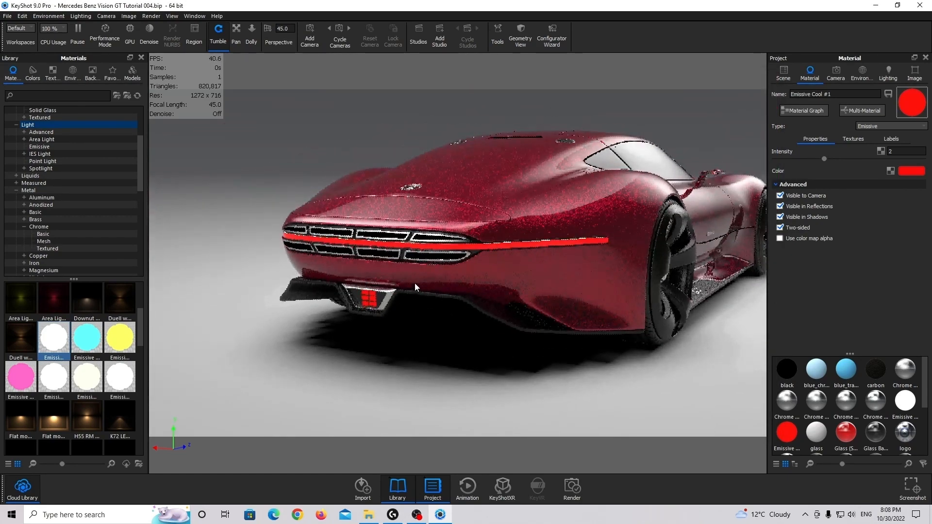
{"action": "left_click_drag", "start_coordinate": [415, 287], "coordinate": [478, 309]}
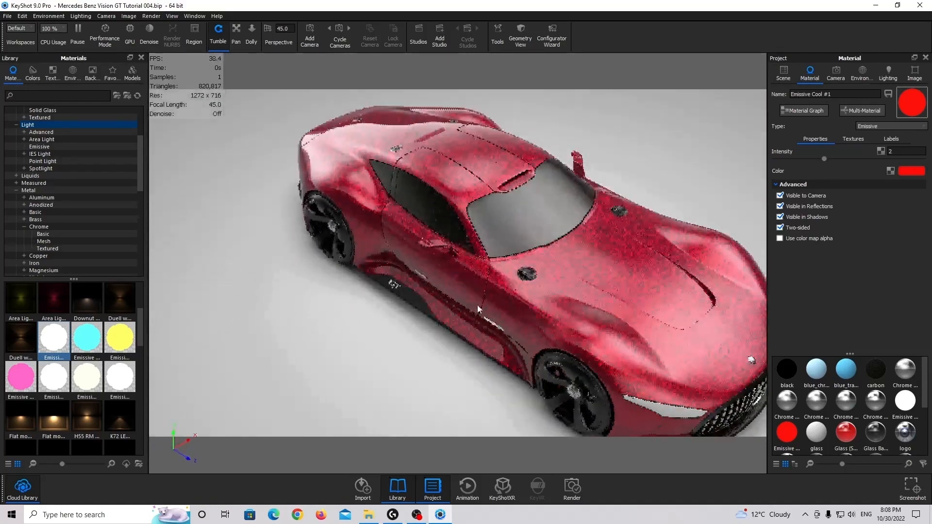
{"action": "scroll", "coordinate": [478, 309], "scroll_direction": "up", "scroll_amount": 10}
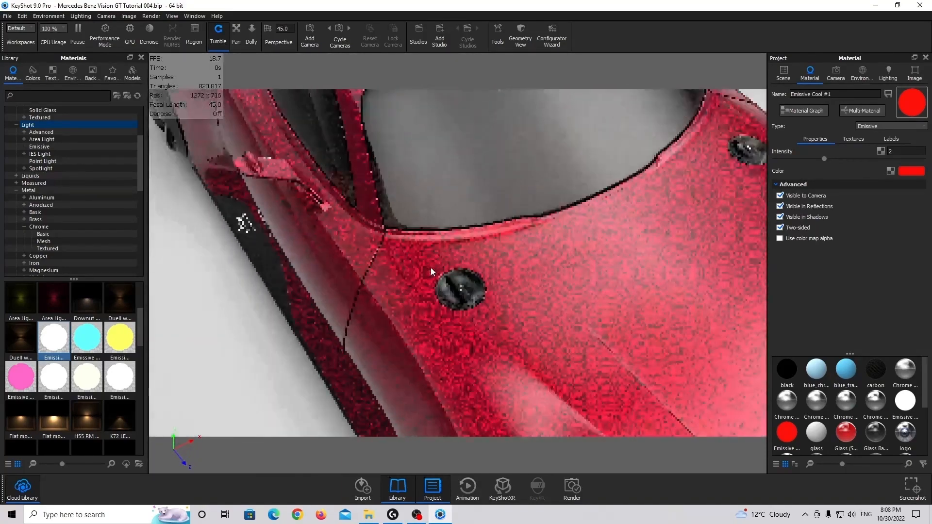
{"action": "scroll", "coordinate": [430, 267], "scroll_direction": "up", "scroll_amount": 6}
{"action": "left_click", "coordinate": [513, 251]}
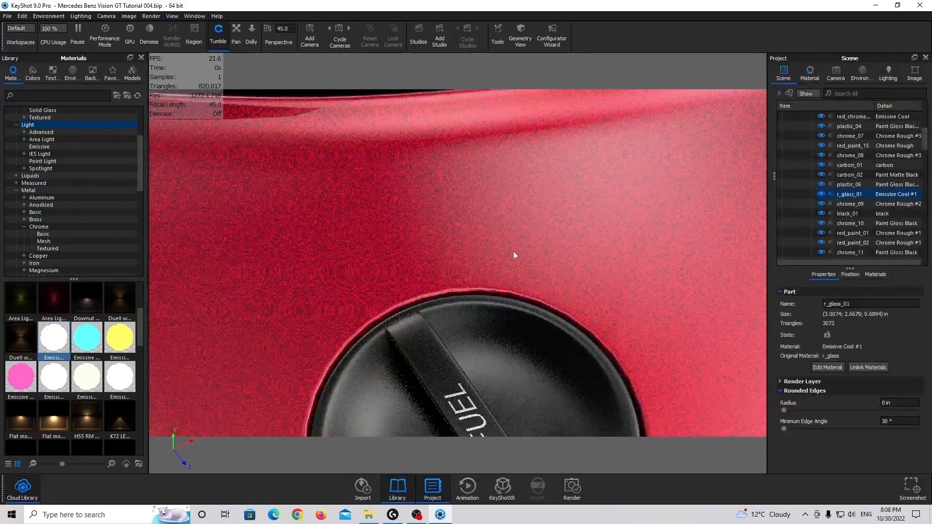
{"action": "left_click", "coordinate": [465, 297]}
{"action": "scroll", "coordinate": [466, 296], "scroll_direction": "down", "scroll_amount": 5}
{"action": "middle_click_drag", "start_coordinate": [482, 293], "coordinate": [452, 249]}
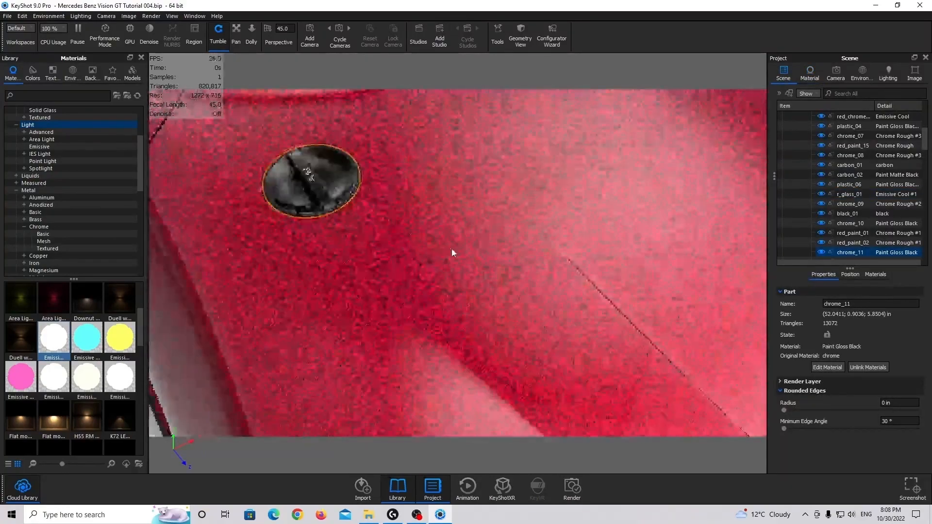
Examine the car's front end around the grille, hood badge and headlight
{"action": "scroll", "coordinate": [452, 249], "scroll_direction": "down", "scroll_amount": 5}
{"action": "left_click_drag", "start_coordinate": [466, 265], "coordinate": [350, 197]}
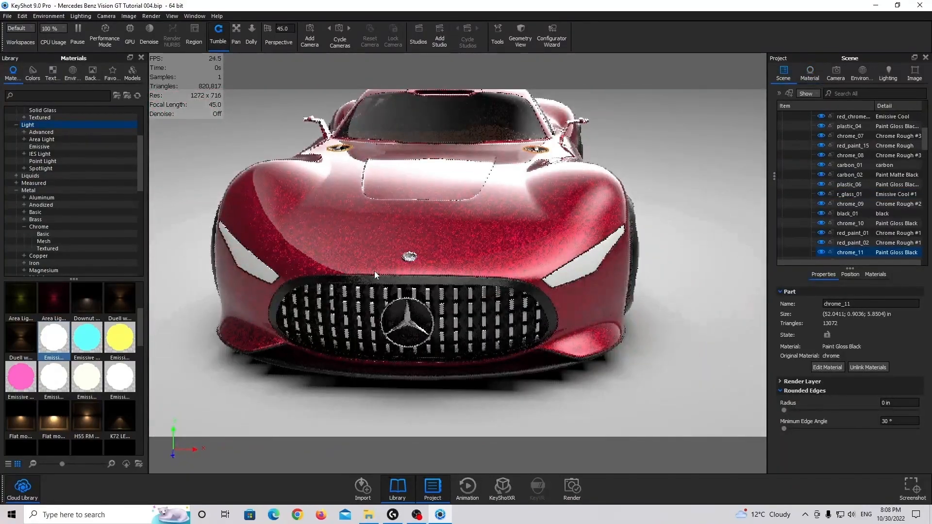
{"action": "scroll", "coordinate": [381, 272], "scroll_direction": "up", "scroll_amount": 5}
{"action": "scroll", "coordinate": [381, 272], "scroll_direction": "up", "scroll_amount": 5}
{"action": "scroll", "coordinate": [311, 249], "scroll_direction": "down", "scroll_amount": 7}
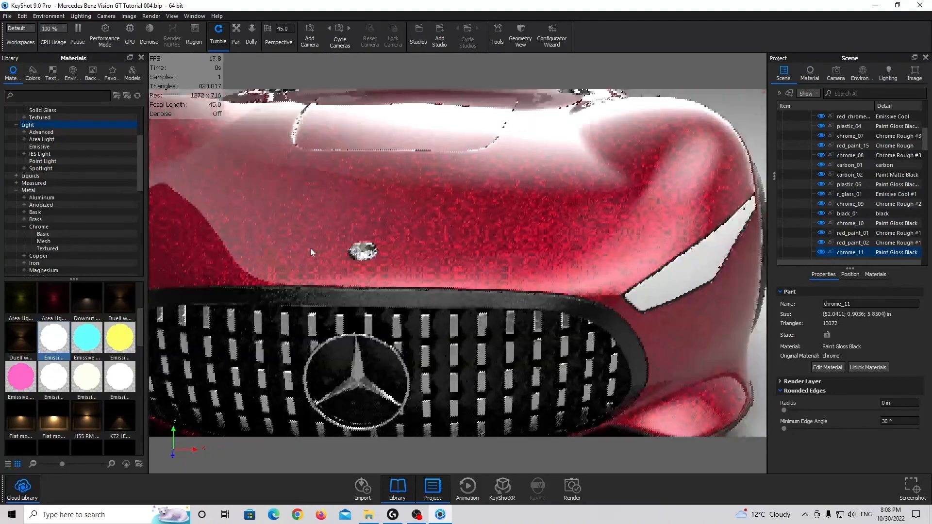
{"action": "left_click_drag", "start_coordinate": [391, 252], "coordinate": [348, 246]}
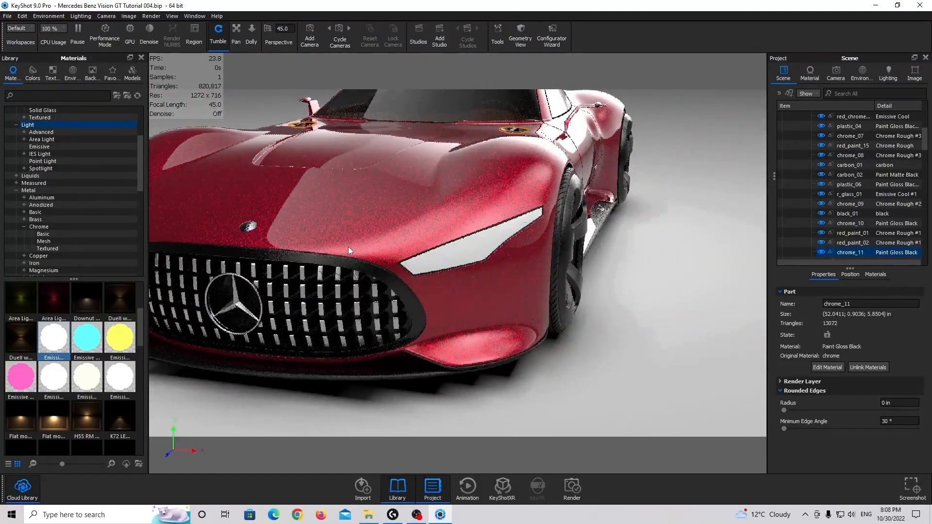
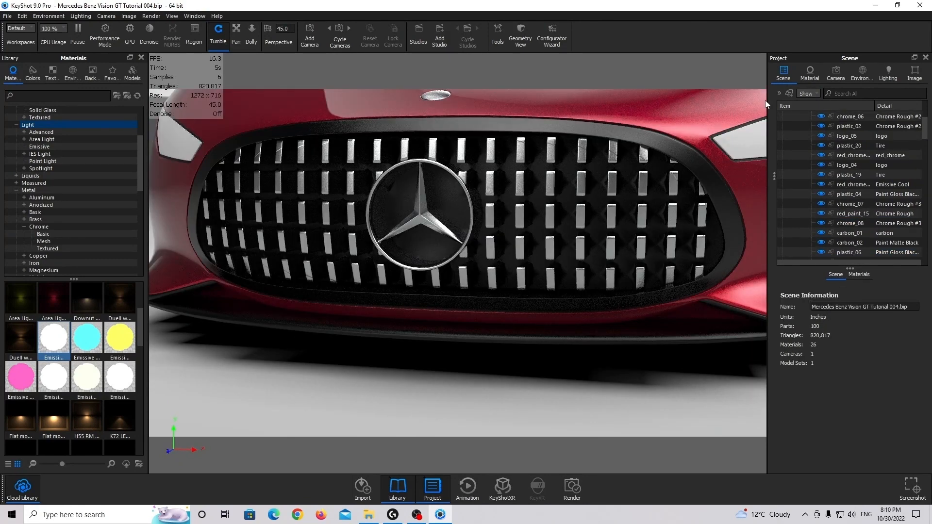
Set the specular color of the grille backing's Paint Matte Black material to gray #7D7D7D
{"action": "left_click", "coordinate": [452, 188]}
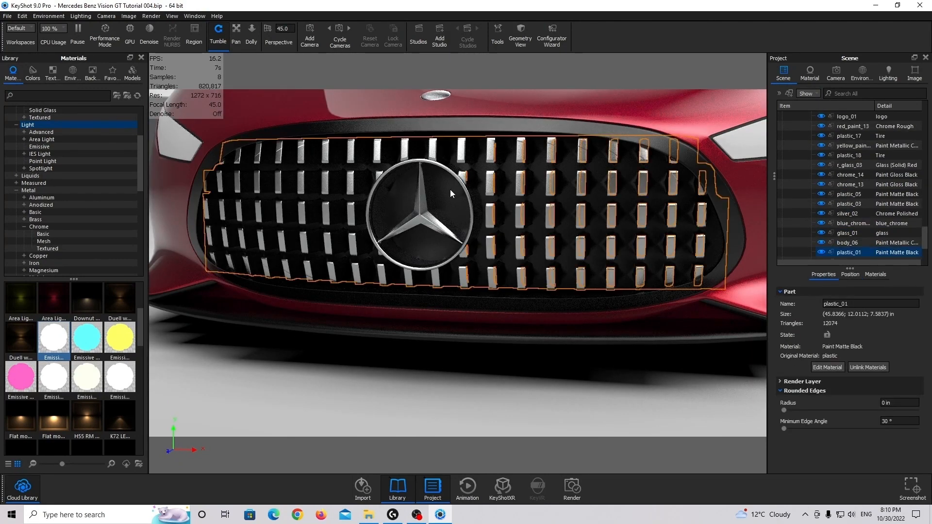
{"action": "double_click", "coordinate": [450, 189]}
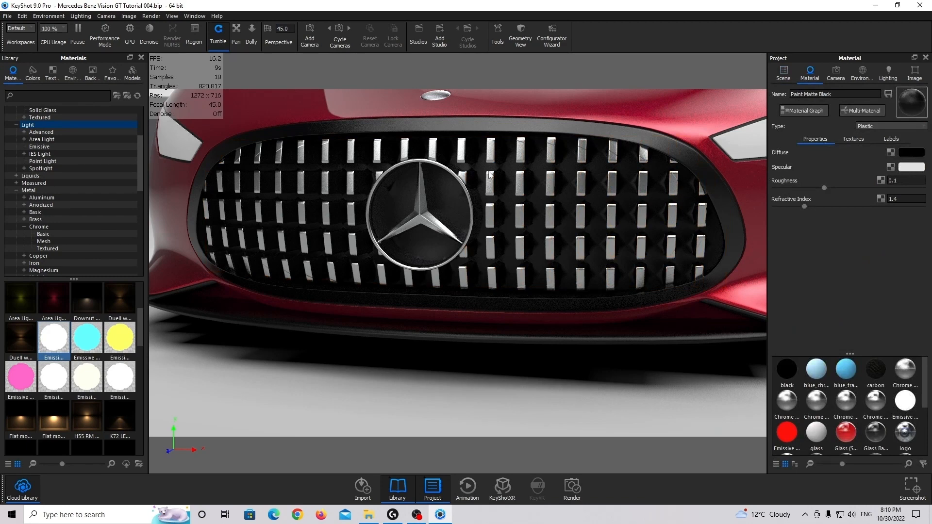
{"action": "left_click", "coordinate": [911, 167]}
{"action": "mouse_move", "coordinate": [757, 145]}
{"action": "left_mouse_down"}
{"action": "mouse_move", "coordinate": [591, 167]}
{"action": "mouse_move", "coordinate": [581, 190]}
{"action": "left_mouse_up"}
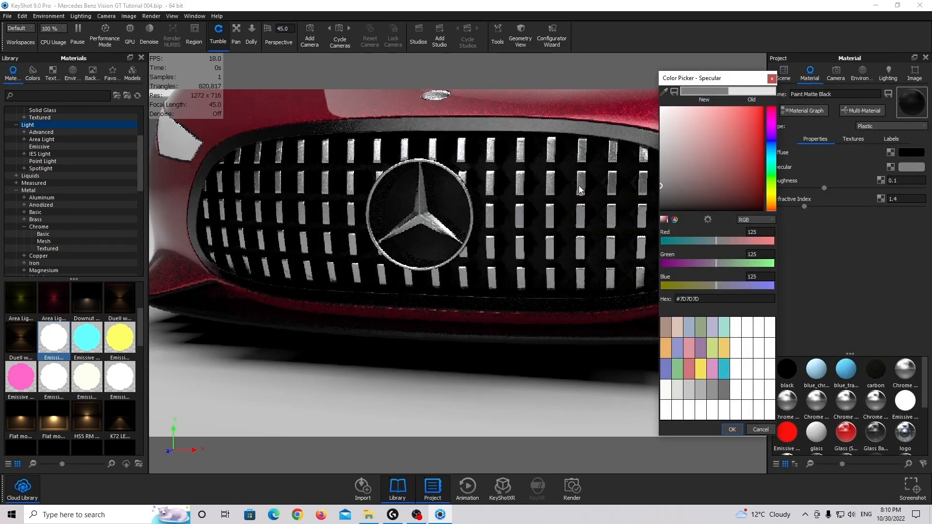
{"action": "left_click", "coordinate": [732, 430]}
Examine the front end, grille, front wheel and headlight from several angles
{"action": "scroll", "coordinate": [607, 352], "scroll_direction": "down", "scroll_amount": 5}
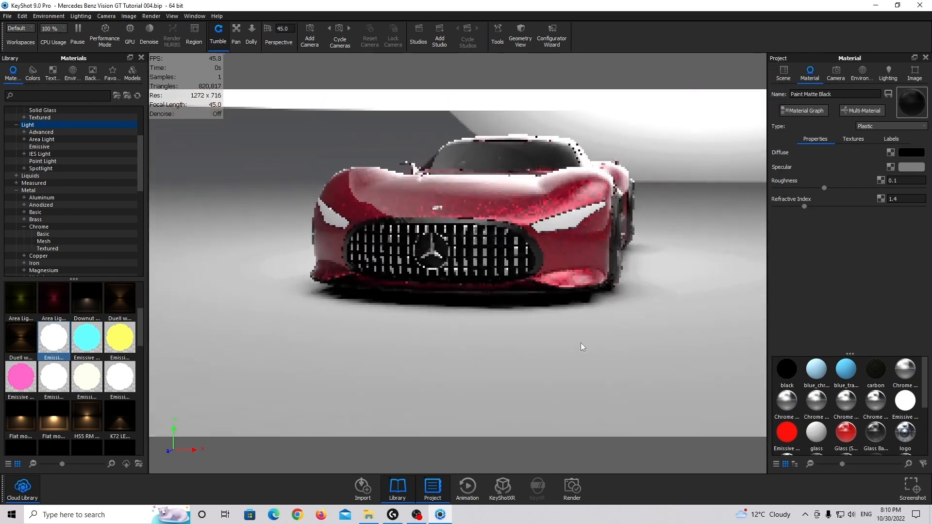
{"action": "left_click_drag", "start_coordinate": [581, 343], "coordinate": [478, 338]}
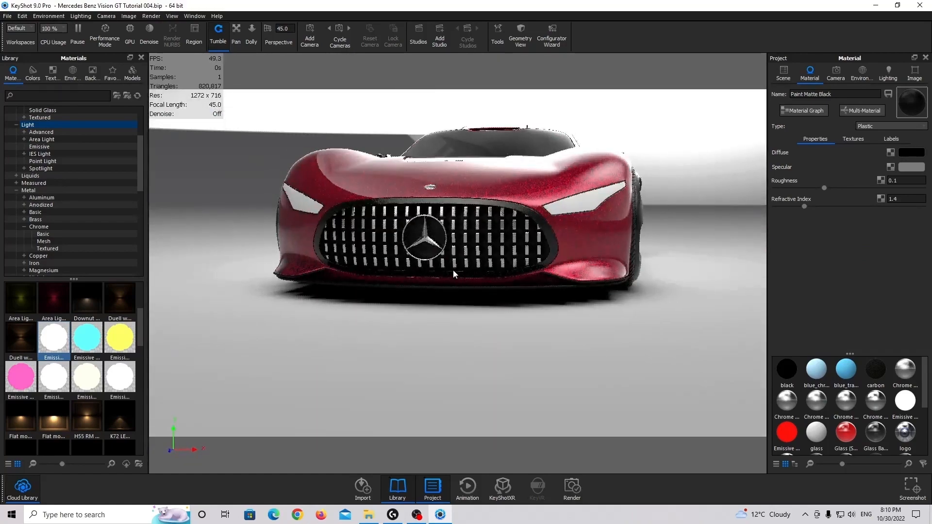
{"action": "scroll", "coordinate": [522, 193], "scroll_direction": "up", "scroll_amount": 5}
{"action": "left_click_drag", "start_coordinate": [521, 193], "coordinate": [339, 276]}
{"action": "left_click", "coordinate": [343, 280]}
{"action": "scroll", "coordinate": [340, 276], "scroll_direction": "down", "scroll_amount": 6}
{"action": "left_click_drag", "start_coordinate": [250, 245], "coordinate": [477, 257]}
{"action": "left_click", "coordinate": [300, 238]}
{"action": "middle_click_drag", "start_coordinate": [410, 241], "coordinate": [196, 223]}
{"action": "scroll", "coordinate": [542, 242], "scroll_direction": "up", "scroll_amount": 10}
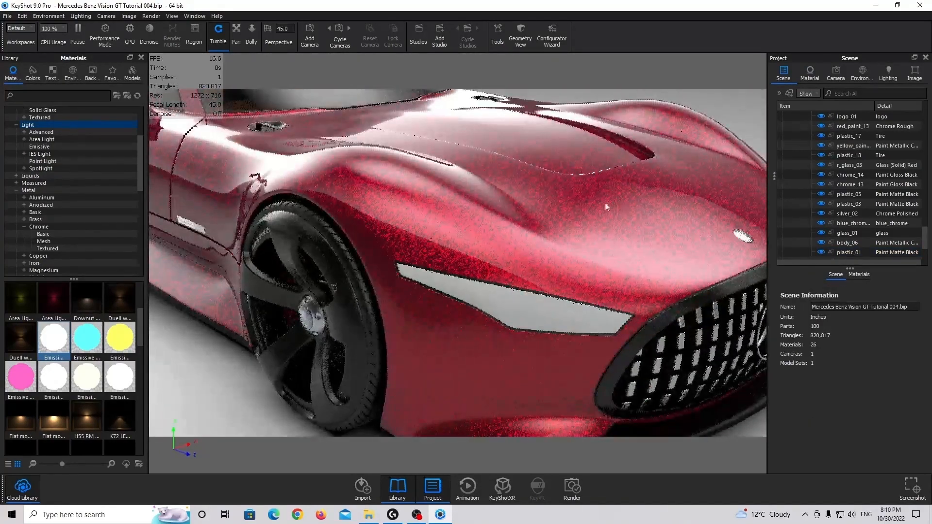
{"action": "left_click_drag", "start_coordinate": [605, 202], "coordinate": [497, 222]}
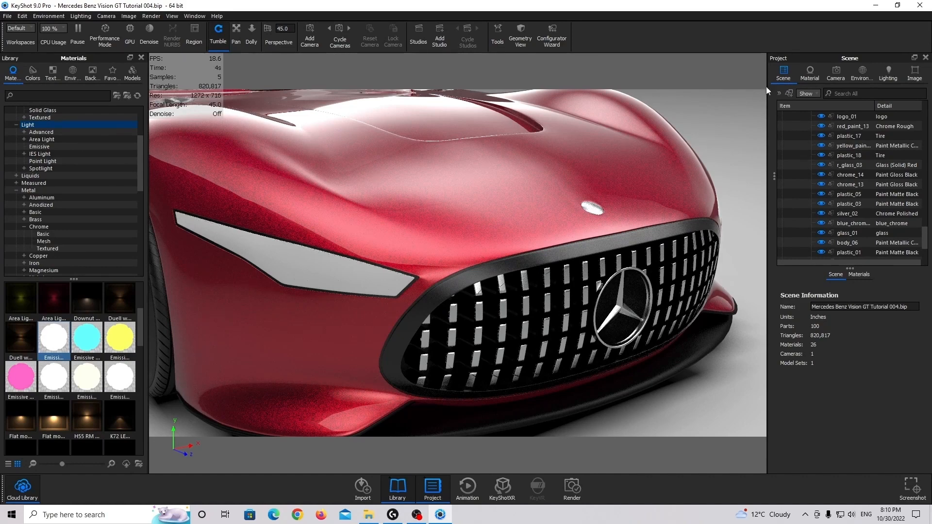
Search the material library for "basic" and apply Glass Basic White to the headlight cover glass_01
{"action": "left_click", "coordinate": [400, 270]}
{"action": "left_click_drag", "start_coordinate": [537, 239], "coordinate": [429, 243]}
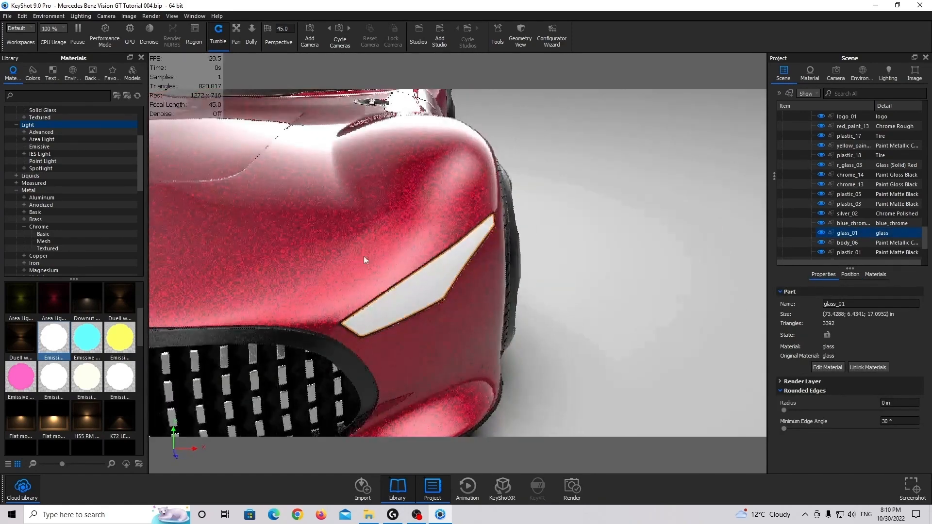
{"action": "left_click_drag", "start_coordinate": [363, 255], "coordinate": [407, 251]}
{"action": "scroll", "coordinate": [58, 145], "scroll_direction": "up", "scroll_amount": 1}
{"action": "left_click", "coordinate": [43, 133]}
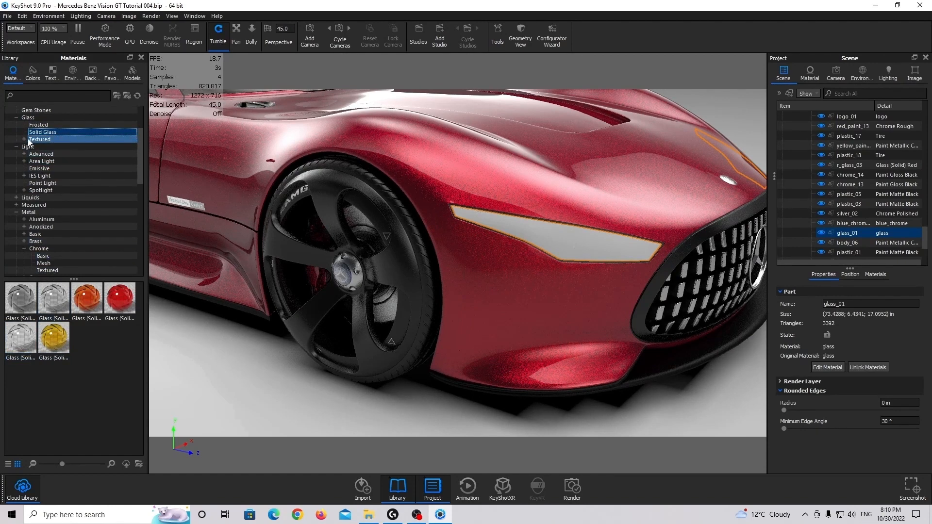
{"action": "left_click", "coordinate": [41, 95]}
{"action": "type", "text": "bas"}
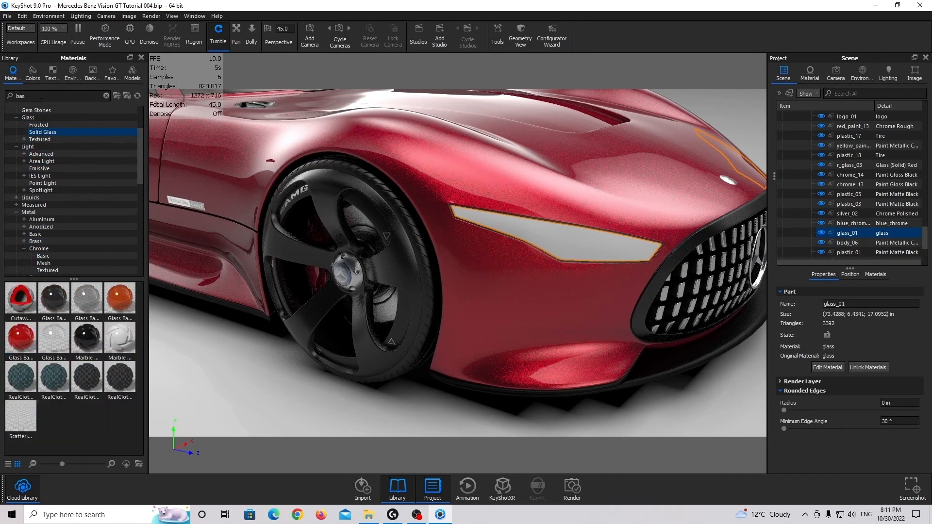
{"action": "type", "text": "ic"}
{"action": "left_click_drag", "start_coordinate": [54, 340], "coordinate": [838, 233]}
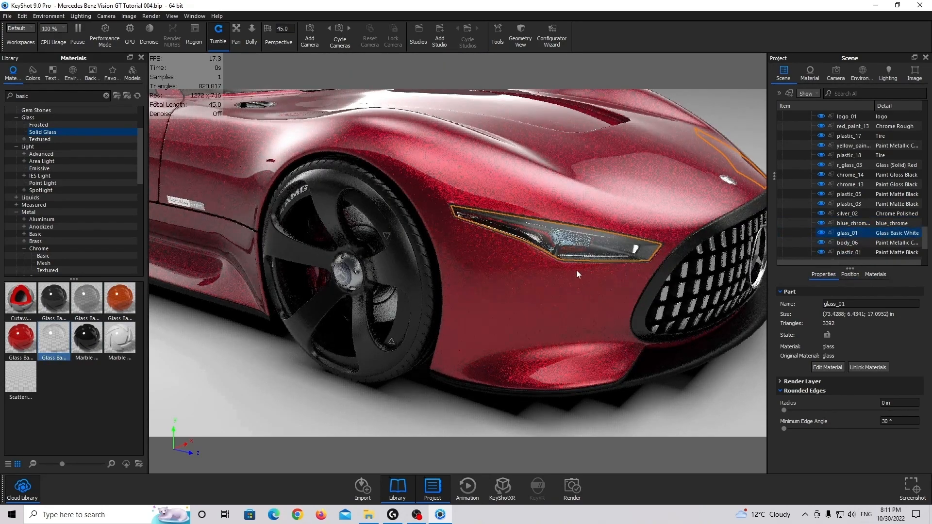
Hide the headlight cover glass to expose the parts inside the headlight
{"action": "left_click_drag", "start_coordinate": [576, 269], "coordinate": [475, 249]}
{"action": "right_click", "coordinate": [502, 238]}
{"action": "left_click", "coordinate": [555, 147]}
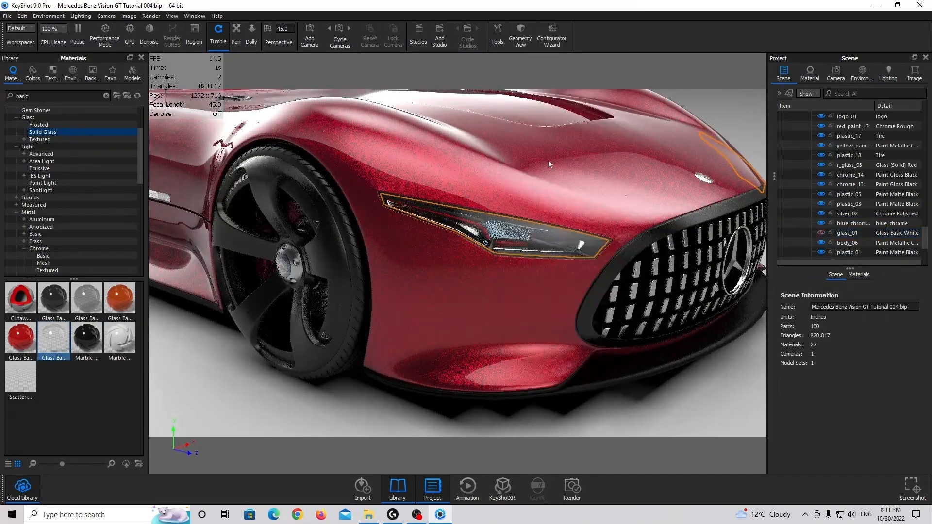
Search the material library for "chrome" and apply Chrome Polished to the headlight's red_chrome_01 trim strip
{"action": "scroll", "coordinate": [513, 229], "scroll_direction": "up", "scroll_amount": 5}
{"action": "scroll", "coordinate": [513, 232], "scroll_direction": "up", "scroll_amount": 2}
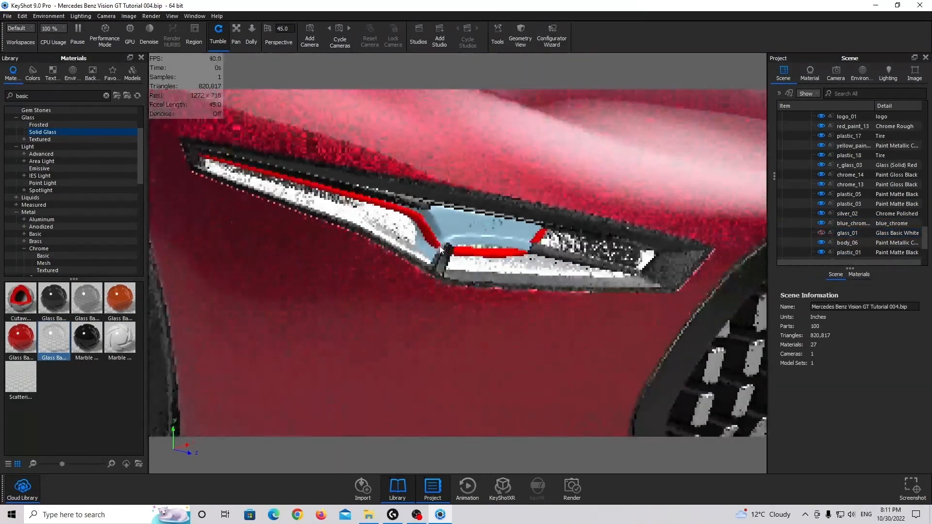
{"action": "left_click", "coordinate": [423, 226]}
{"action": "left_click", "coordinate": [412, 224]}
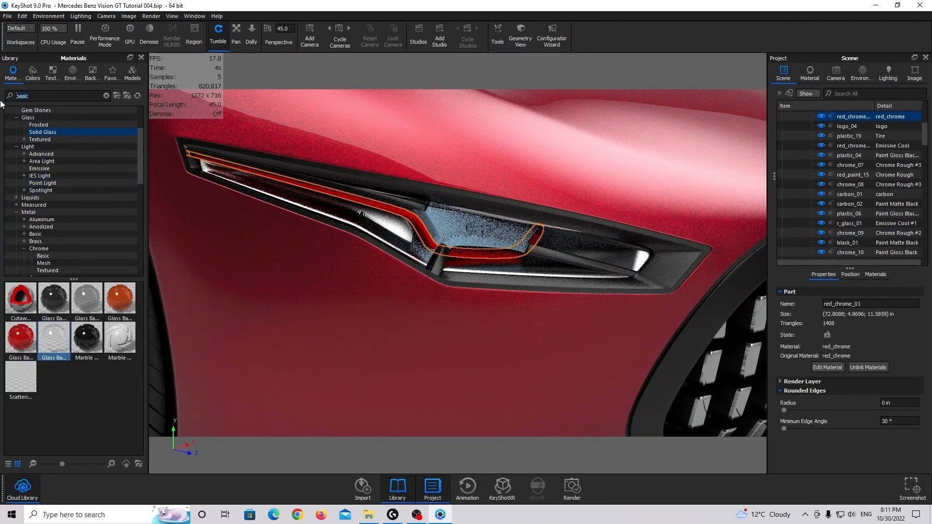
{"action": "type", "text": "chrome"}
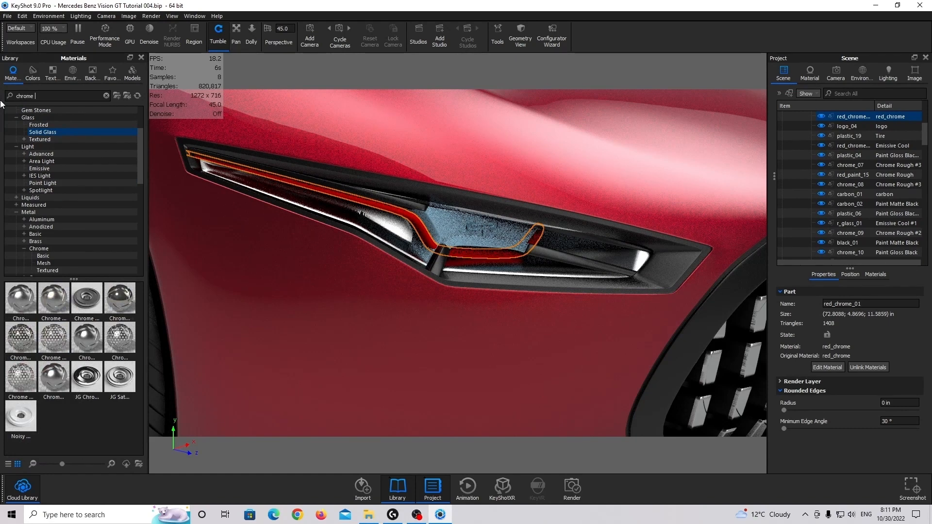
{"action": "left_click_drag", "start_coordinate": [119, 297], "coordinate": [849, 136]}
Switch the trim strip's chrome material to the Color metal type and make it orange-red
{"action": "double_click", "coordinate": [848, 136]}
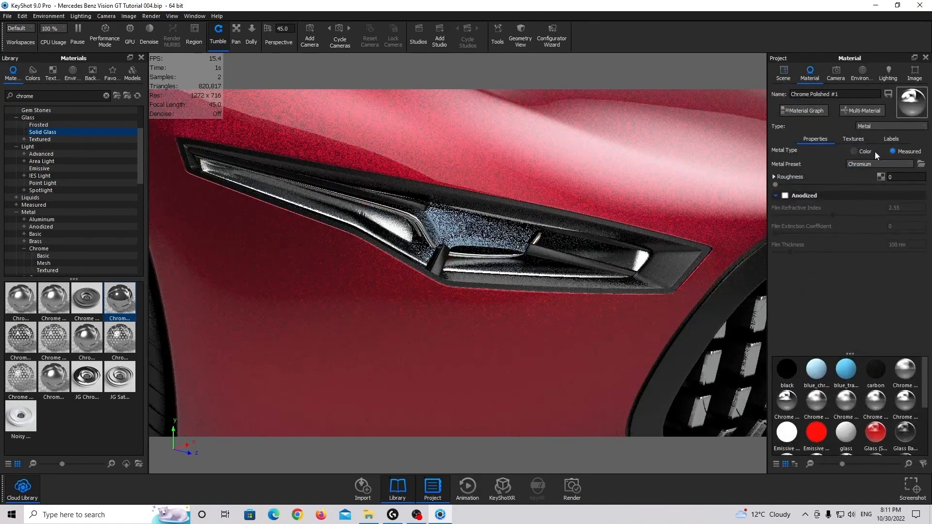
{"action": "left_click", "coordinate": [904, 165]}
{"action": "left_click_drag", "start_coordinate": [745, 165], "coordinate": [812, 80]}
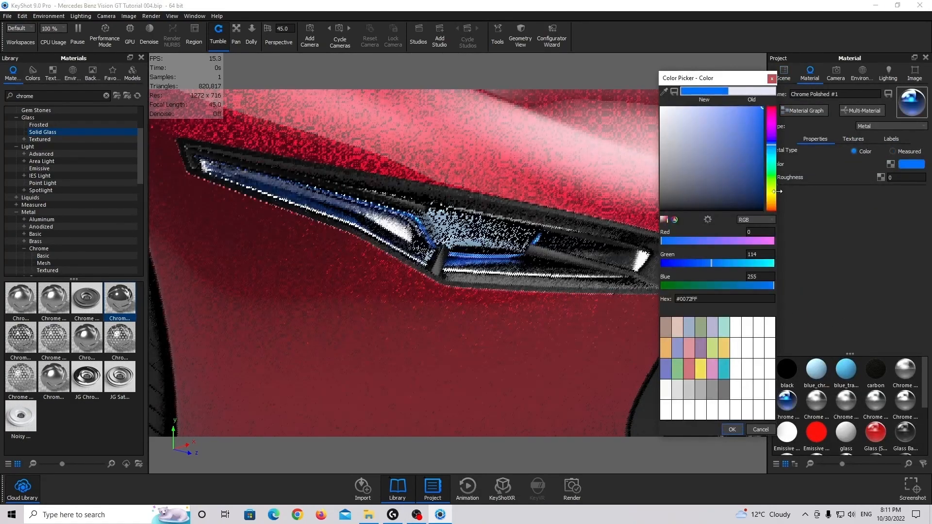
{"action": "left_click_drag", "start_coordinate": [777, 191], "coordinate": [771, 207]}
{"action": "left_click", "coordinate": [732, 429]}
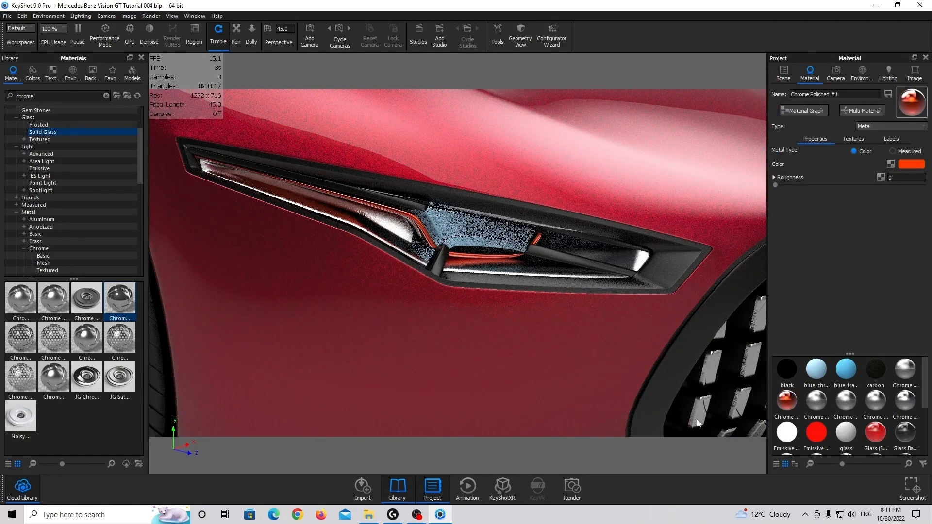
{"action": "left_click", "coordinate": [794, 75]}
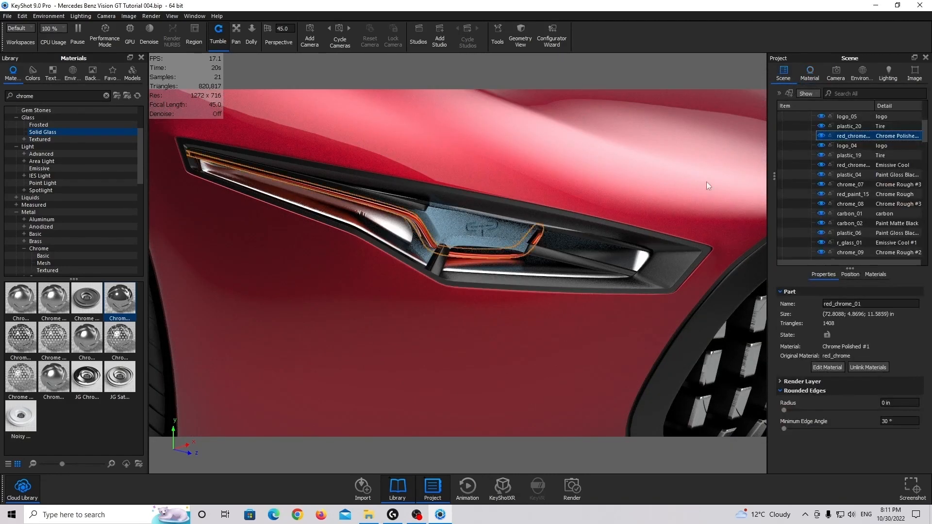
Apply the black metallic paint to the headlight's outer frame plastic_09 and inner bezel chrome_13 together
{"action": "left_click", "coordinate": [668, 241]}
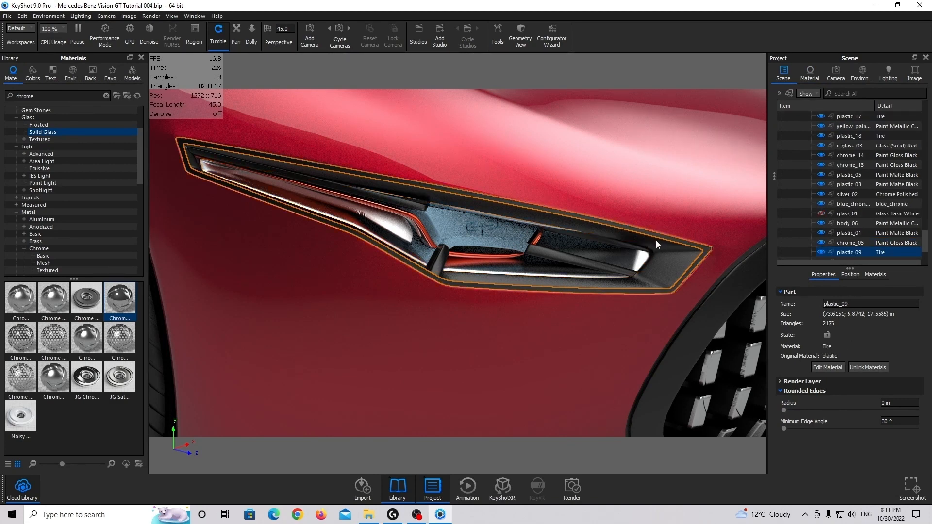
{"action": "left_click", "coordinate": [656, 243]}
{"action": "left_click", "coordinate": [683, 241], "text": "shift"}
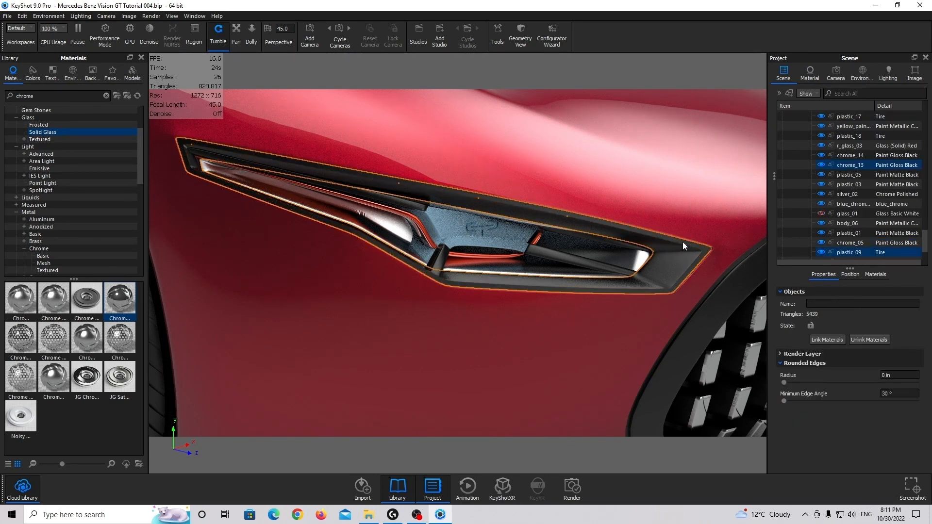
{"action": "scroll", "coordinate": [67, 187], "scroll_direction": "down", "scroll_amount": 6}
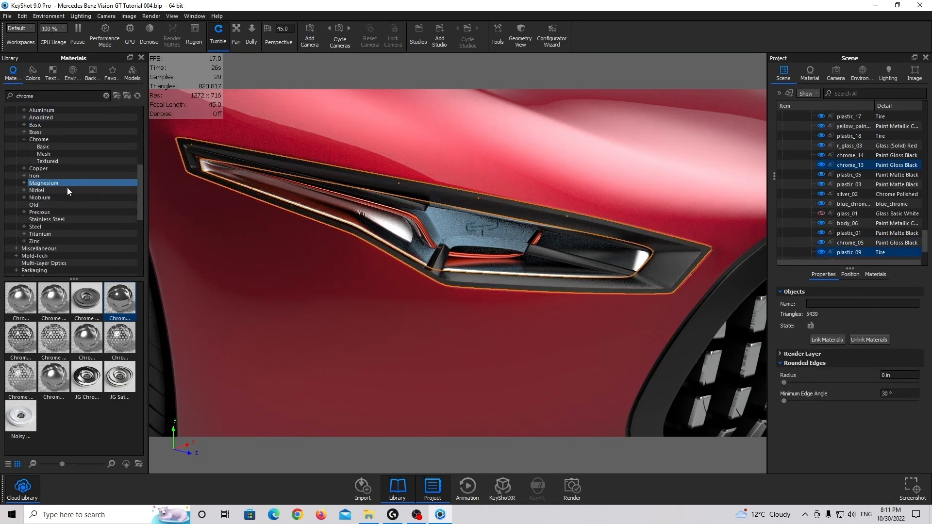
{"action": "left_click", "coordinate": [29, 205]}
{"action": "left_click", "coordinate": [35, 176]}
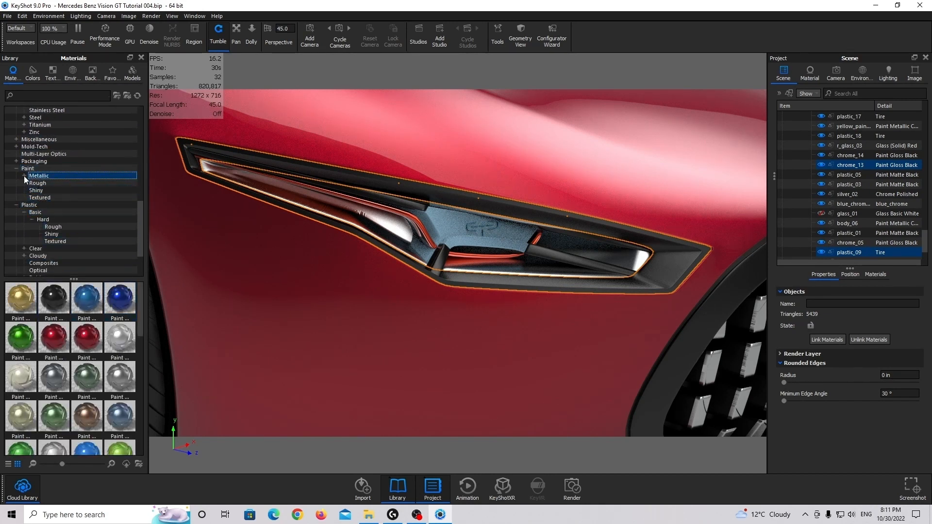
{"action": "left_click", "coordinate": [25, 176]}
{"action": "left_click", "coordinate": [51, 220]}
{"action": "left_click_drag", "start_coordinate": [54, 297], "coordinate": [851, 167]}
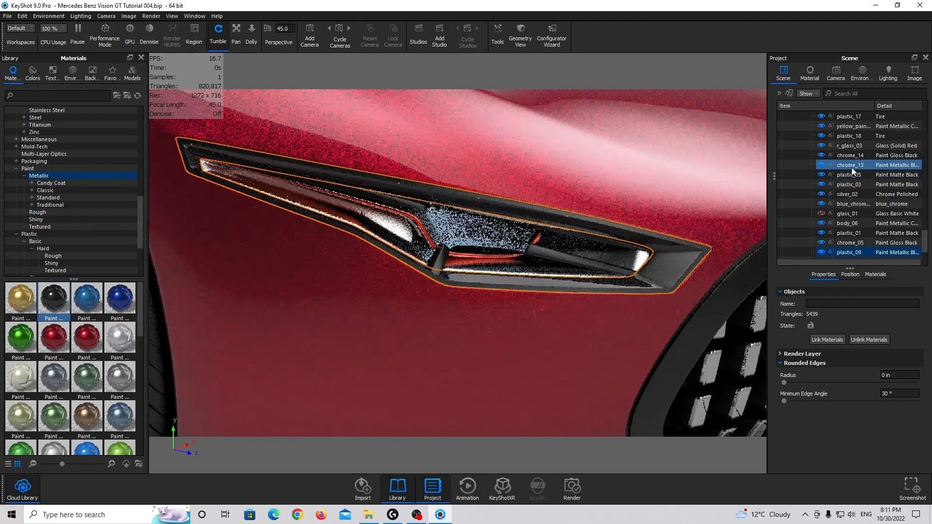
Check the inner bezel's metallic black paint settings and hide the bezel chrome_13
{"action": "double_click", "coordinate": [683, 264]}
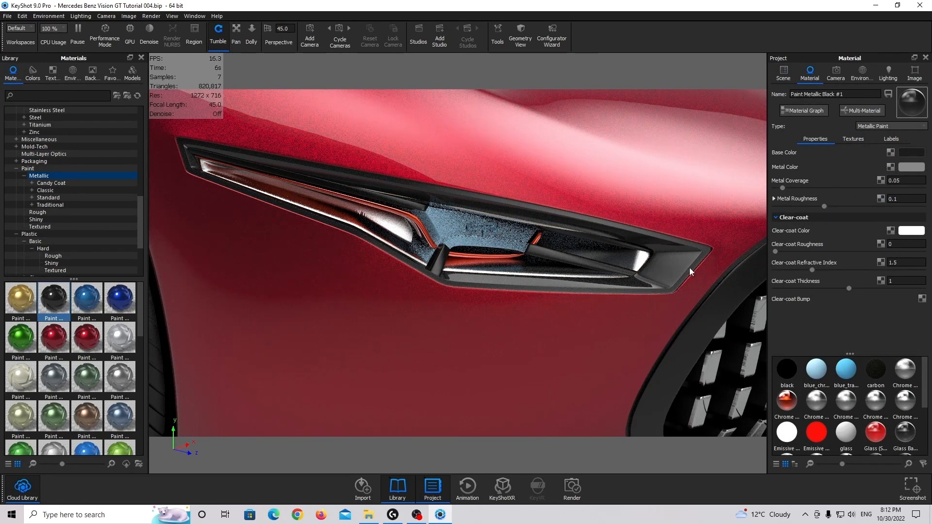
{"action": "left_click", "coordinate": [784, 72]}
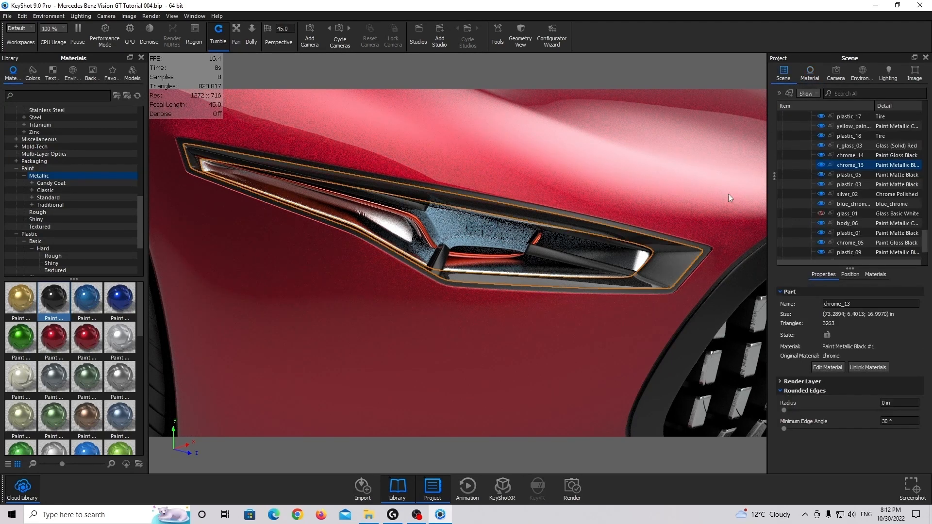
{"action": "right_click", "coordinate": [674, 264]}
{"action": "left_click", "coordinate": [705, 132]}
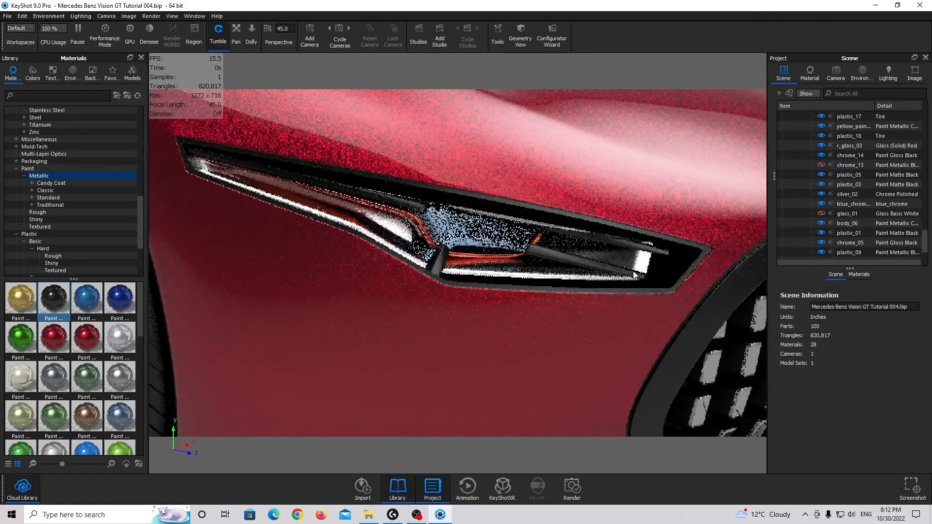
Examine the headlight's blue chrome panel and black struts, including the struts' Paint Gloss Black material settings
{"action": "scroll", "coordinate": [614, 263], "scroll_direction": "up", "scroll_amount": 5}
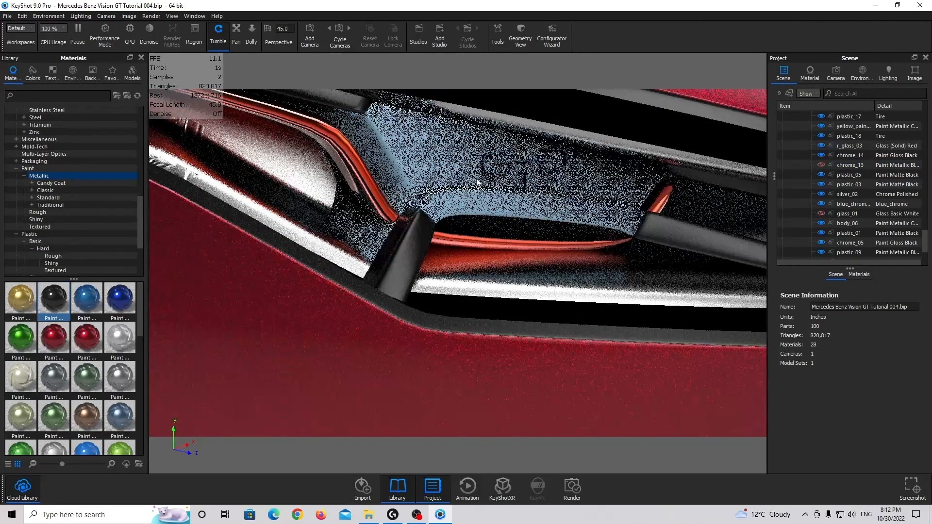
{"action": "left_click", "coordinate": [475, 180]}
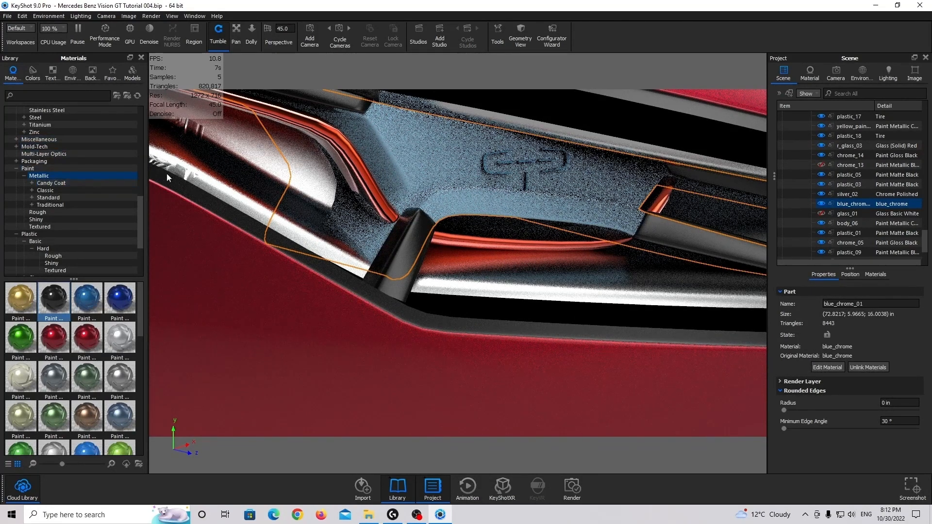
{"action": "left_click", "coordinate": [404, 249]}
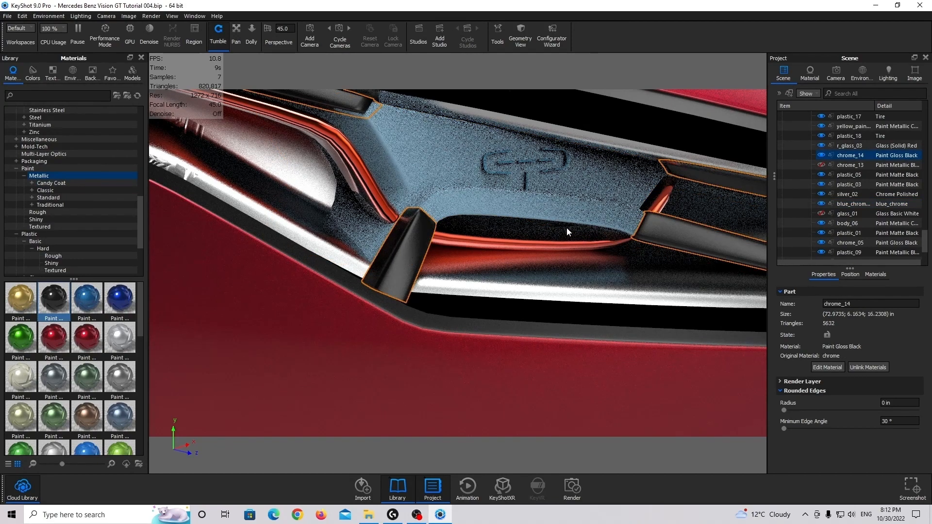
{"action": "scroll", "coordinate": [542, 228], "scroll_direction": "down", "scroll_amount": 4}
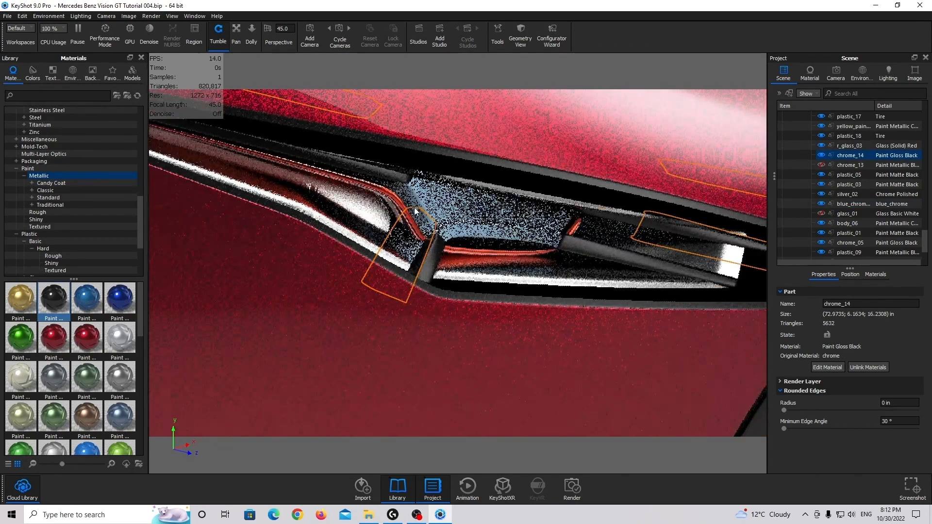
{"action": "scroll", "coordinate": [414, 209], "scroll_direction": "up", "scroll_amount": 4}
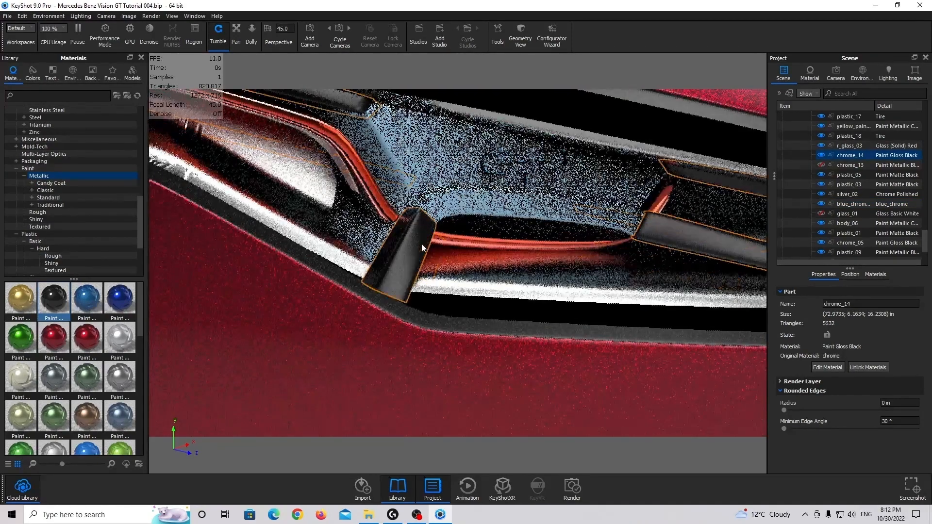
{"action": "scroll", "coordinate": [421, 244], "scroll_direction": "down", "scroll_amount": 4}
{"action": "double_click", "coordinate": [435, 255]}
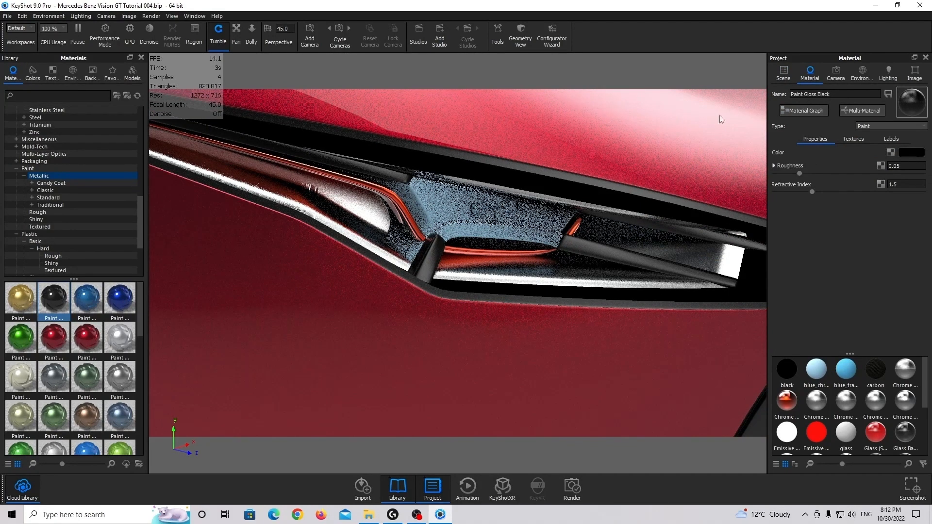
Link the materials of the headlight struts chrome_14 and the outer frame plastic_09 so both use Paint Gloss Black
{"action": "left_click", "coordinate": [784, 74]}
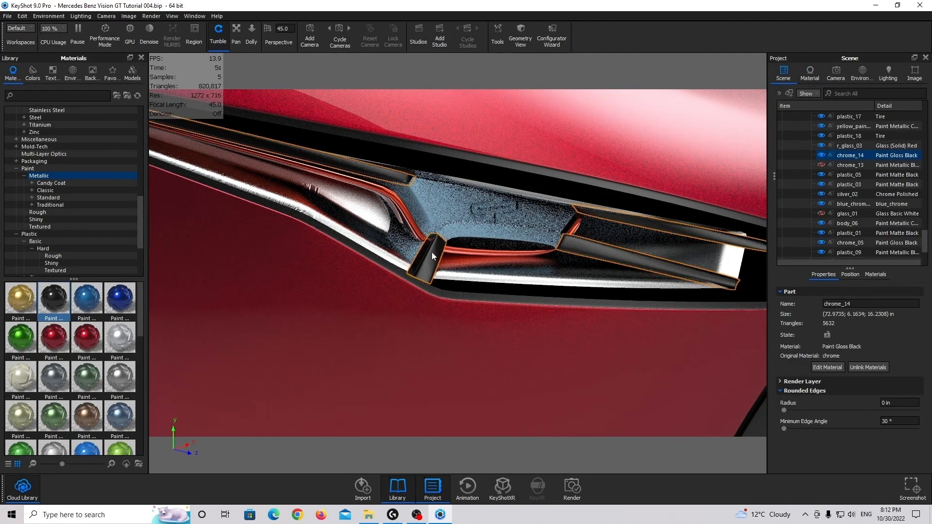
{"action": "left_click", "coordinate": [459, 295], "text": "ctrl"}
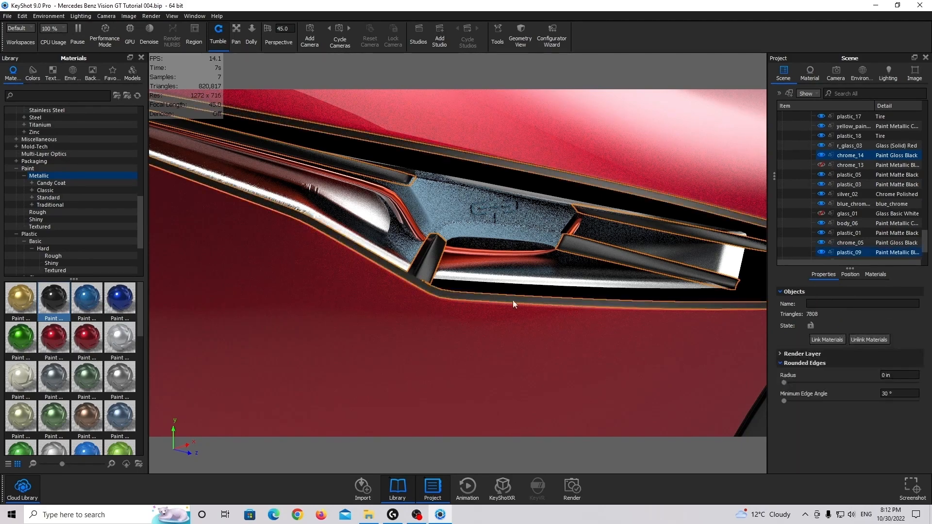
{"action": "mouse_move", "coordinate": [513, 301]}
{"action": "left_mouse_down"}
{"action": "mouse_move", "coordinate": [590, 302]}
{"action": "mouse_move", "coordinate": [546, 290]}
{"action": "mouse_move", "coordinate": [588, 279]}
{"action": "mouse_move", "coordinate": [515, 293]}
{"action": "left_mouse_up"}
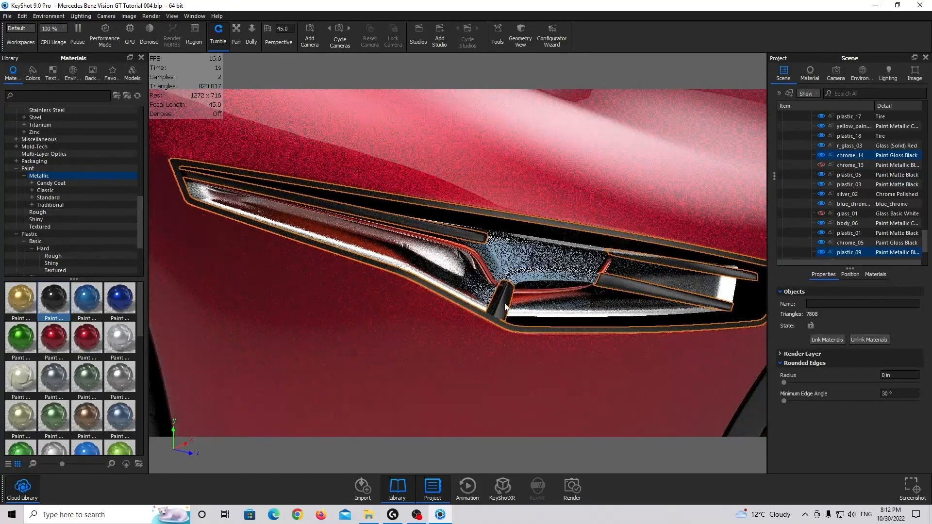
{"action": "left_click", "coordinate": [506, 305]}
{"action": "left_click", "coordinate": [506, 326], "text": "ctrl"}
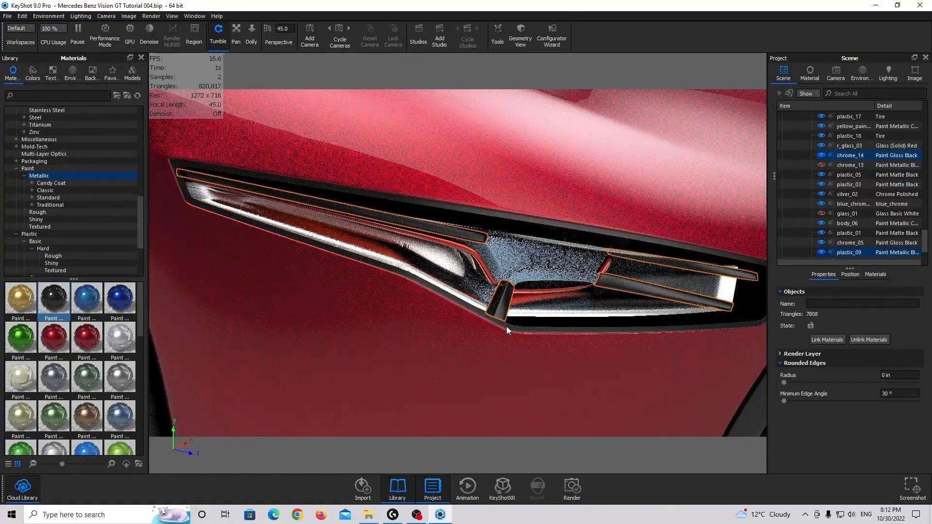
{"action": "left_click", "coordinate": [830, 339]}
Apply Hard Shiny Plastic Black to the headlight struts chrome_14 and outer frame plastic_09 together, and check its diffuse color
{"action": "left_click_drag", "start_coordinate": [584, 288], "coordinate": [541, 289]}
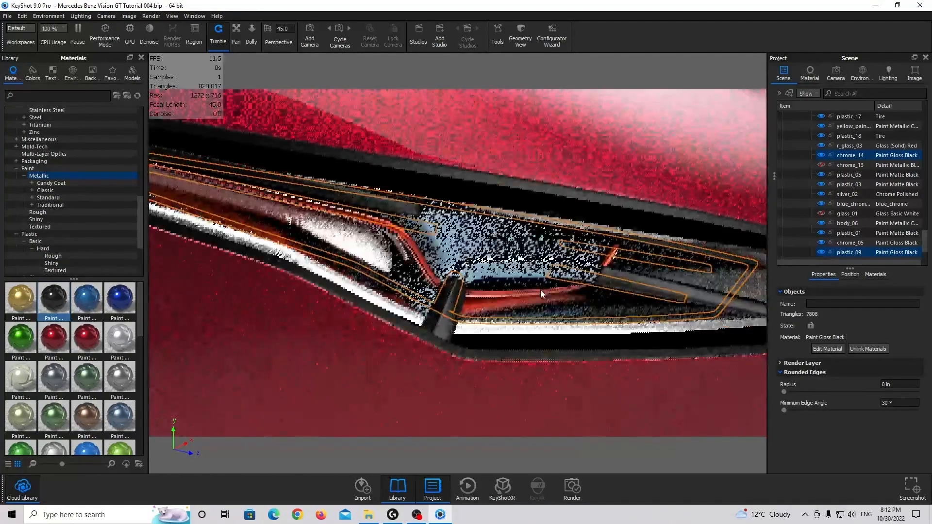
{"action": "left_click", "coordinate": [541, 289]}
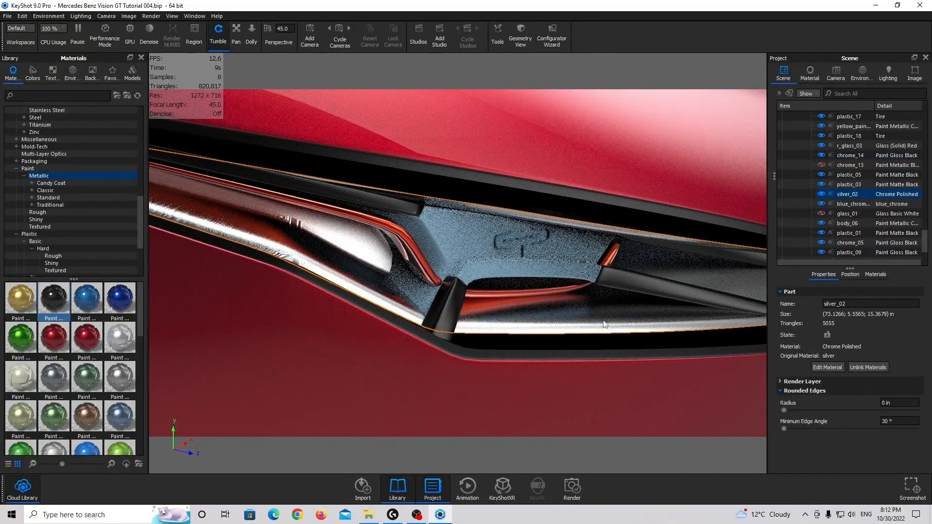
{"action": "left_click", "coordinate": [439, 345]}
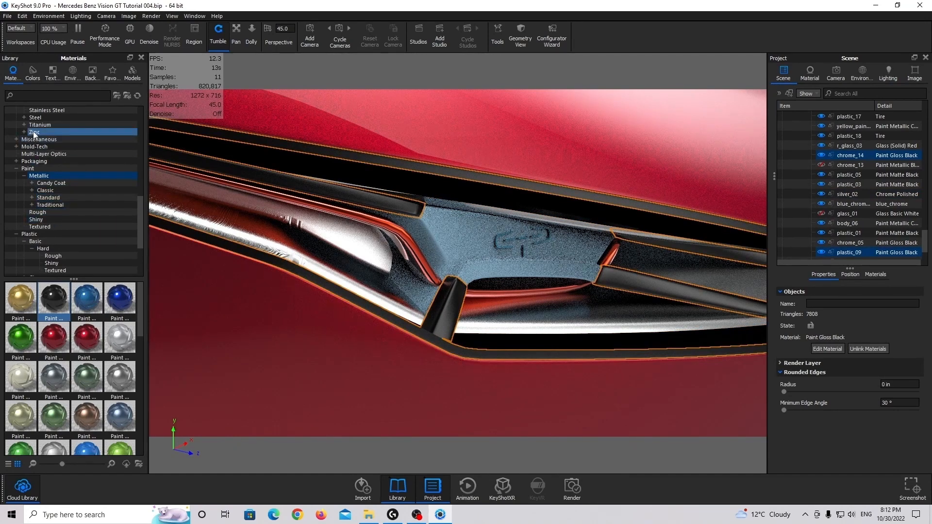
{"action": "scroll", "coordinate": [53, 254], "scroll_direction": "down", "scroll_amount": 2}
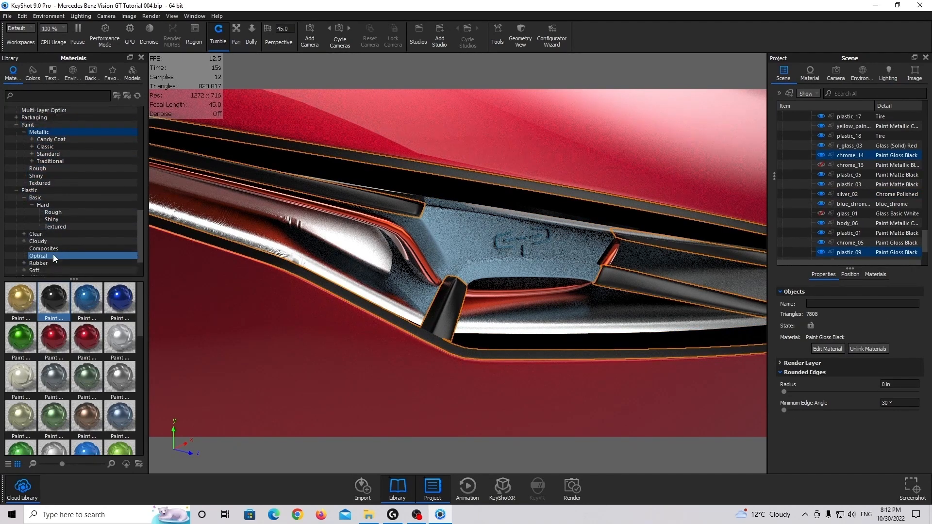
{"action": "left_click", "coordinate": [65, 212]}
{"action": "left_click", "coordinate": [57, 220]}
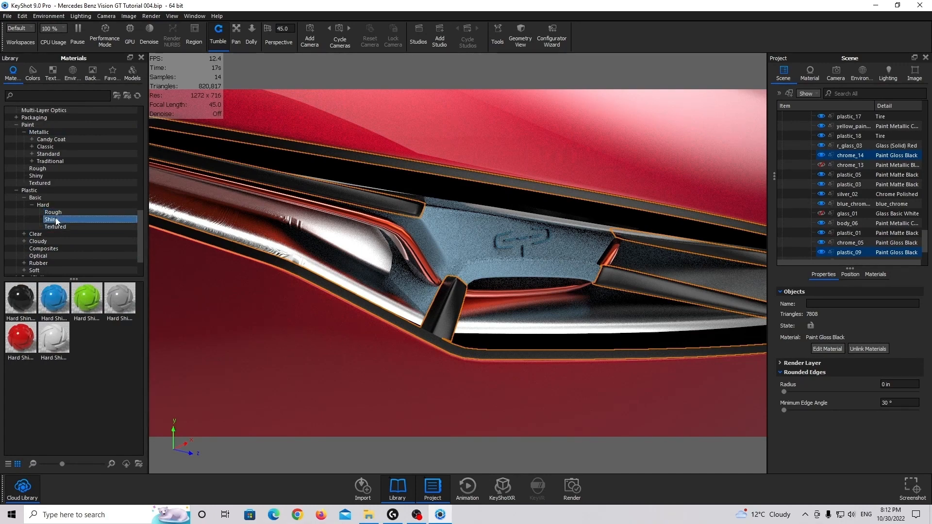
{"action": "left_click_drag", "start_coordinate": [23, 299], "coordinate": [847, 156]}
{"action": "double_click", "coordinate": [847, 155]}
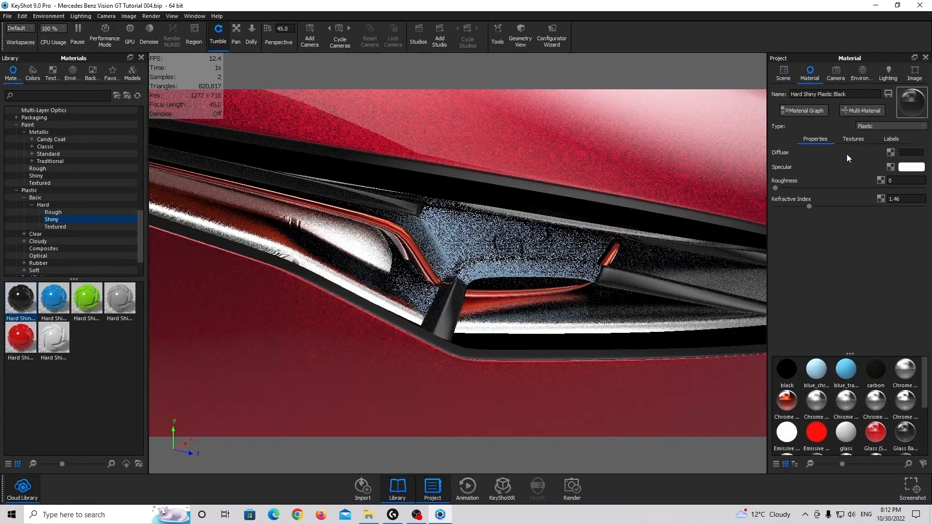
{"action": "left_click", "coordinate": [898, 153]}
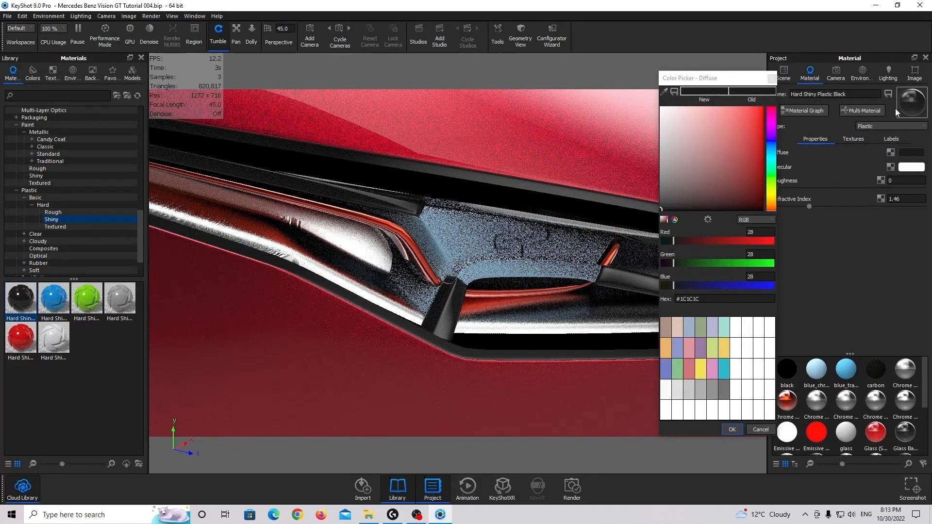
{"action": "left_click", "coordinate": [772, 79]}
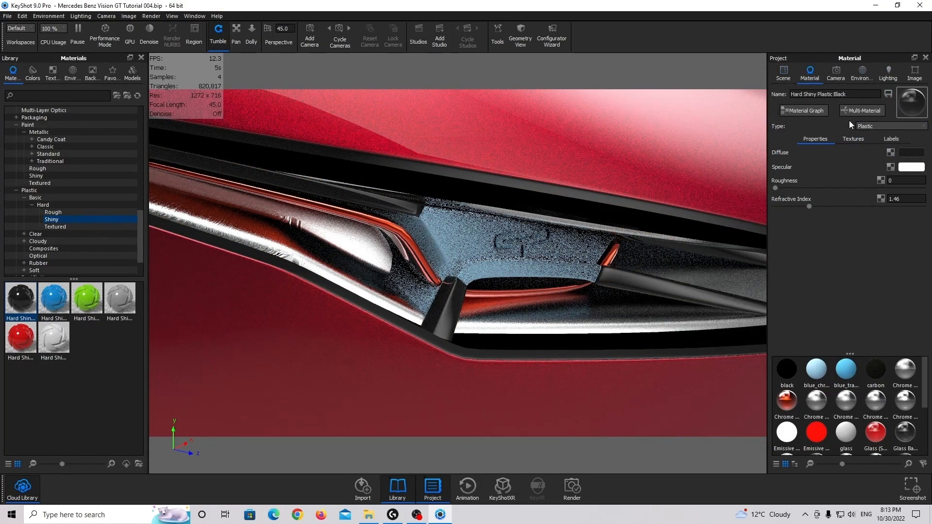
Apply the shiny Paint Gloss Black material to the headlight struts chrome_14 and set its roughness to 0.05
{"action": "left_click", "coordinate": [56, 213]}
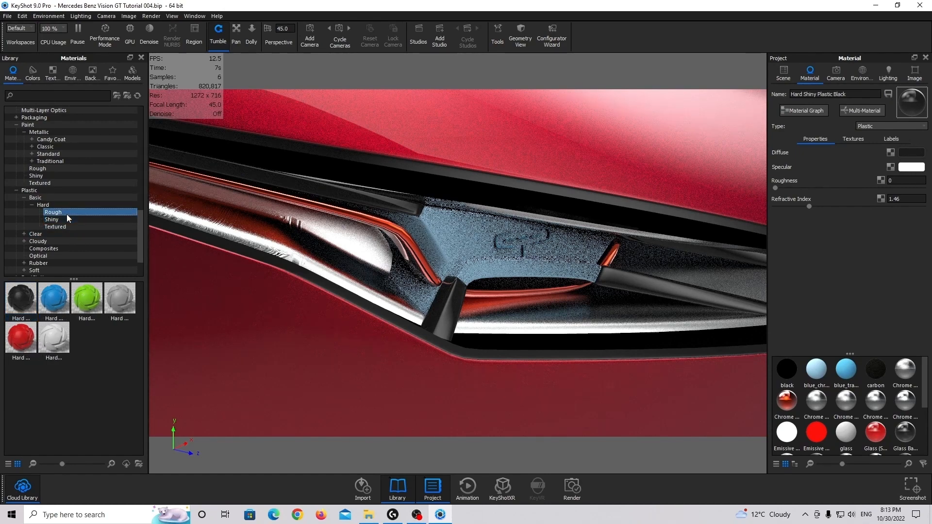
{"action": "left_click", "coordinate": [36, 176]}
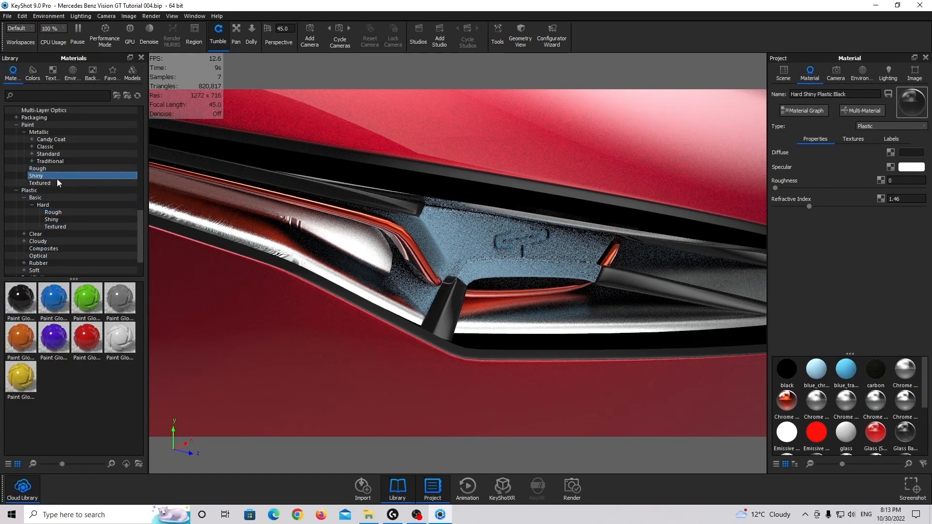
{"action": "mouse_move", "coordinate": [21, 299]}
{"action": "left_mouse_down"}
{"action": "mouse_move", "coordinate": [451, 306]}
{"action": "mouse_move", "coordinate": [714, 185]}
{"action": "mouse_move", "coordinate": [786, 76]}
{"action": "left_mouse_up"}
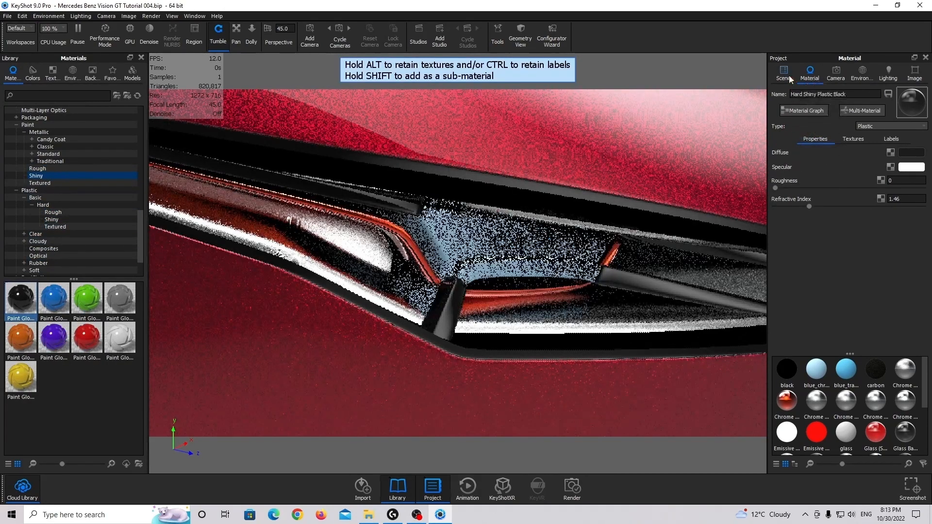
{"action": "left_click", "coordinate": [786, 75]}
{"action": "mouse_move", "coordinate": [35, 299]}
{"action": "left_mouse_down"}
{"action": "mouse_move", "coordinate": [852, 208]}
{"action": "mouse_move", "coordinate": [854, 157]}
{"action": "left_mouse_up"}
{"action": "double_click", "coordinate": [854, 156]}
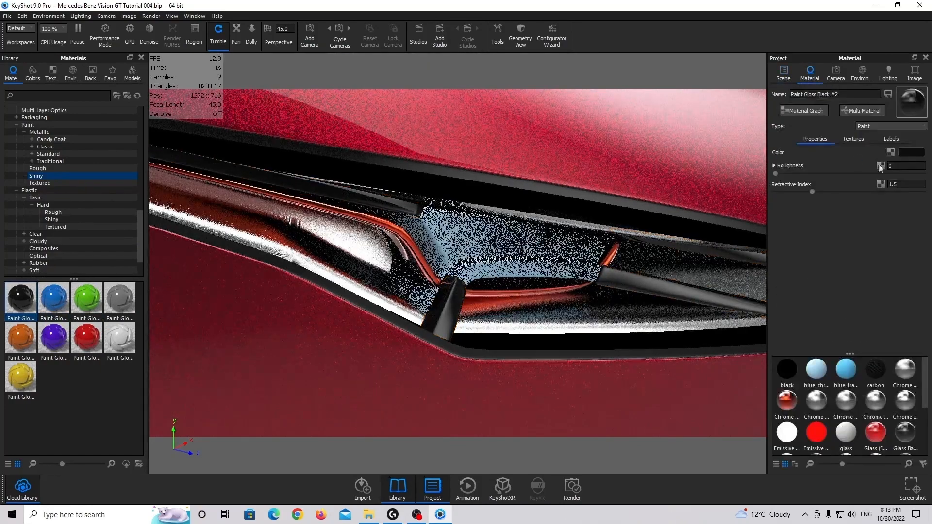
{"action": "double_click", "coordinate": [904, 167]}
{"action": "type", "text": "0.05"}
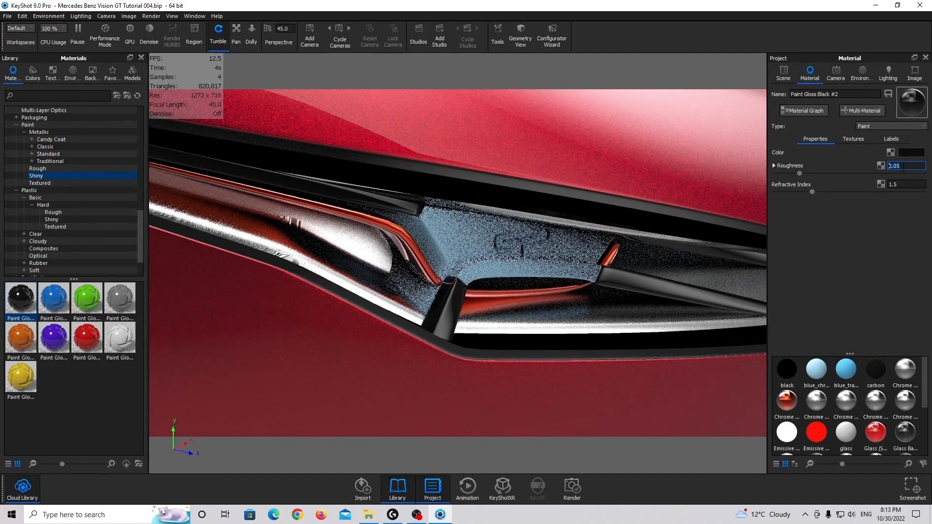
{"action": "key", "text": "Return"}
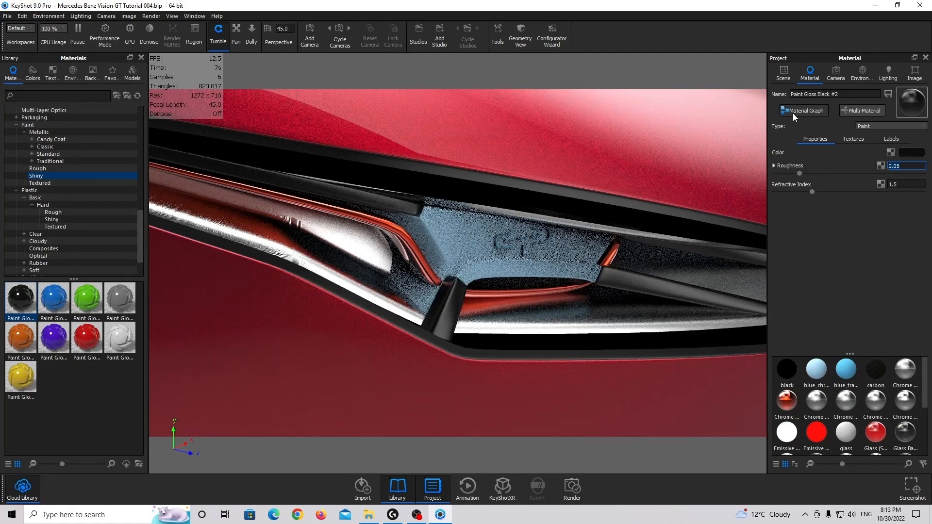
Apply the white solid glass material to the headlight's blue chrome panel blue_chrome_01
{"action": "left_click", "coordinate": [777, 81]}
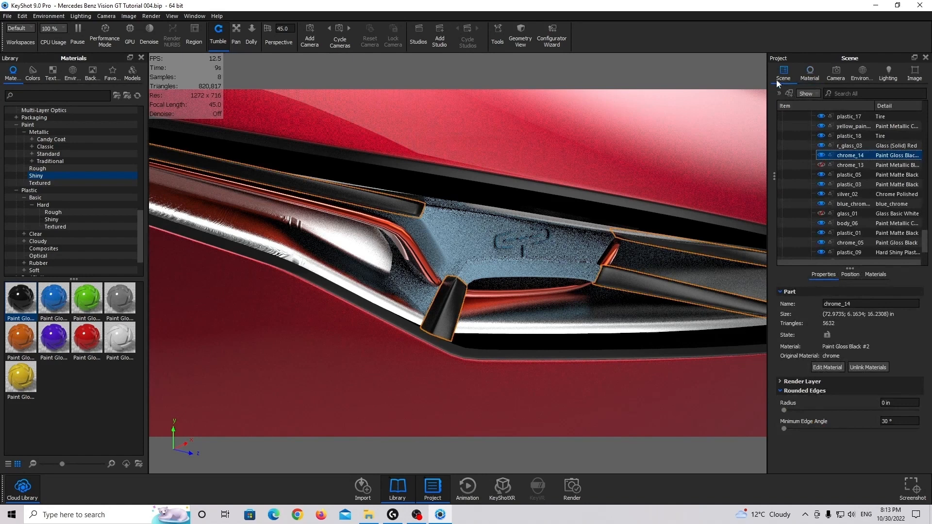
{"action": "left_click", "coordinate": [556, 260]}
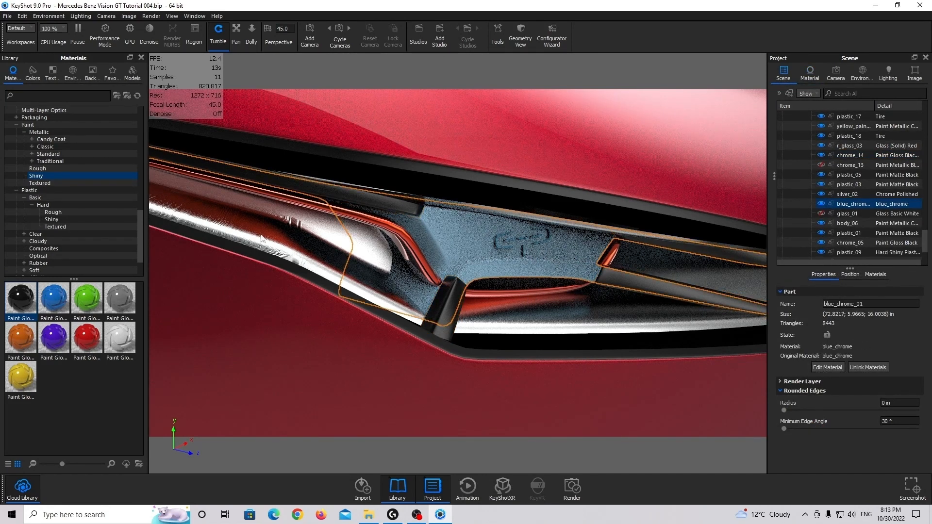
{"action": "scroll", "coordinate": [49, 146], "scroll_direction": "up", "scroll_amount": 10}
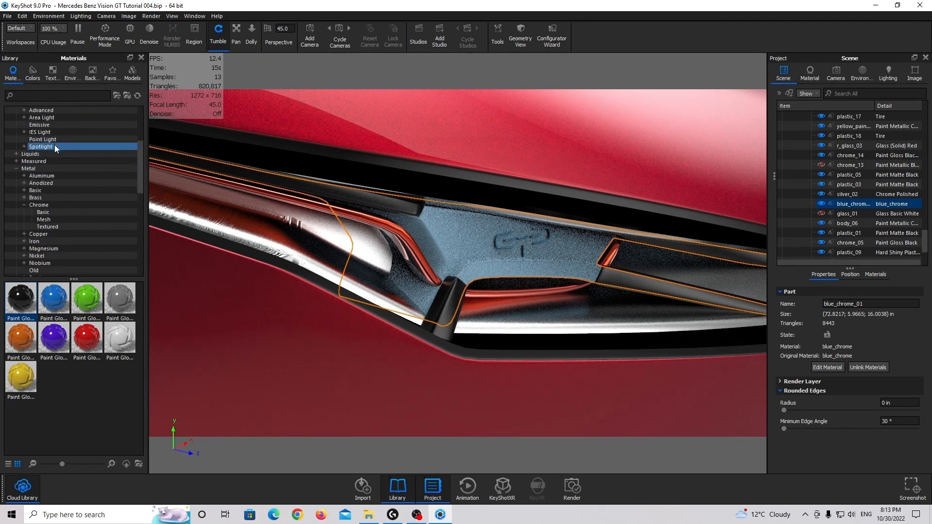
{"action": "scroll", "coordinate": [52, 139], "scroll_direction": "up", "scroll_amount": 4}
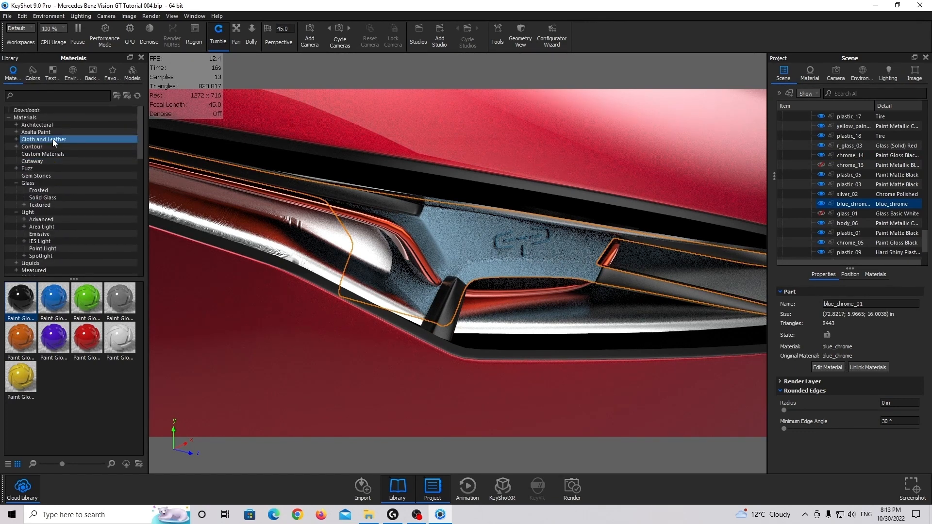
{"action": "left_click", "coordinate": [43, 197]}
{"action": "left_click_drag", "start_coordinate": [21, 338], "coordinate": [853, 204]}
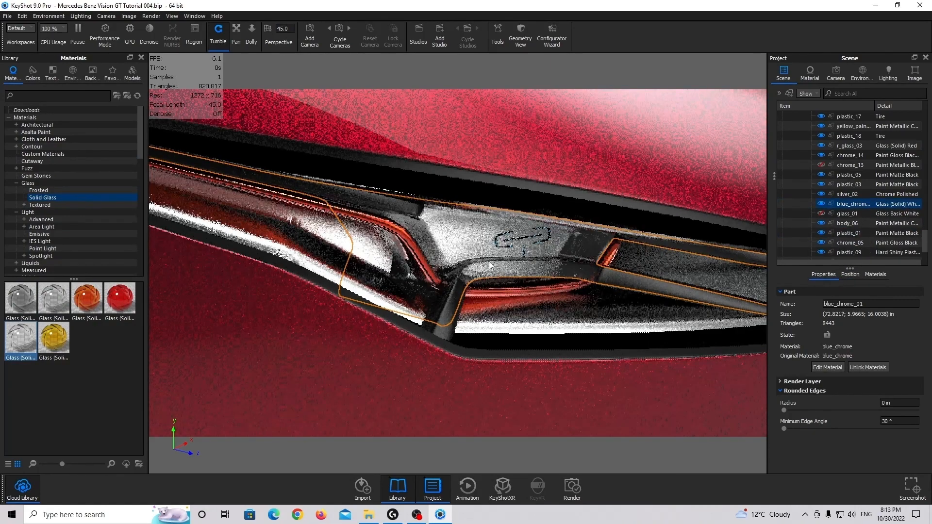
Hide the headlight's new glass panel to inspect the parts behind it, and show all hidden parts again
{"action": "right_click", "coordinate": [489, 261]}
{"action": "left_click", "coordinate": [531, 144]}
{"action": "mouse_move", "coordinate": [485, 275]}
{"action": "left_mouse_down"}
{"action": "mouse_move", "coordinate": [467, 269]}
{"action": "mouse_move", "coordinate": [474, 277]}
{"action": "left_mouse_up"}
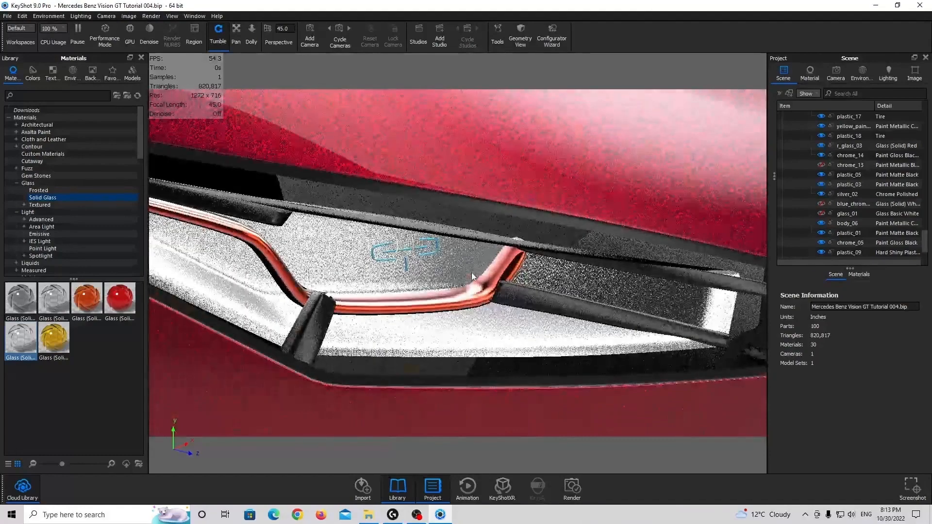
{"action": "right_click", "coordinate": [387, 267]}
{"action": "left_click", "coordinate": [440, 165]}
Examine the finished headlight from the car's side and check the Glass Basic White settings of its cover glass_01
{"action": "scroll", "coordinate": [445, 231], "scroll_direction": "down", "scroll_amount": 8}
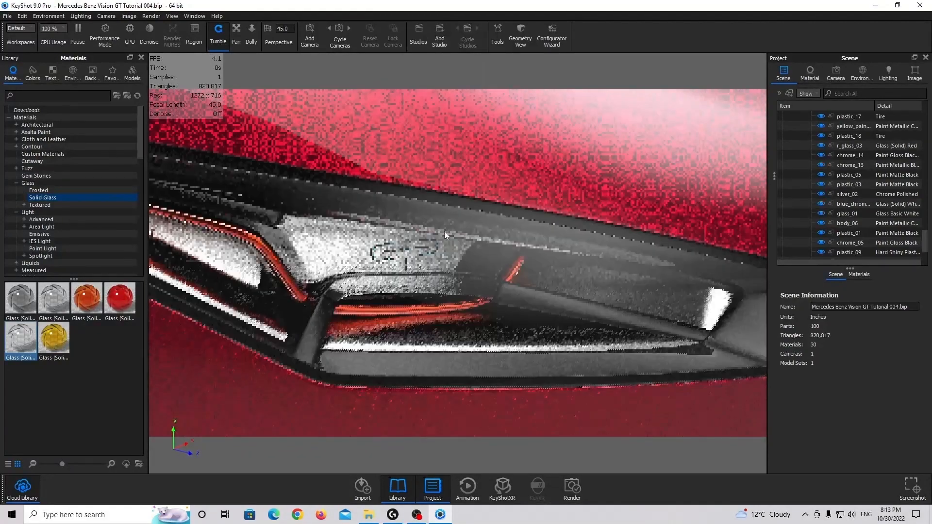
{"action": "left_click_drag", "start_coordinate": [474, 233], "coordinate": [588, 221]}
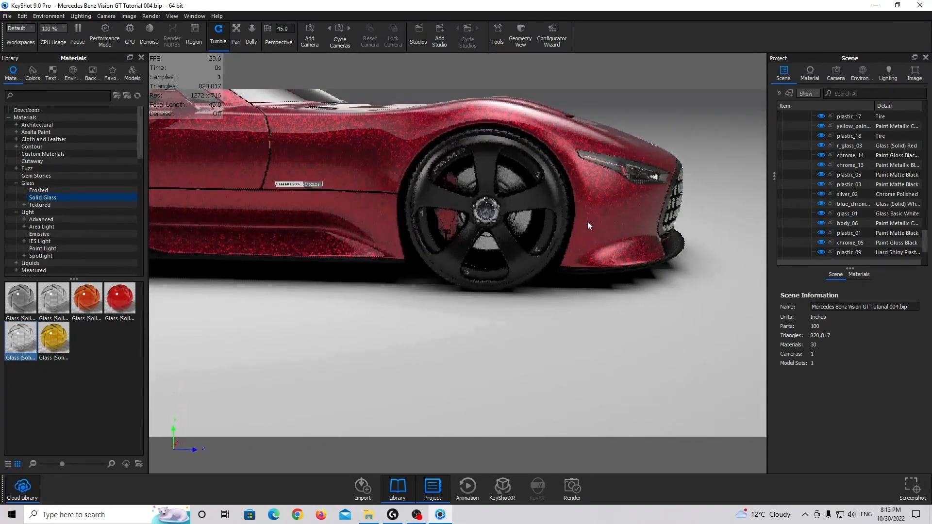
{"action": "double_click", "coordinate": [626, 170]}
{"action": "middle_click_drag", "start_coordinate": [626, 170], "coordinate": [546, 207]}
{"action": "scroll", "coordinate": [546, 206], "scroll_direction": "up", "scroll_amount": 3}
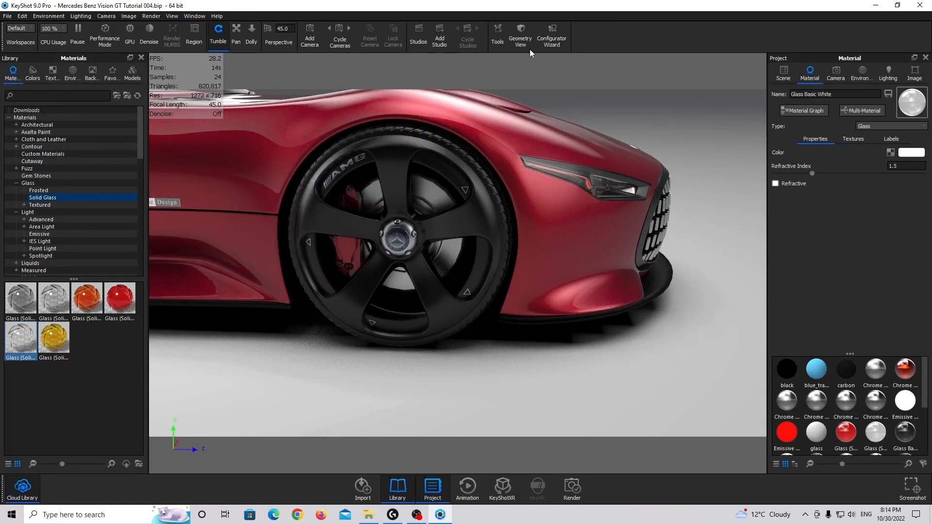
{"action": "left_click", "coordinate": [781, 76]}
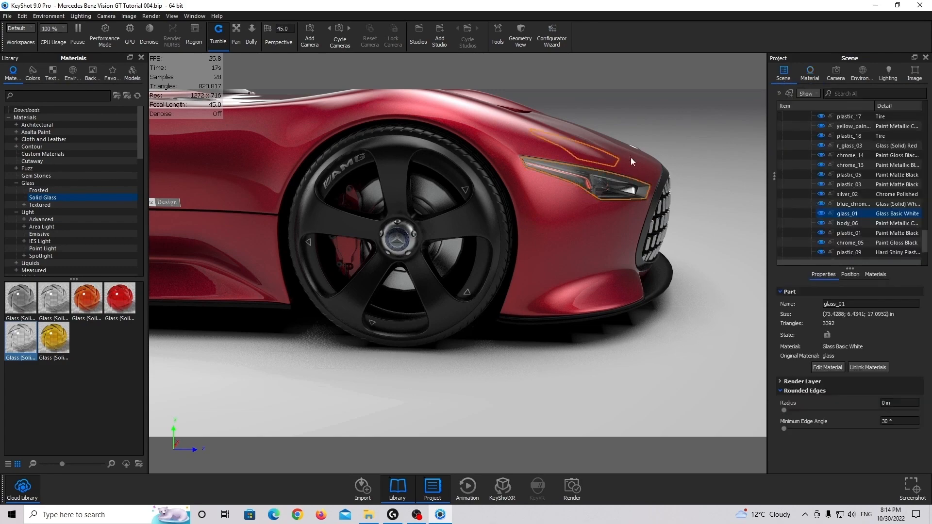
Select the matte black front splitter part plastic_05 together with the matte black trim part carbon_02
{"action": "left_click_drag", "start_coordinate": [466, 287], "coordinate": [557, 383]}
{"action": "left_click", "coordinate": [597, 402]}
{"action": "left_click", "coordinate": [591, 394]}
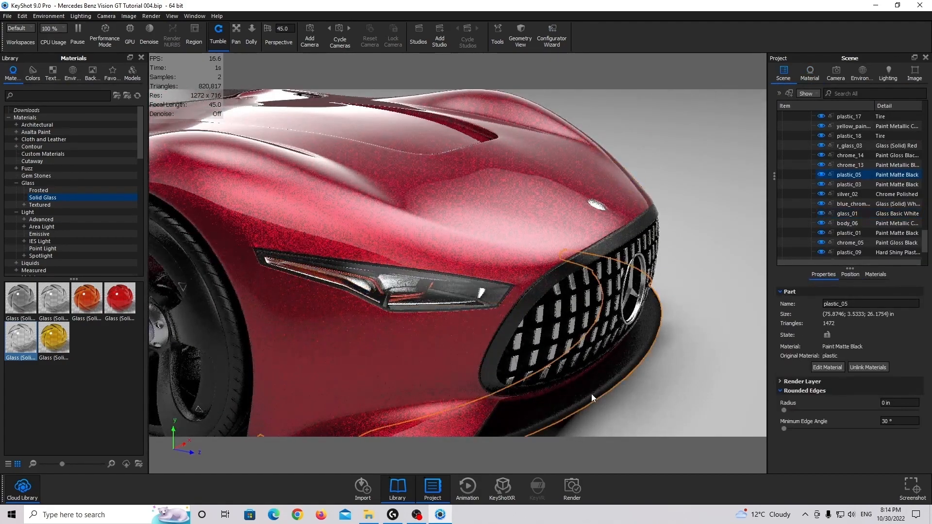
{"action": "scroll", "coordinate": [534, 252], "scroll_direction": "up", "scroll_amount": 5}
{"action": "scroll", "coordinate": [534, 253], "scroll_direction": "down", "scroll_amount": 5}
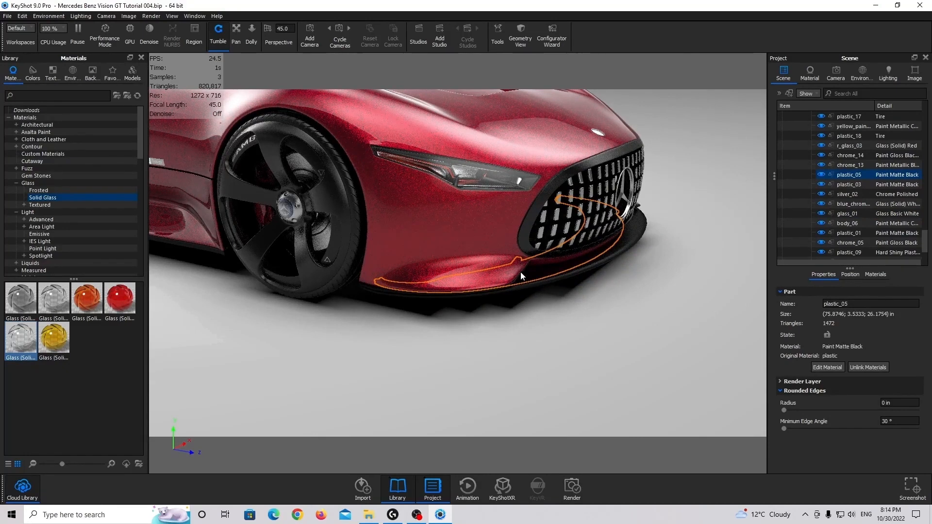
{"action": "left_click", "coordinate": [521, 271], "text": "ctrl"}
{"action": "left_click_drag", "start_coordinate": [534, 273], "coordinate": [264, 270]}
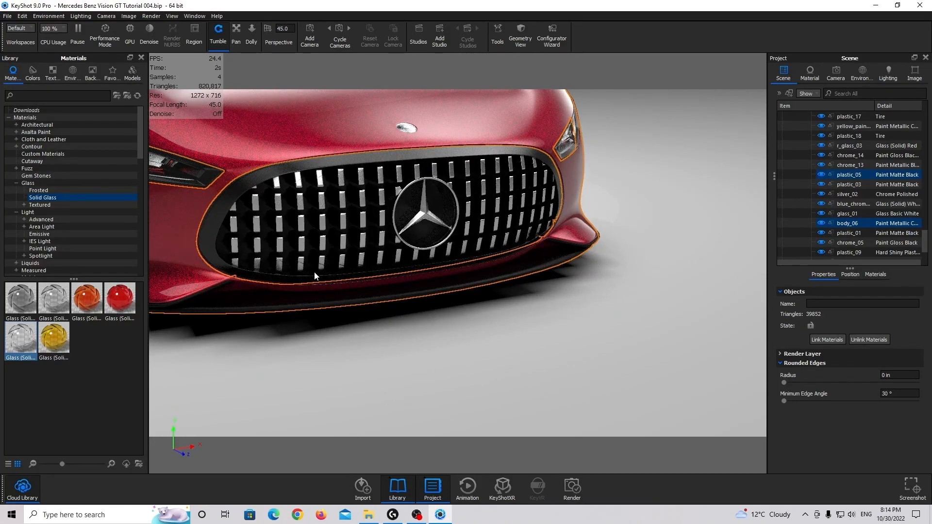
{"action": "left_click", "coordinate": [477, 285]}
{"action": "left_click_drag", "start_coordinate": [357, 295], "coordinate": [524, 313]}
{"action": "left_click", "coordinate": [607, 295]}
{"action": "left_click_drag", "start_coordinate": [610, 295], "coordinate": [517, 292]}
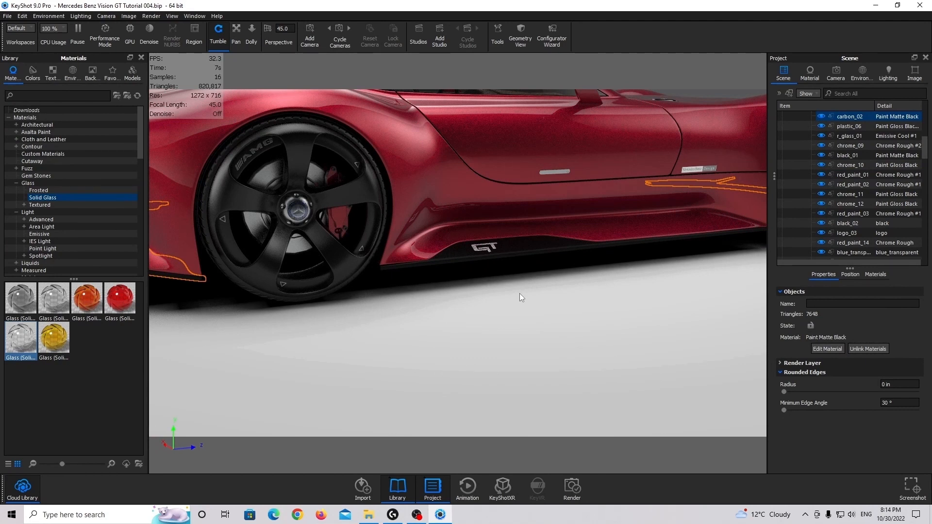
Apply the Hard Rough Plastic Black material to the selected front splitter plastic_05 and black trim part carbon_02
{"action": "scroll", "coordinate": [61, 220], "scroll_direction": "down", "scroll_amount": 8}
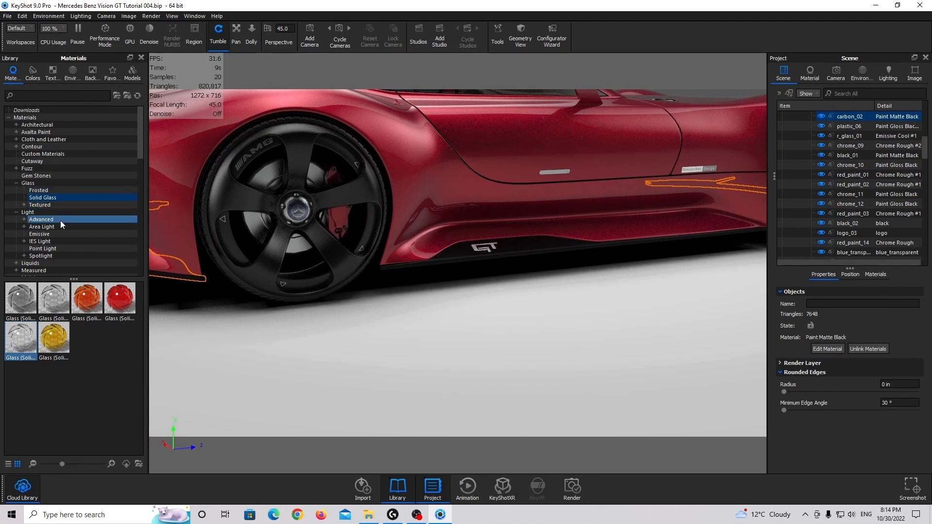
{"action": "left_click", "coordinate": [43, 226]}
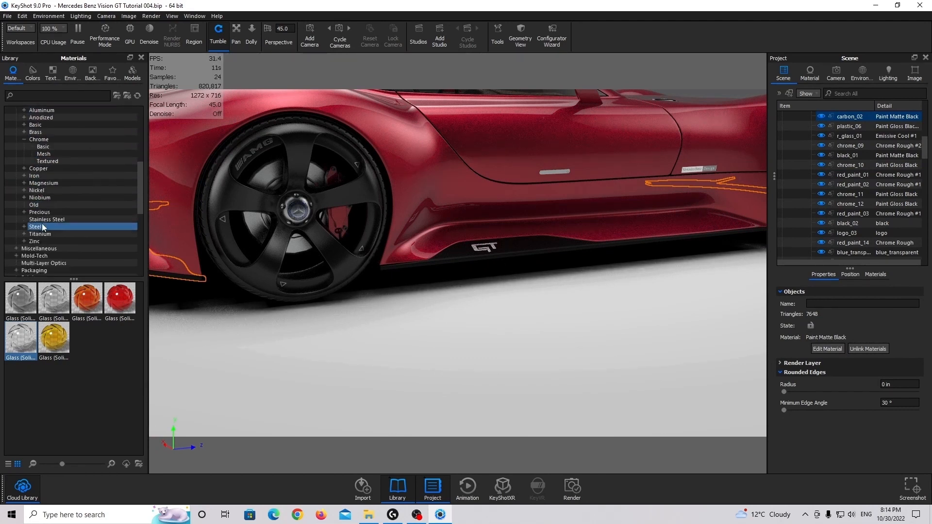
{"action": "scroll", "coordinate": [44, 200], "scroll_direction": "down", "scroll_amount": 6}
{"action": "left_click", "coordinate": [46, 198]}
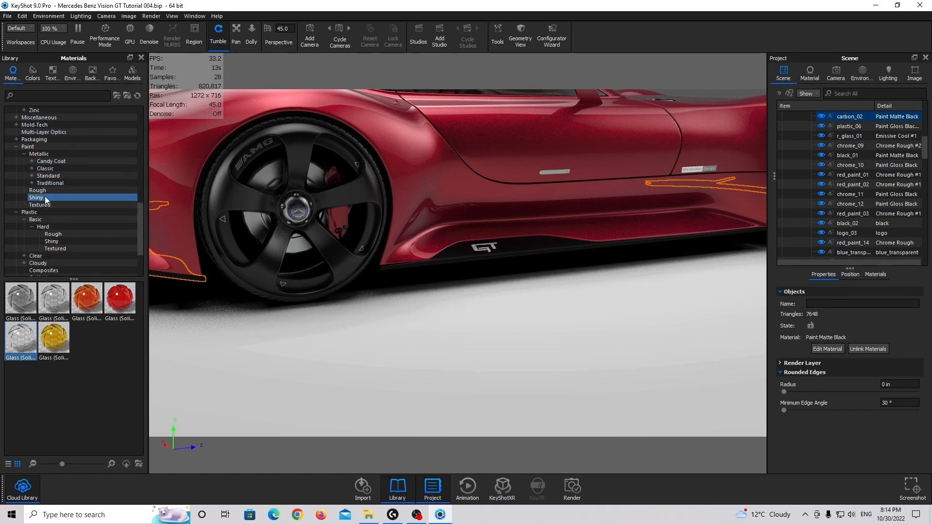
{"action": "mouse_move", "coordinate": [20, 298]}
{"action": "left_mouse_down"}
{"action": "mouse_move", "coordinate": [787, 200]}
{"action": "mouse_move", "coordinate": [860, 119]}
{"action": "mouse_move", "coordinate": [860, 134]}
{"action": "mouse_move", "coordinate": [107, 307]}
{"action": "mouse_move", "coordinate": [23, 297]}
{"action": "mouse_move", "coordinate": [425, 261]}
{"action": "mouse_move", "coordinate": [861, 129]}
{"action": "mouse_move", "coordinate": [858, 118]}
{"action": "left_mouse_up"}
{"action": "left_click", "coordinate": [62, 236]}
Set the front splitter's rough black plastic to roughness 0.1 and a pure black diffuse colour
{"action": "left_click_drag", "start_coordinate": [496, 232], "coordinate": [496, 312]}
{"action": "left_click", "coordinate": [560, 363]}
{"action": "double_click", "coordinate": [560, 363]}
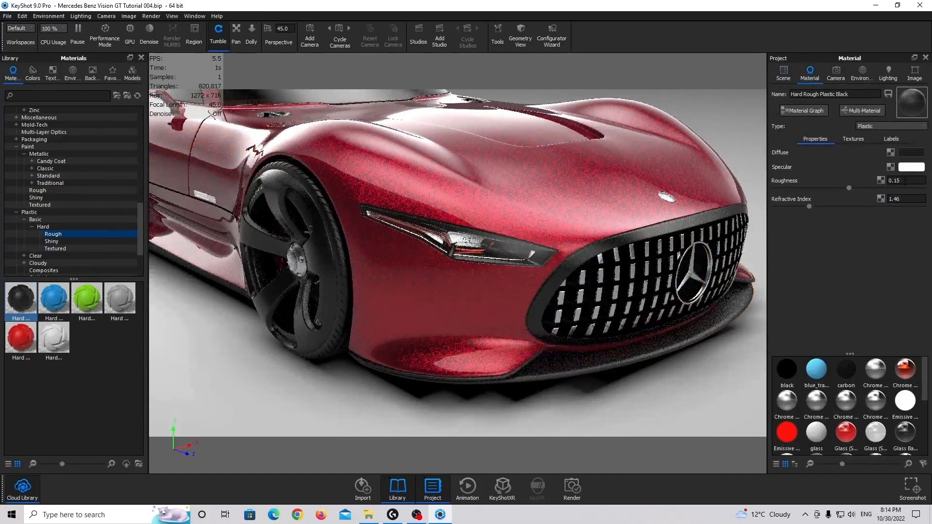
{"action": "left_click", "coordinate": [912, 153]}
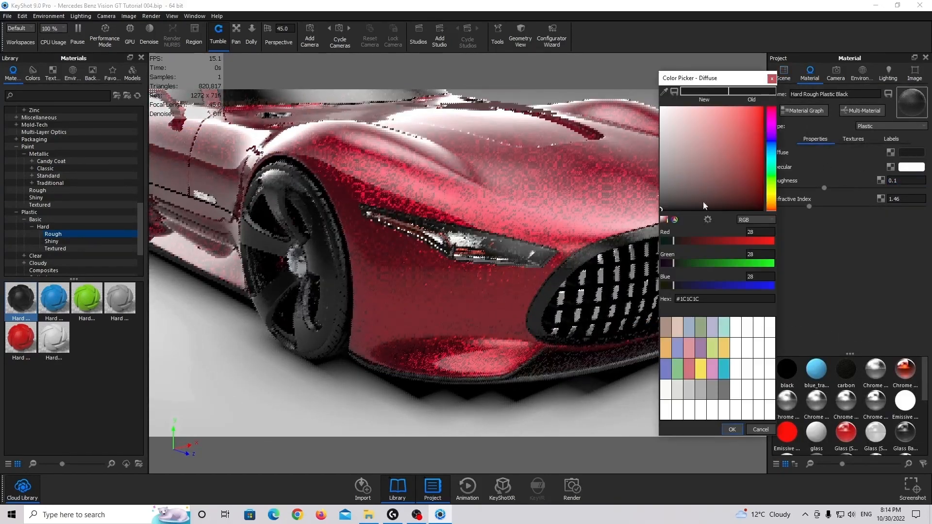
{"action": "left_click", "coordinate": [734, 431]}
{"action": "left_click_drag", "start_coordinate": [709, 388], "coordinate": [631, 382]}
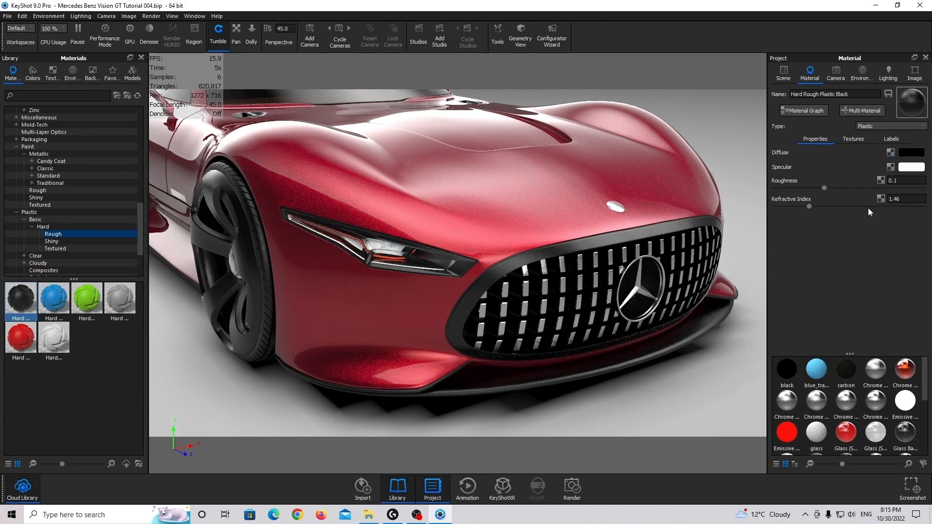
Apply the shiny Paint Gloss Black material to the lower black trim parts plastic_05 and carbon_02, selected together
{"action": "scroll", "coordinate": [472, 328], "scroll_direction": "down", "scroll_amount": 3}
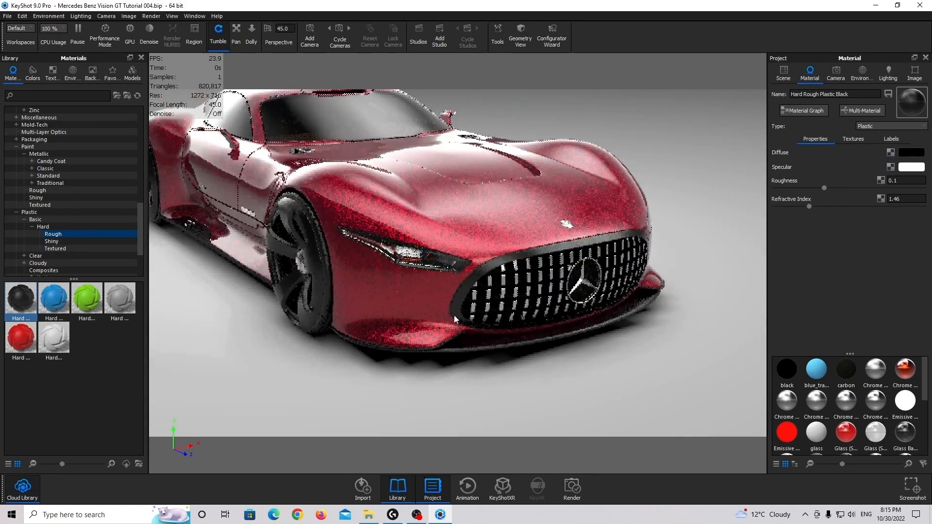
{"action": "left_click_drag", "start_coordinate": [472, 327], "coordinate": [230, 329]}
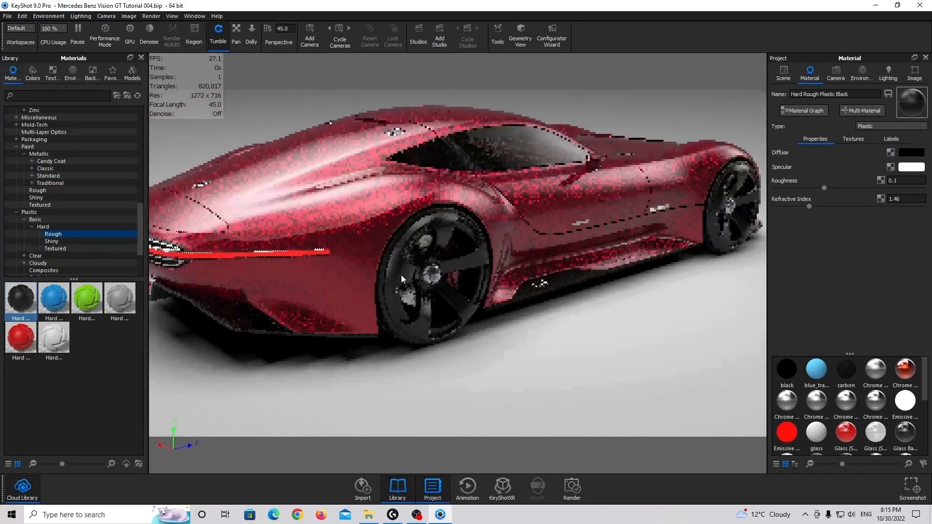
{"action": "left_click", "coordinate": [786, 75]}
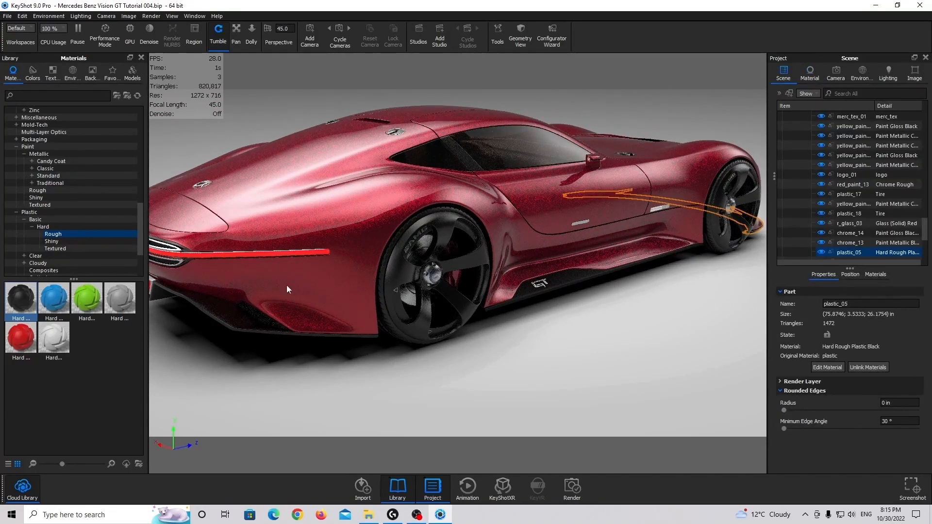
{"action": "left_click", "coordinate": [241, 321]}
{"action": "left_click_drag", "start_coordinate": [497, 254], "coordinate": [773, 321]}
{"action": "left_click", "coordinate": [696, 319], "text": "ctrl"}
{"action": "left_click_drag", "start_coordinate": [558, 300], "coordinate": [237, 255]}
{"action": "left_click", "coordinate": [36, 197]}
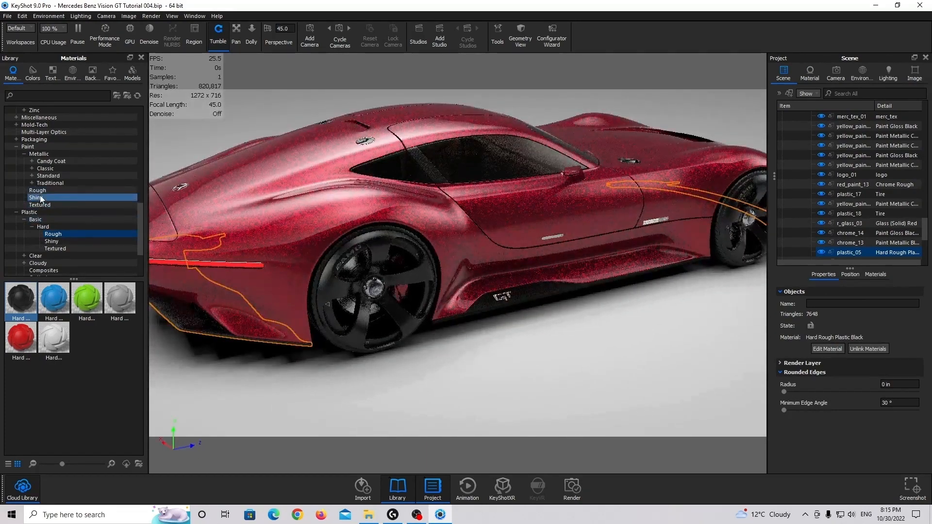
{"action": "middle_click_drag", "start_coordinate": [500, 314], "coordinate": [579, 295]}
{"action": "scroll", "coordinate": [584, 287], "scroll_direction": "up", "scroll_amount": 4}
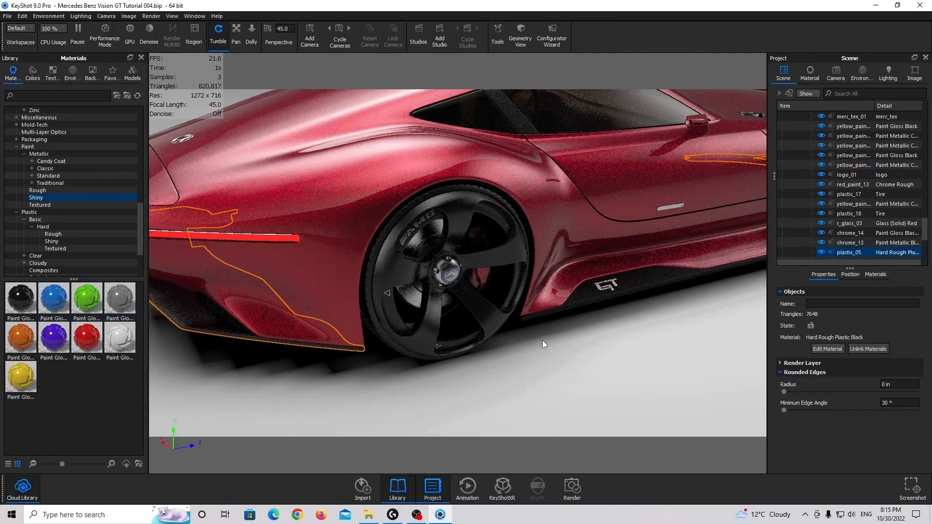
{"action": "left_click_drag", "start_coordinate": [21, 297], "coordinate": [859, 251]}
Set the lower trim's gloss black paint to pure black with a roughness of 0.05
{"action": "double_click", "coordinate": [858, 250]}
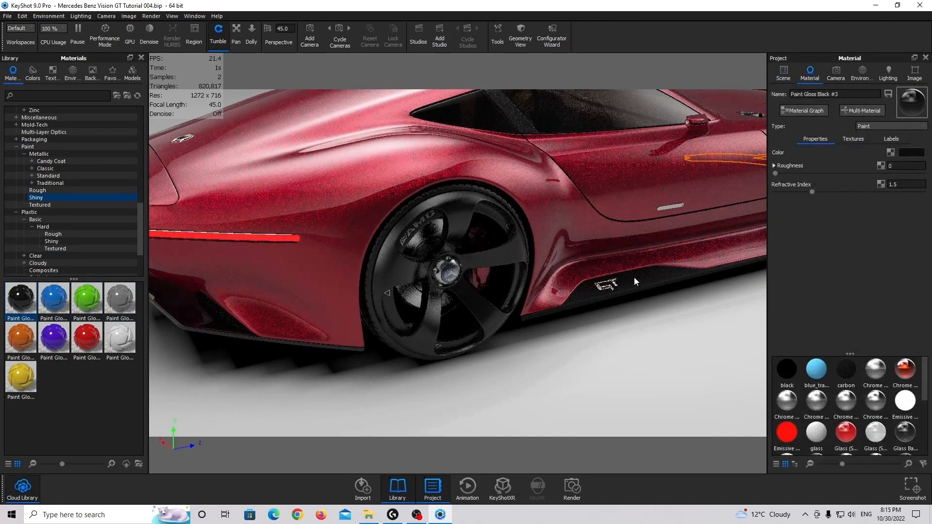
{"action": "left_click_drag", "start_coordinate": [634, 278], "coordinate": [523, 266]}
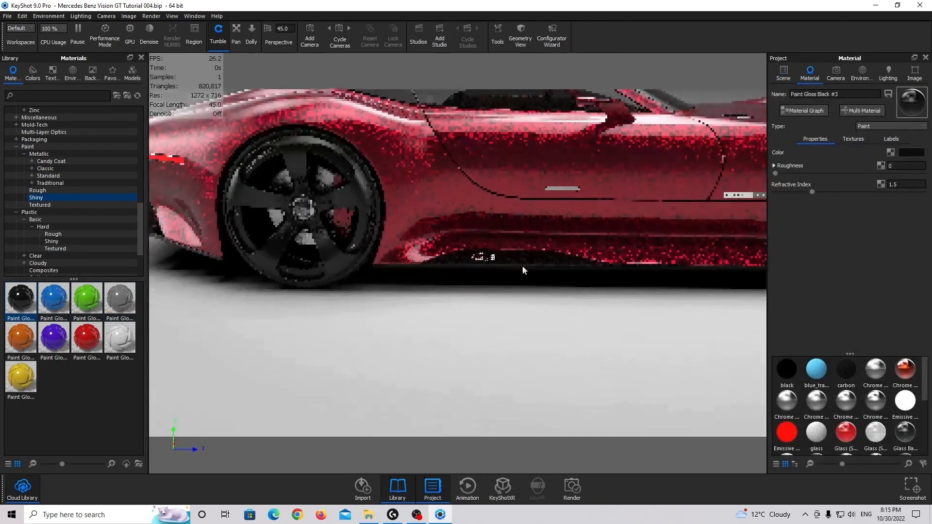
{"action": "left_click", "coordinate": [912, 153]}
{"action": "left_click", "coordinate": [732, 430]}
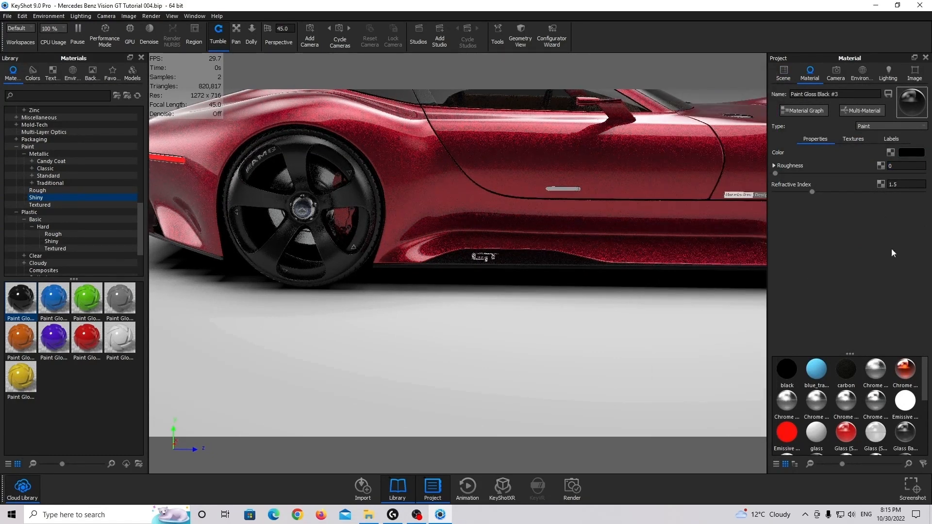
{"action": "left_click", "coordinate": [906, 166]}
{"action": "type", "text": "0.05"}
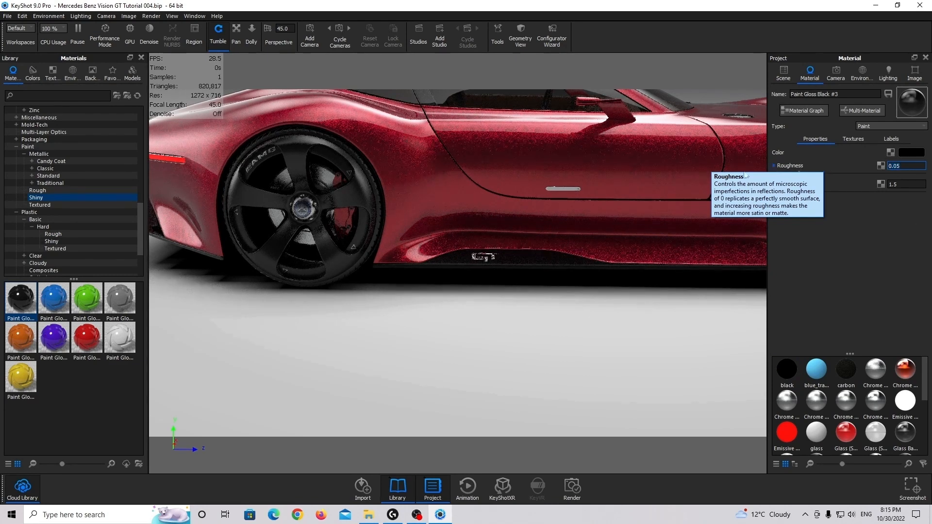
Frame the whole car from the Main Camera View in the Free Camera, and edit the roughness of the front splitter's gloss black paint
{"action": "middle_click_drag", "start_coordinate": [417, 223], "coordinate": [517, 241]}
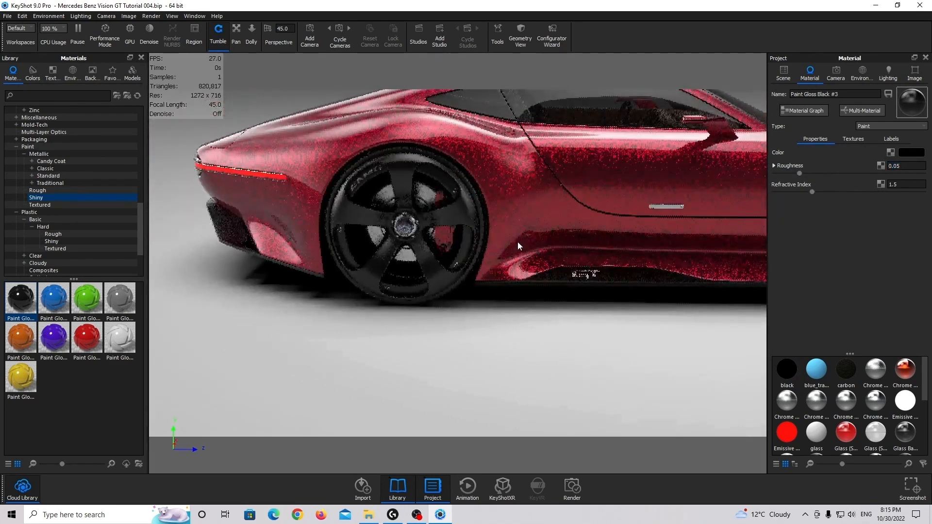
{"action": "left_click", "coordinate": [836, 73]}
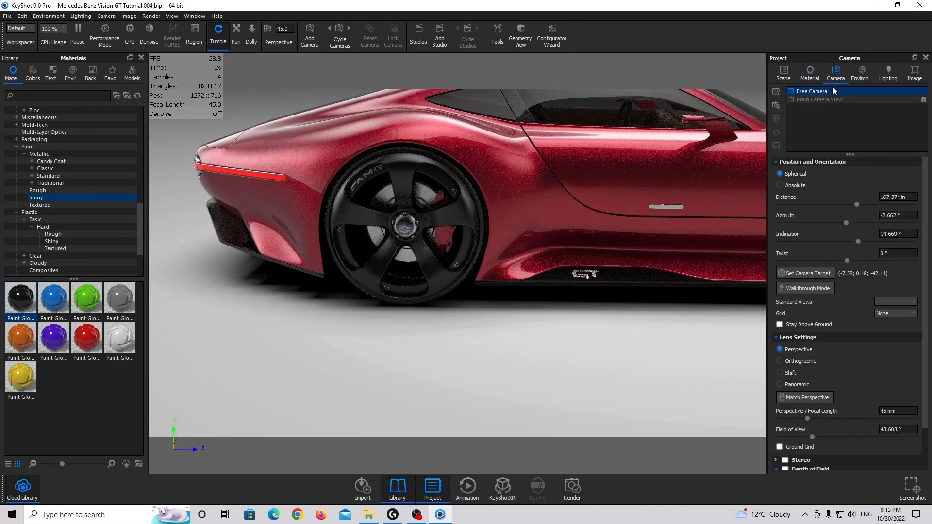
{"action": "left_click", "coordinate": [828, 99]}
{"action": "left_click", "coordinate": [827, 92]}
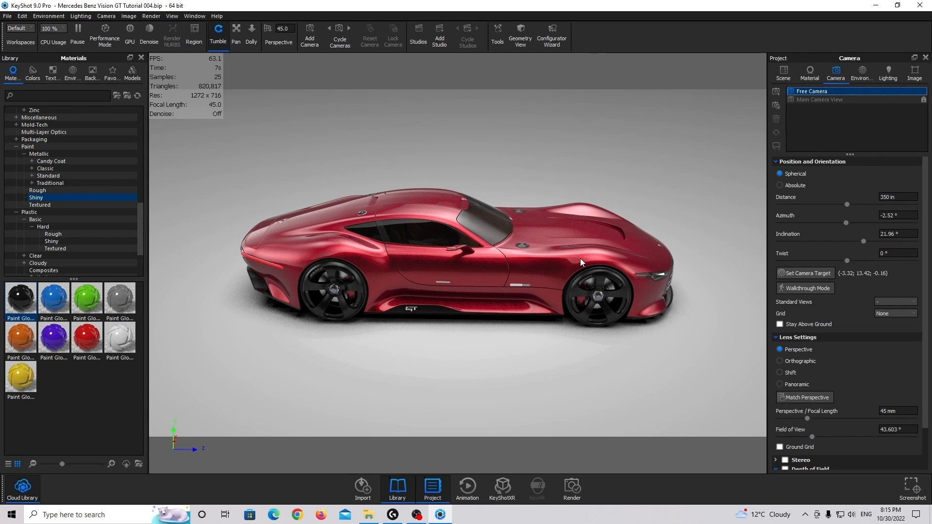
{"action": "double_click", "coordinate": [669, 299]}
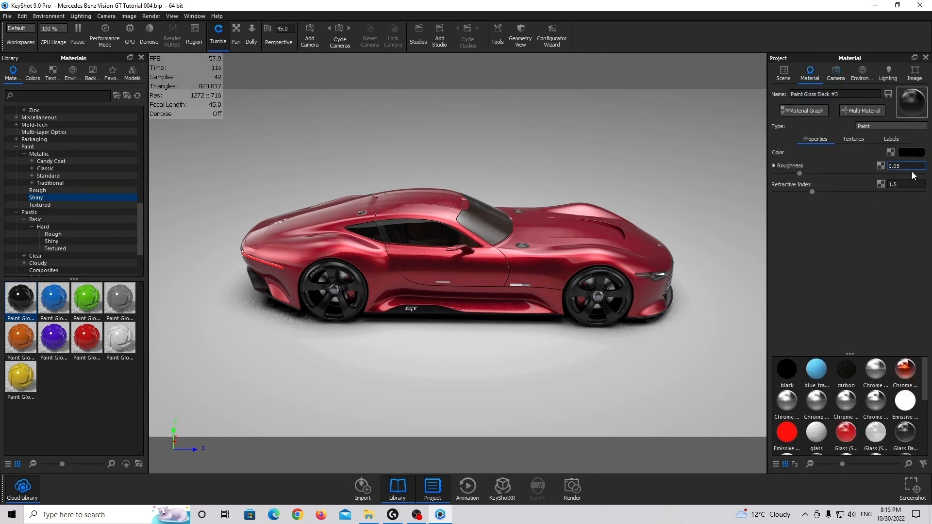
{"action": "type", "text": "5"}
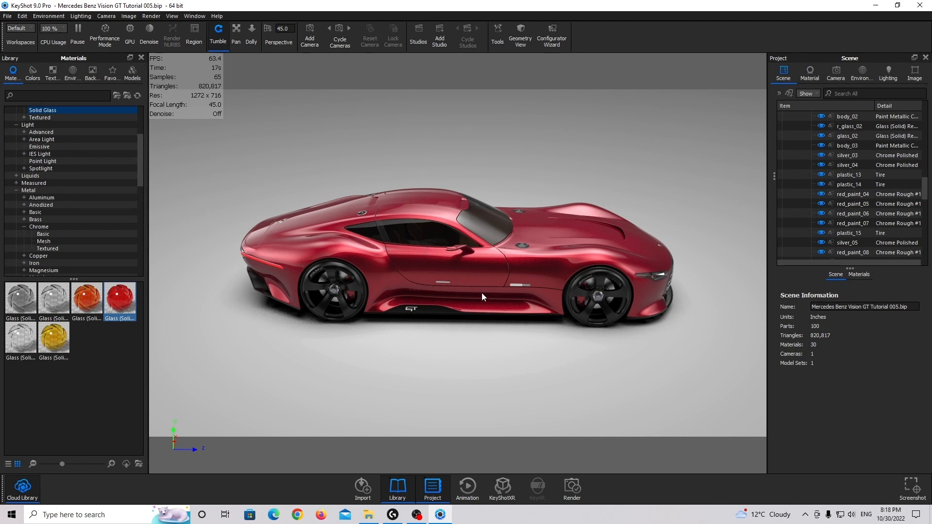
Apply the Product lighting preset and turn off its ground illumination
{"action": "left_click", "coordinate": [886, 77]}
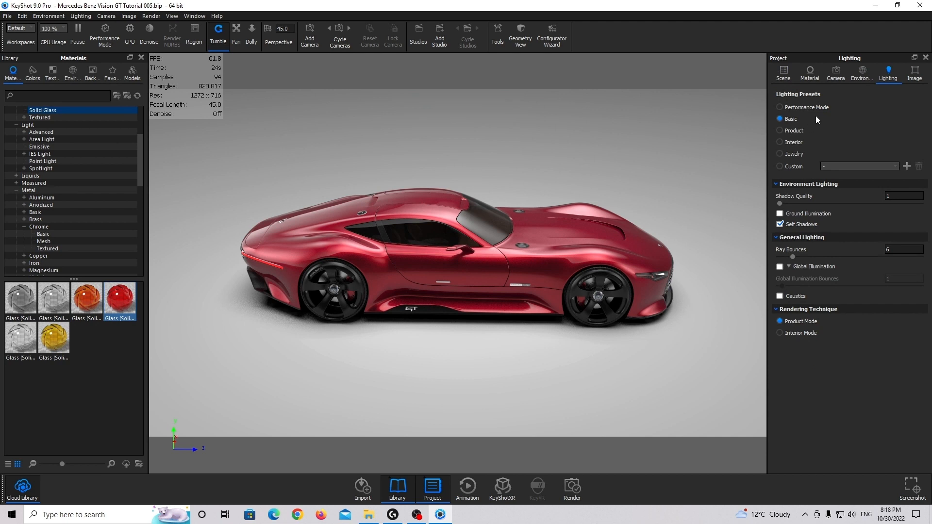
{"action": "left_click", "coordinate": [794, 130]}
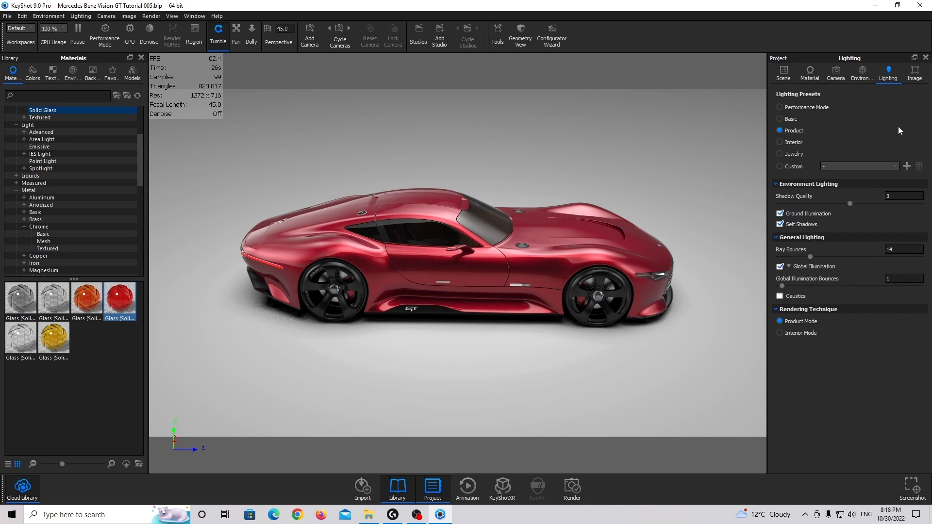
{"action": "left_click", "coordinate": [780, 214]}
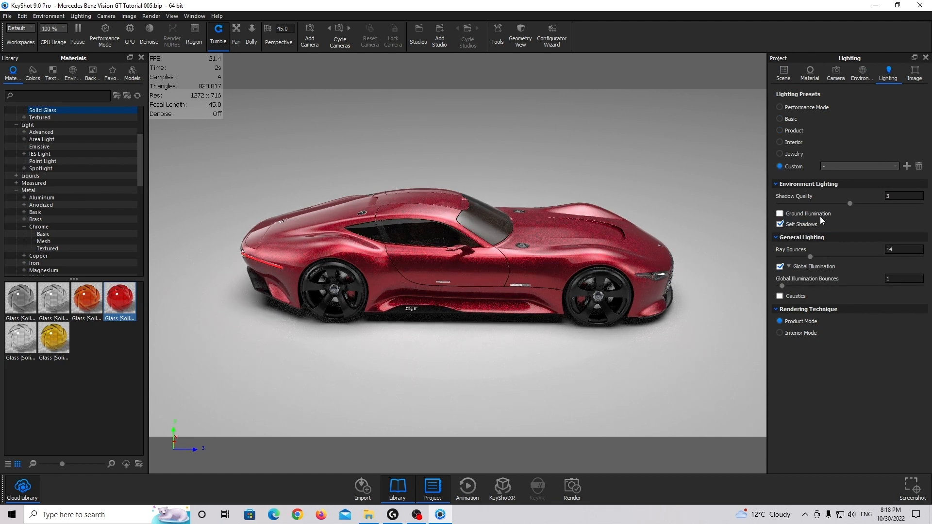
{"action": "left_click", "coordinate": [780, 213]}
{"action": "left_click", "coordinate": [780, 214]}
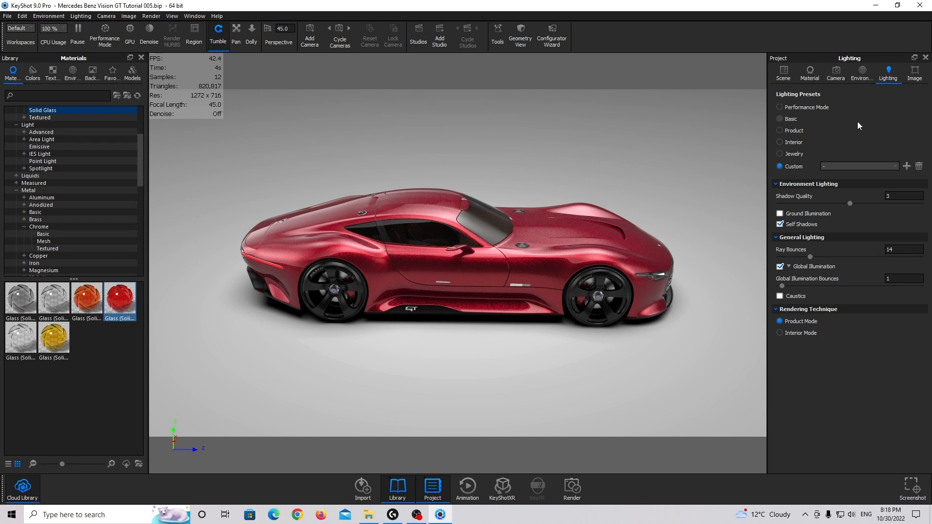
Add a new image style and switch it to Photographic mode
{"action": "left_click", "coordinate": [912, 81]}
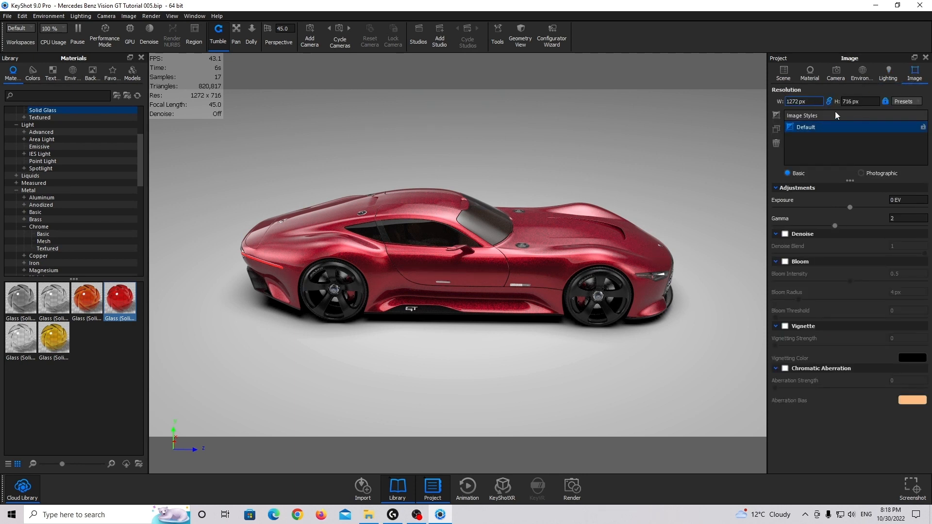
{"action": "left_click", "coordinate": [777, 118]}
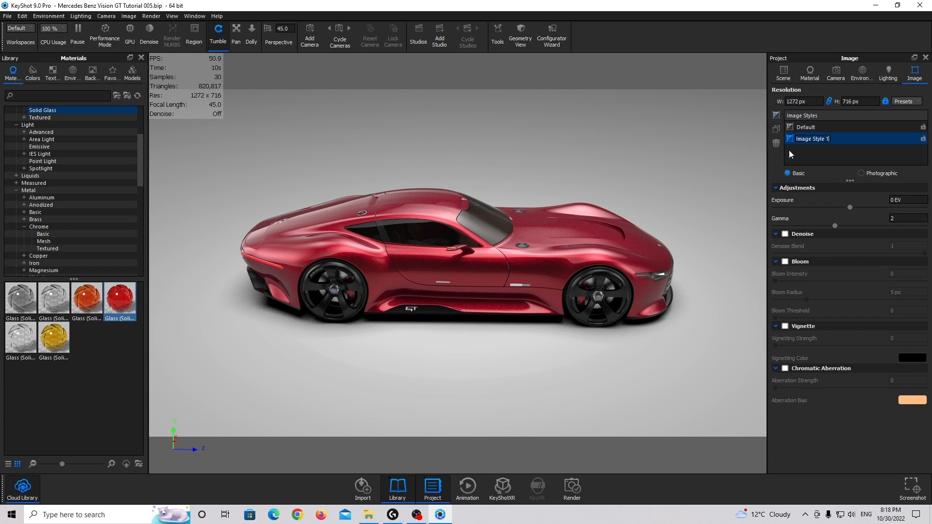
{"action": "left_click", "coordinate": [880, 174]}
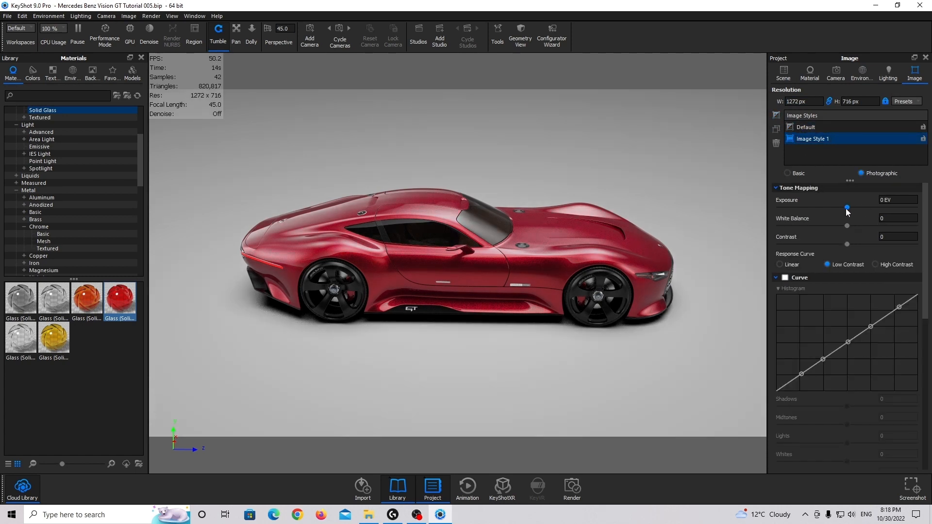
Compare the Linear, Low Contrast and High Contrast response curves on the car and choose Linear
{"action": "left_click", "coordinate": [796, 264]}
{"action": "left_click", "coordinate": [826, 263]}
{"action": "left_click", "coordinate": [886, 265]}
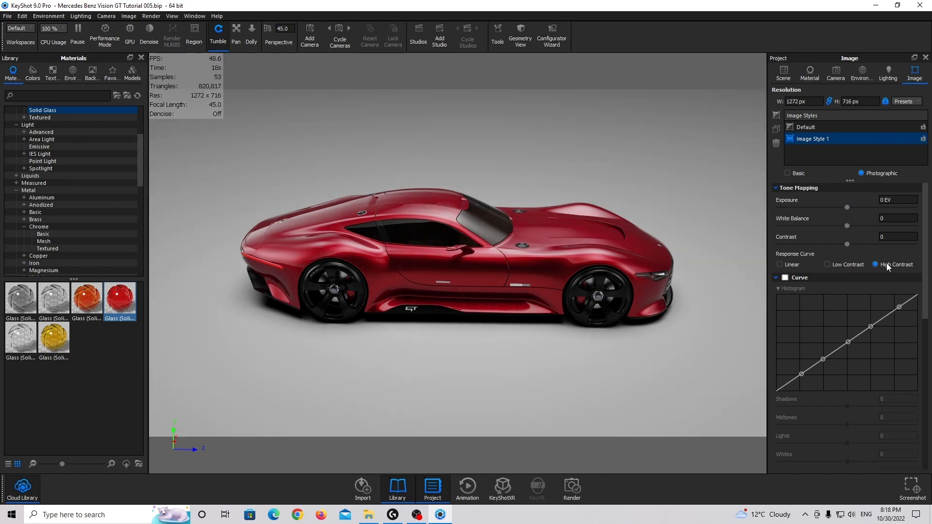
{"action": "left_click", "coordinate": [800, 265]}
{"action": "left_click", "coordinate": [851, 265]}
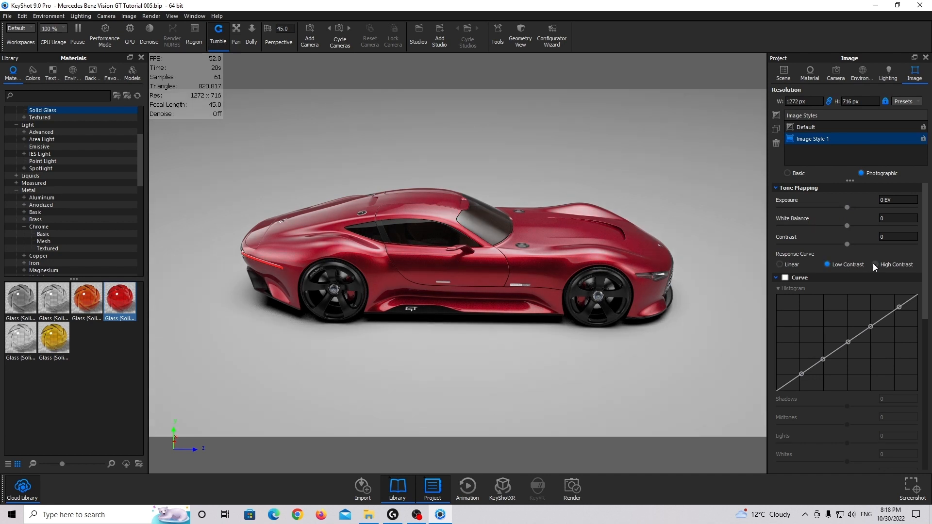
{"action": "left_click", "coordinate": [890, 266]}
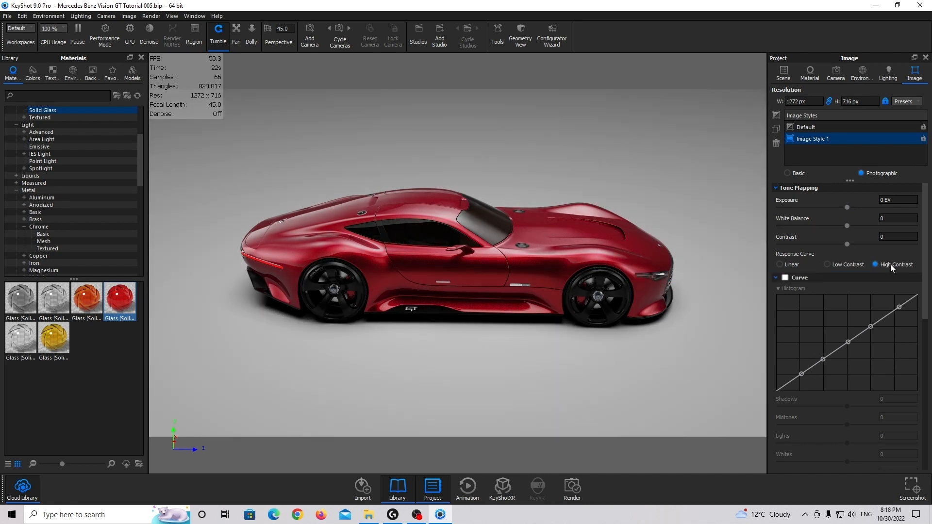
{"action": "left_click", "coordinate": [803, 264]}
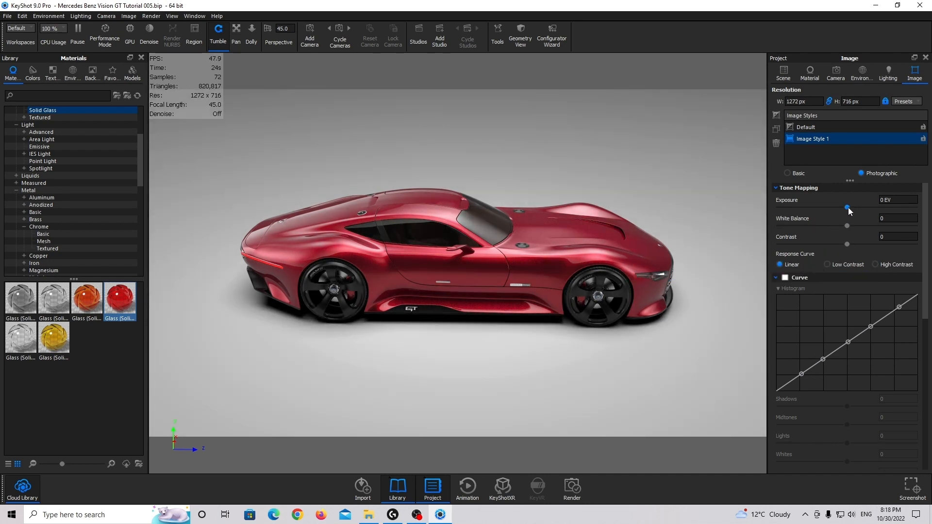
Set the photographic image style's exposure to 0.15 EV
{"action": "left_click_drag", "start_coordinate": [847, 207], "coordinate": [857, 207]}
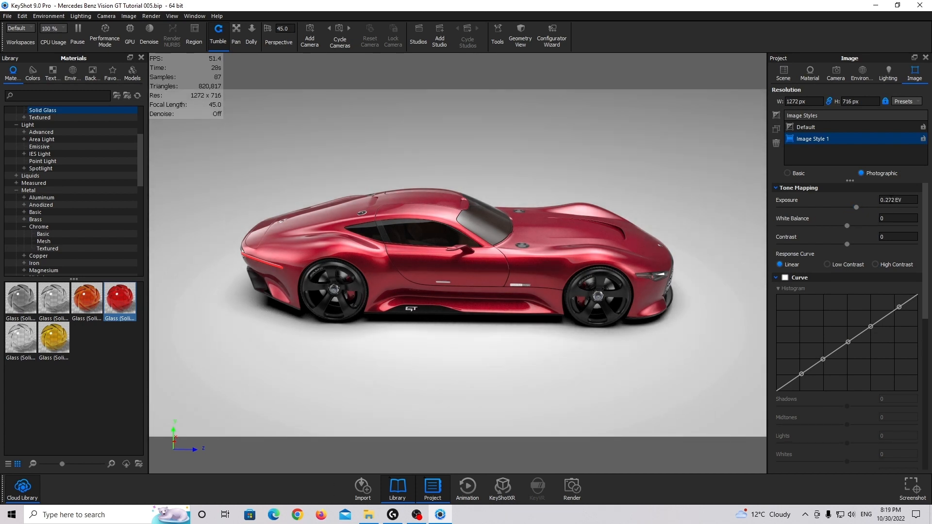
{"action": "left_click_drag", "start_coordinate": [886, 200], "coordinate": [928, 198]}
{"action": "type", "text": "15"}
{"action": "key", "text": "Return"}
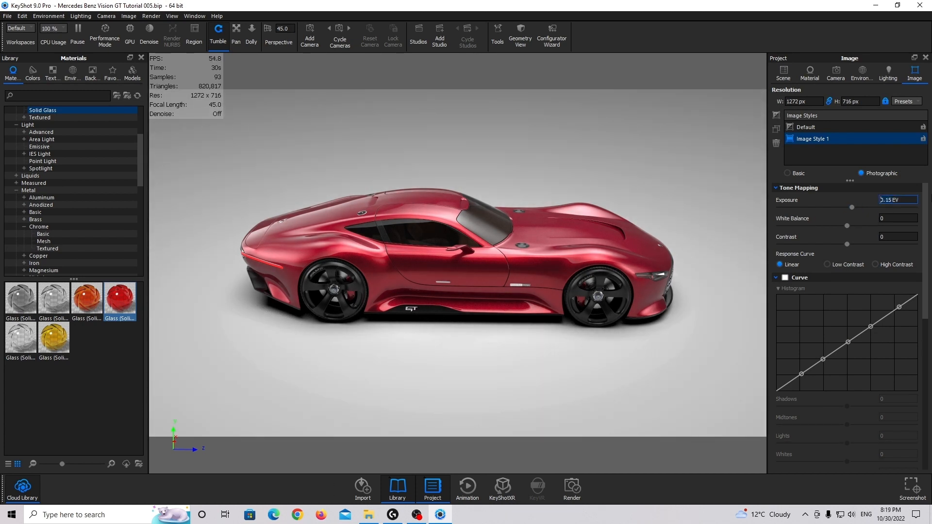
Set the image style's white balance to 0.025 and raise its contrast to about 0.23
{"action": "left_click_drag", "start_coordinate": [847, 225], "coordinate": [931, 222]}
{"action": "type", "text": "25"}
{"action": "key", "text": "Return"}
{"action": "left_click_drag", "start_coordinate": [850, 246], "coordinate": [858, 247]}
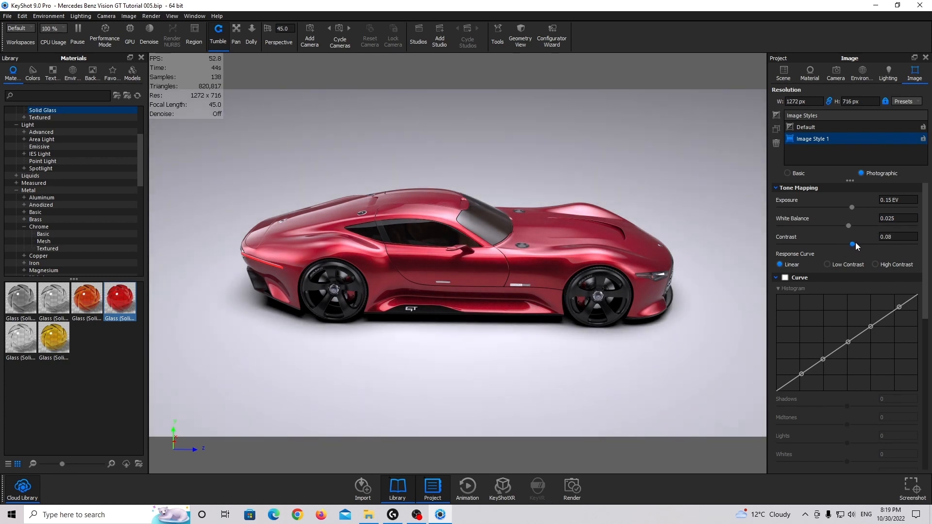
{"action": "left_click_drag", "start_coordinate": [857, 246], "coordinate": [866, 245]}
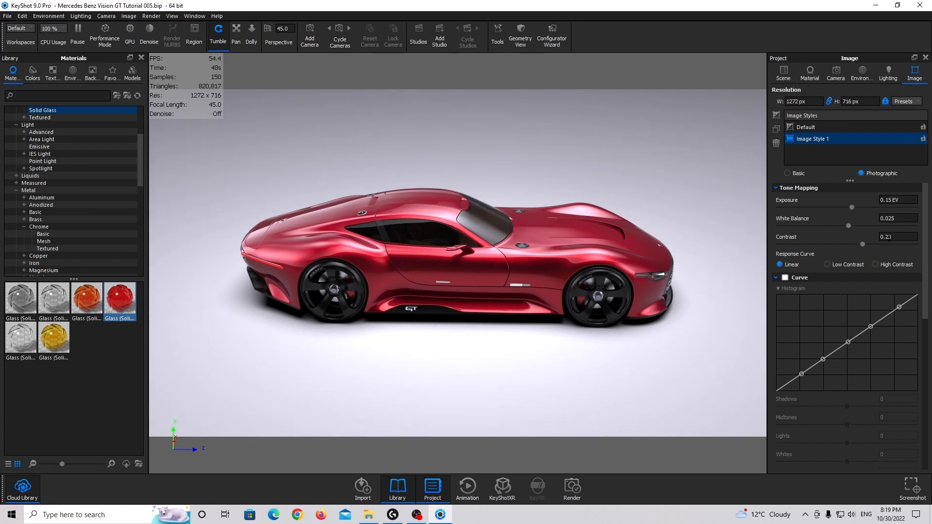
Set the photographic image style's contrast to 0.25
{"action": "left_click", "coordinate": [911, 236]}
{"action": "key", "text": "BackSpace"}
{"action": "type", "text": "5"}
Try Denoise on the image style with a denoise blend of 0.5 and switch it off again
{"action": "scroll", "coordinate": [903, 322], "scroll_direction": "down", "scroll_amount": 10}
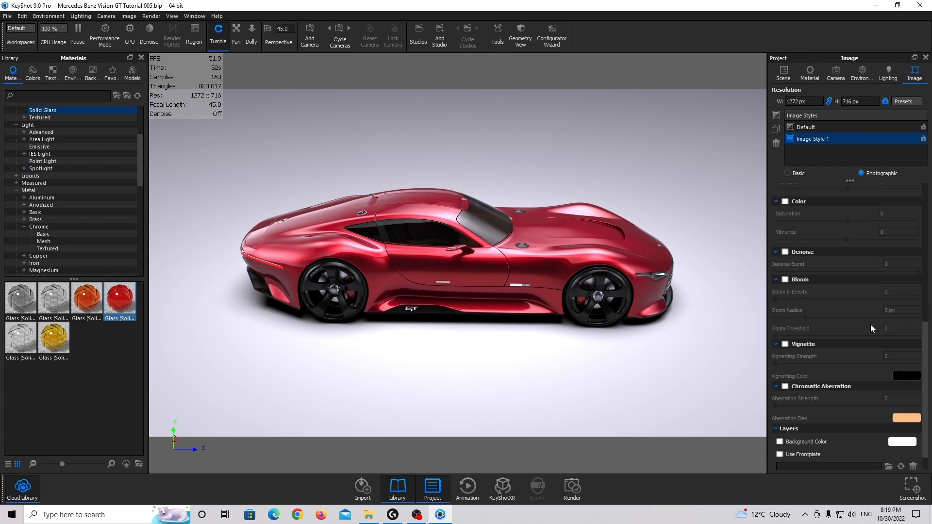
{"action": "scroll", "coordinate": [856, 306], "scroll_direction": "down", "scroll_amount": 1}
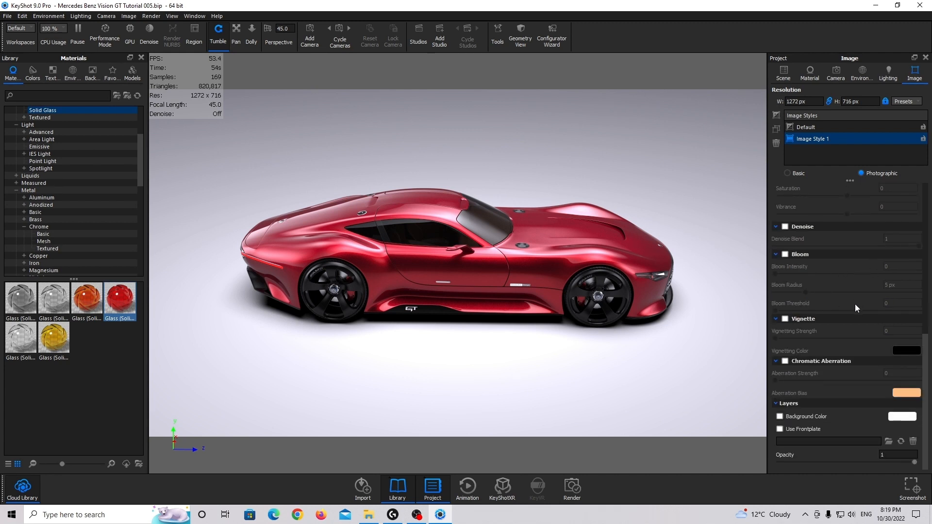
{"action": "left_click", "coordinate": [786, 227]}
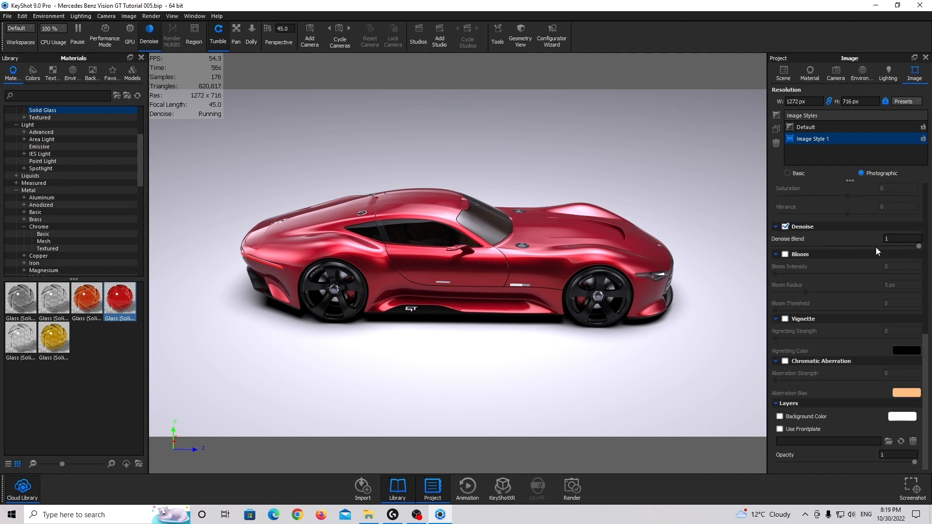
{"action": "left_click", "coordinate": [893, 238]}
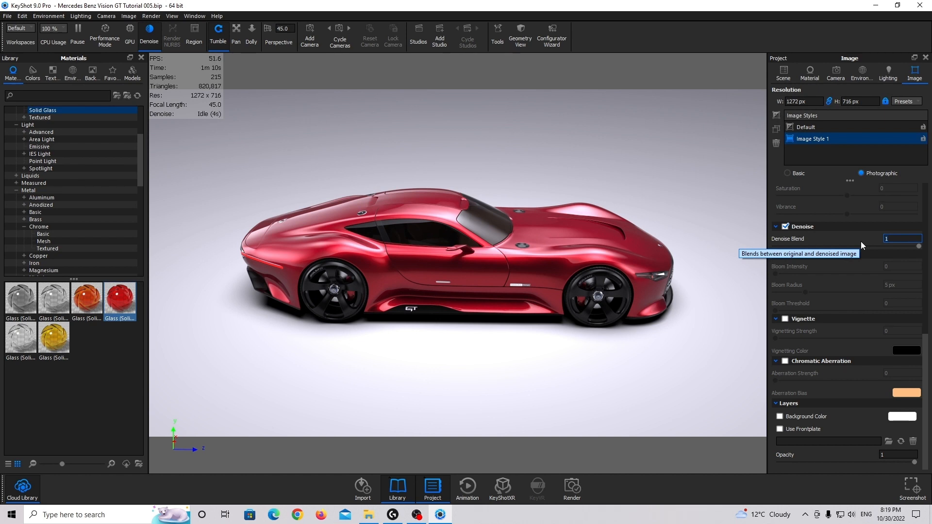
{"action": "type", "text": "0.5"}
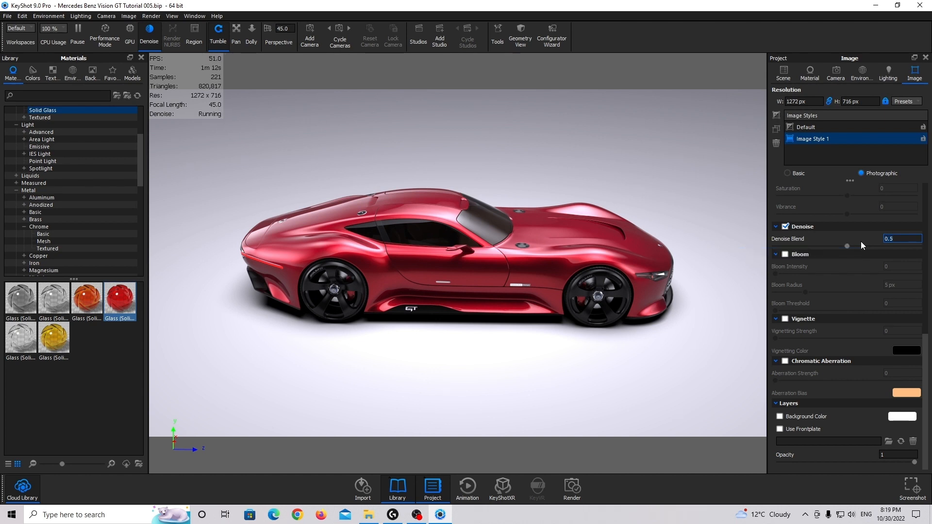
{"action": "left_click", "coordinate": [785, 226]}
Compare the Default image style with Image Style 1 on the car and return to Image Style 1
{"action": "scroll", "coordinate": [823, 263], "scroll_direction": "up", "scroll_amount": 10}
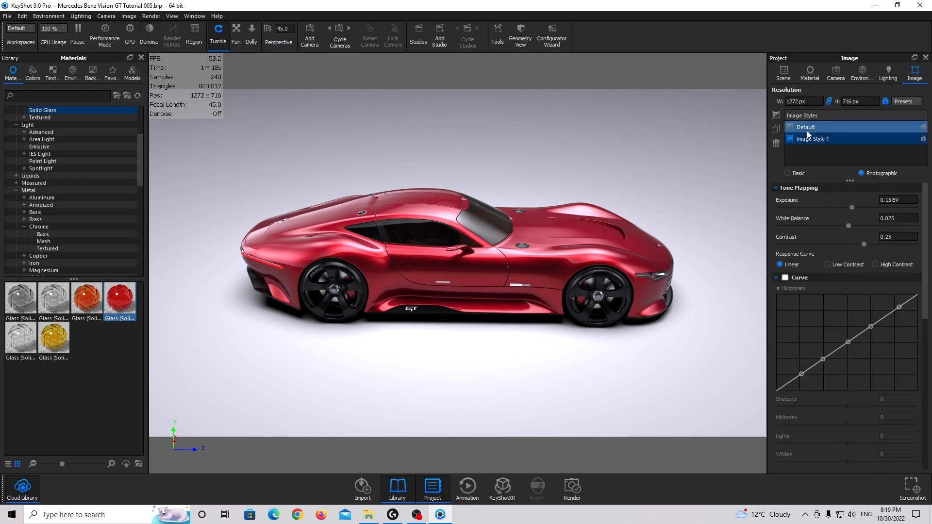
{"action": "left_click", "coordinate": [831, 126]}
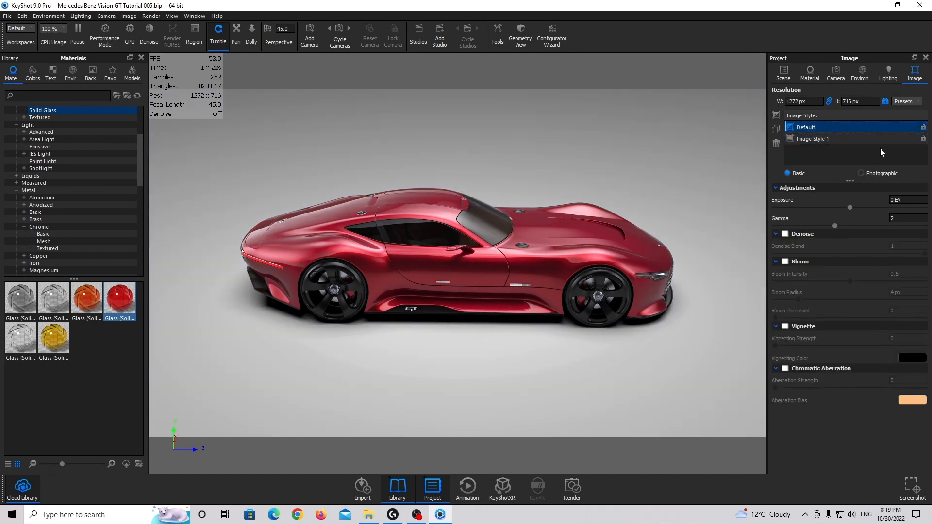
{"action": "left_click", "coordinate": [844, 139]}
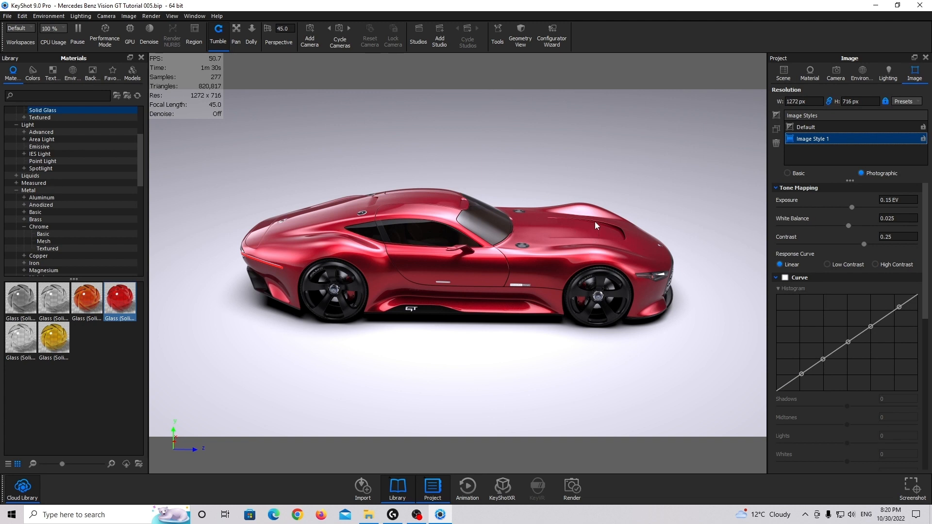
Set up a still image render in PNG format at 3840 x 2162 and include the Clown render pass
{"action": "left_click", "coordinate": [161, 18]}
{"action": "left_click", "coordinate": [173, 131]}
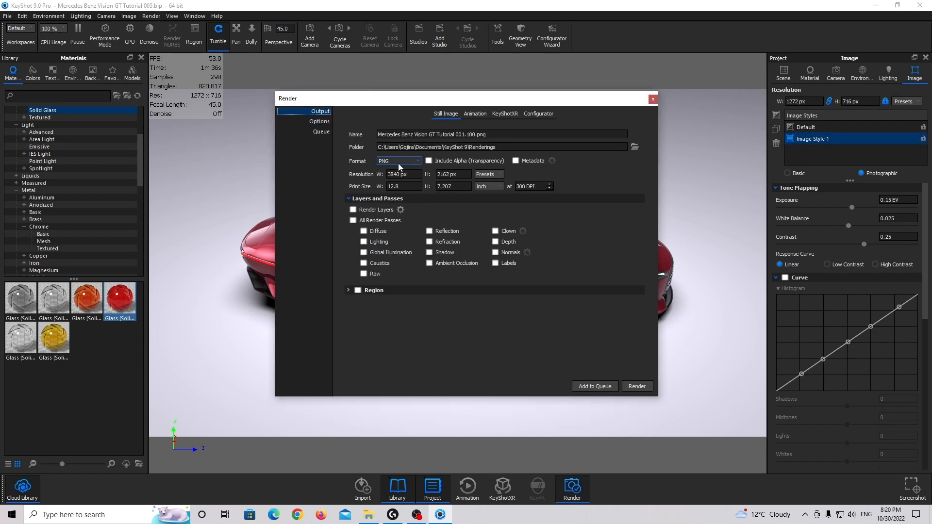
{"action": "left_click", "coordinate": [399, 163]}
{"action": "left_click", "coordinate": [405, 169]}
{"action": "left_click", "coordinate": [489, 176]}
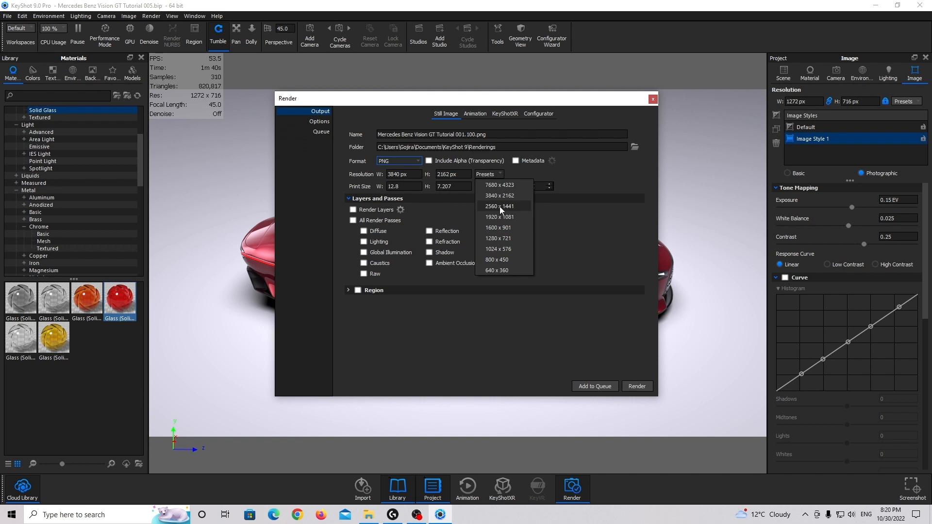
{"action": "left_click", "coordinate": [499, 197]}
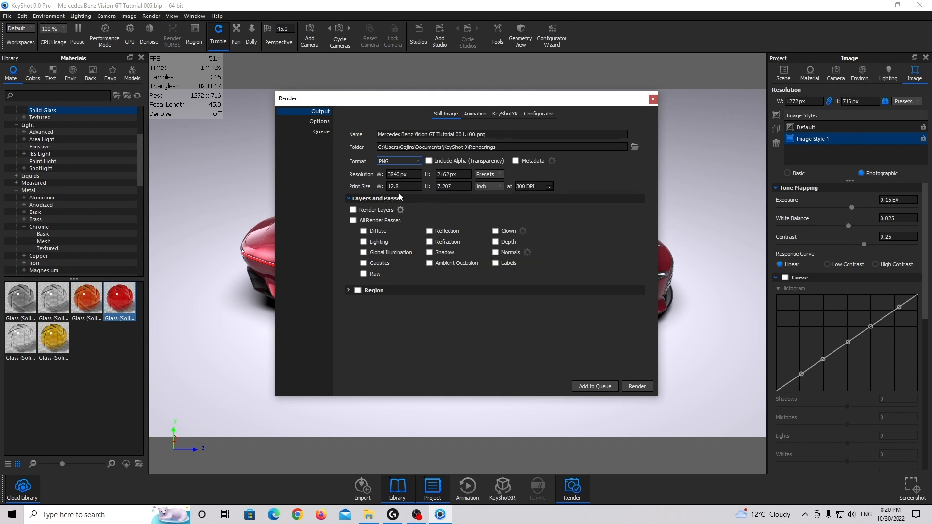
{"action": "left_click", "coordinate": [496, 232]}
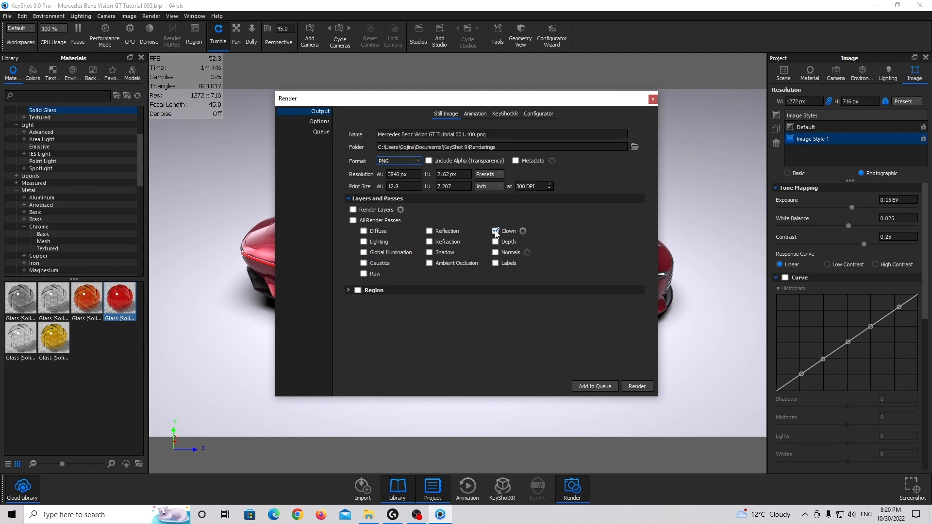
Set the custom render quality to 256 samples, 16 ray bounces, anti-aliasing 3 and shadow 3
{"action": "left_click", "coordinate": [319, 121]}
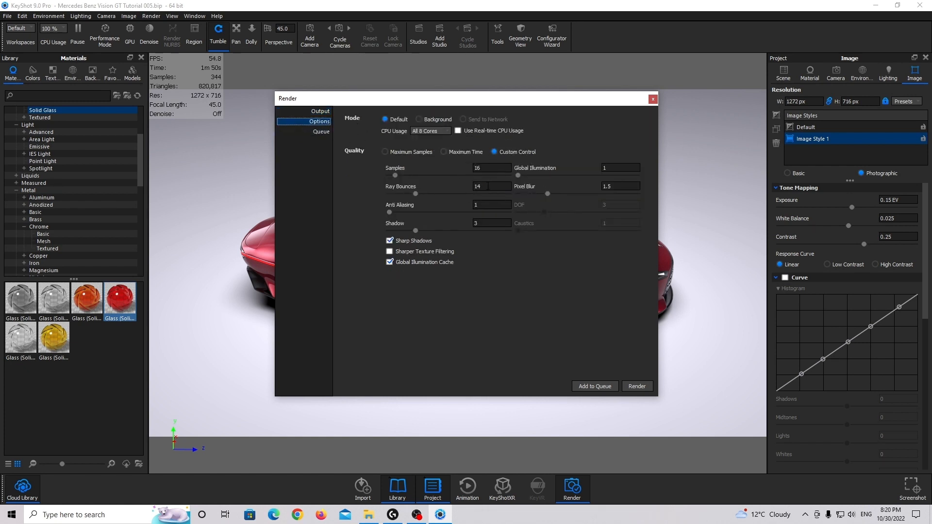
{"action": "left_click", "coordinate": [491, 168]}
{"action": "type", "text": "25"}
{"action": "left_click", "coordinate": [484, 184]}
{"action": "type", "text": "1"}
{"action": "left_click", "coordinate": [474, 205]}
{"action": "left_click", "coordinate": [478, 223]}
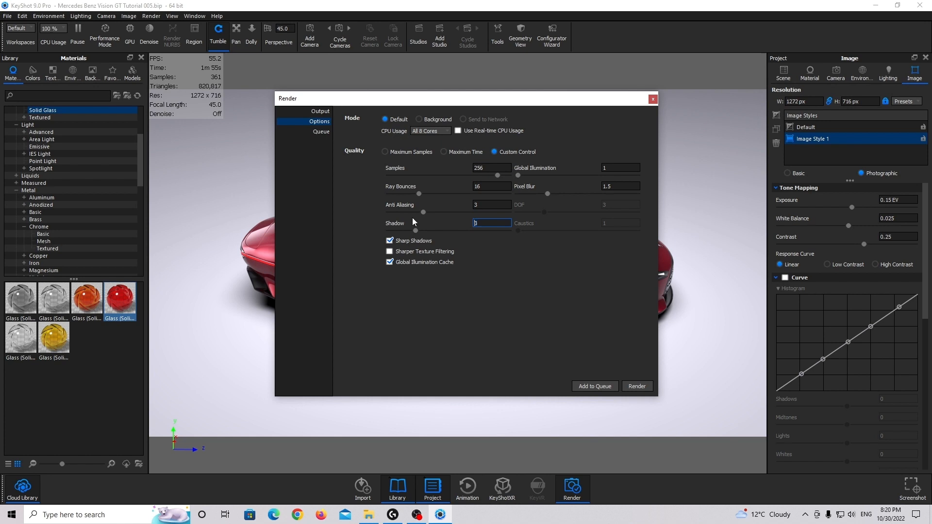
Set the render's global illumination to 3, enable Sharper Texture Filtering, and close the render settings
{"action": "left_click", "coordinate": [606, 168]}
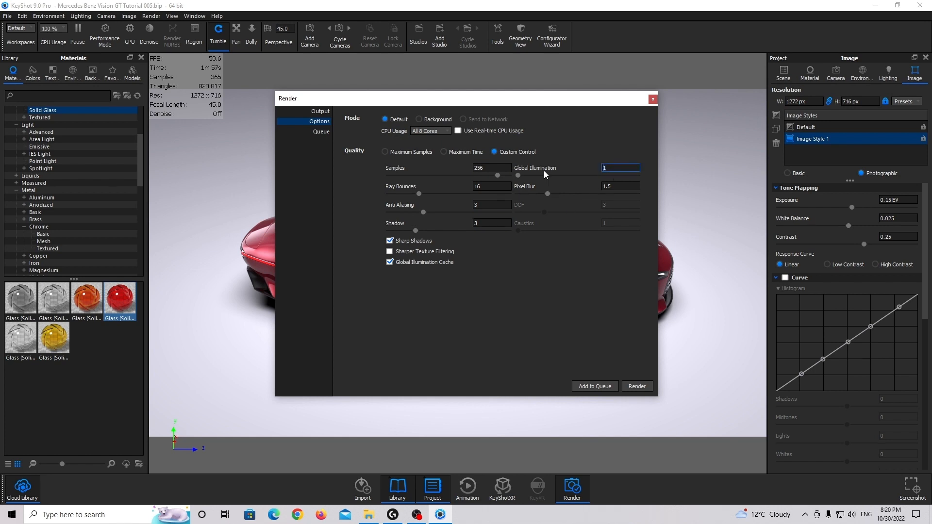
{"action": "left_click", "coordinate": [389, 251]}
{"action": "left_click_drag", "start_coordinate": [506, 99], "coordinate": [547, 96]}
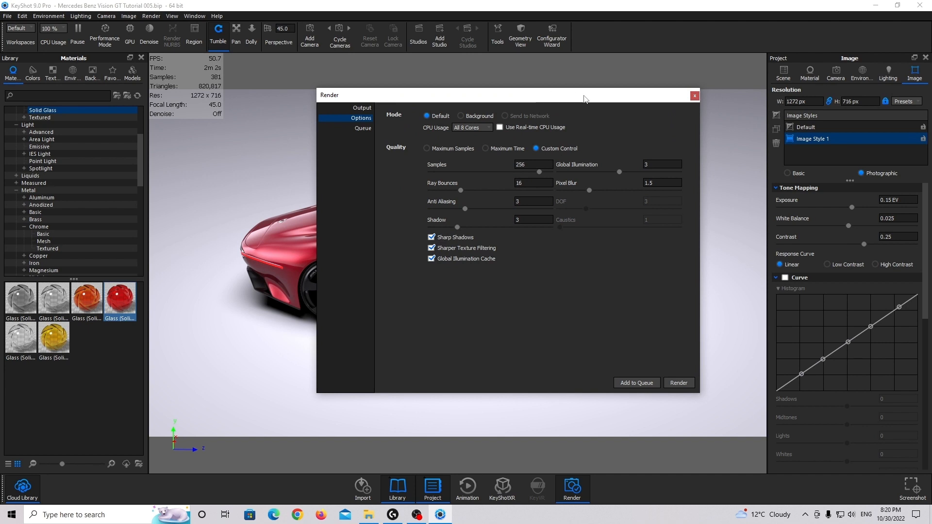
{"action": "left_click", "coordinate": [695, 96]}
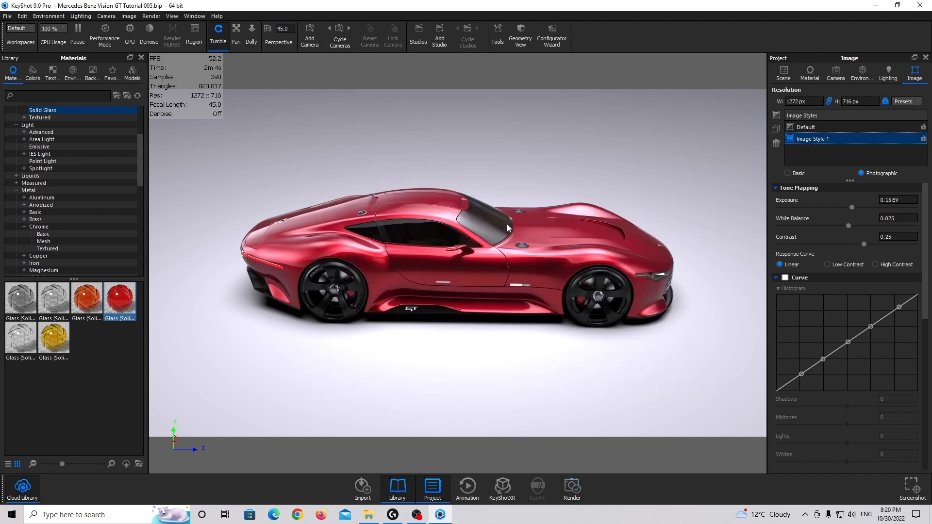